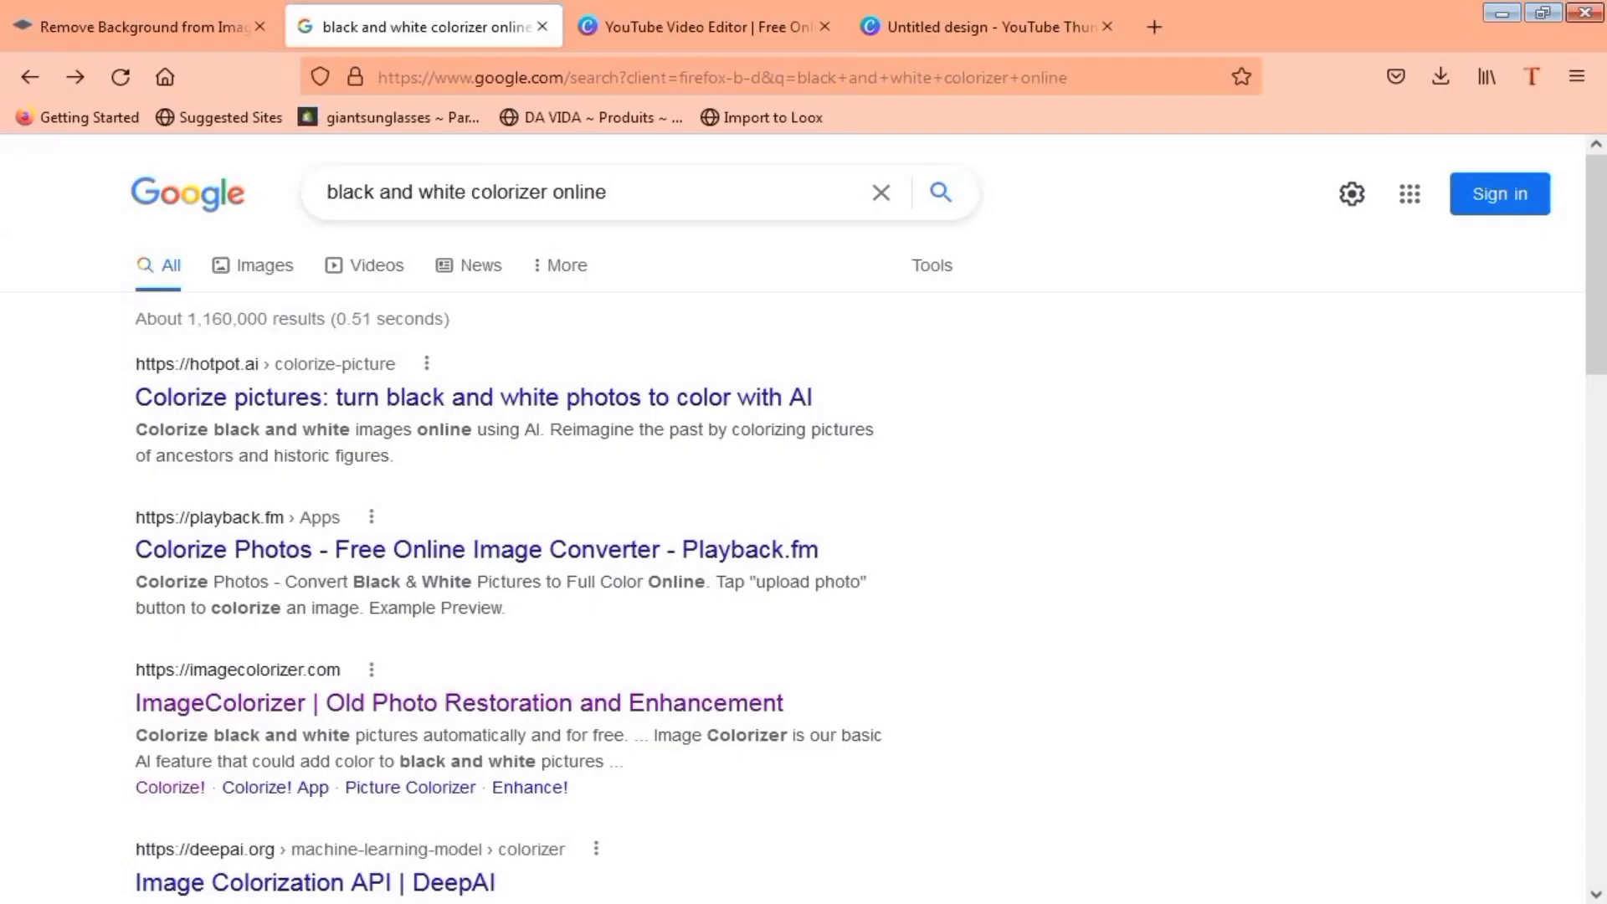
# Step: Switch to the remove.bg page and upload image 4 from the 5gigs folder in Downloads for background removal
pyautogui.click(63, 12)
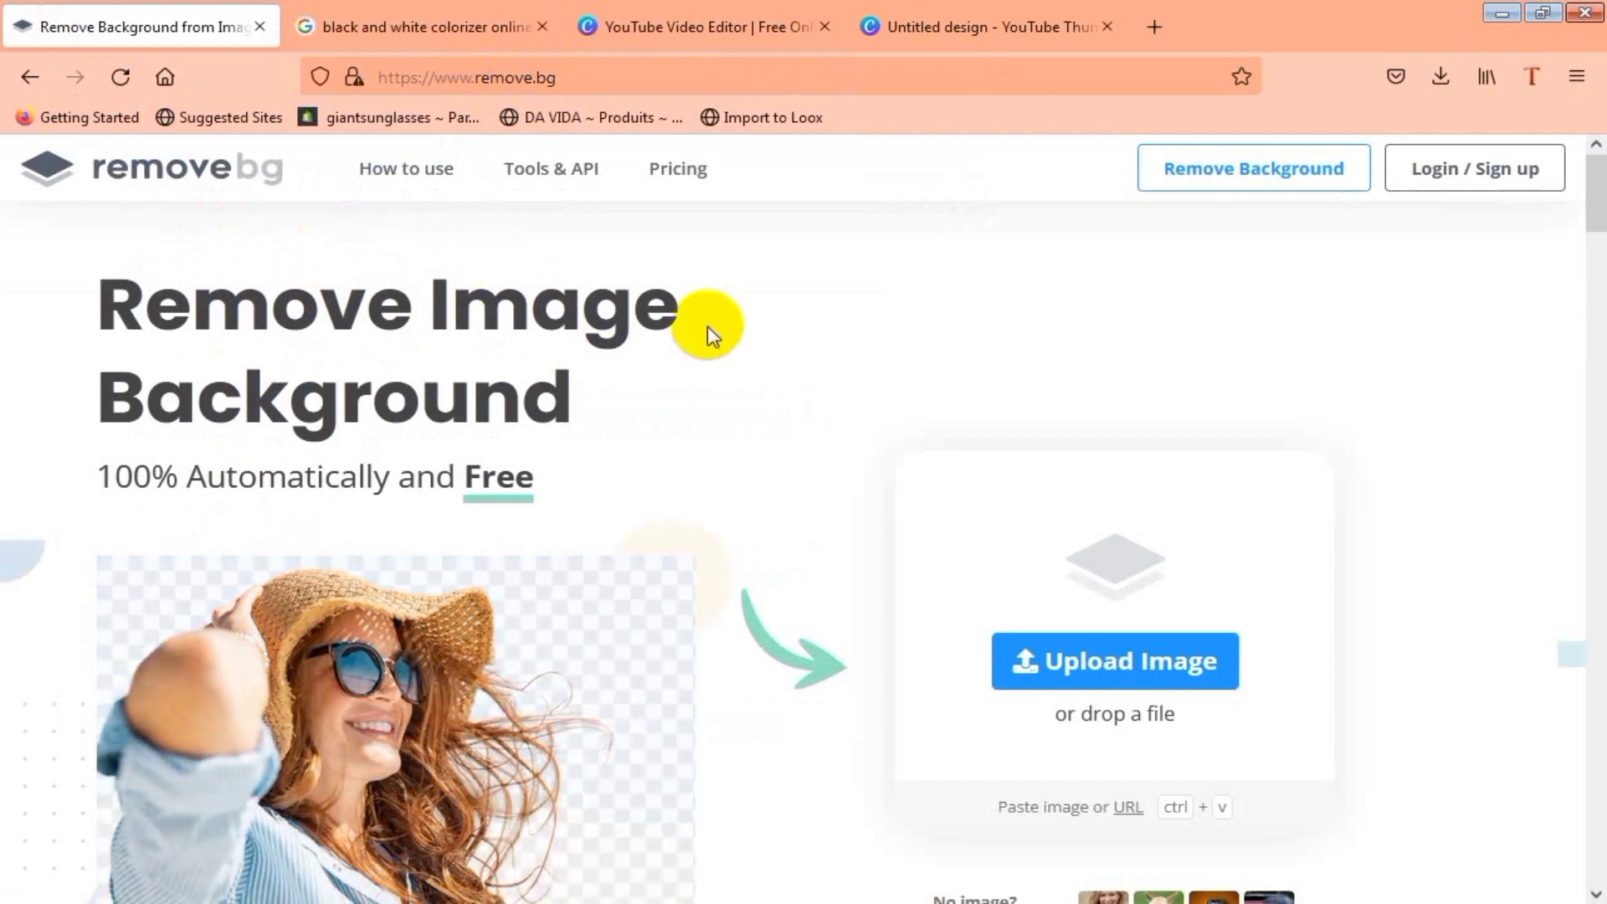
pyautogui.moveTo(1602, 226)
pyautogui.mouseDown()
pyautogui.moveTo(1601, 245)
pyautogui.moveTo(1600, 228)
pyautogui.mouseUp()
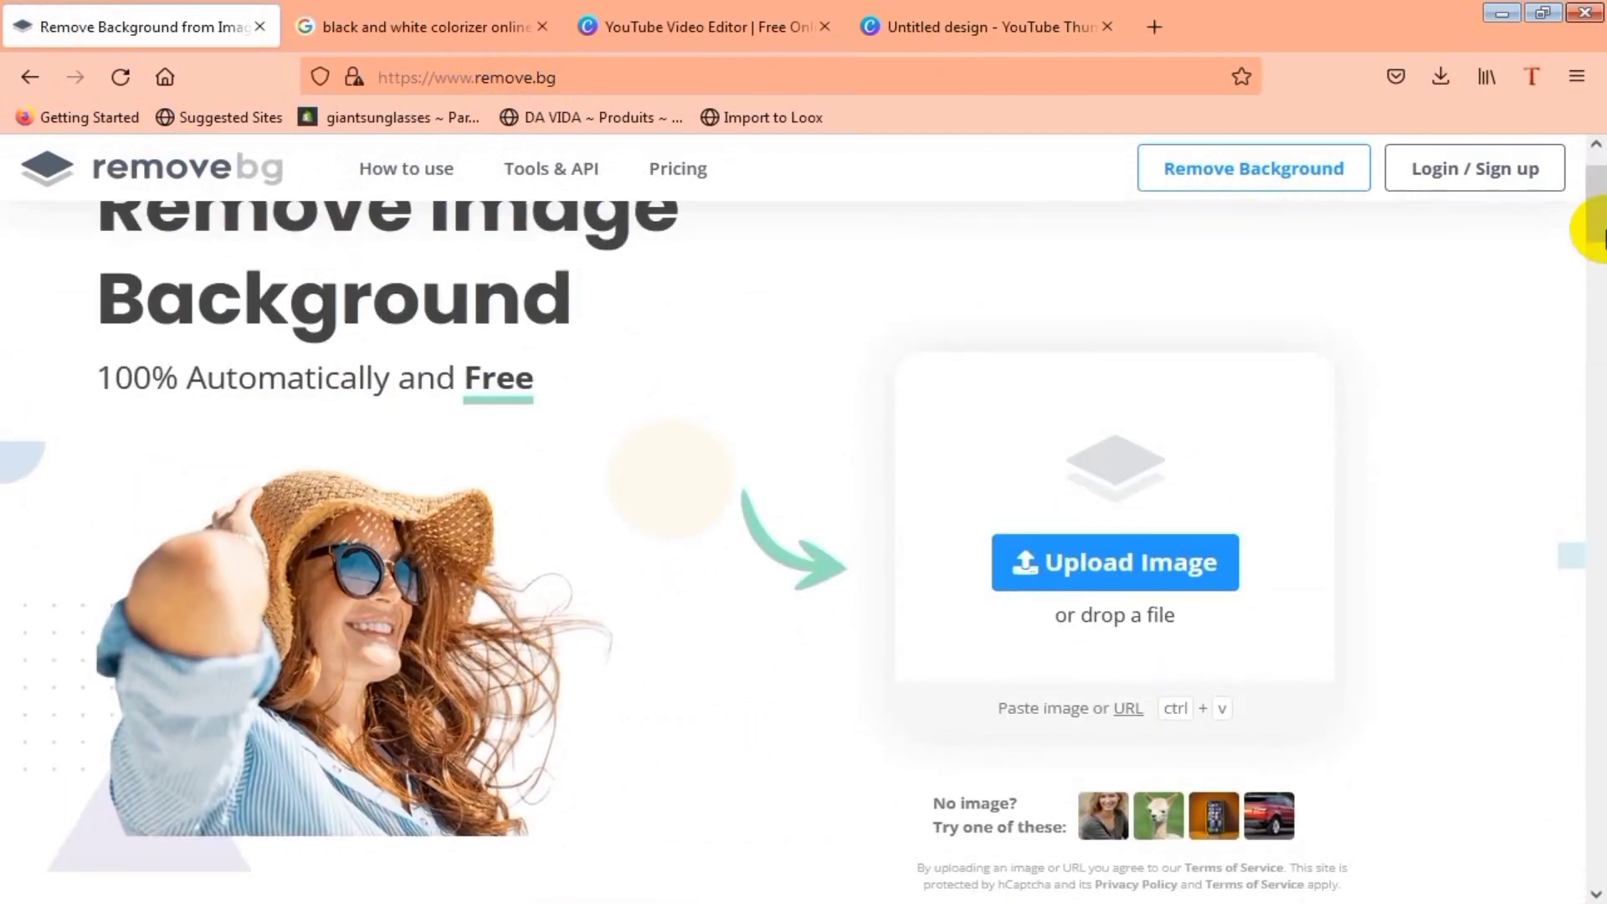
pyautogui.click(1162, 581)
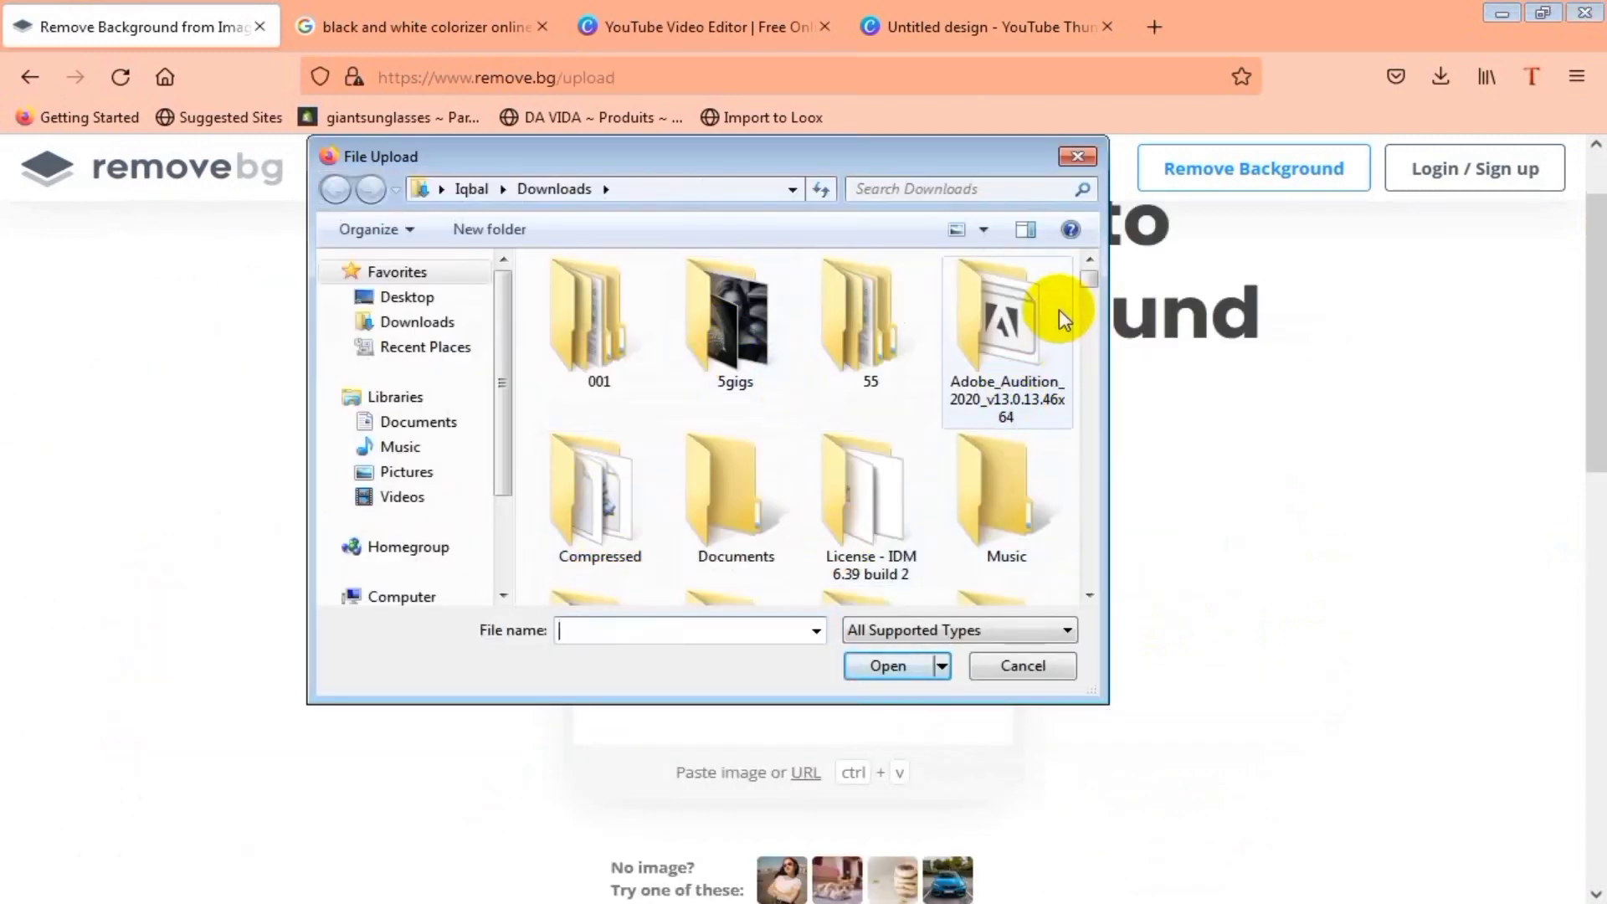
pyautogui.click(760, 358)
pyautogui.doubleClick(760, 358)
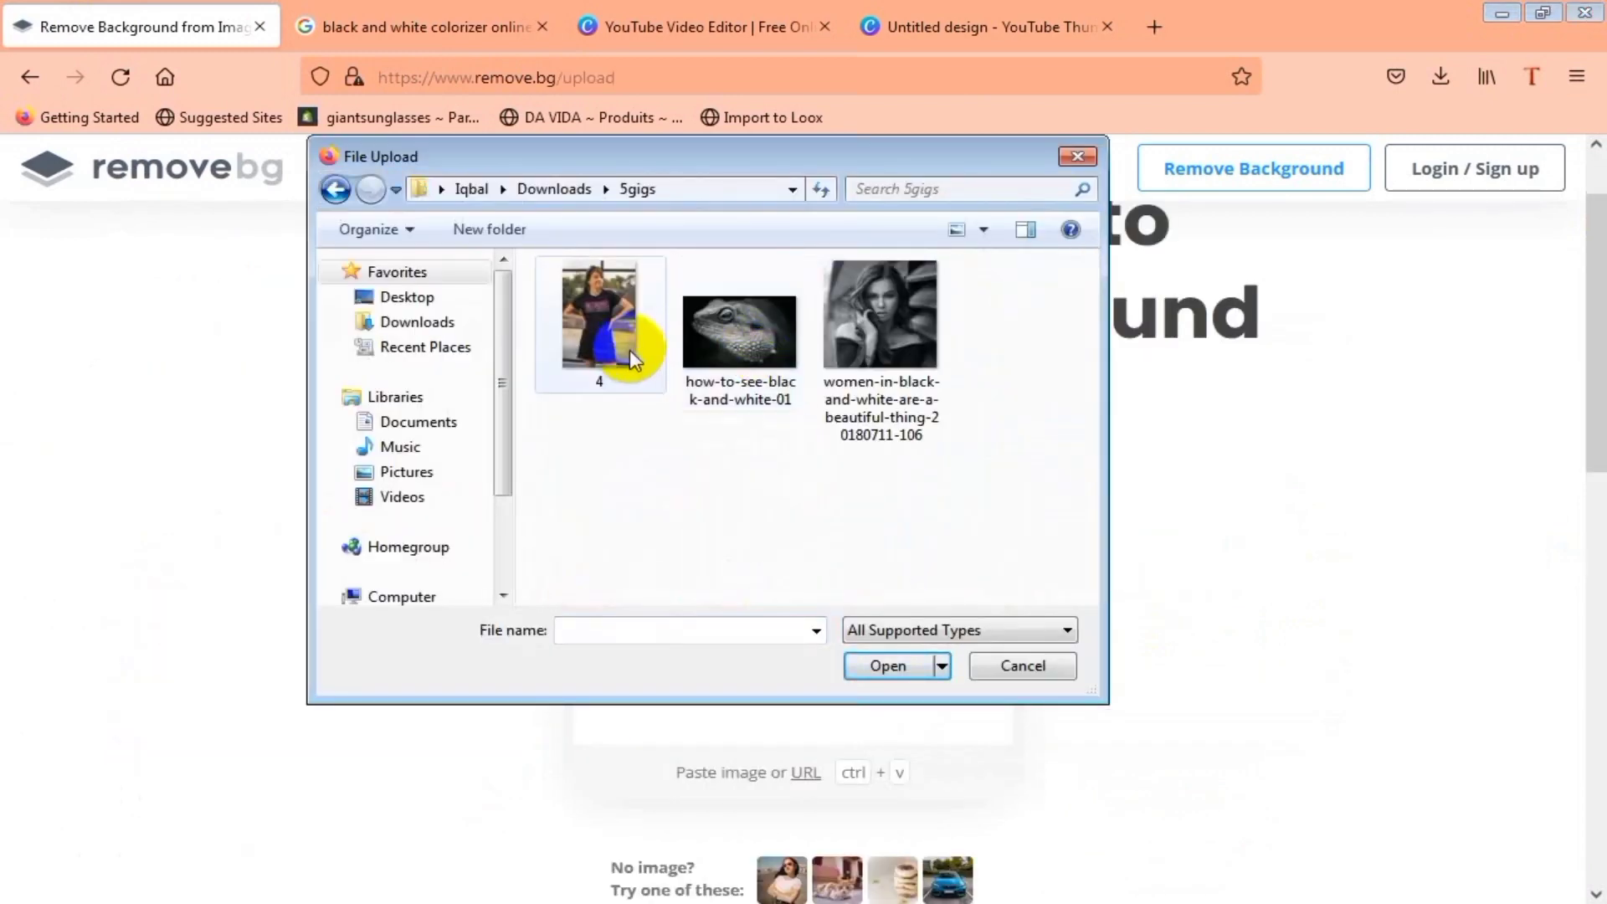
pyautogui.doubleClick(569, 289)
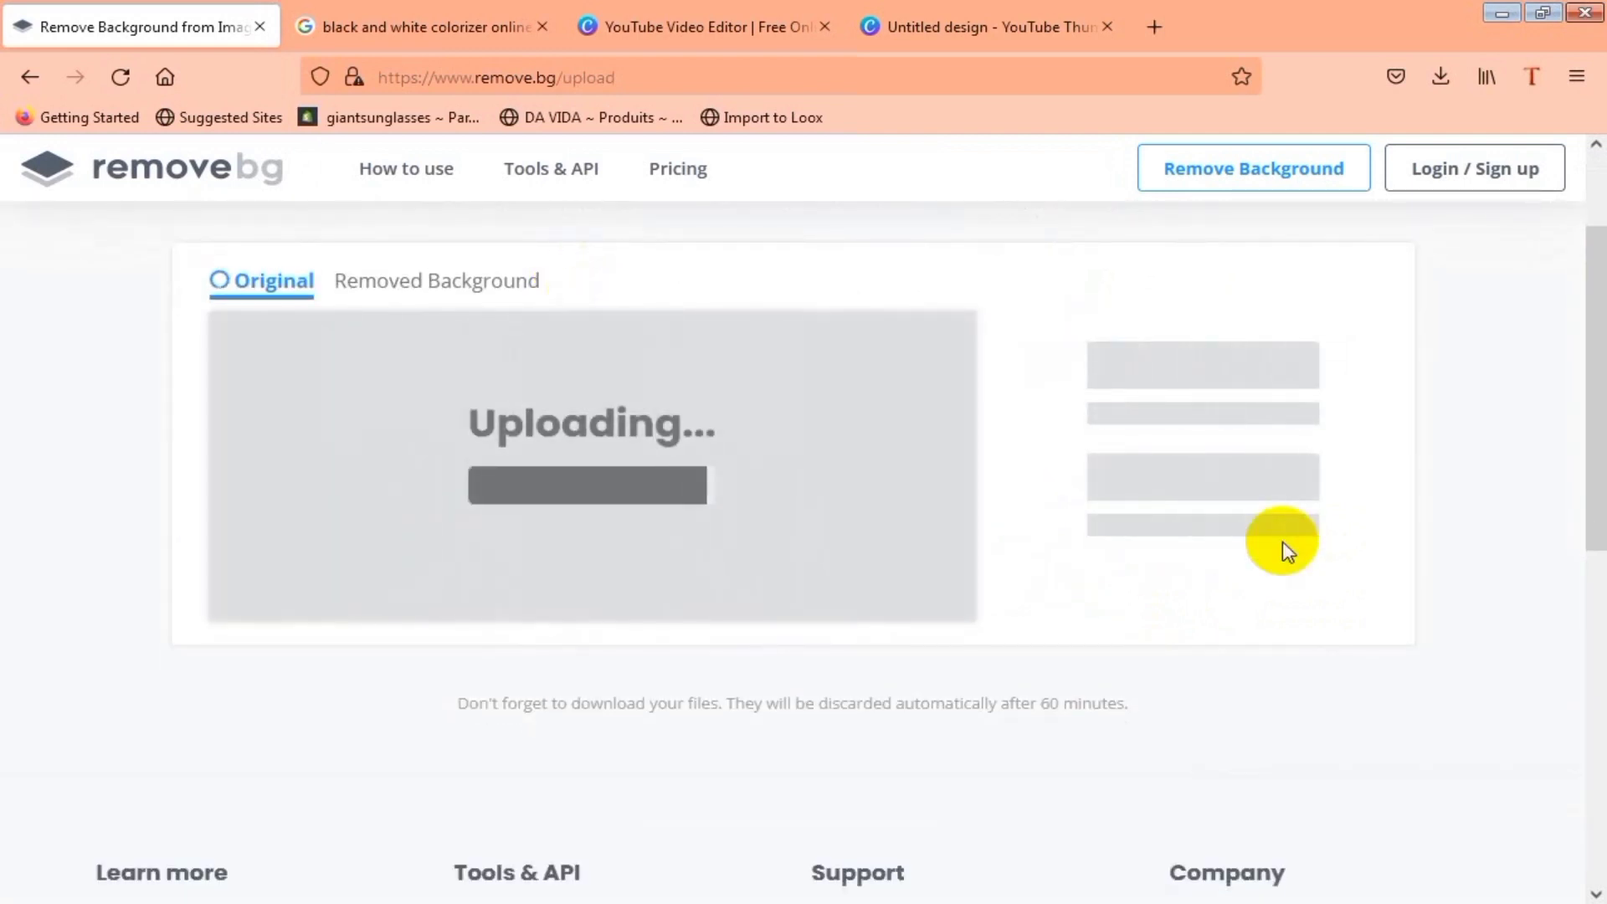
# Step: Compare the original photo with its background-removed version
pyautogui.moveTo(1589, 402); pyautogui.dragTo(1589, 376)
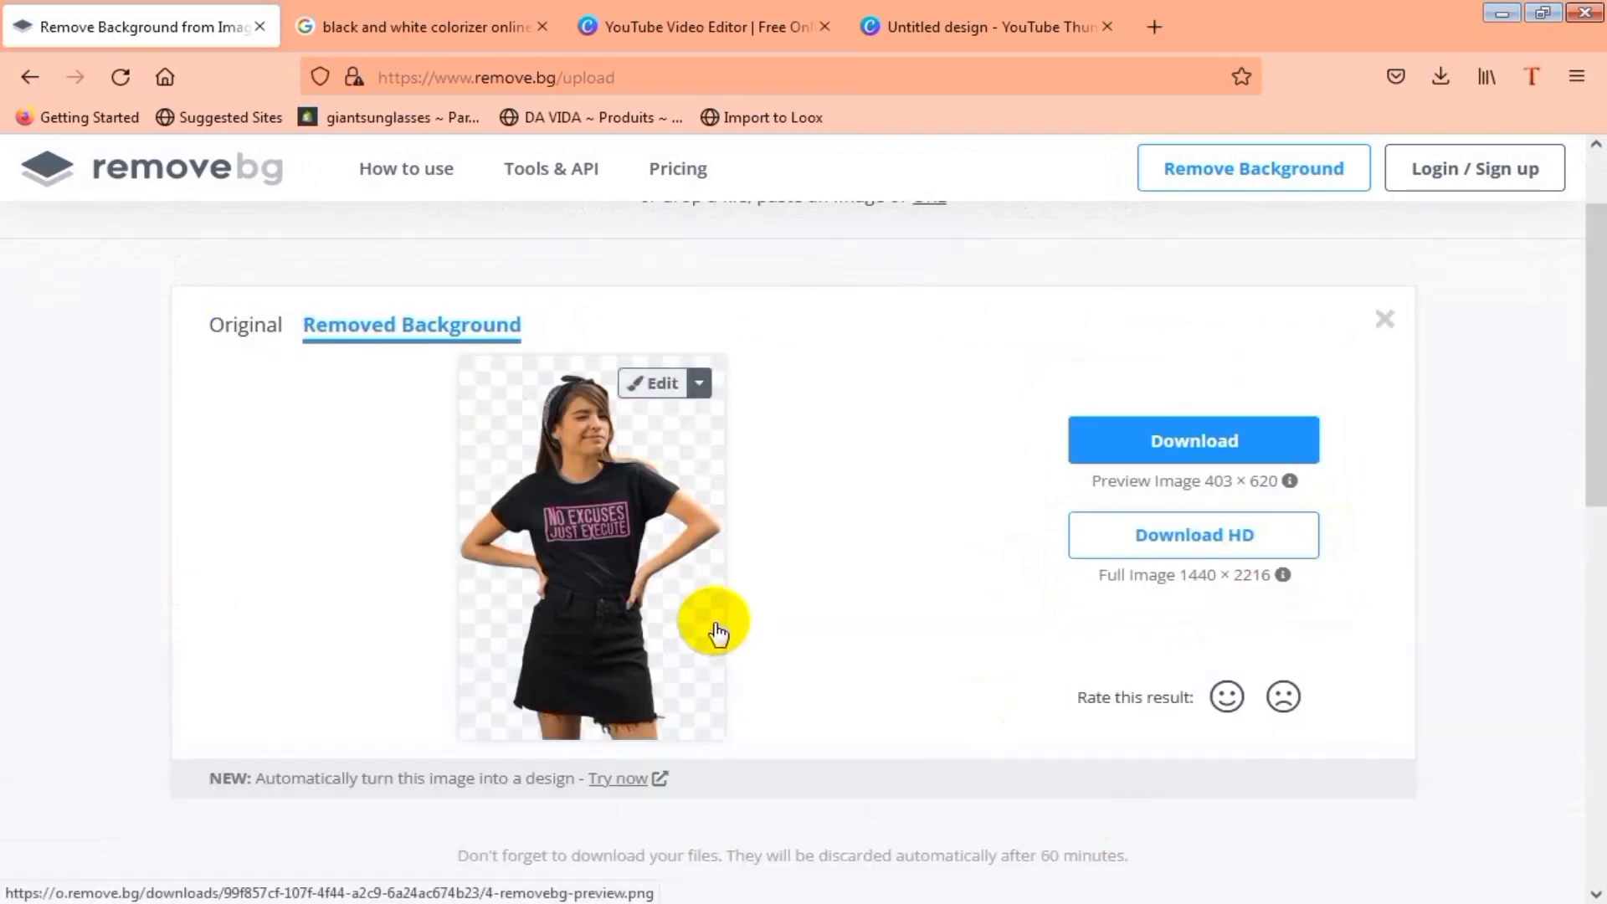
pyautogui.click(243, 326)
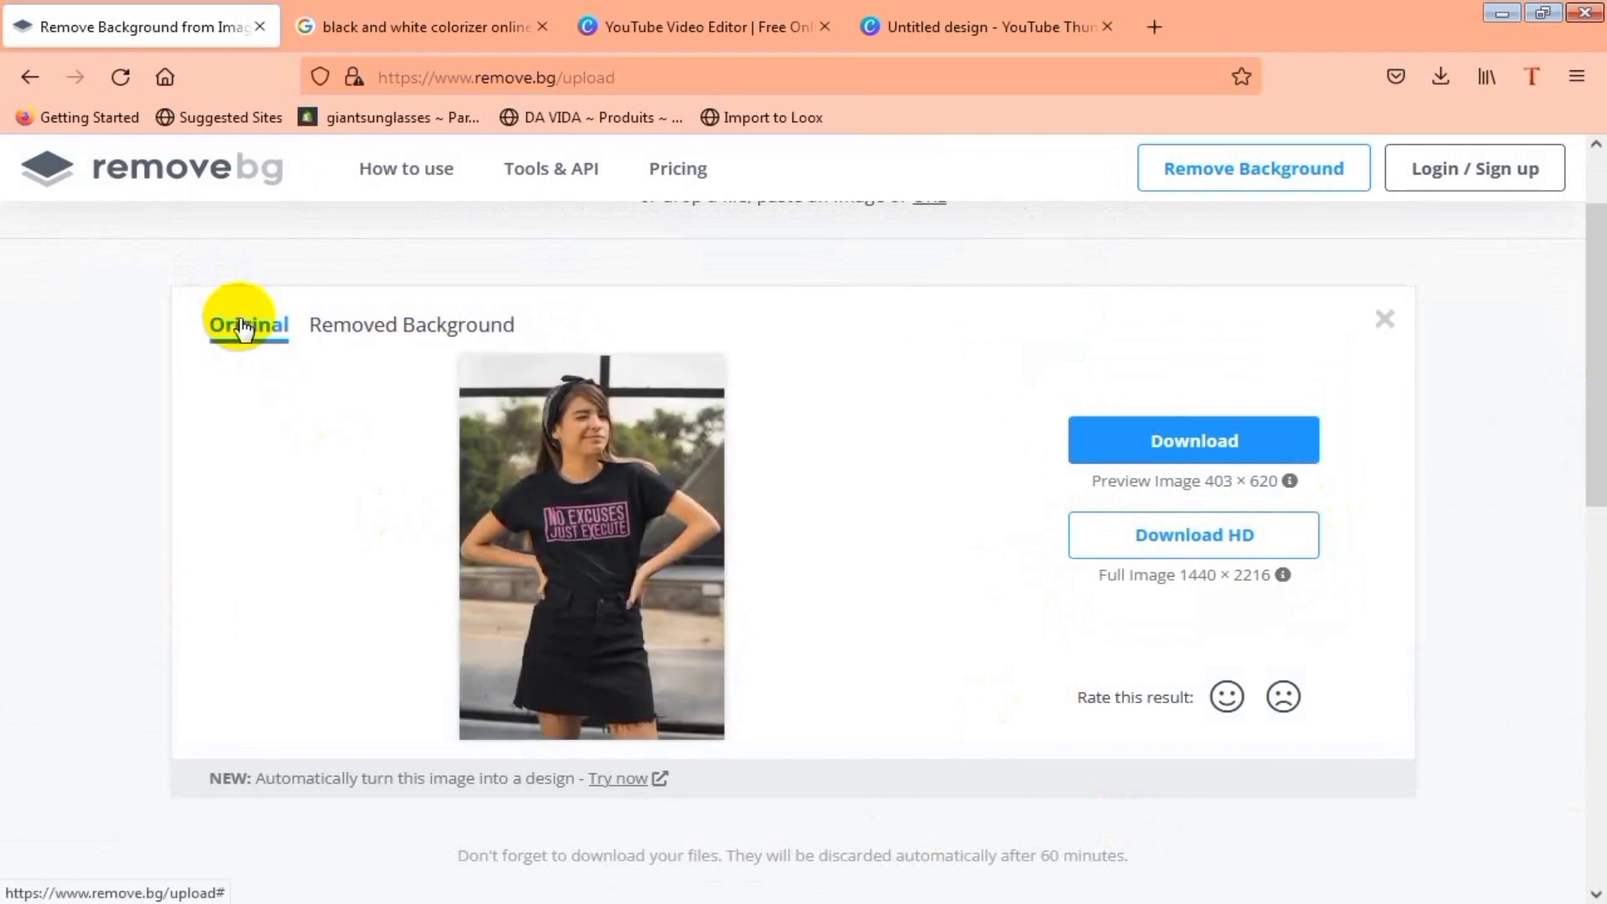
pyautogui.click(341, 325)
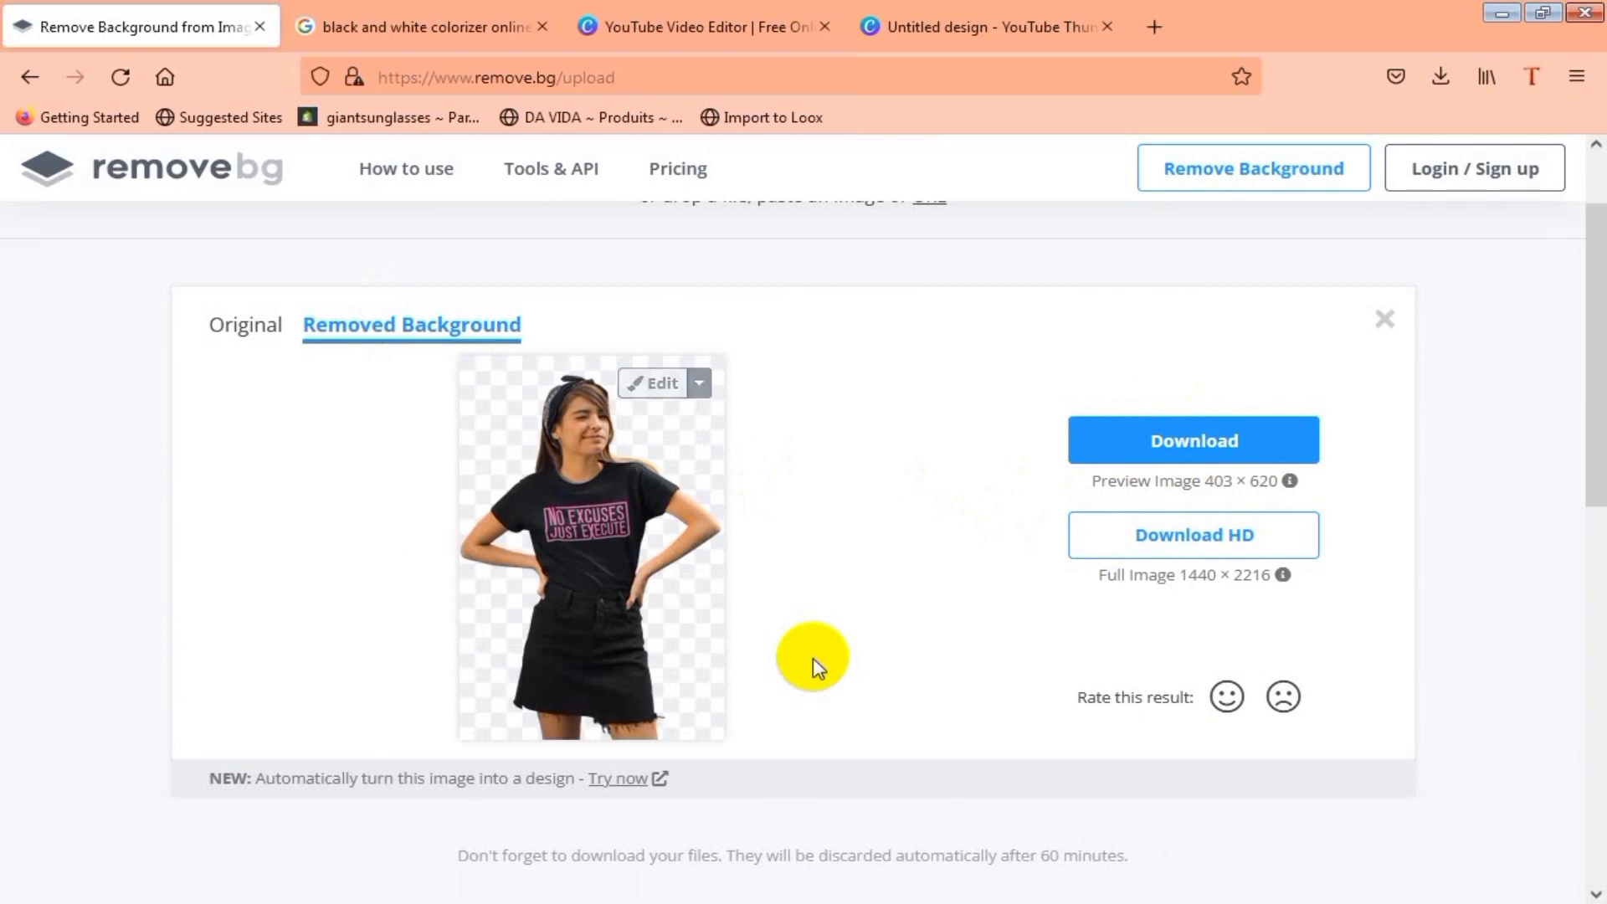
# Step: Edit the cutout and upload 1_KAniruHt916InGIw_SdMWQ from Downloads as its new background photo
pyautogui.click(661, 385)
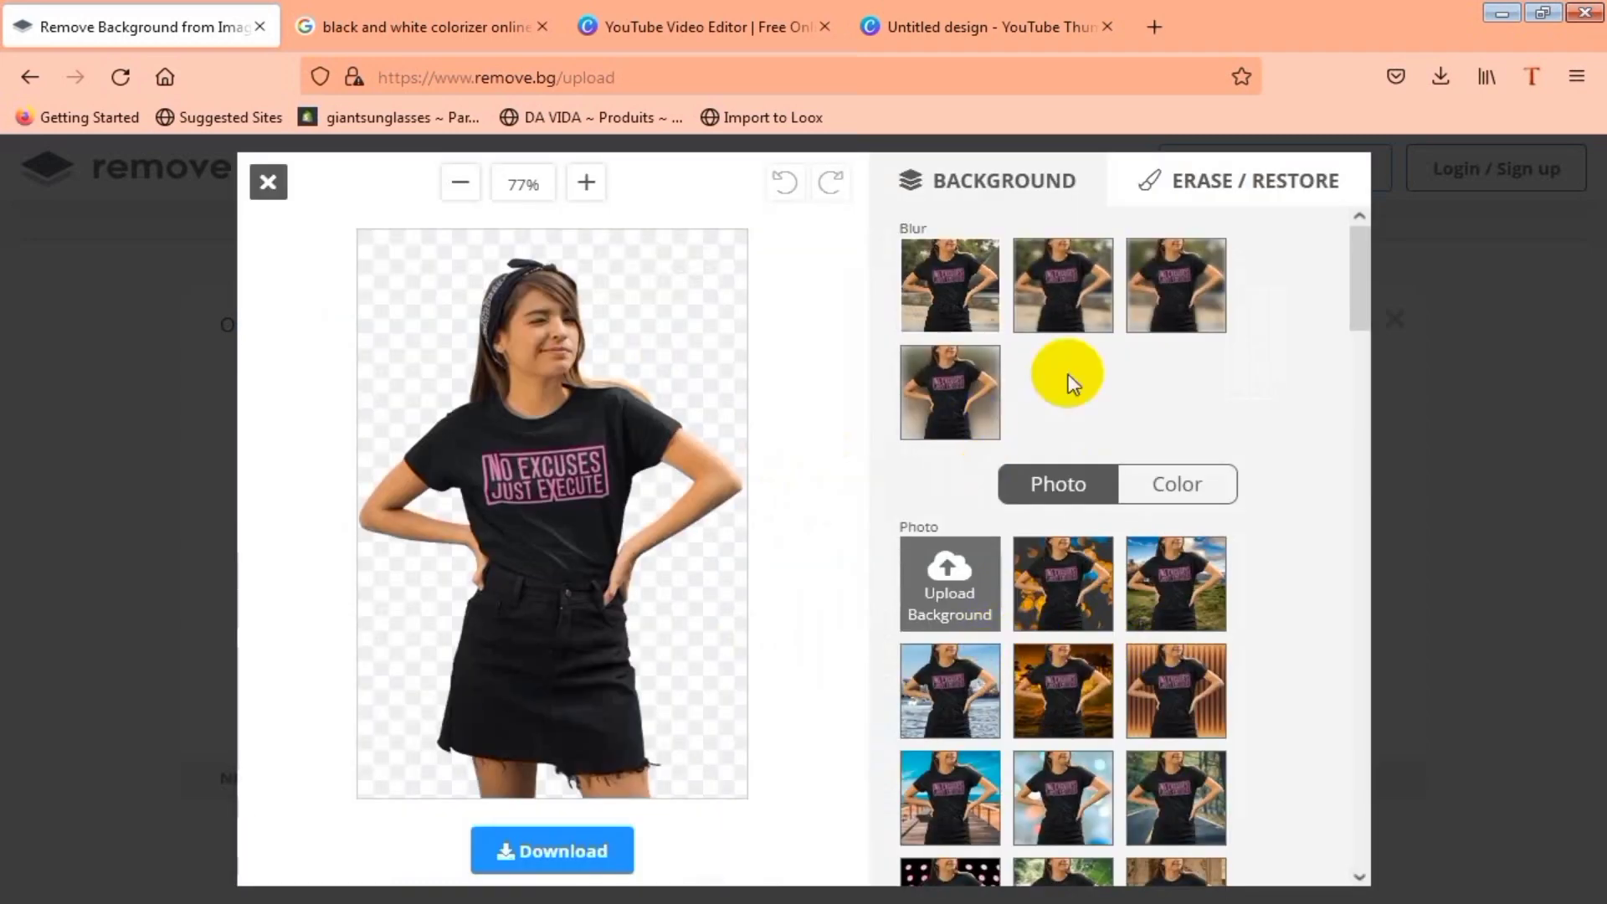
pyautogui.click(963, 586)
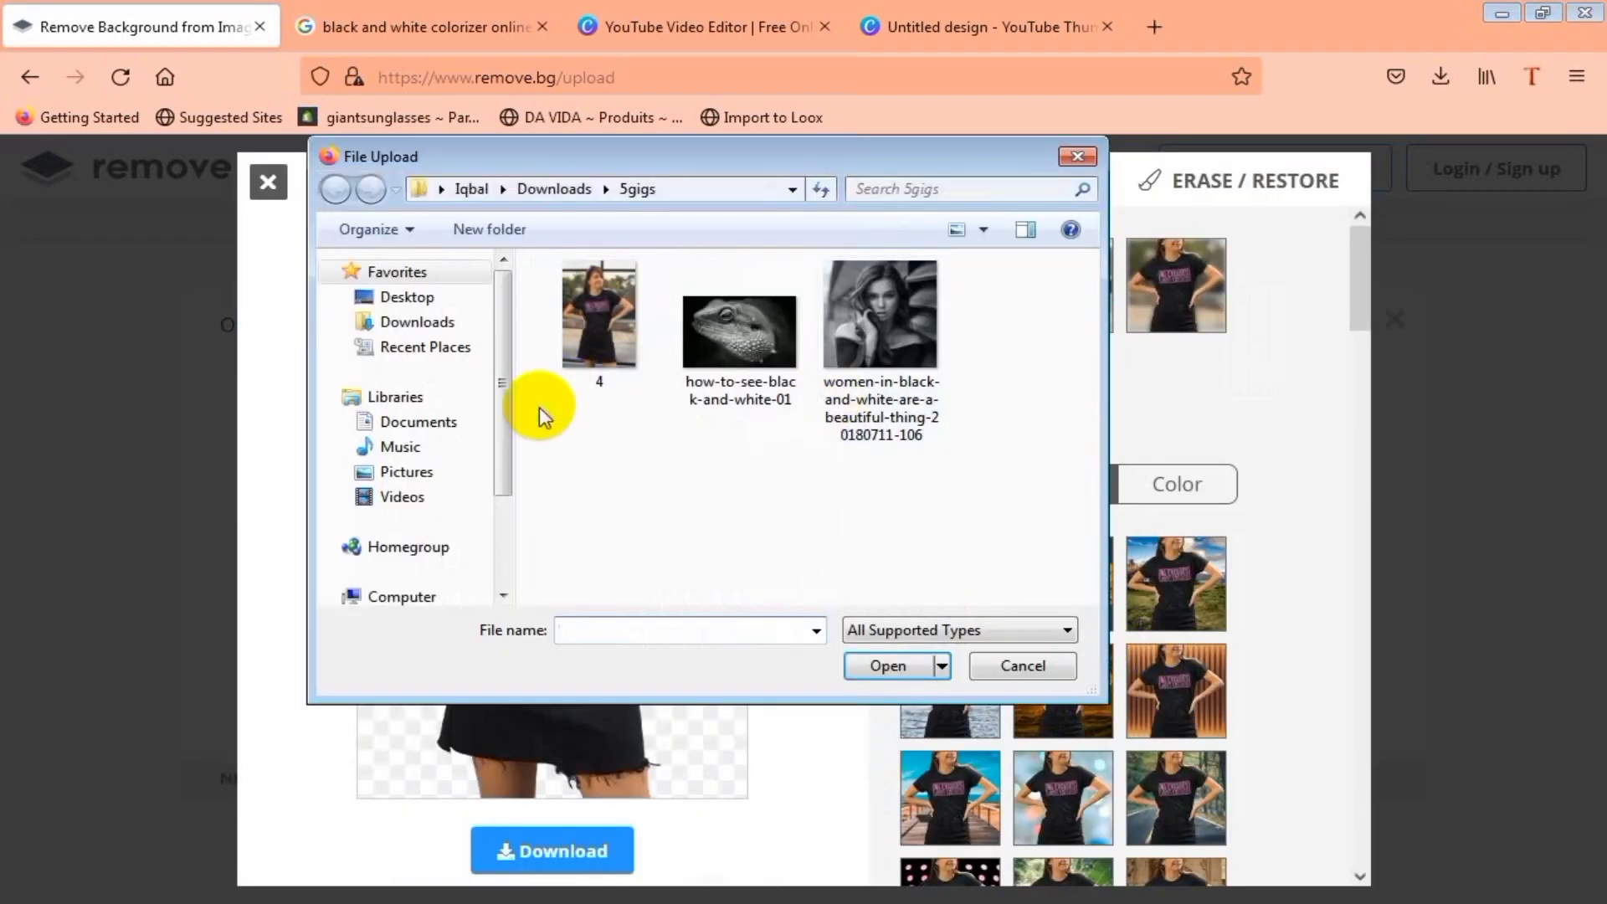
pyautogui.click(444, 328)
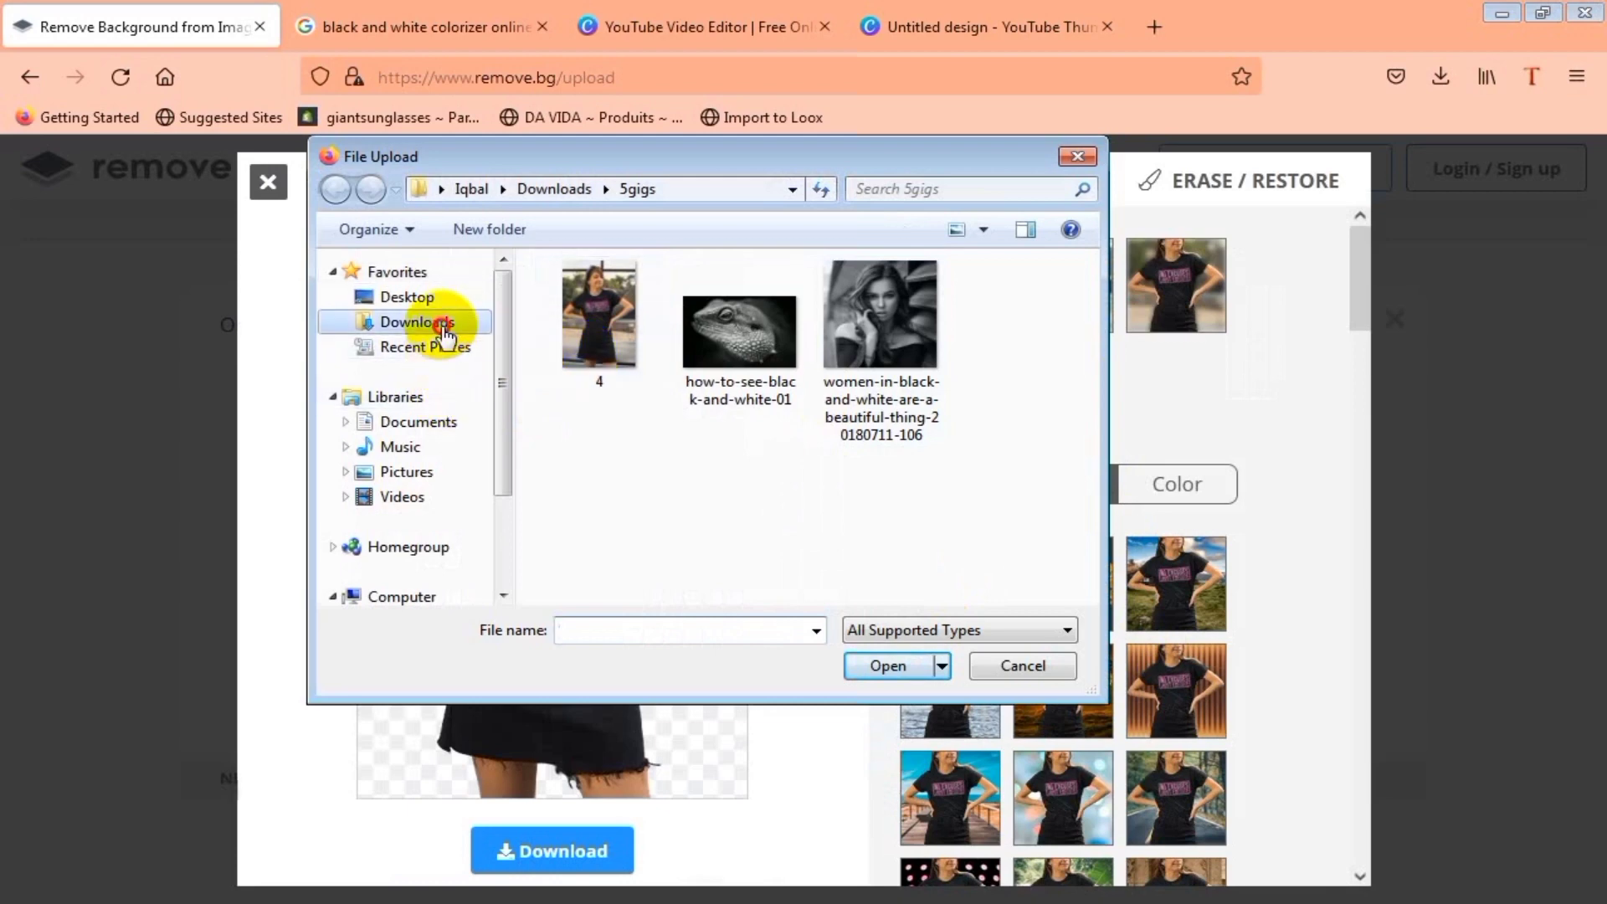
pyautogui.click(1089, 596)
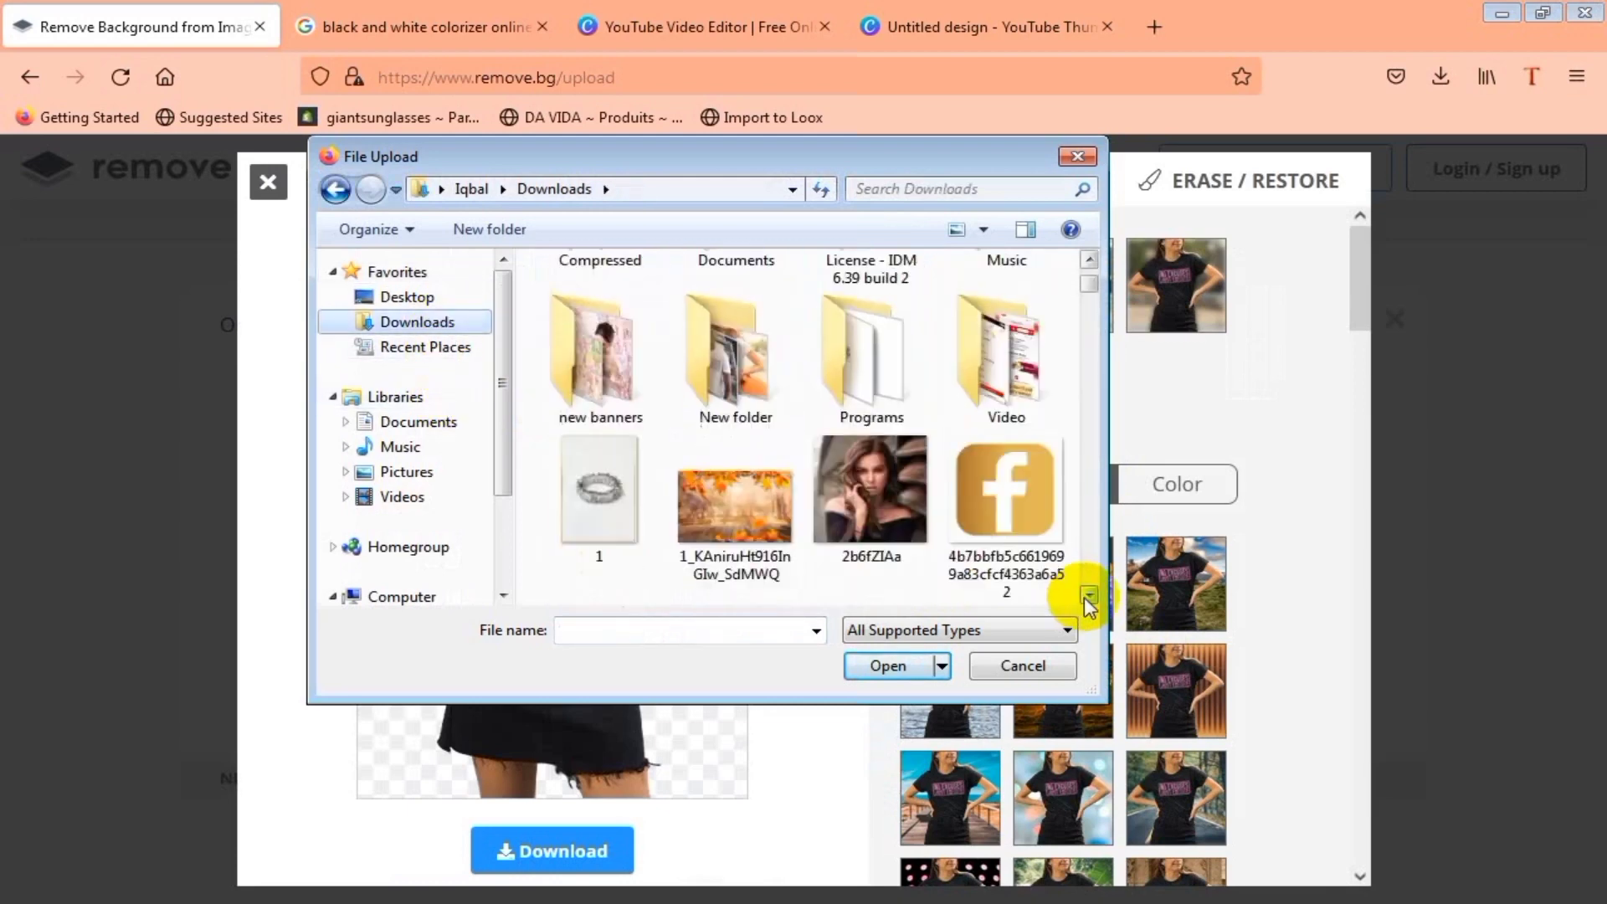
pyautogui.click(1089, 595)
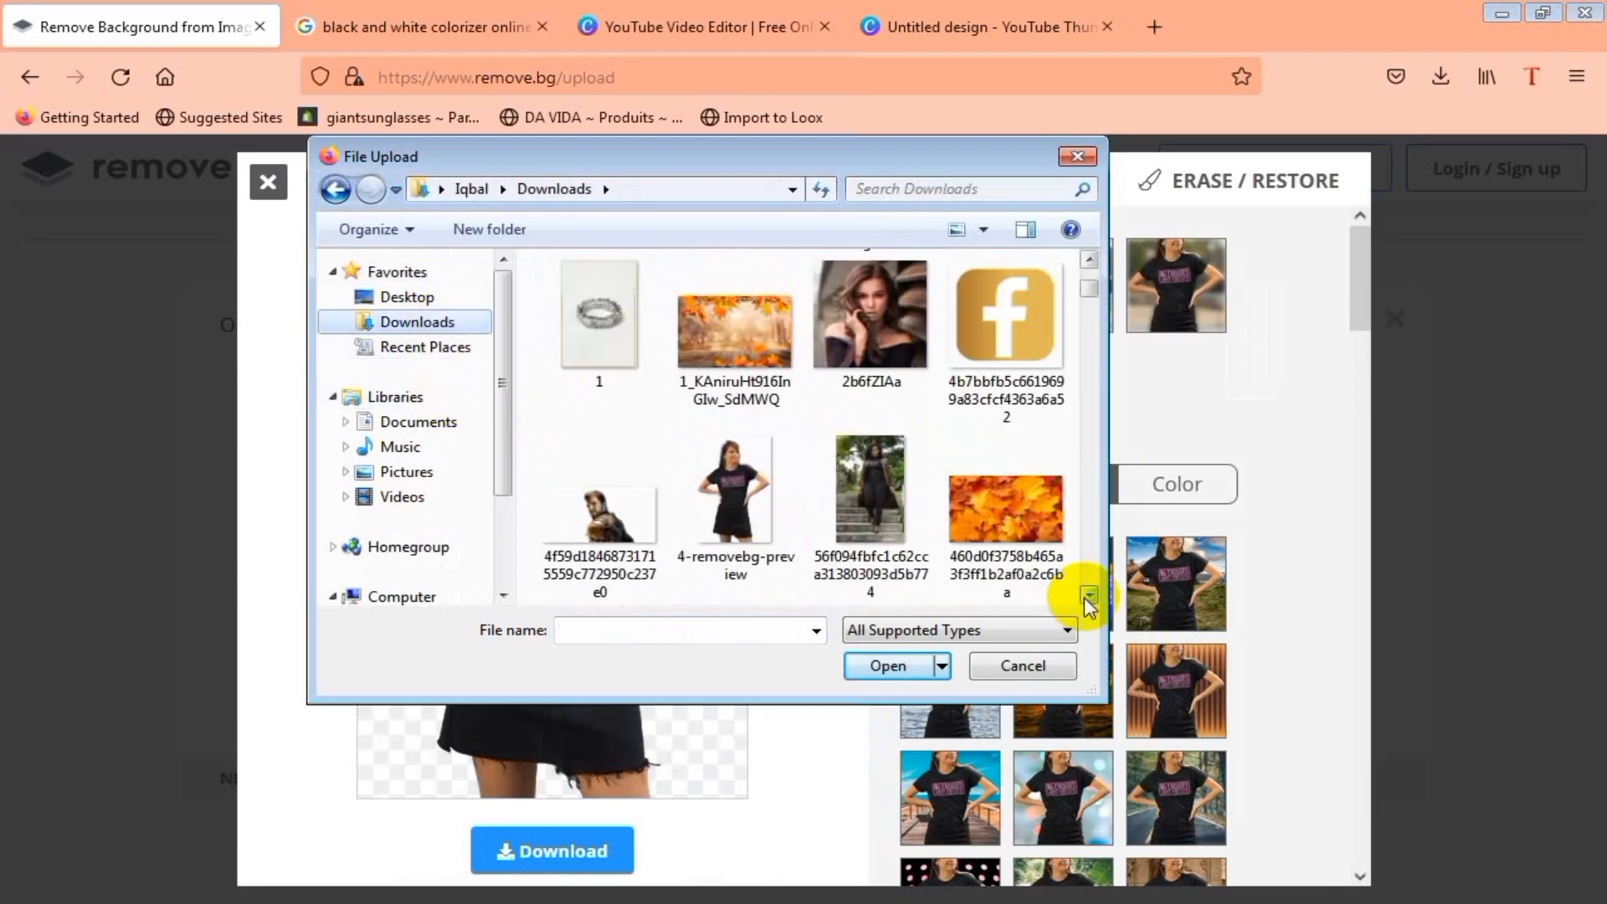
pyautogui.click(764, 389)
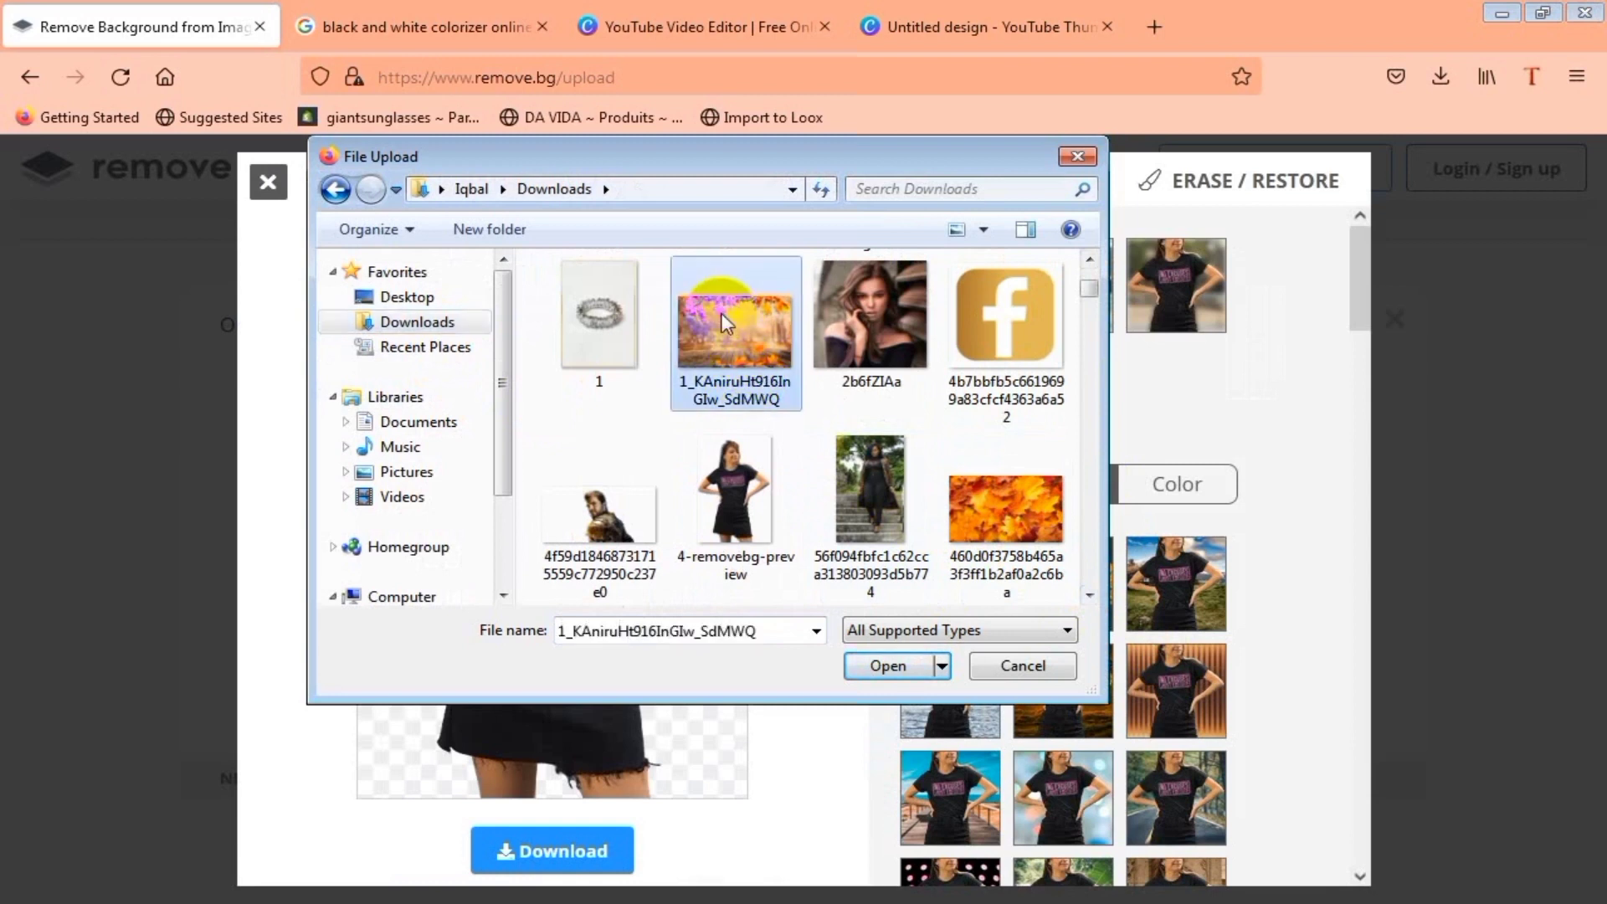
pyautogui.click(871, 663)
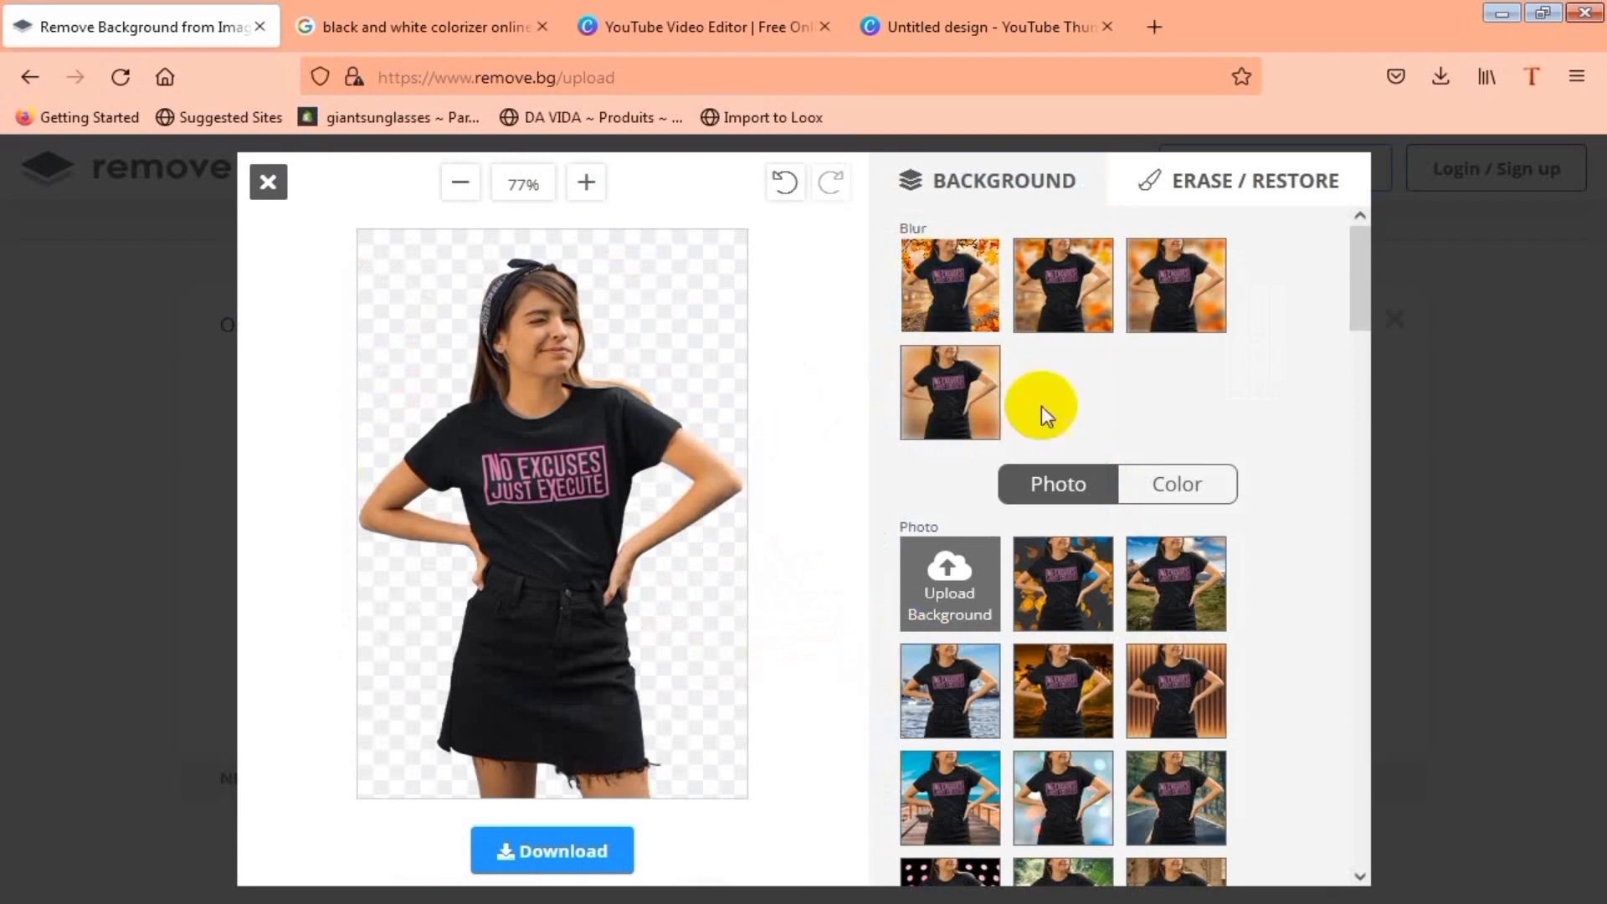
pyautogui.click(574, 572)
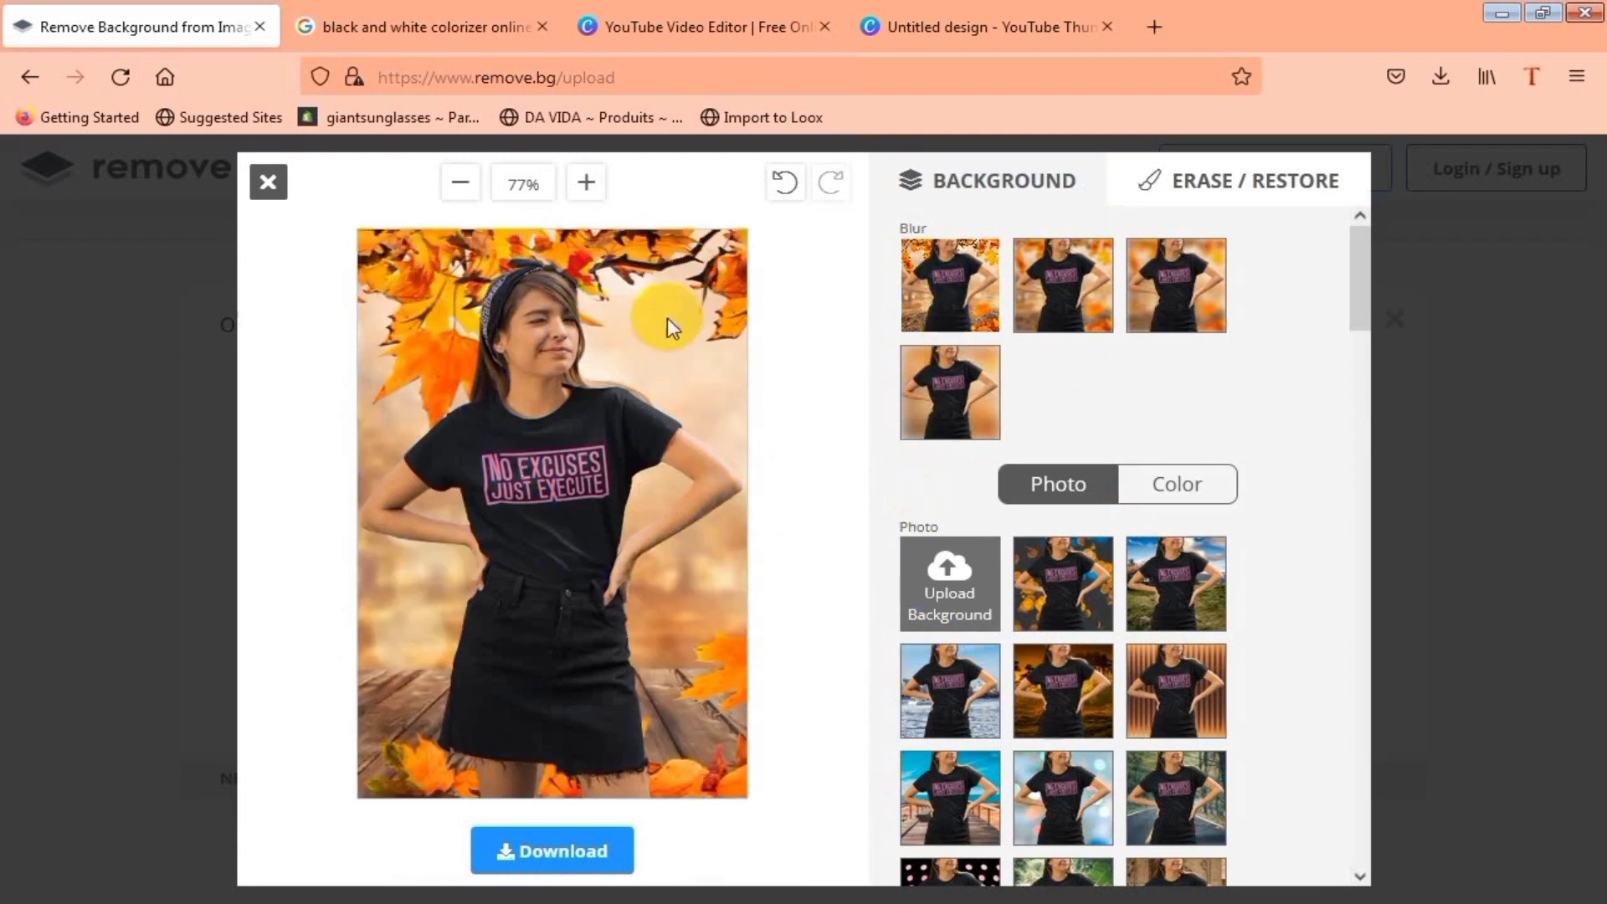
pyautogui.click(599, 656)
pyautogui.click(566, 287)
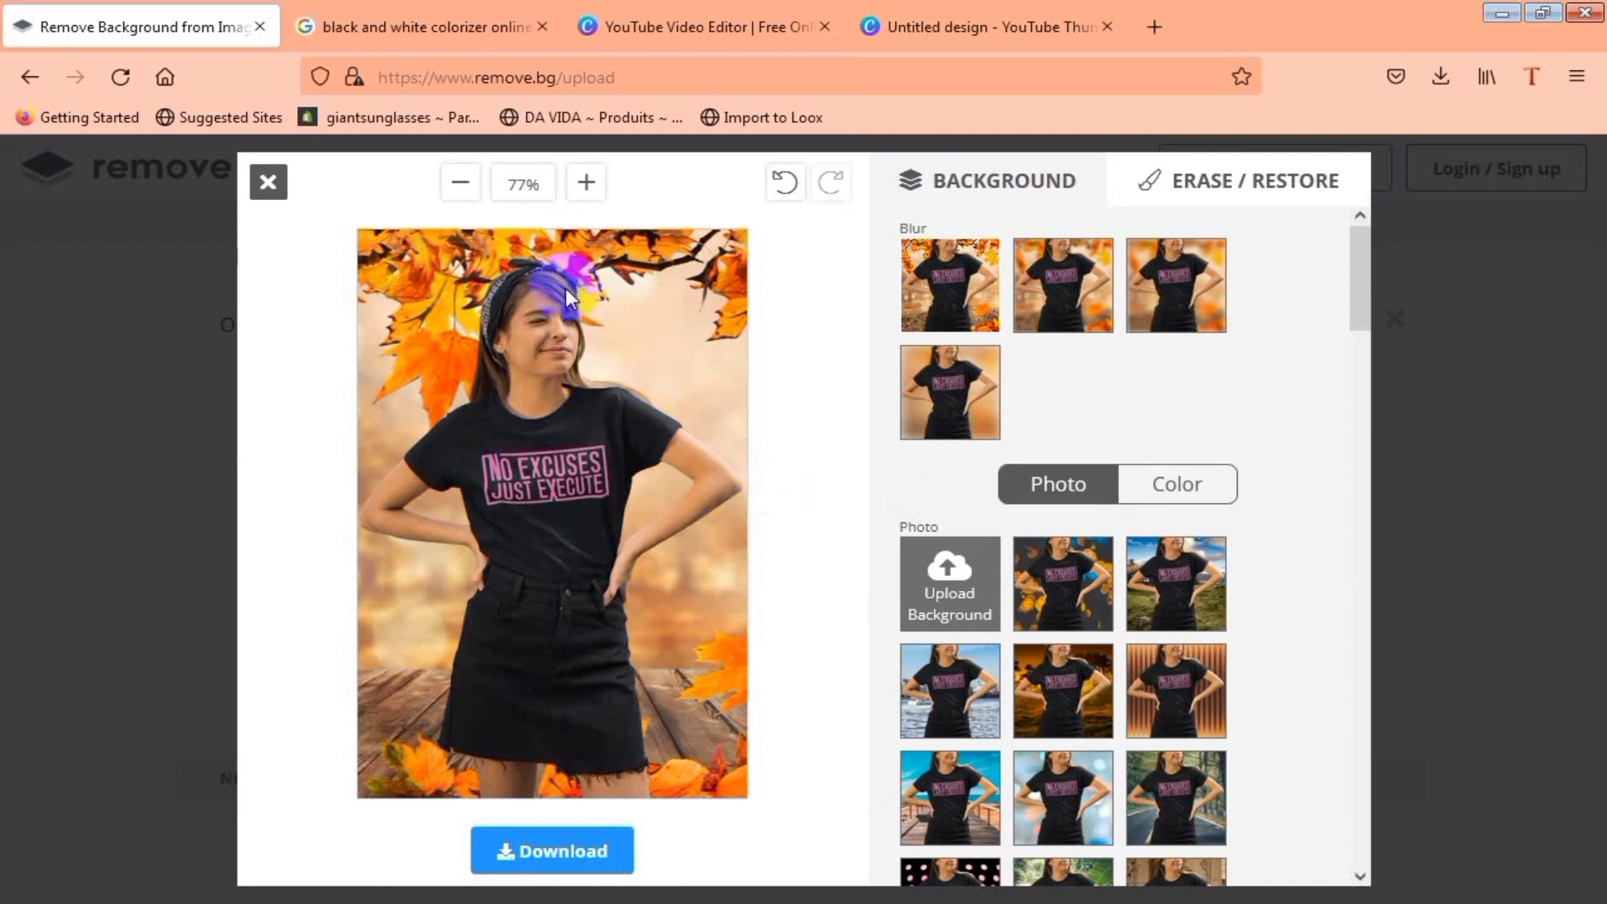
# Step: Try the different blur levels on the autumn background and return to the unblurred version
pyautogui.click(1079, 311)
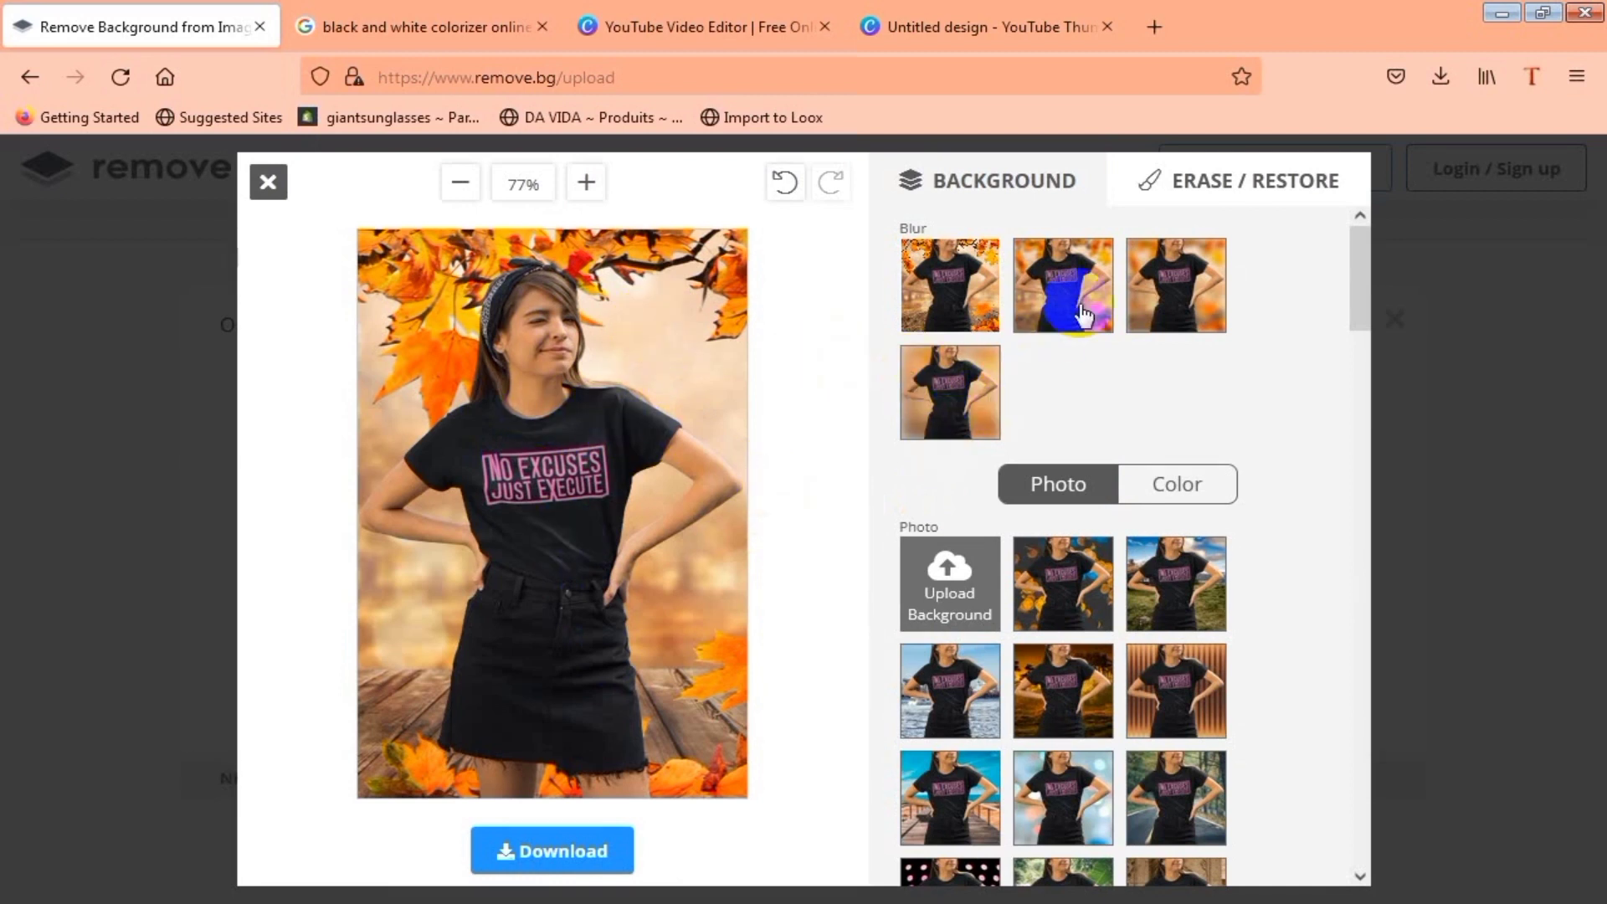
pyautogui.click(1176, 281)
pyautogui.click(1036, 264)
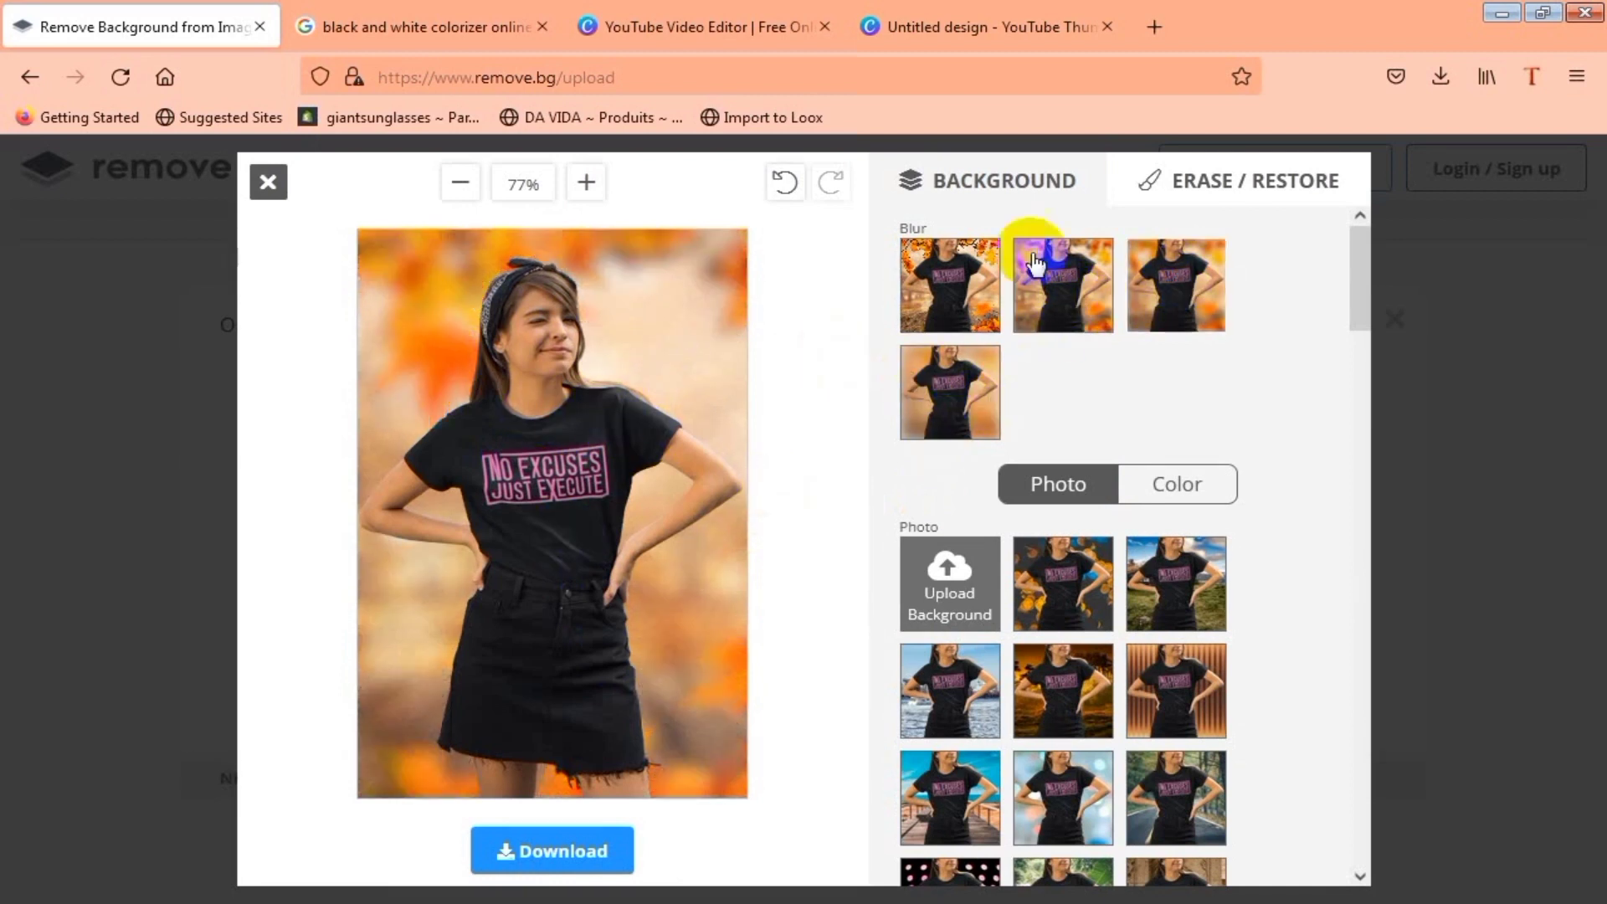
pyautogui.click(951, 387)
pyautogui.click(953, 297)
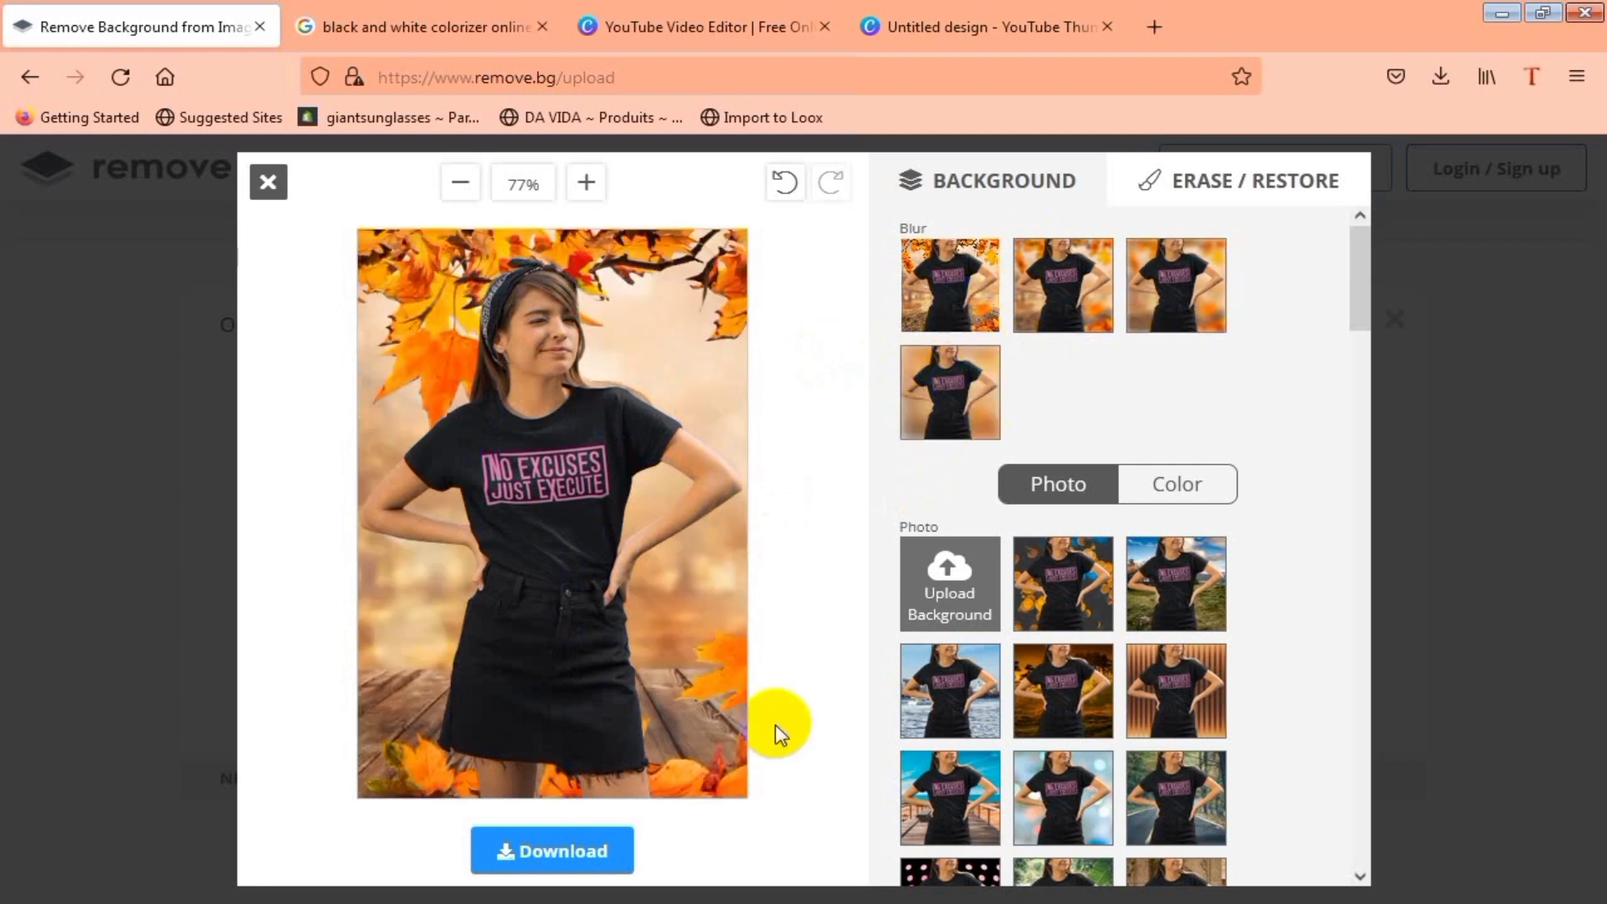
# Step: Download the edited image as a saved PNG file and dismiss the download prompt
pyautogui.click(609, 852)
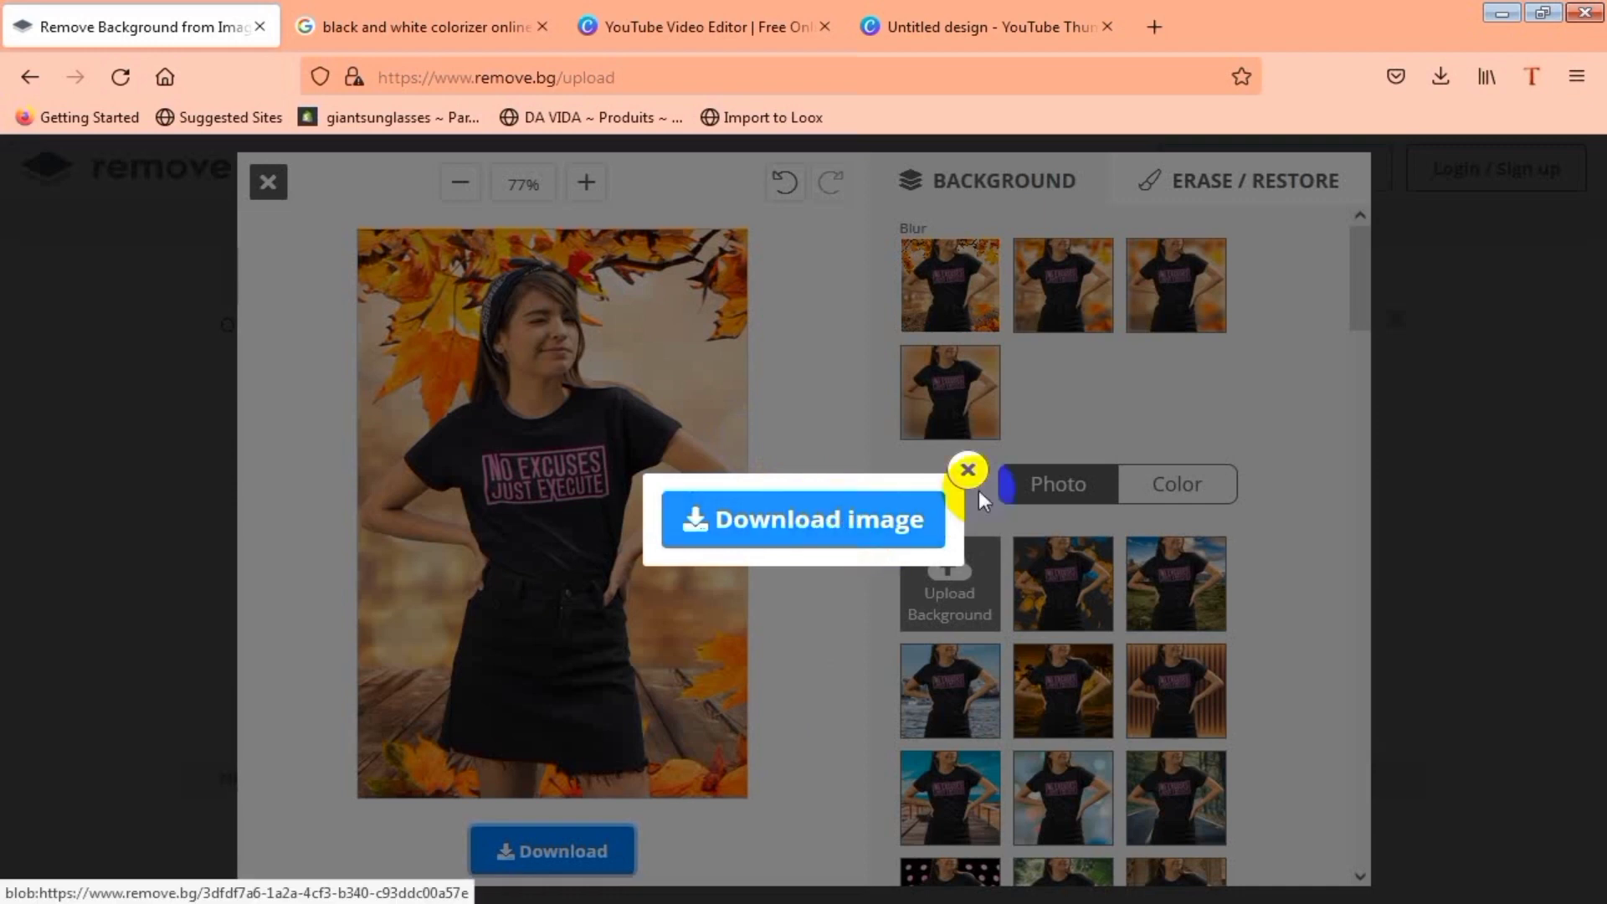
pyautogui.click(875, 517)
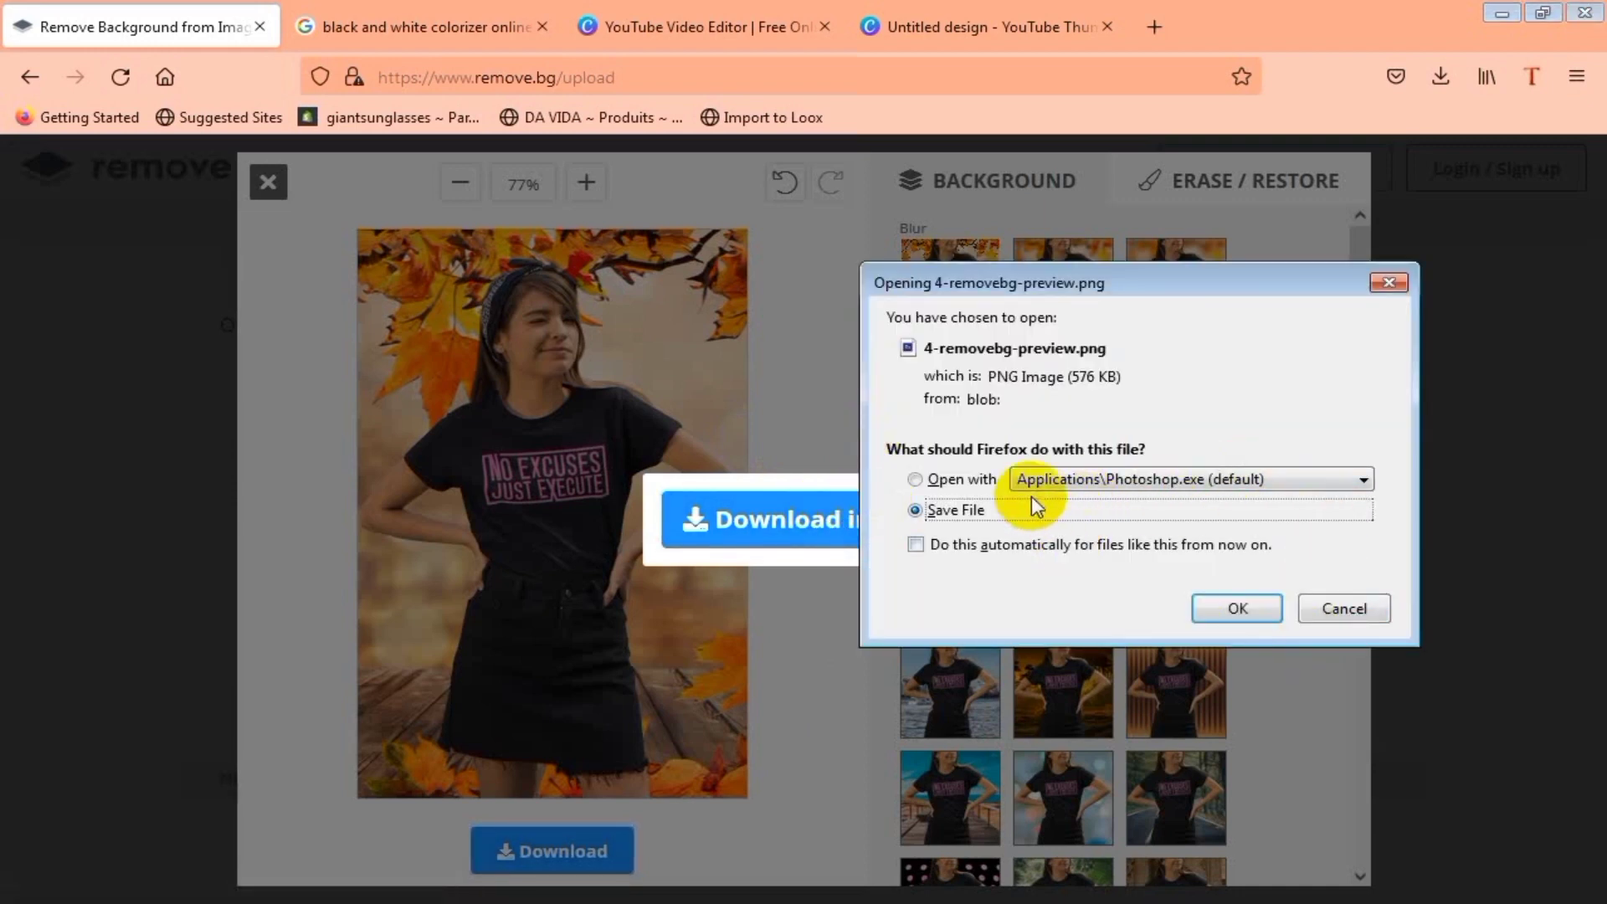
pyautogui.click(1234, 610)
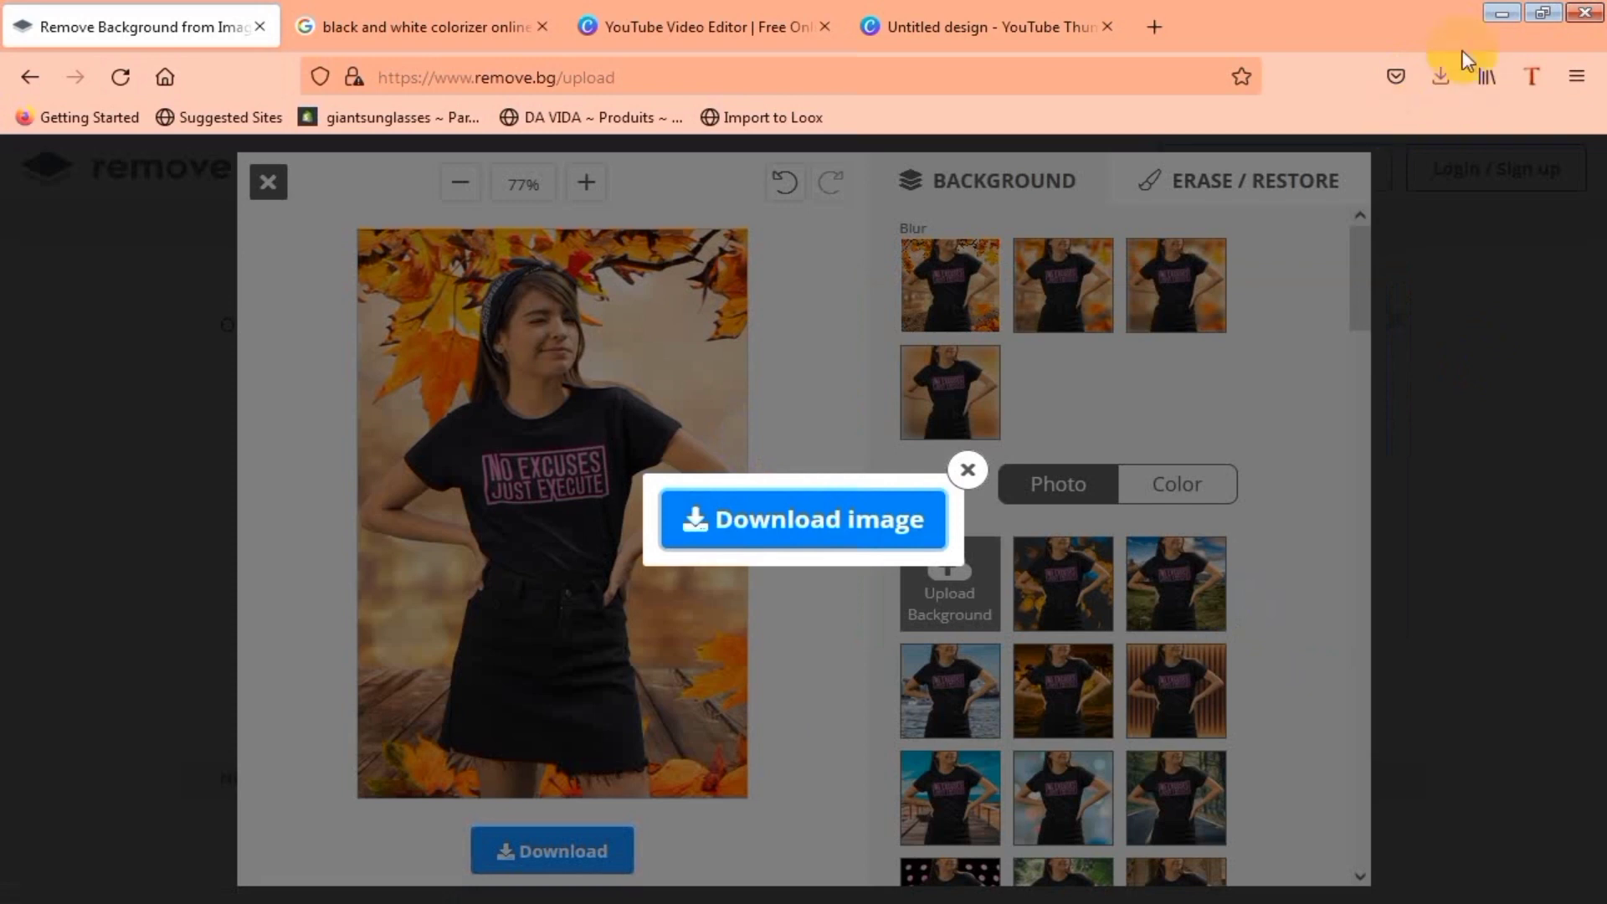
pyautogui.click(968, 472)
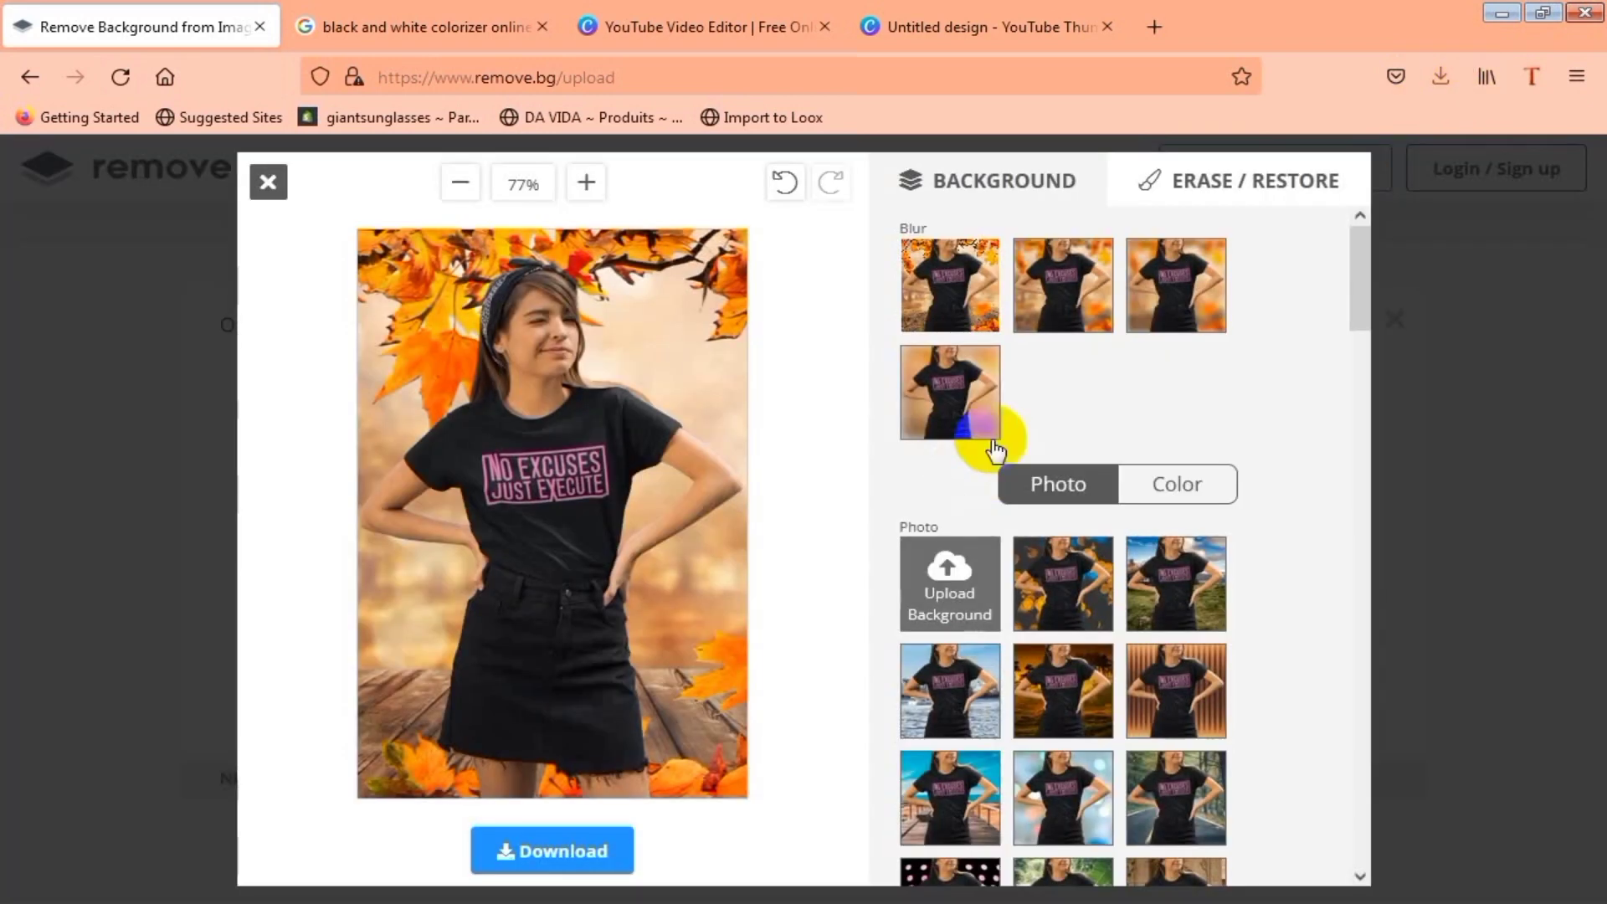
# Step: Show the downloaded 4-removebg-preview(1) file in its folder and preview it
pyautogui.click(1437, 82)
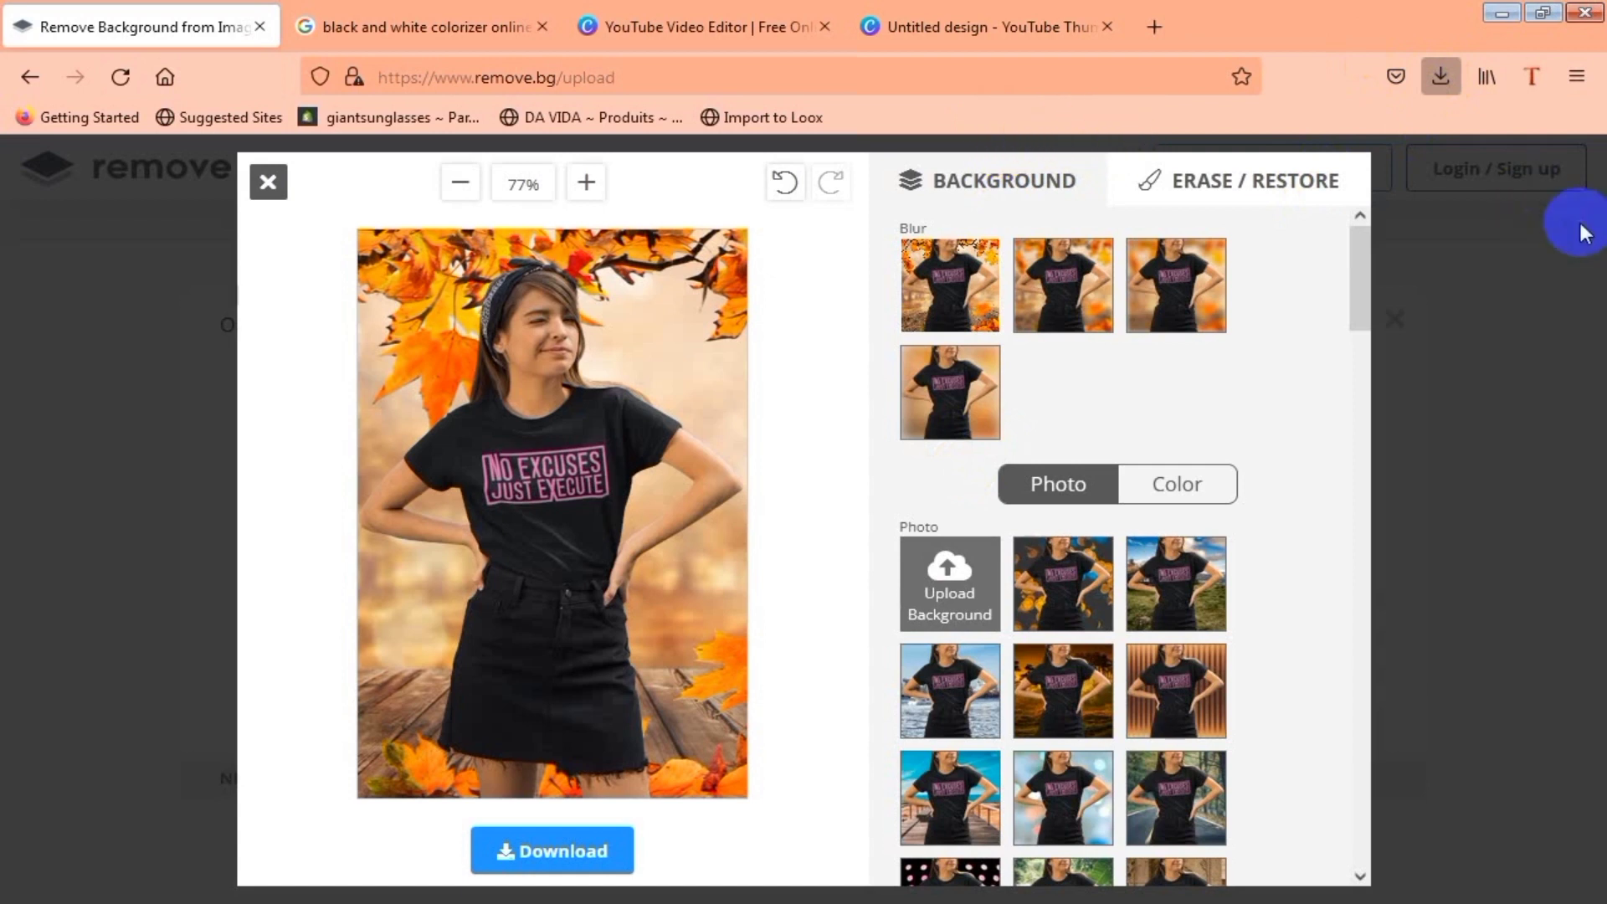
pyautogui.click(1507, 404)
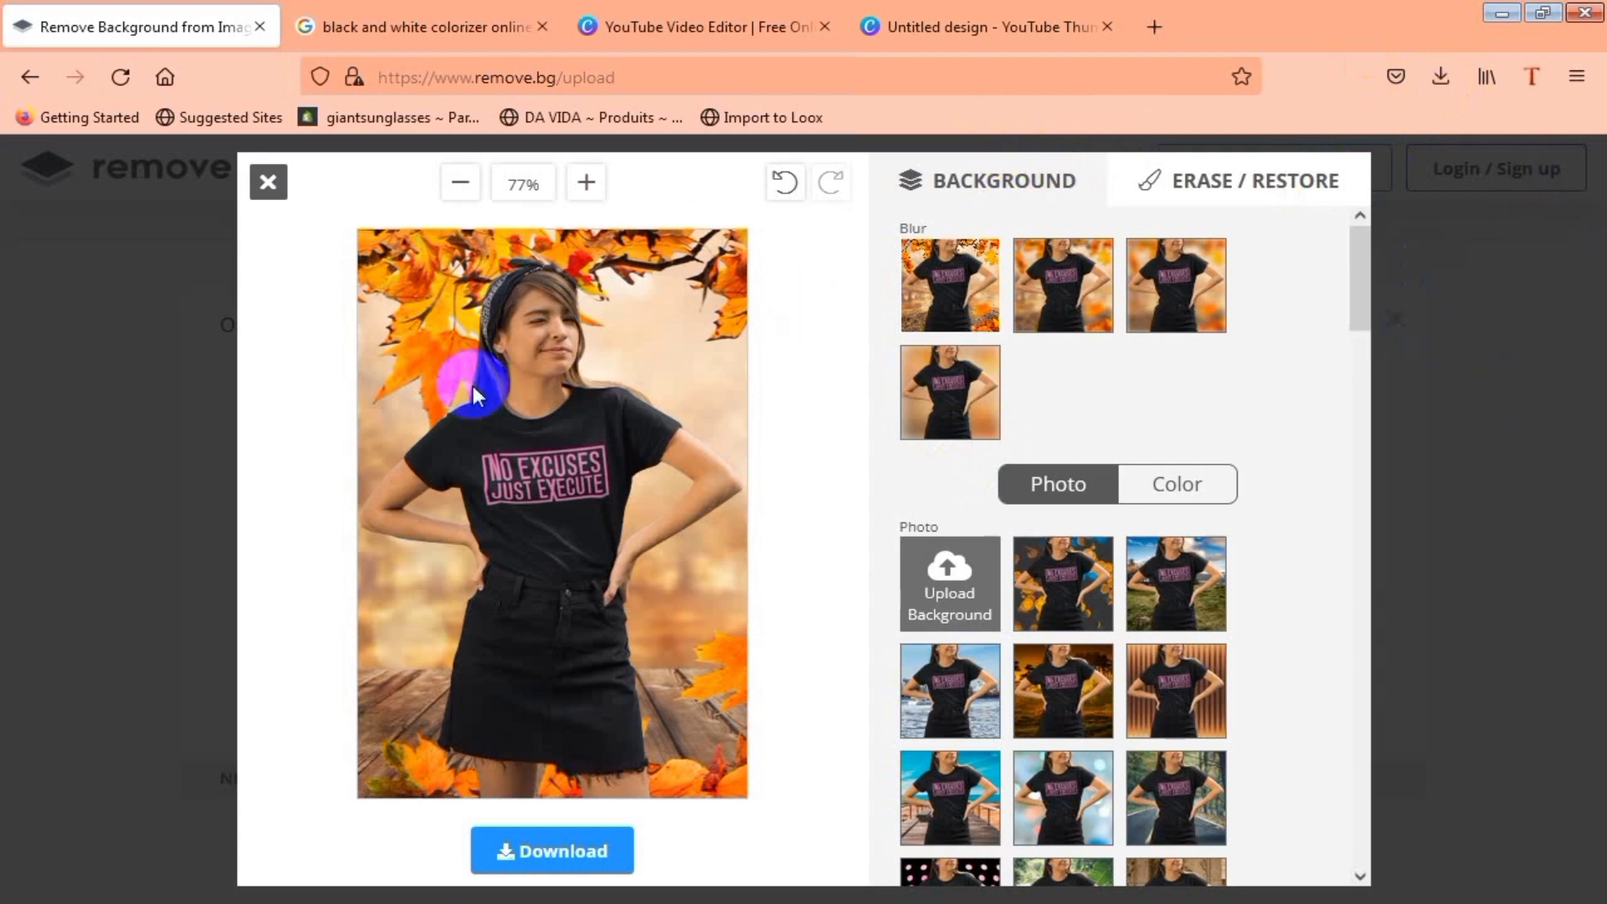
pyautogui.click(1433, 87)
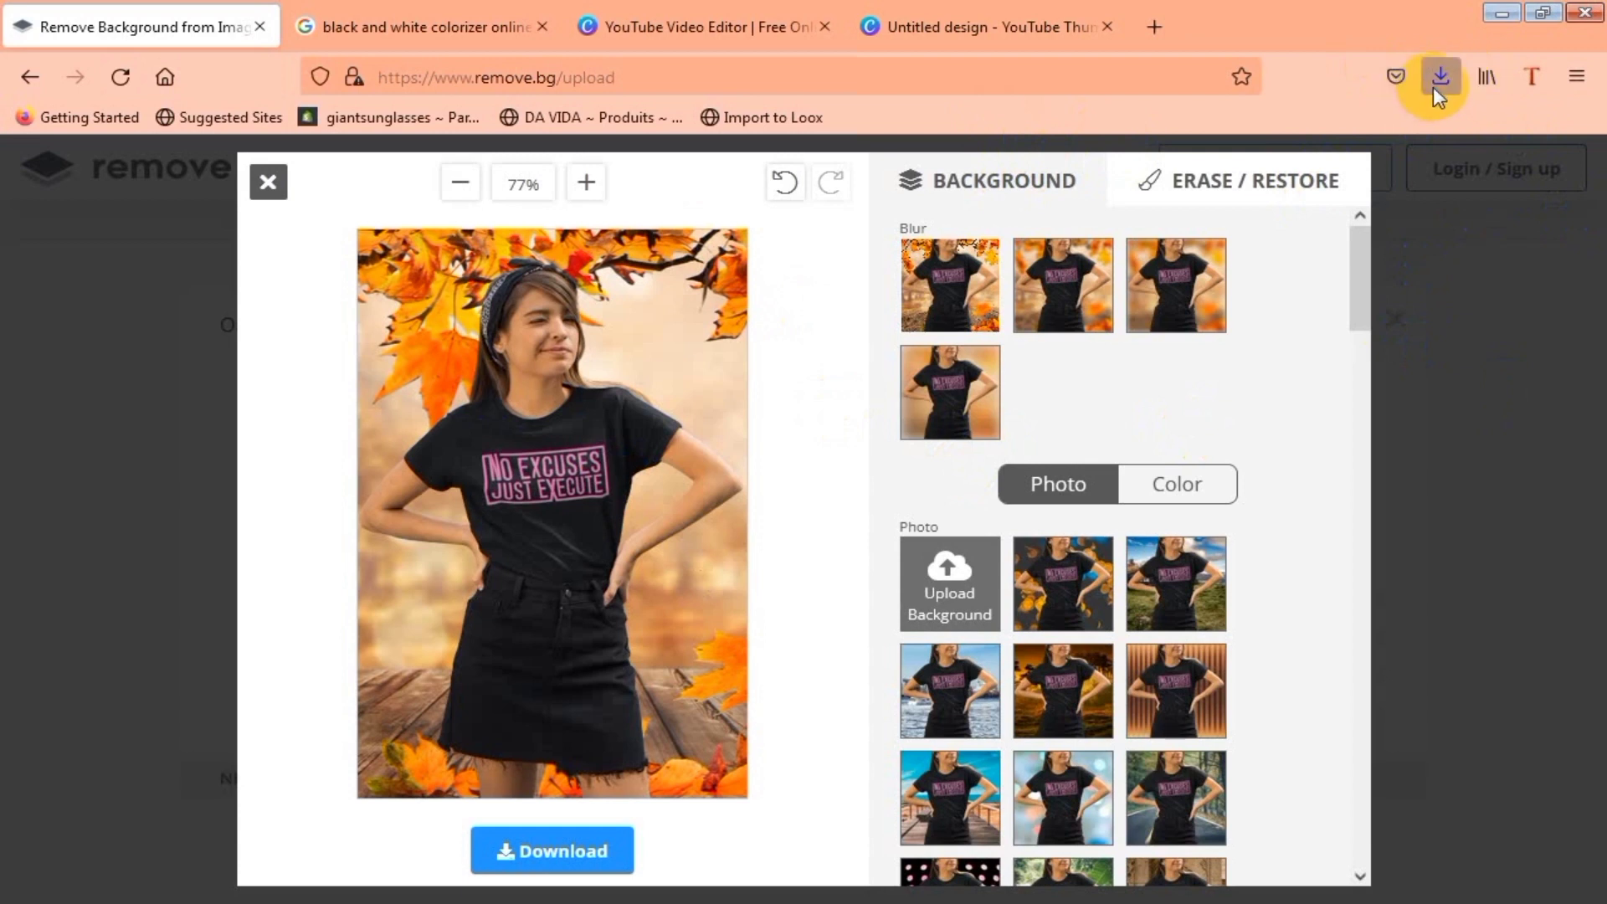
pyautogui.click(1430, 143)
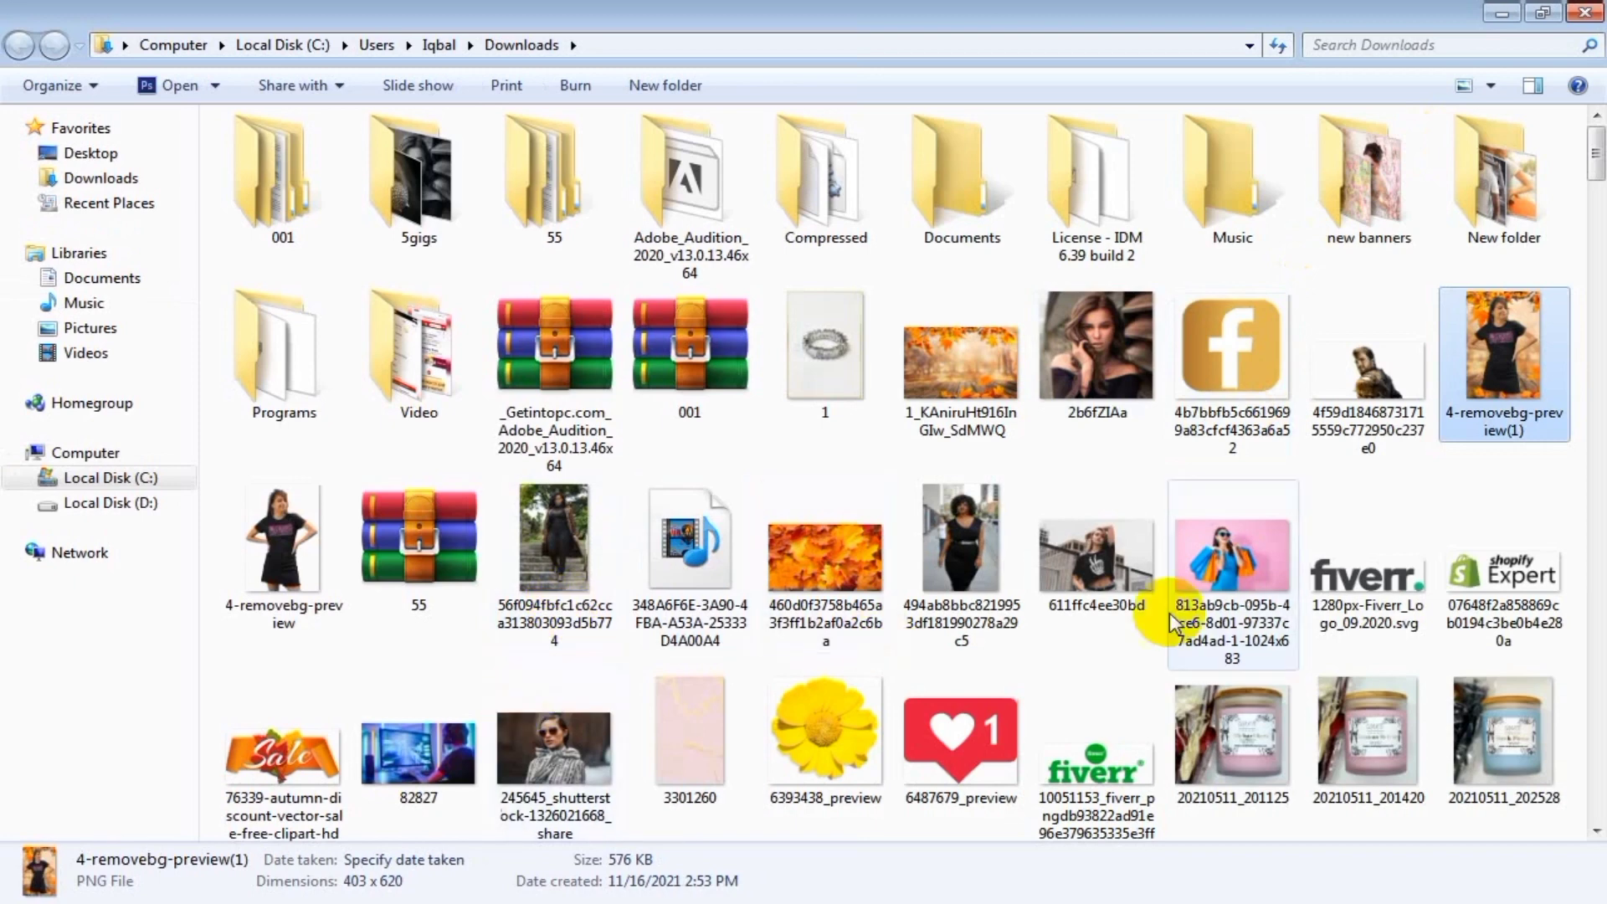
pyautogui.rightClick(1498, 359)
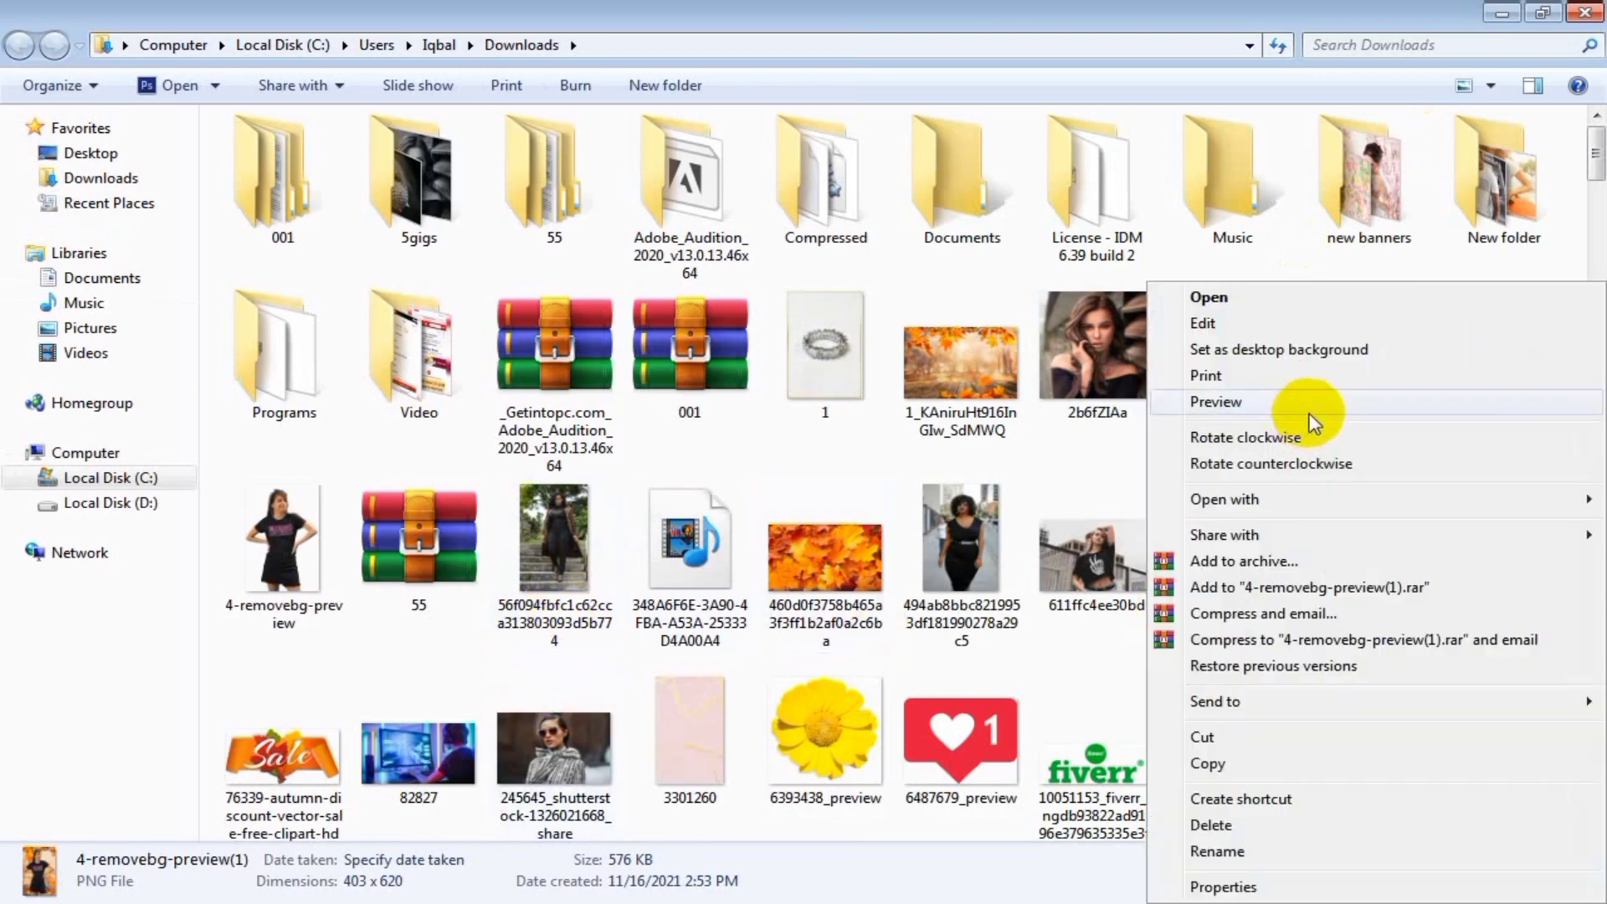
pyautogui.click(1311, 410)
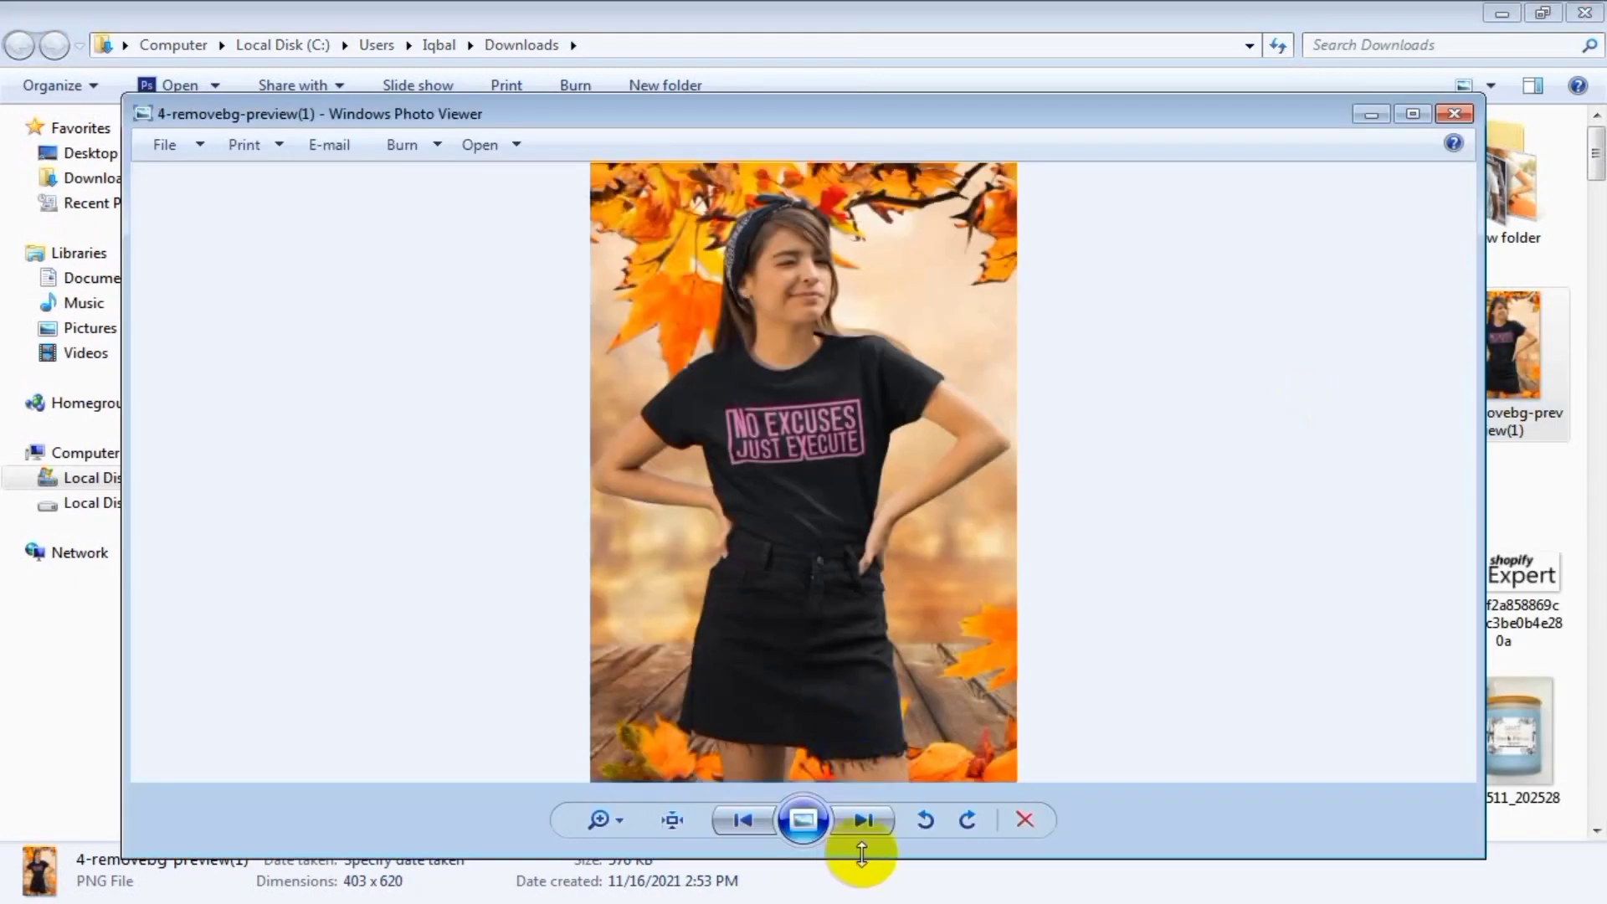
# Step: Compare the saved autumn image with the transparent 4-removebg-preview version, and return from the editor to the background-removal result page
pyautogui.click(869, 831)
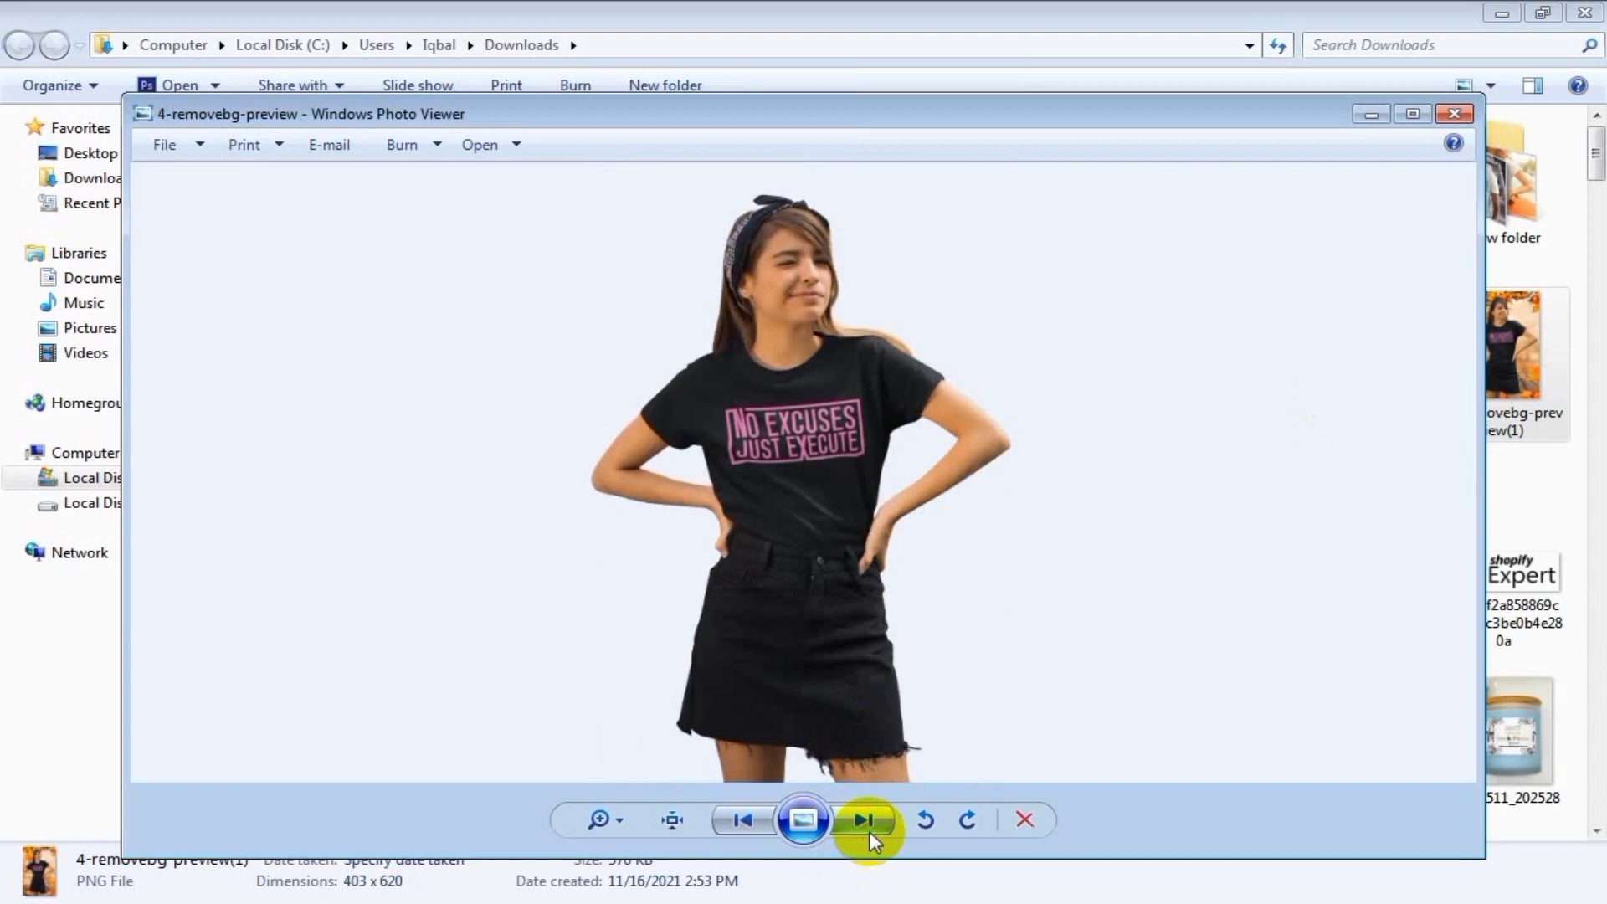
pyautogui.click(733, 822)
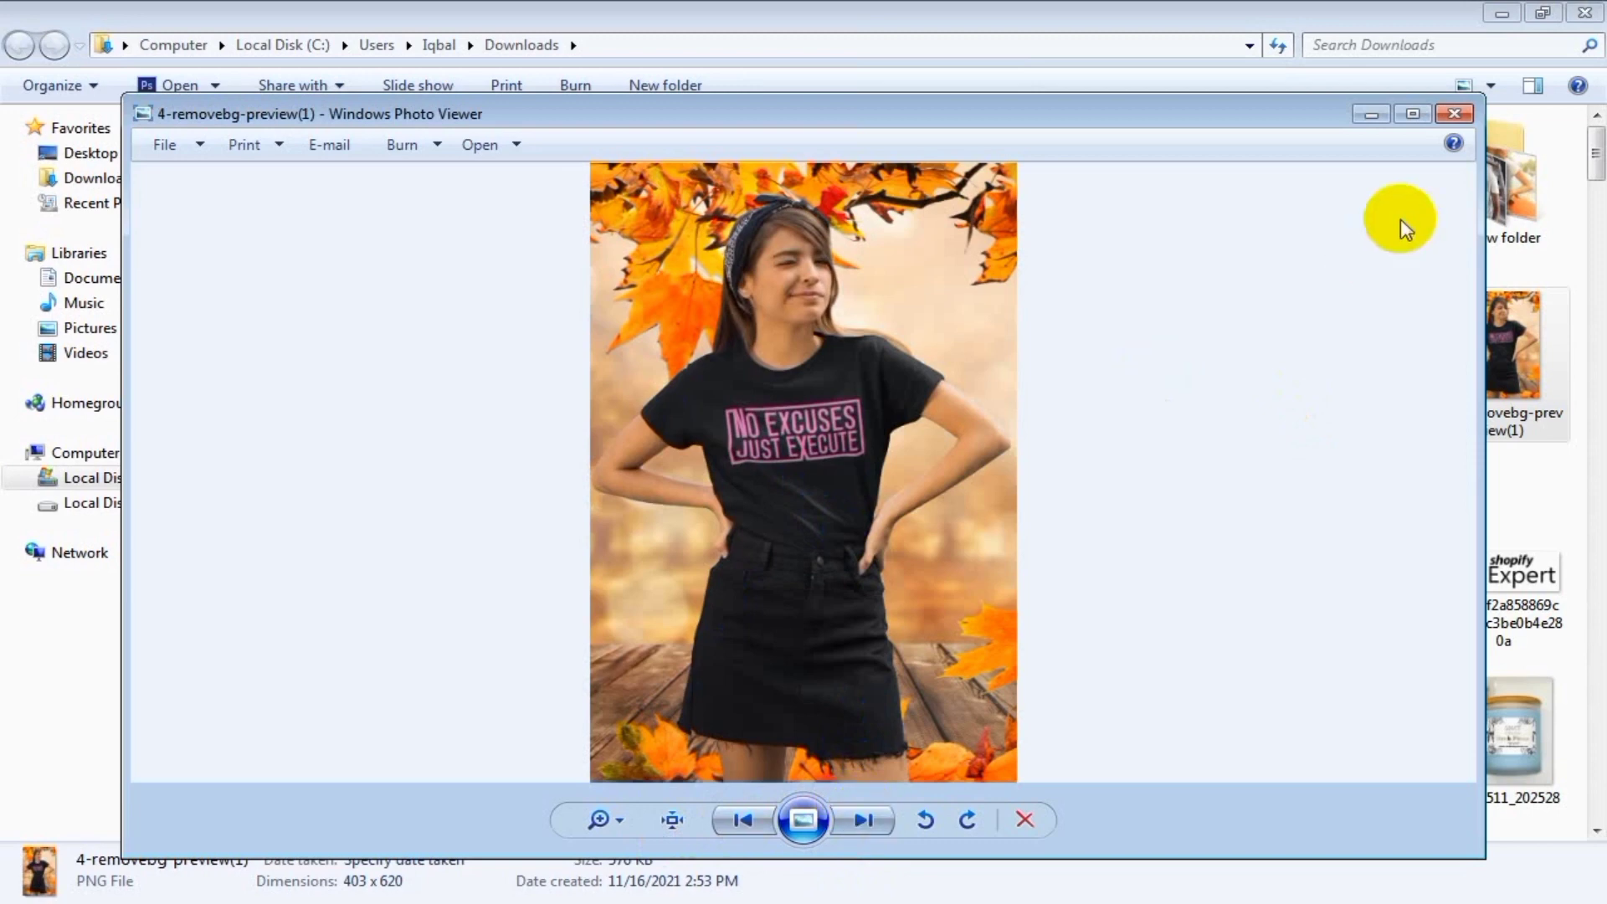
pyautogui.click(1453, 113)
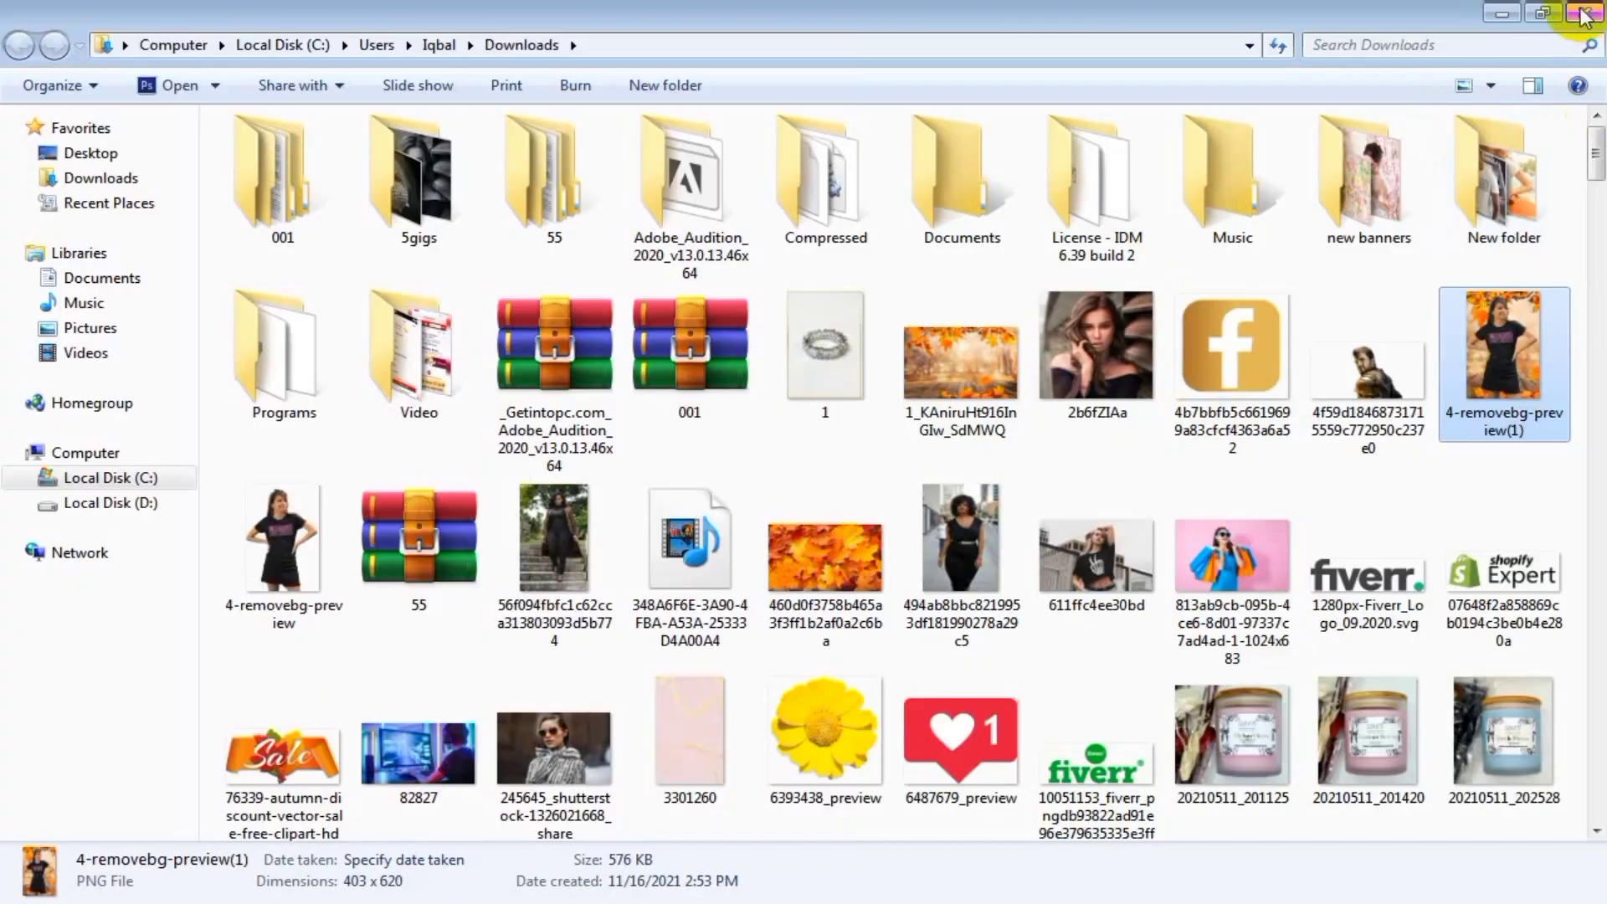
pyautogui.click(1503, 13)
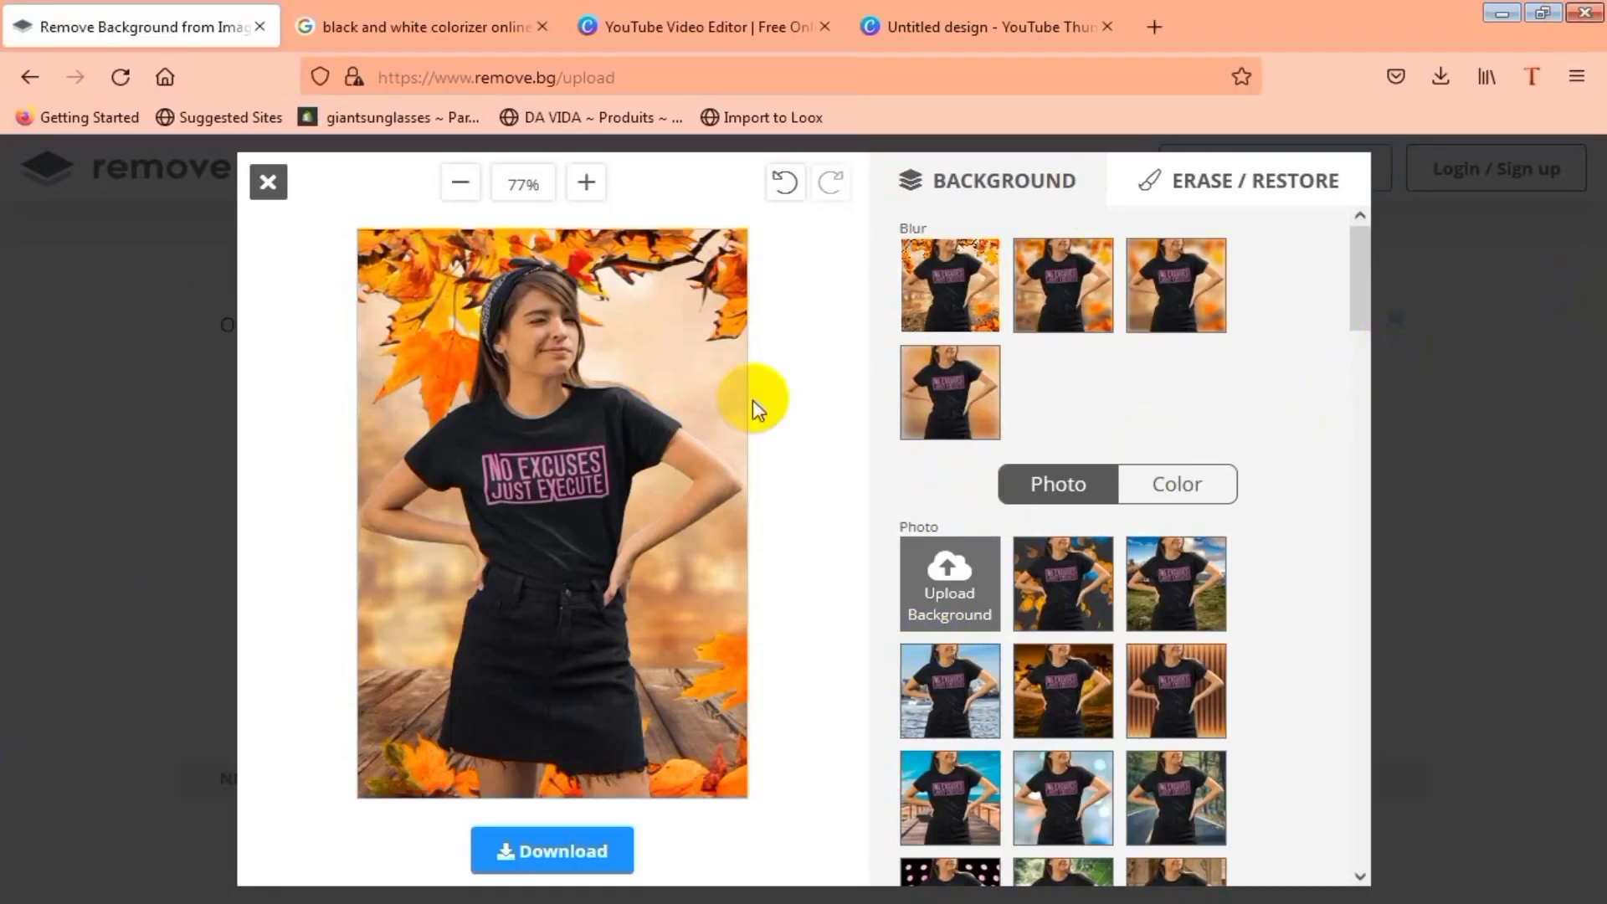
pyautogui.click(266, 183)
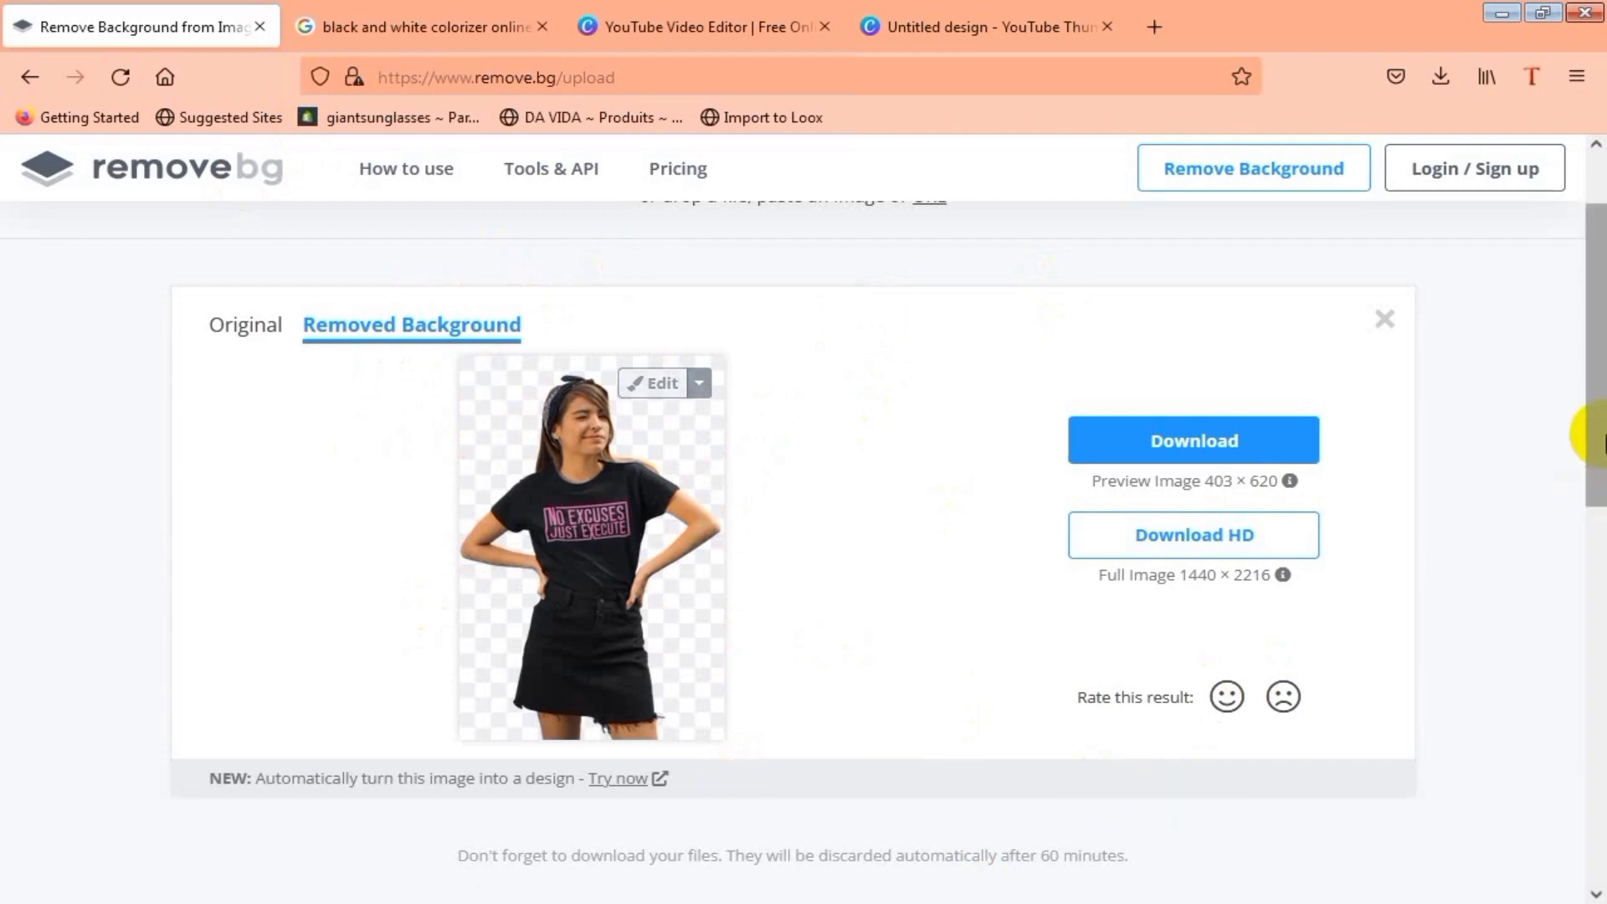
# Step: Look over the remove.bg result page, including its web address, download options and the file-retention note
pyautogui.moveTo(1602, 435); pyautogui.dragTo(1602, 280)
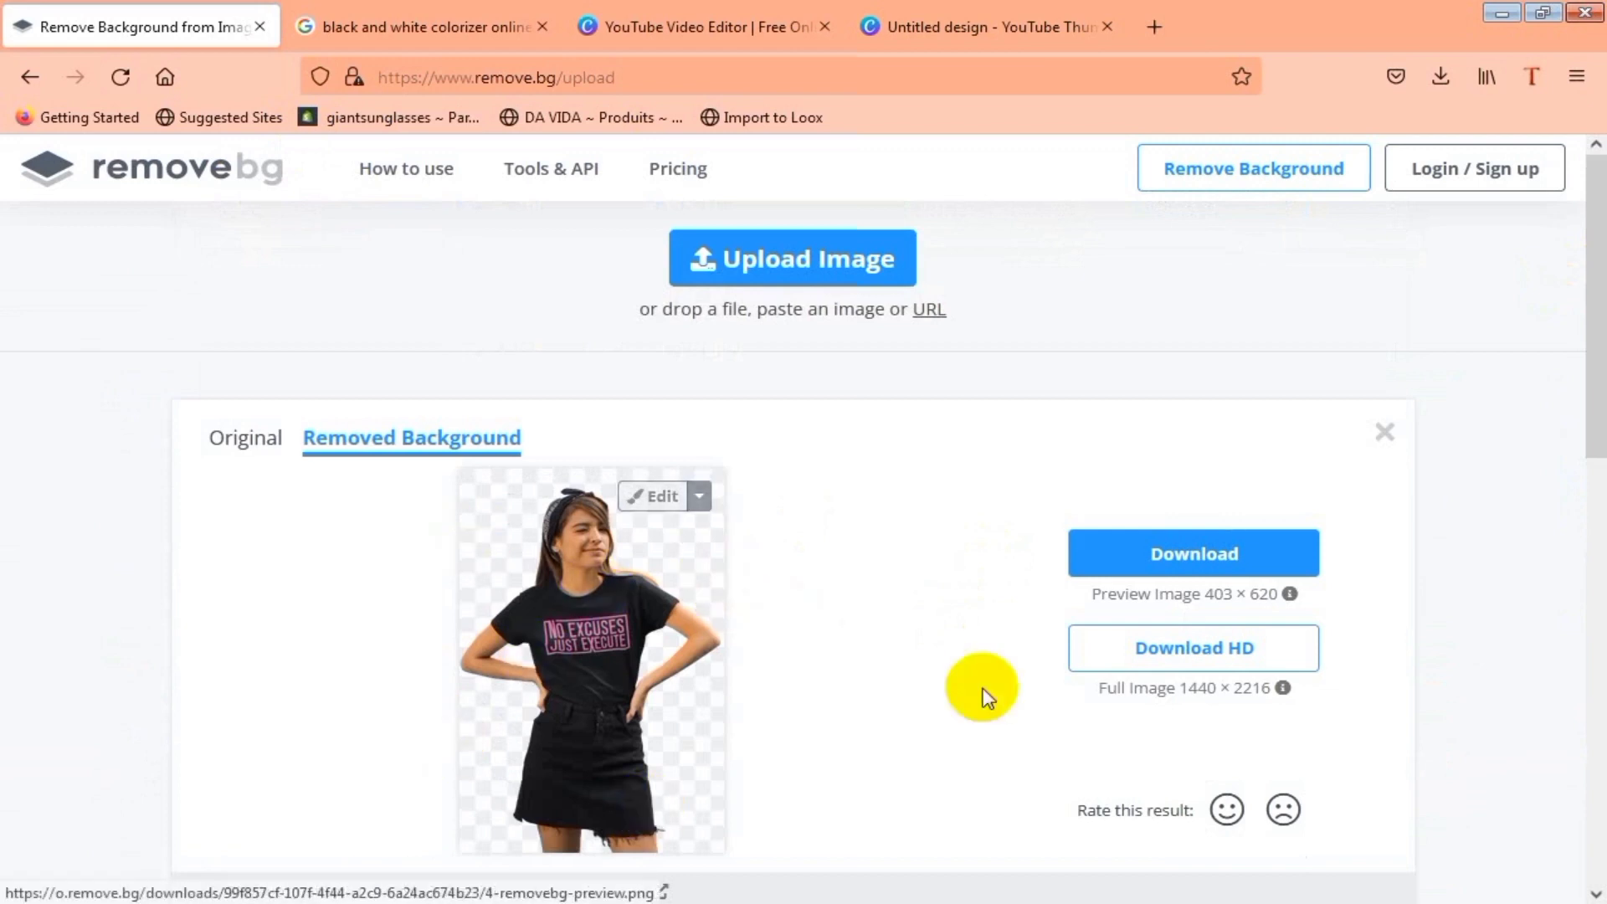
pyautogui.moveTo(1598, 365)
pyautogui.mouseDown()
pyautogui.moveTo(1582, 448)
pyautogui.moveTo(1582, 389)
pyautogui.mouseUp()
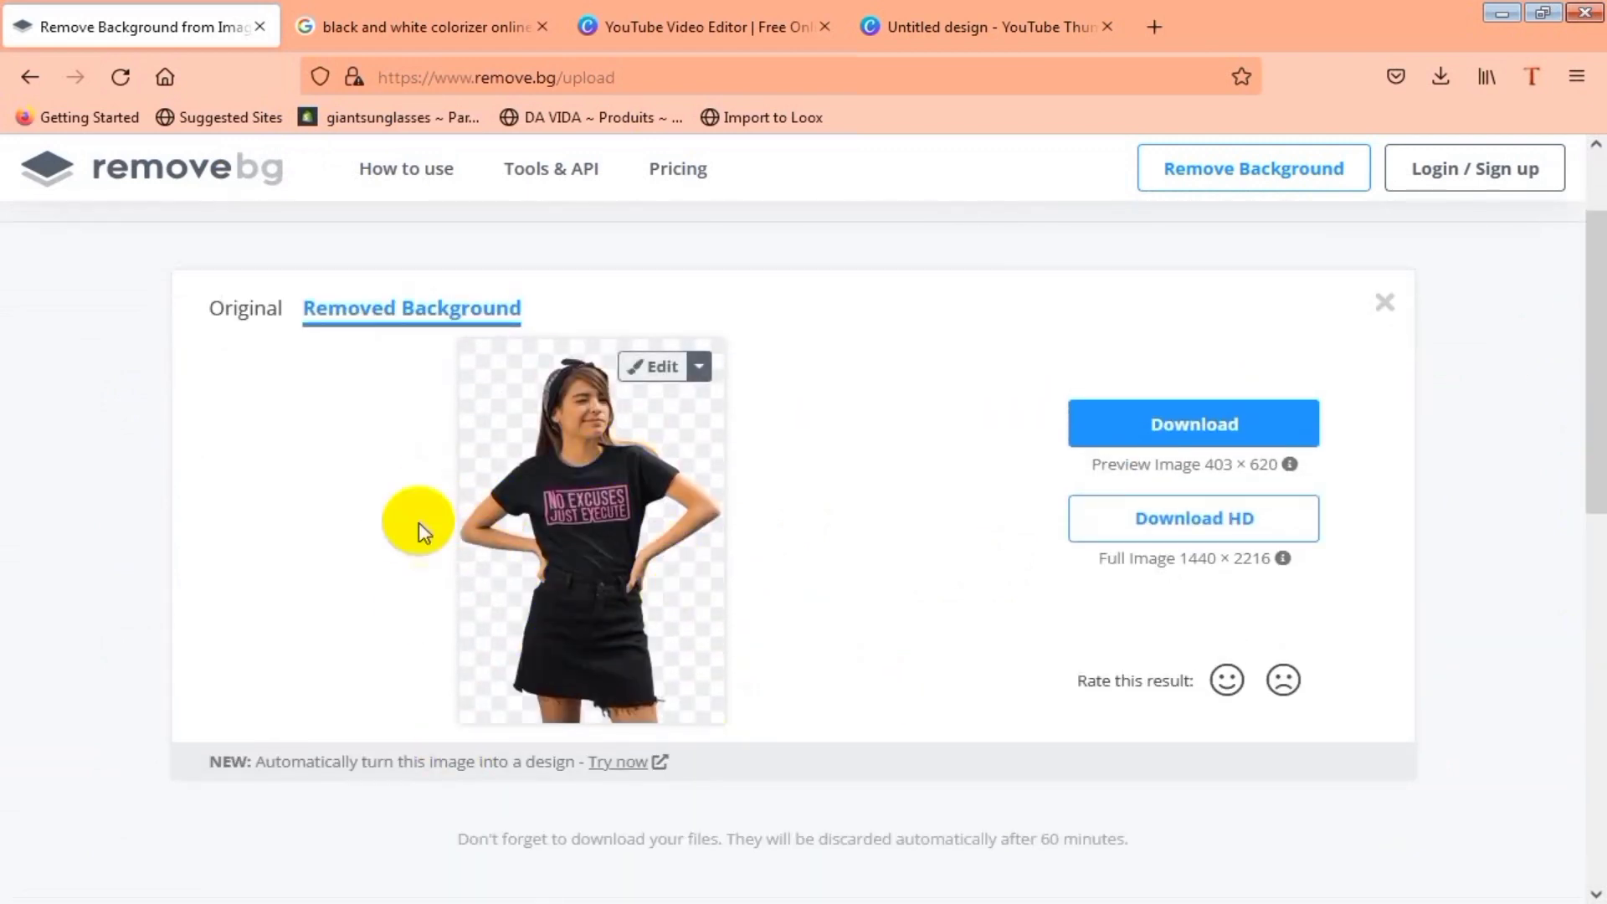
pyautogui.click(630, 626)
pyautogui.click(574, 448)
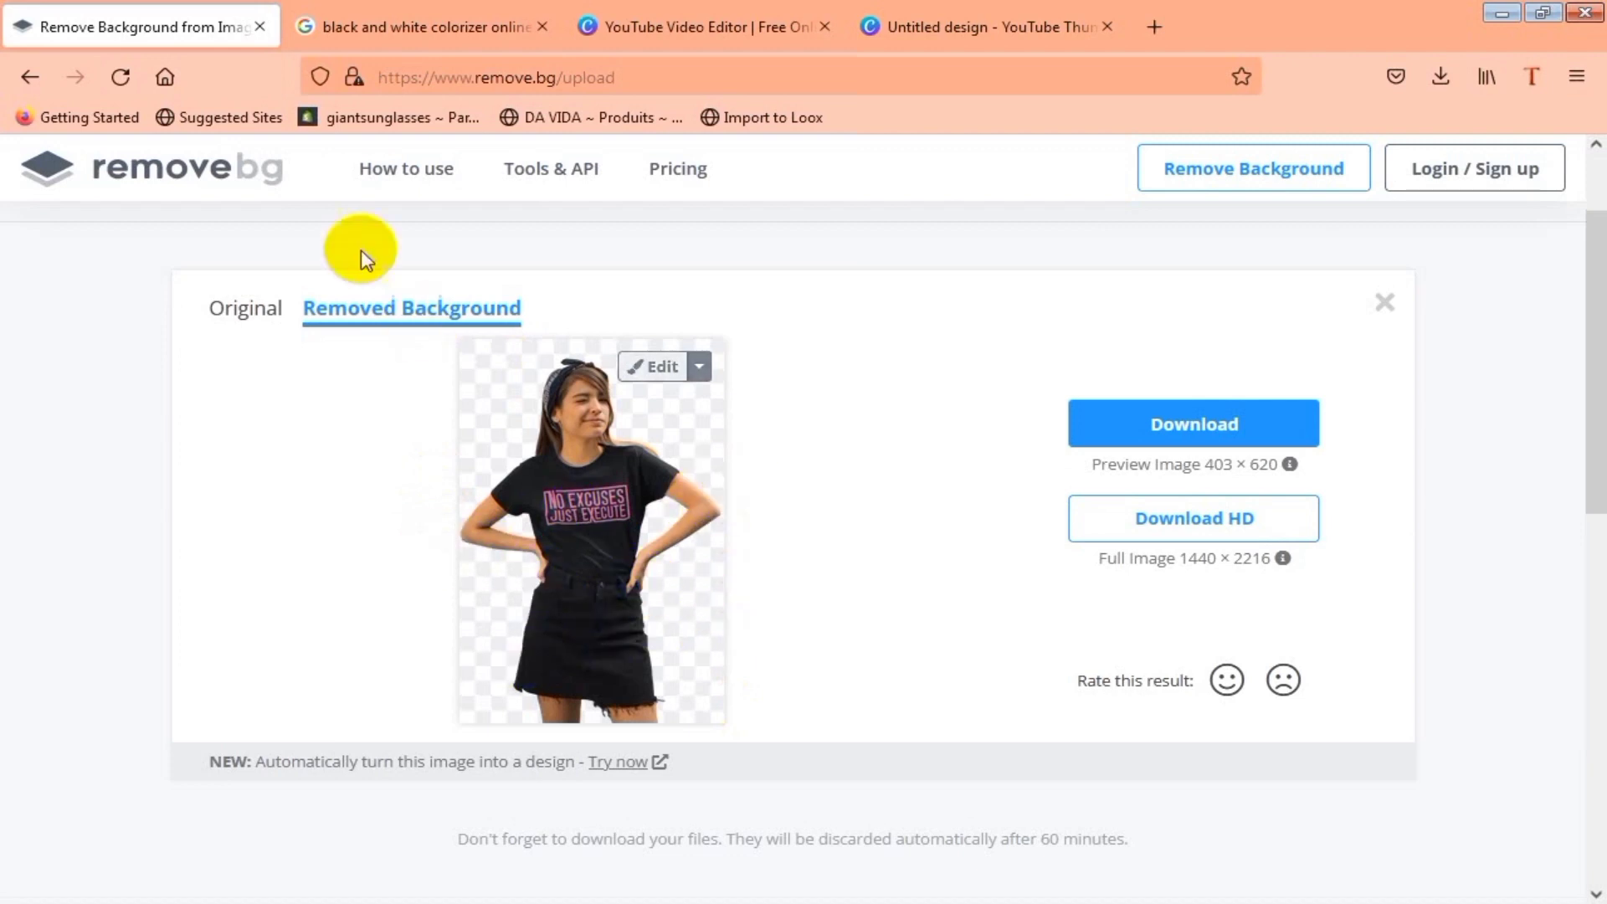
pyautogui.doubleClick(513, 83)
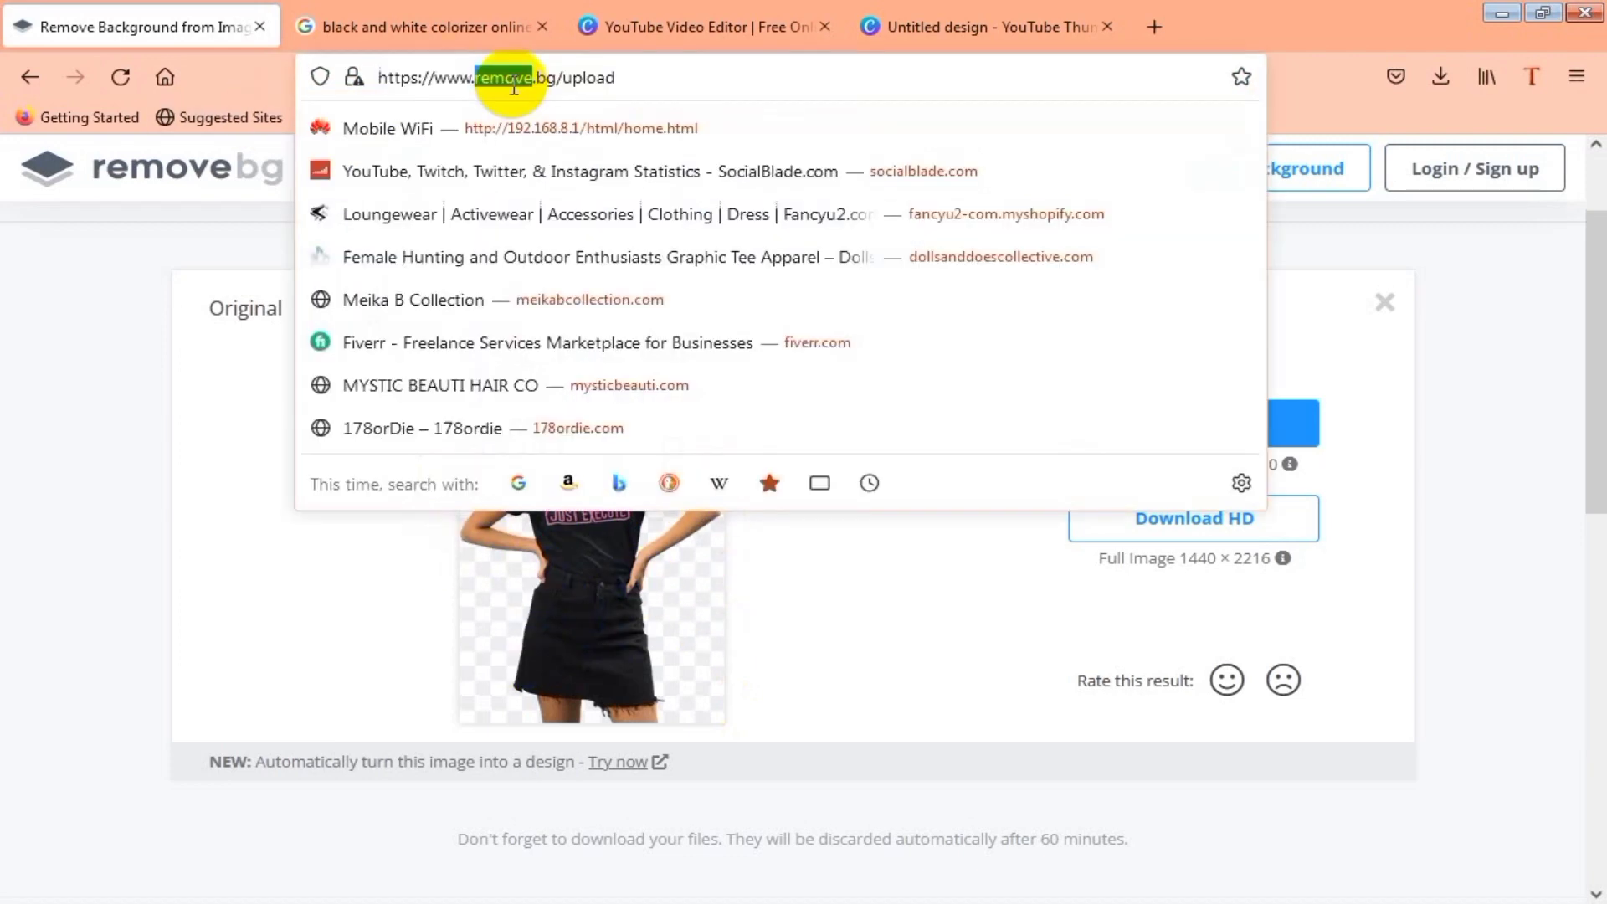
pyautogui.click(151, 544)
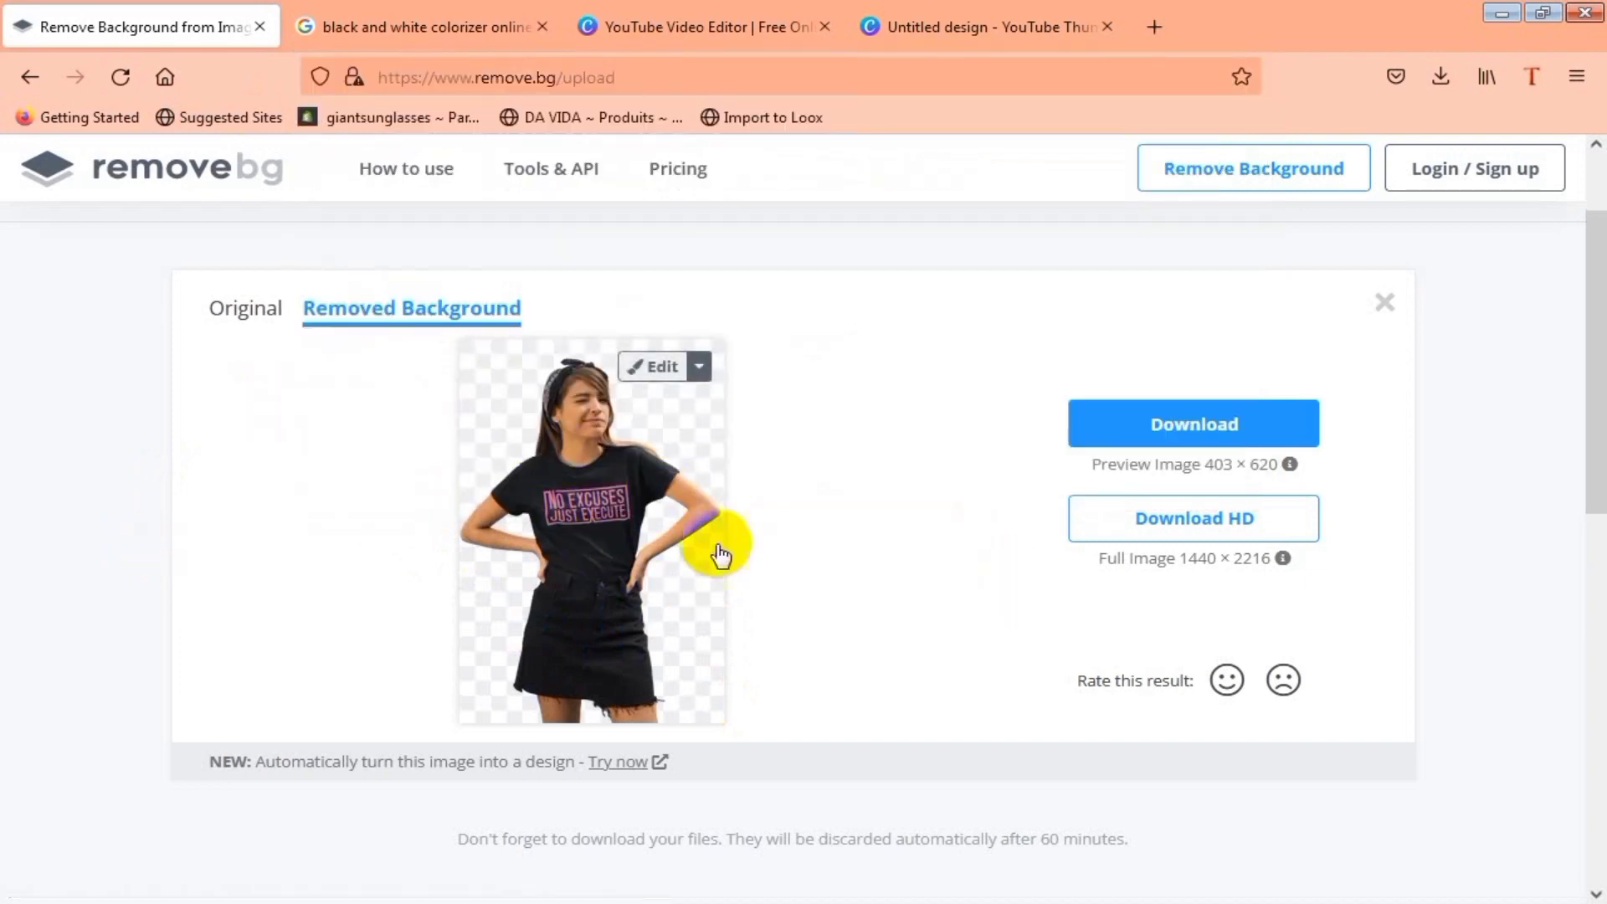
pyautogui.scroll(3, 1590, 456)
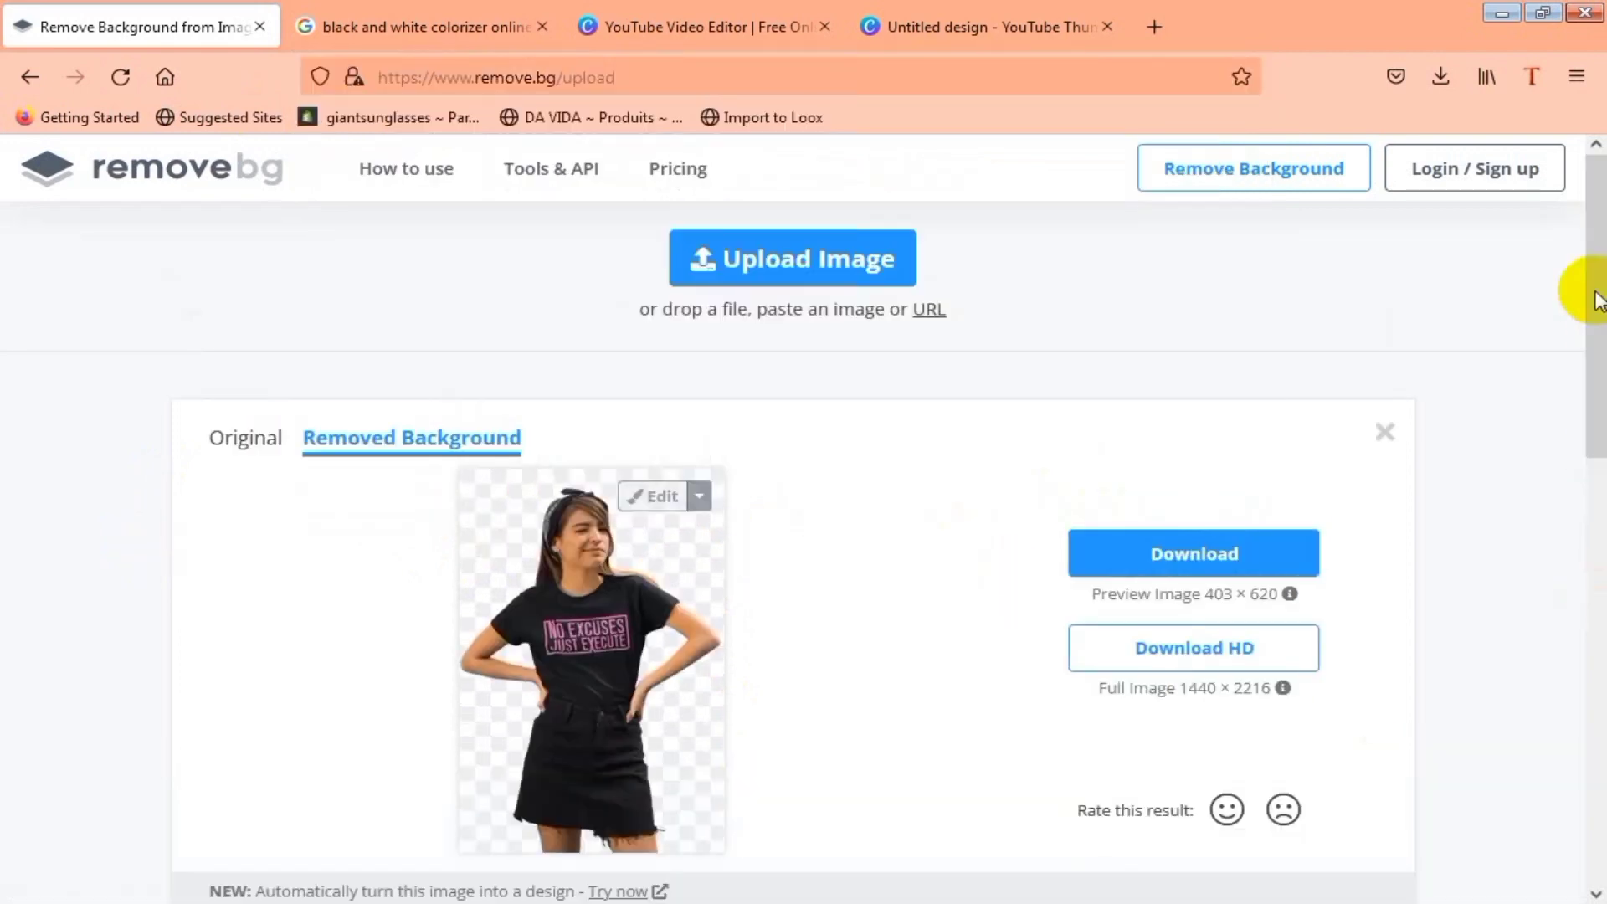
pyautogui.moveTo(1589, 335); pyautogui.dragTo(1587, 512)
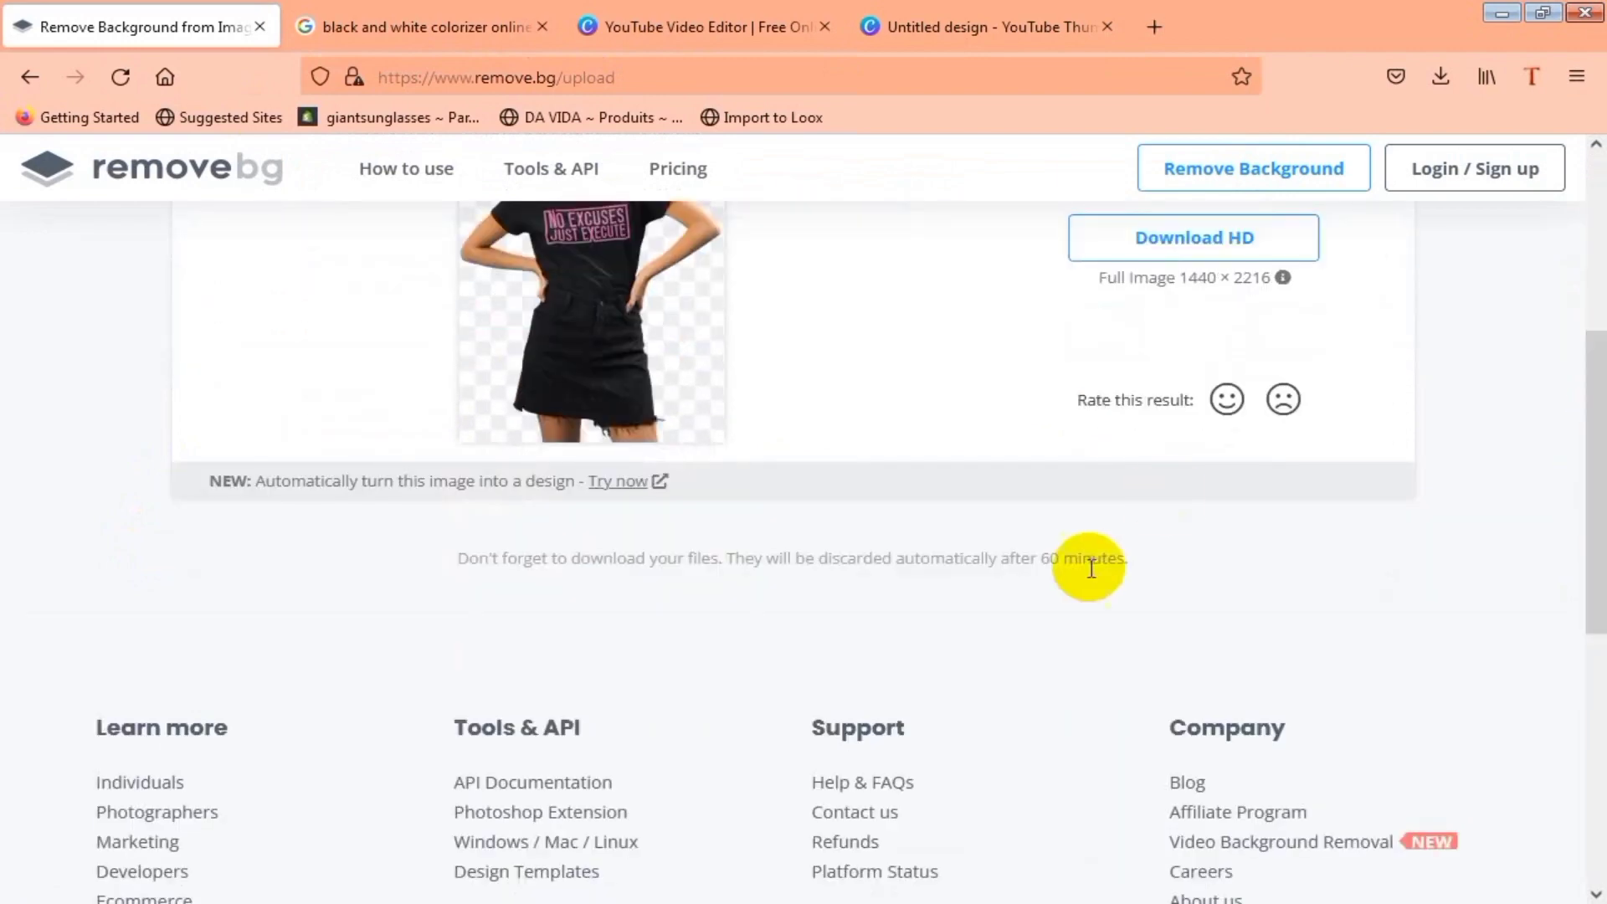
pyautogui.moveTo(1594, 456); pyautogui.dragTo(1506, 263)
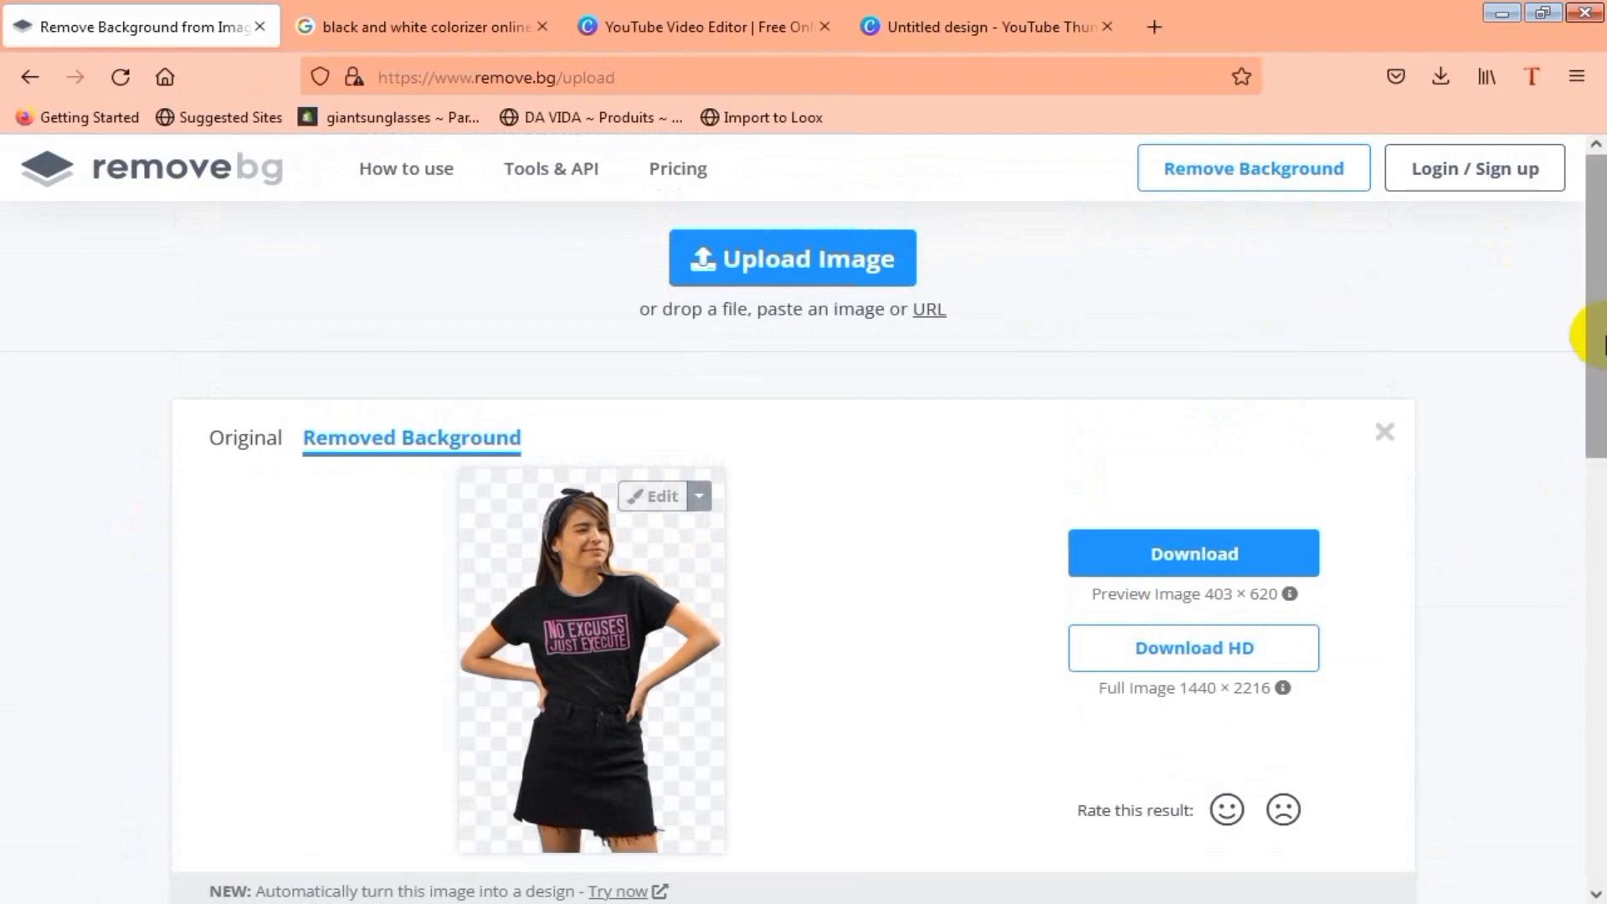
pyautogui.moveTo(1582, 341); pyautogui.dragTo(1582, 287)
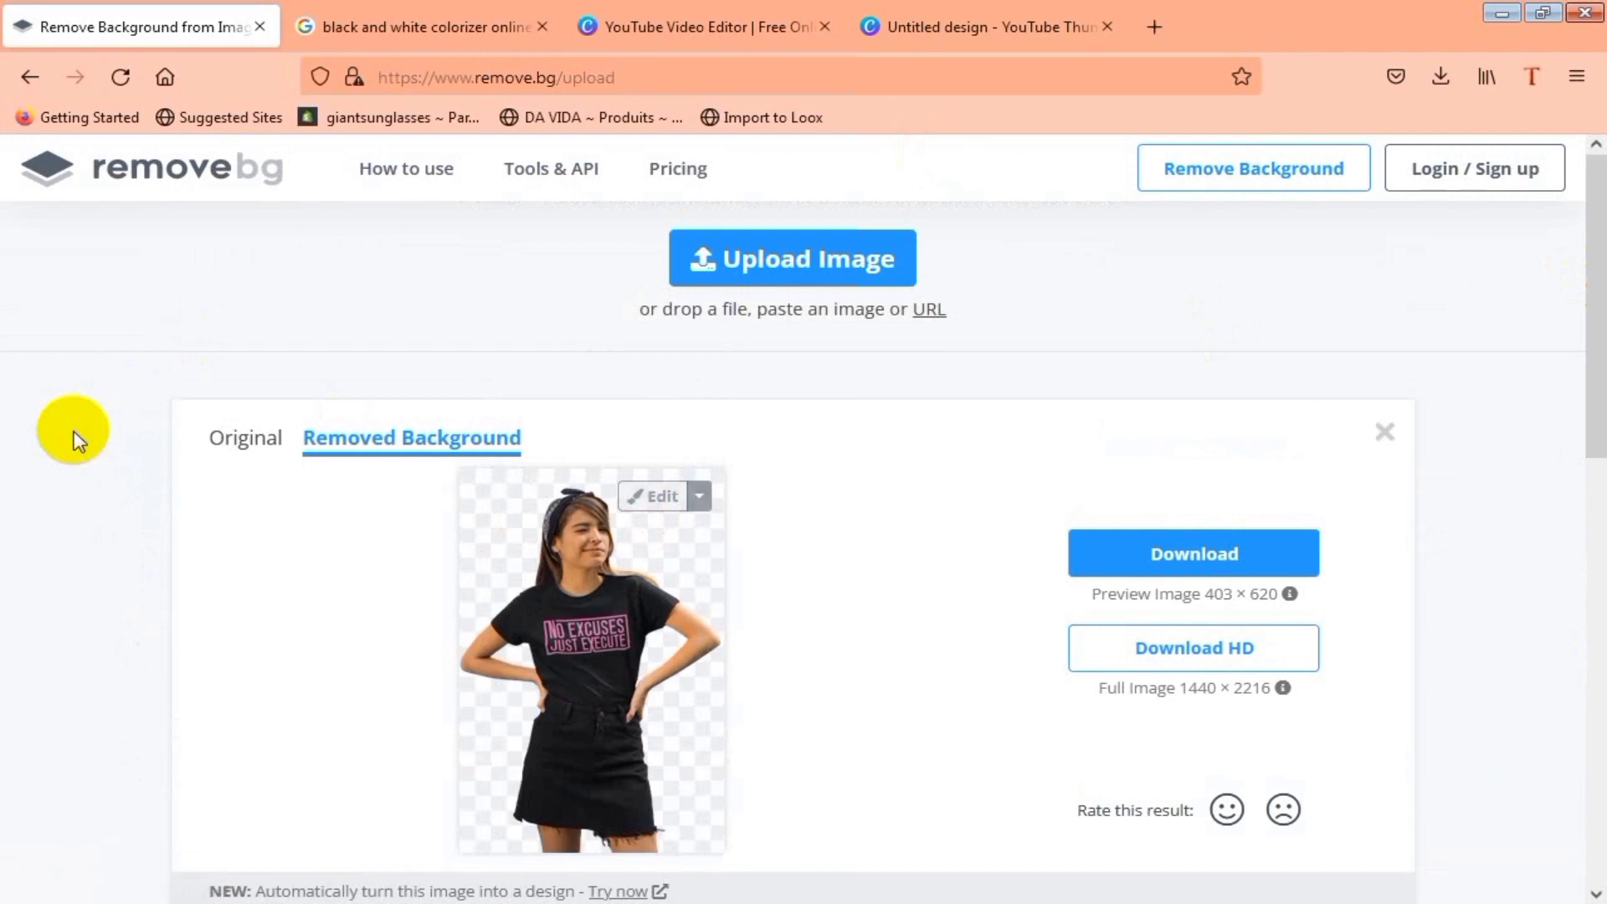
# Step: Switch to the Google results for the black-and-white colorizer search and reword the query as "black and white to colorizer online"
pyautogui.click(384, 12)
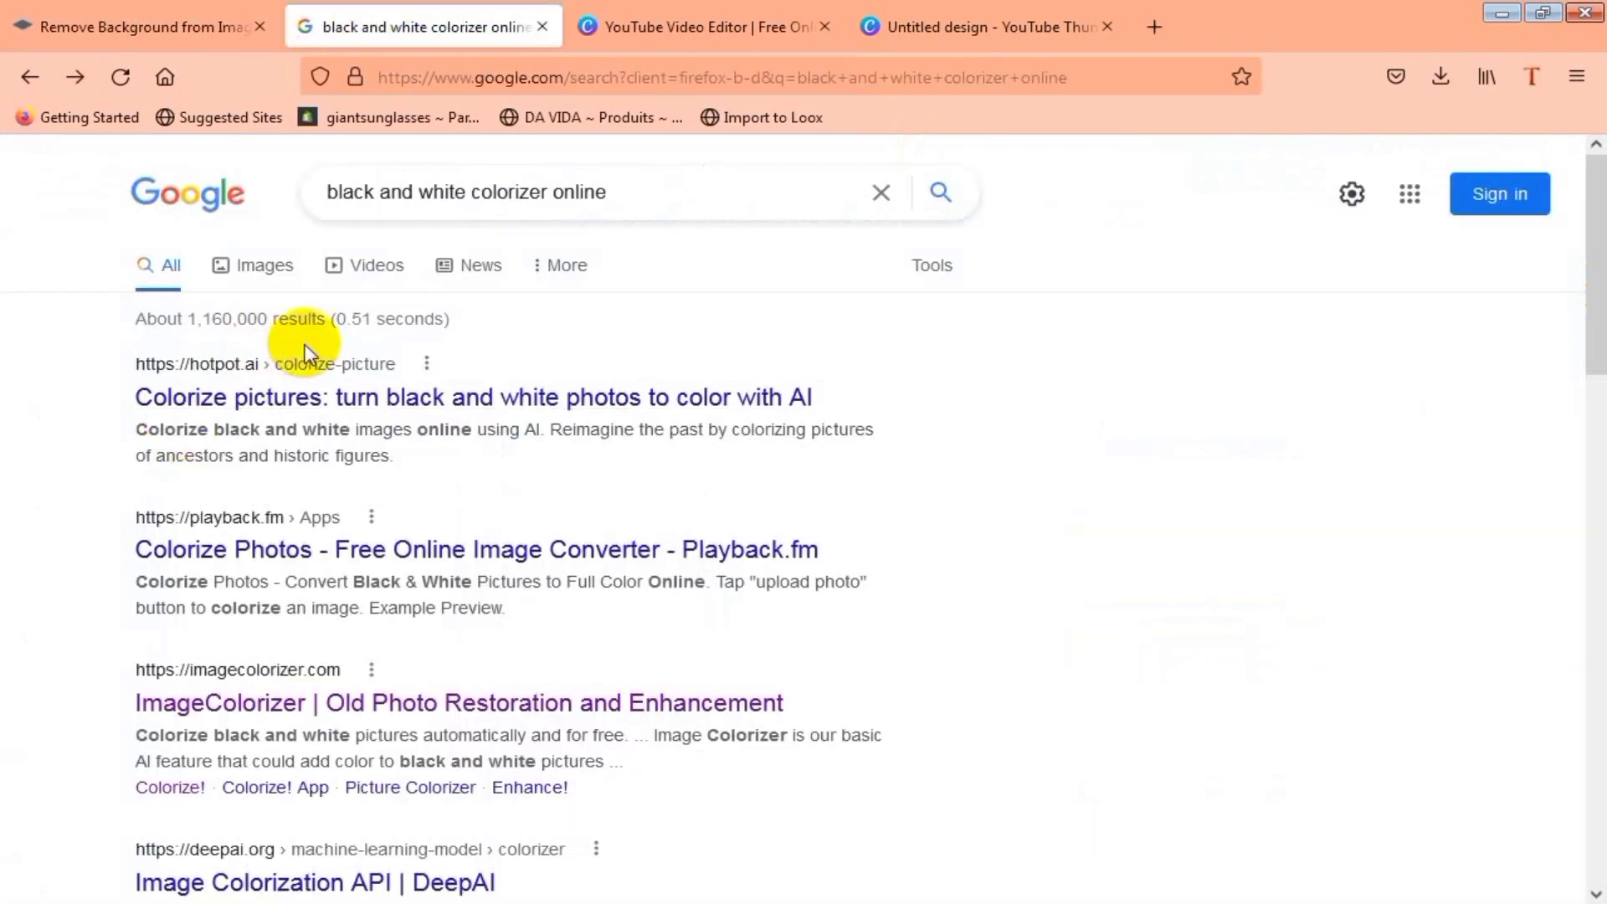
pyautogui.moveTo(335, 199); pyautogui.dragTo(494, 194)
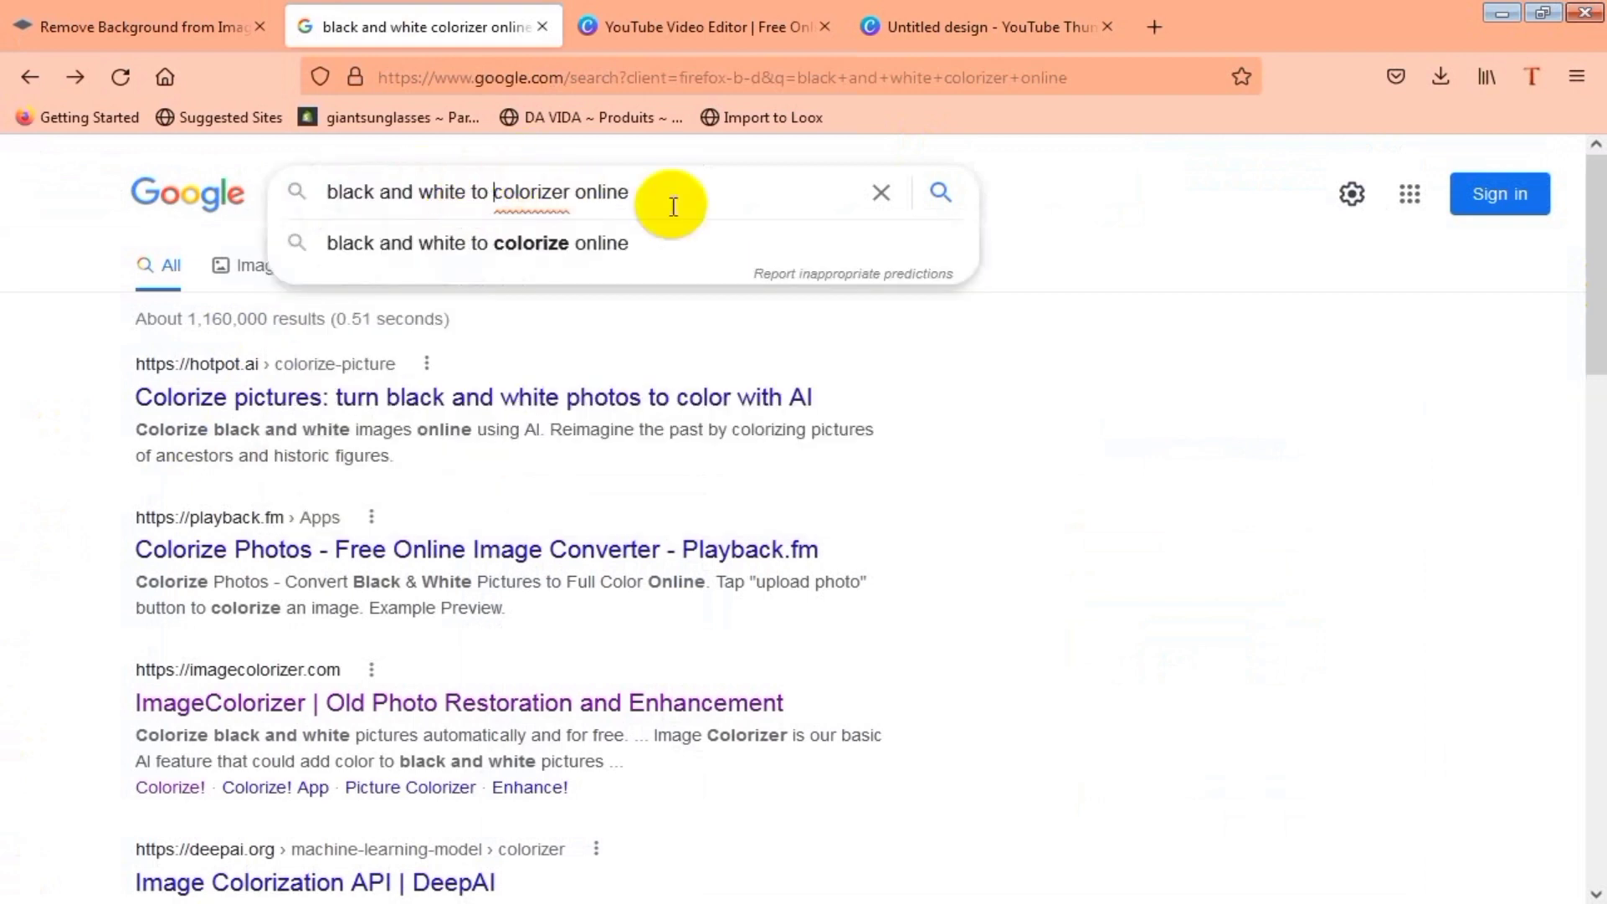
pyautogui.click(13, 344)
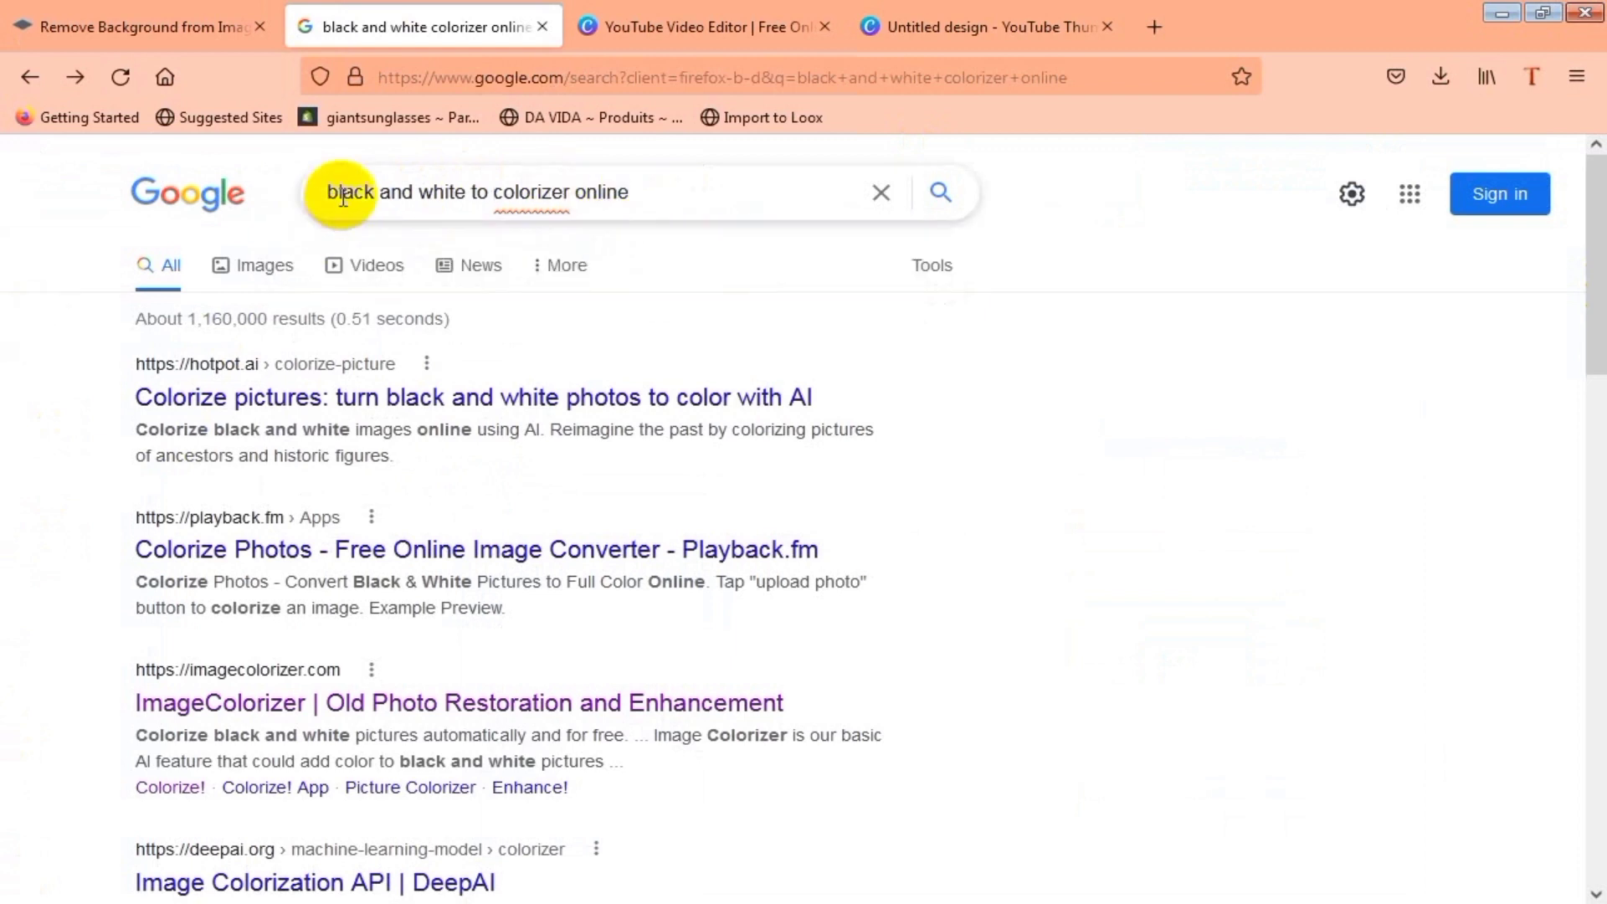
pyautogui.moveTo(444, 192); pyautogui.dragTo(330, 203)
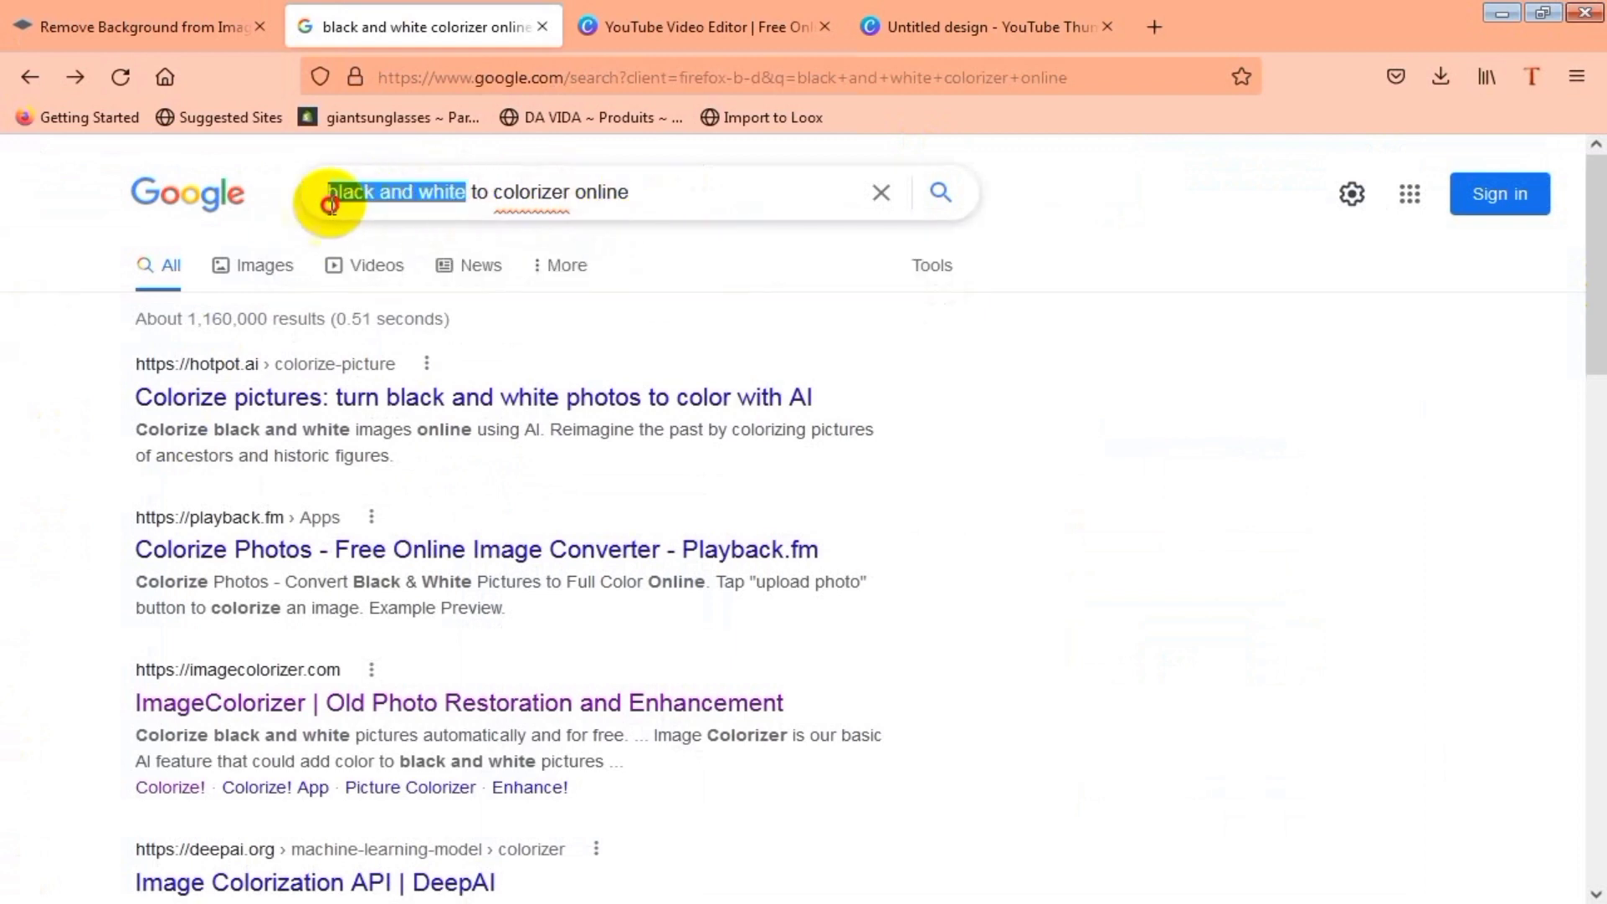
pyautogui.click(5, 470)
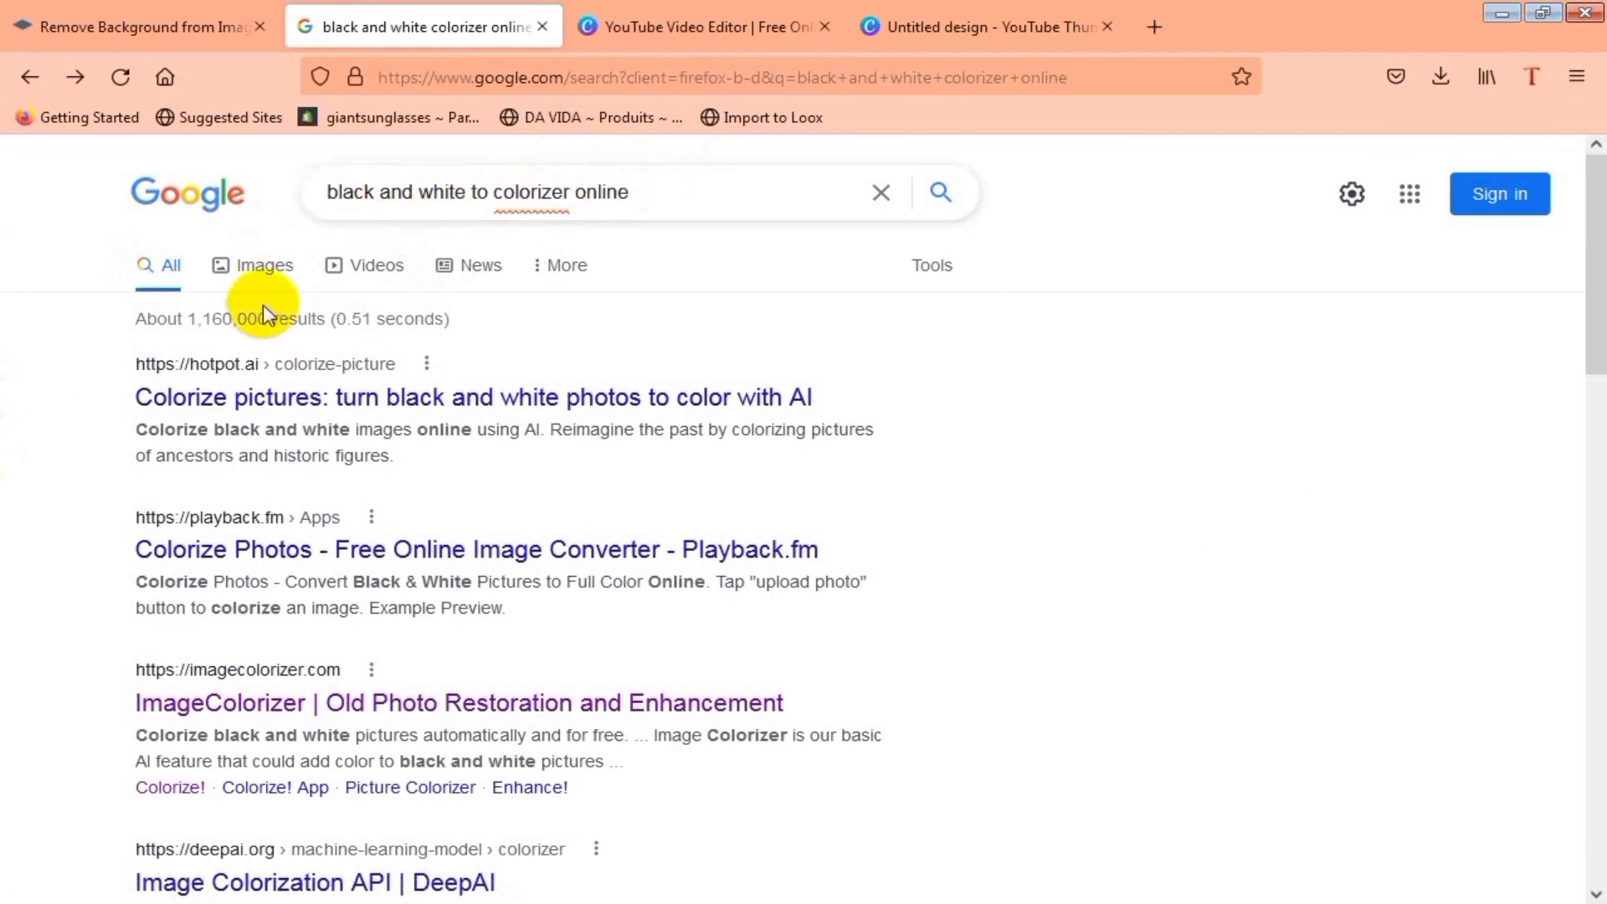
# Step: Open the ImageColorizer site from the search results and look over its AI photo tools
pyautogui.click(36, 533)
pyautogui.scroll(-2, 36, 533)
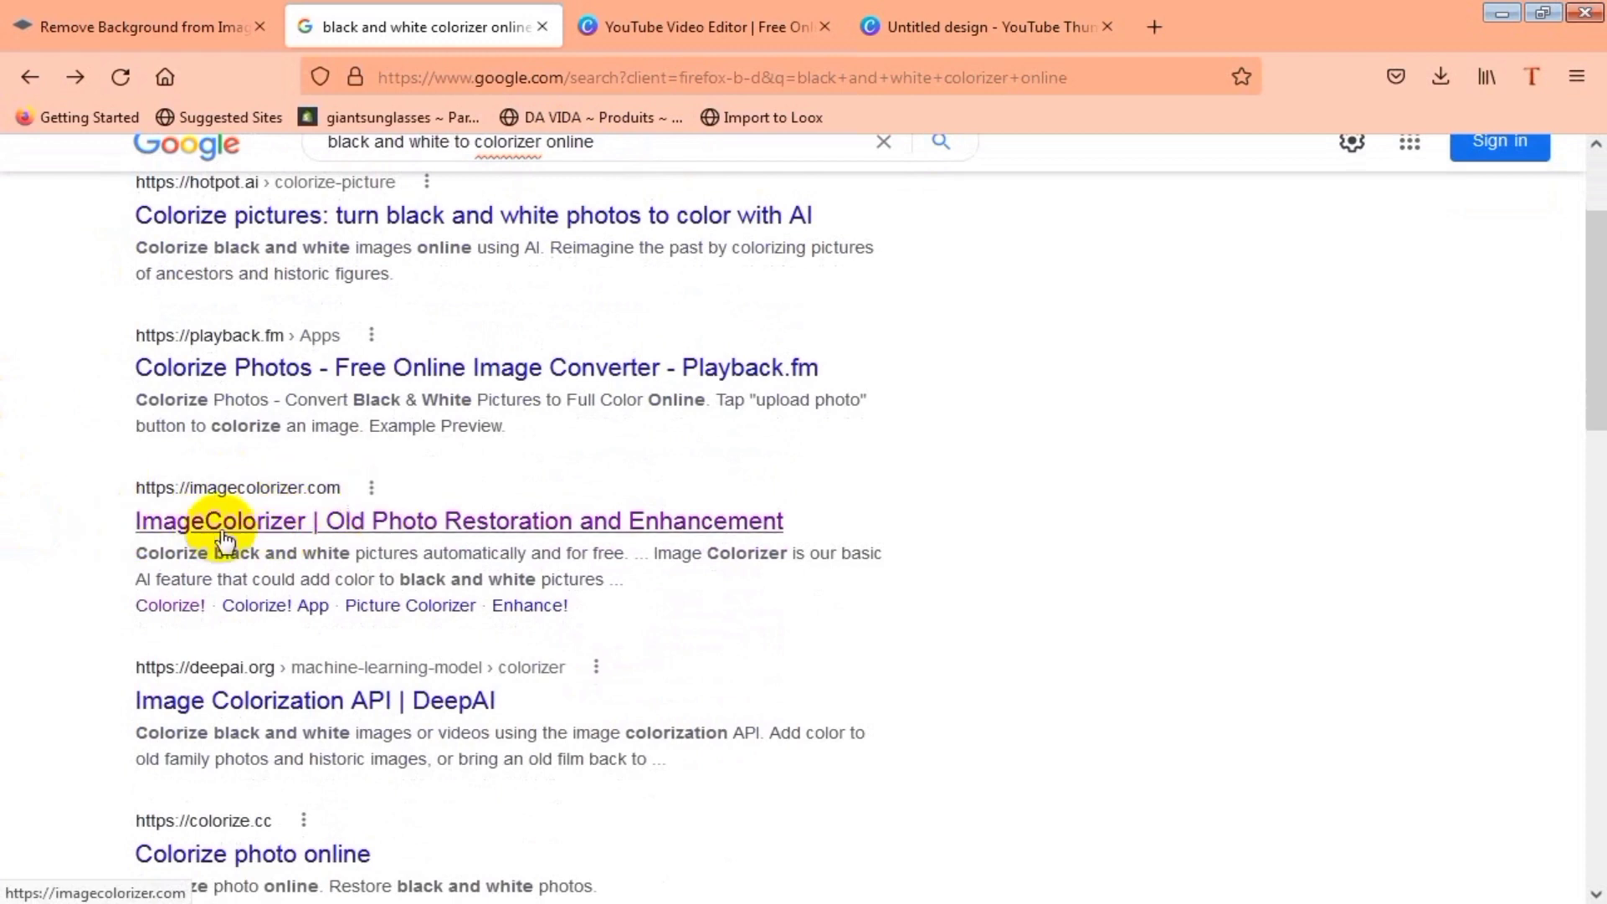
pyautogui.click(276, 520)
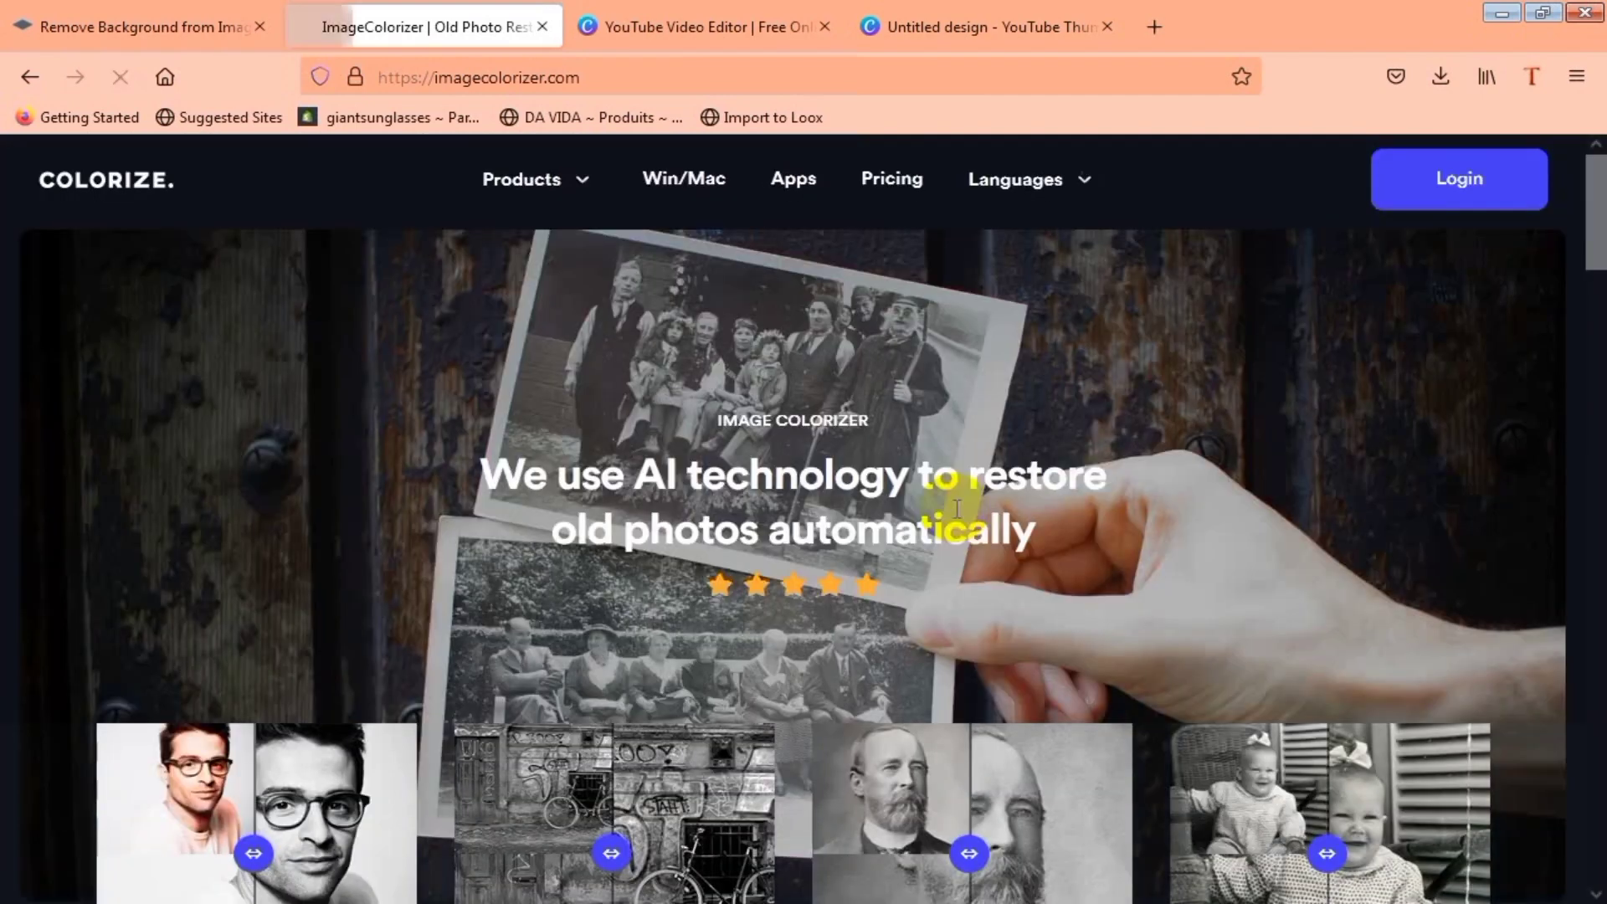
pyautogui.scroll(-15, 804, 519)
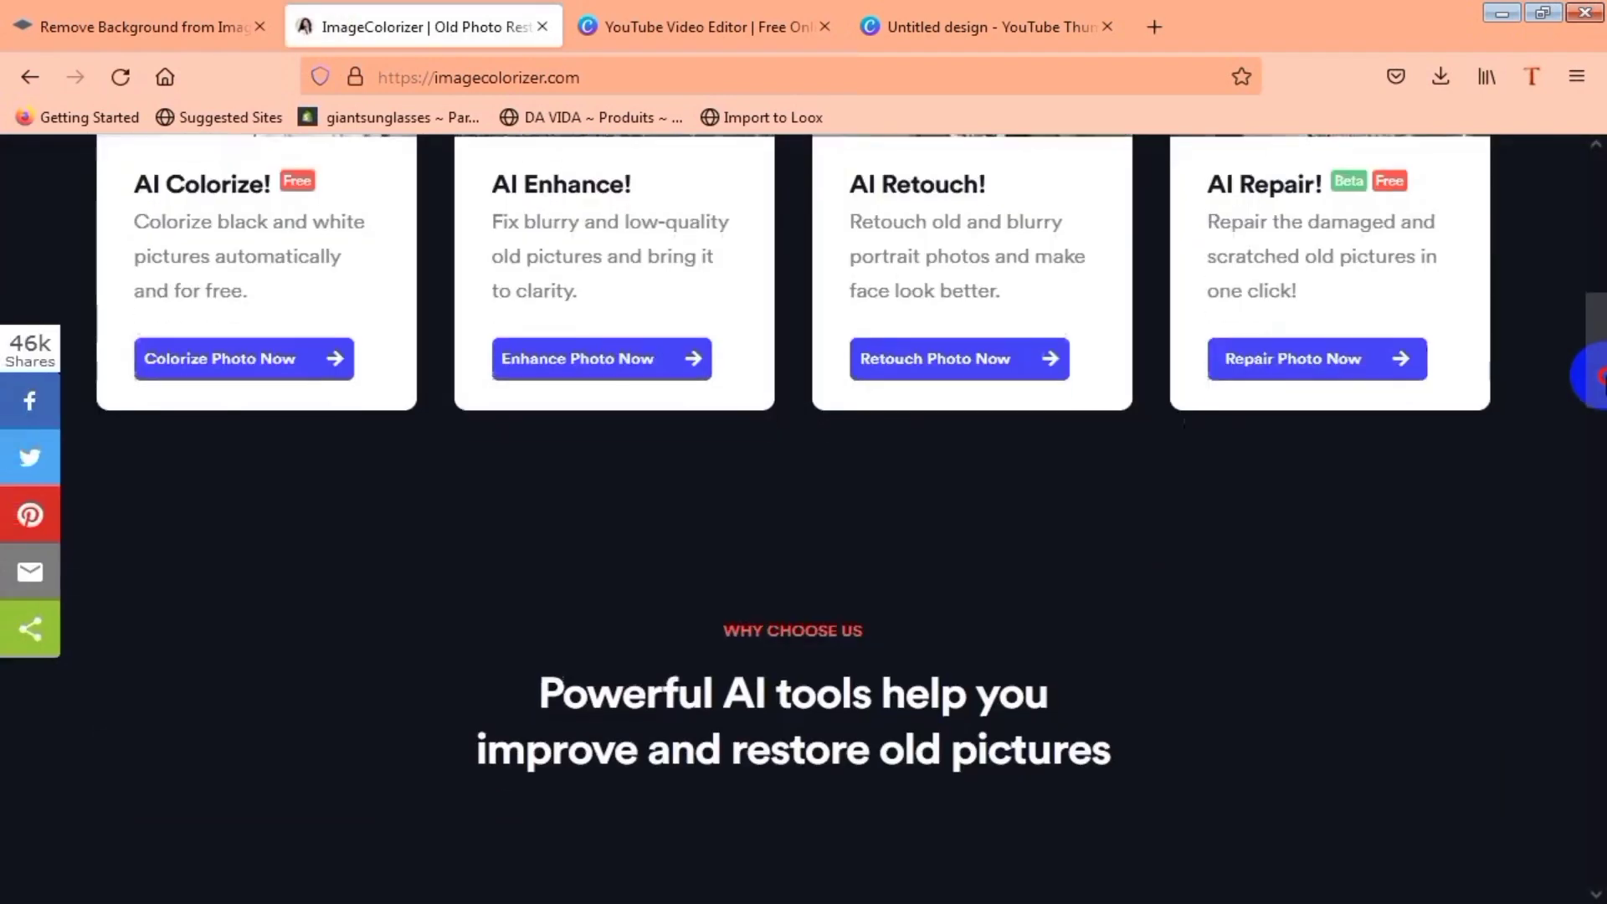
pyautogui.scroll(15, 803, 519)
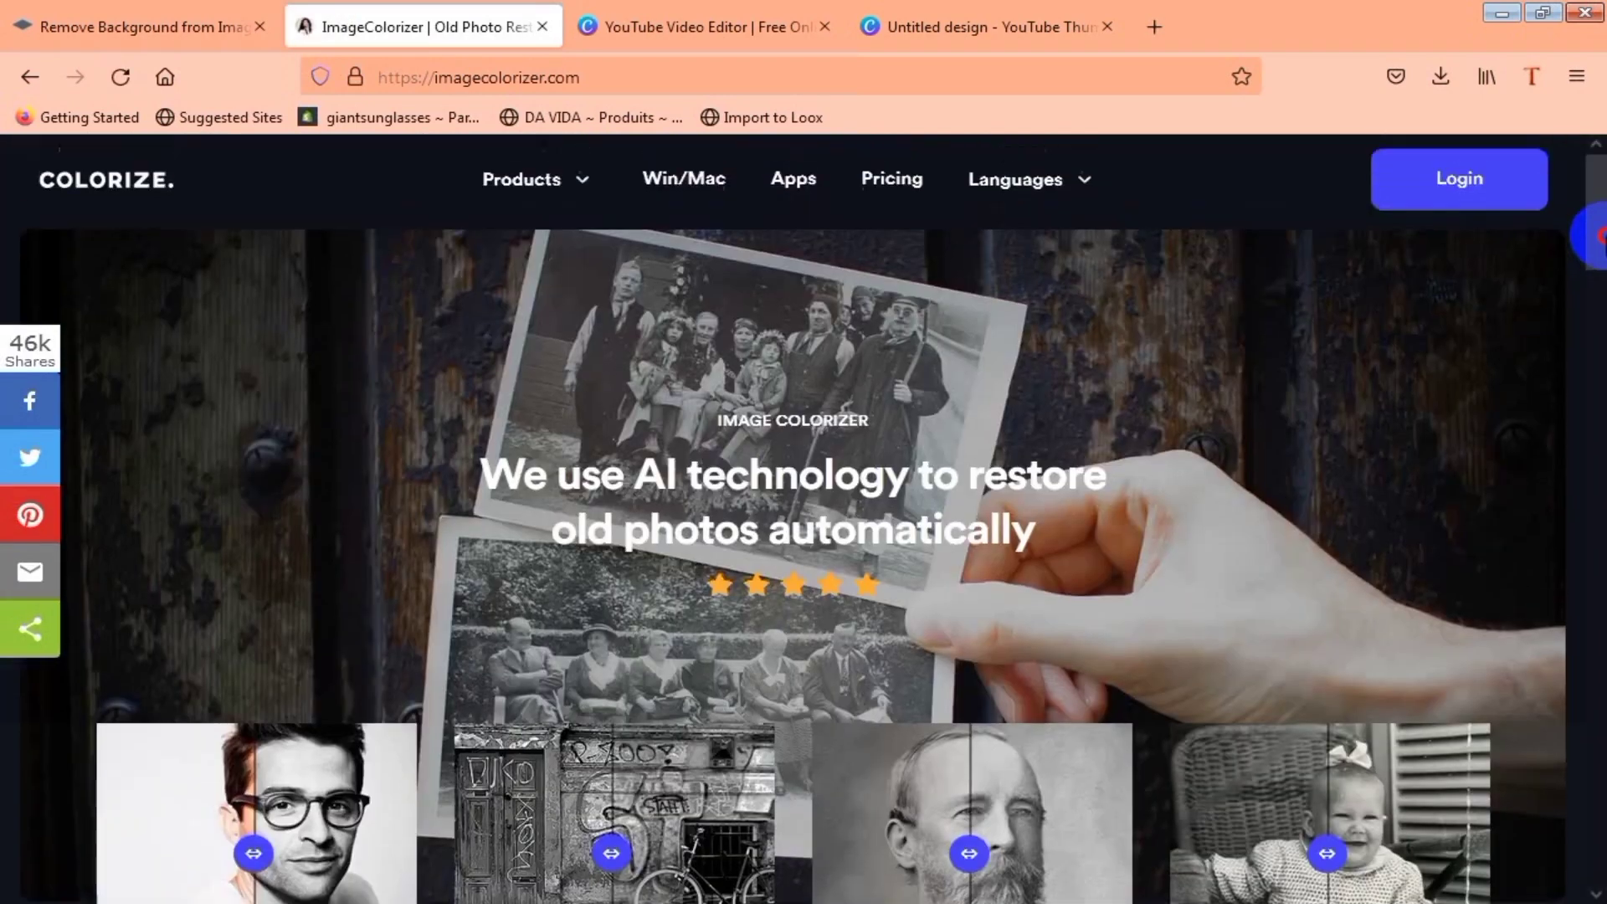
pyautogui.scroll(-9, 804, 519)
pyautogui.scroll(1, 803, 519)
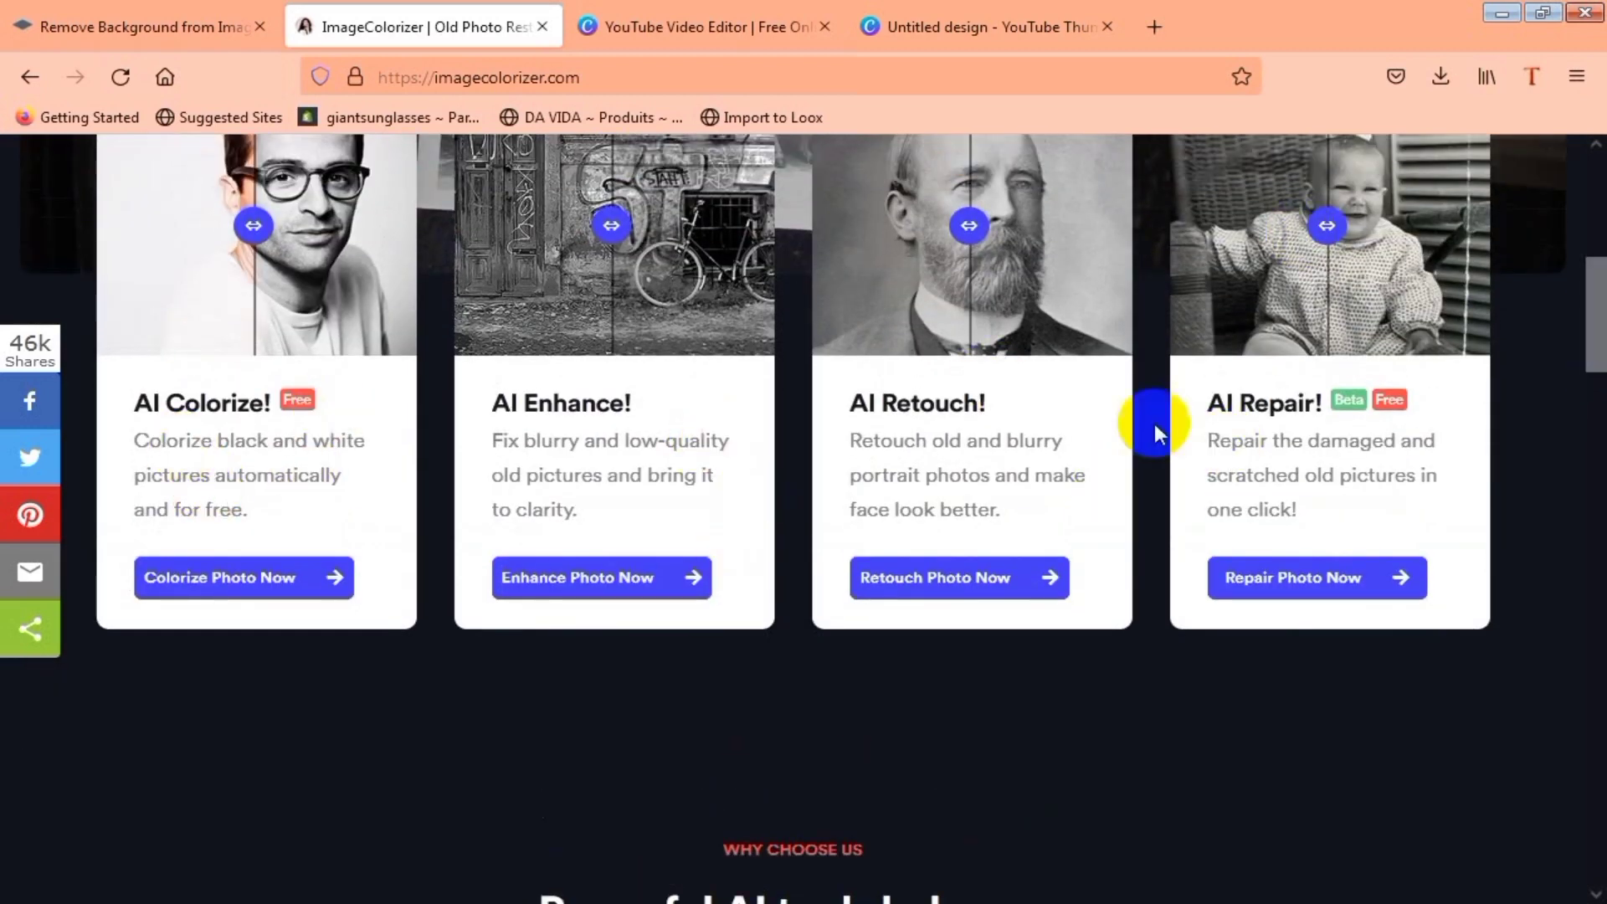
pyautogui.click(464, 635)
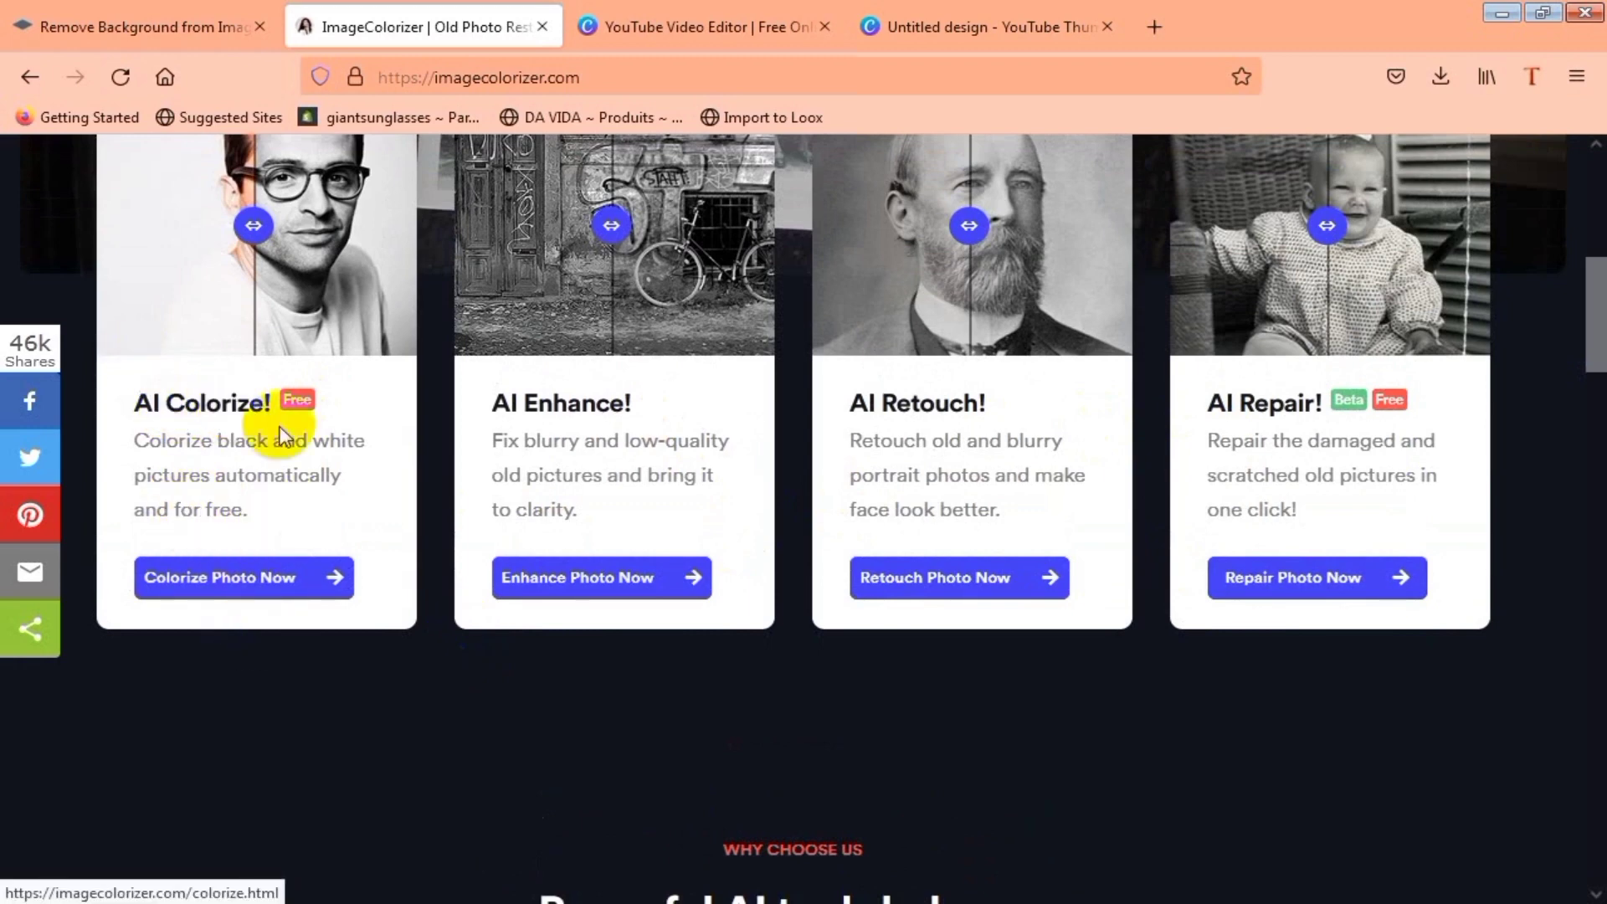
pyautogui.click(279, 590)
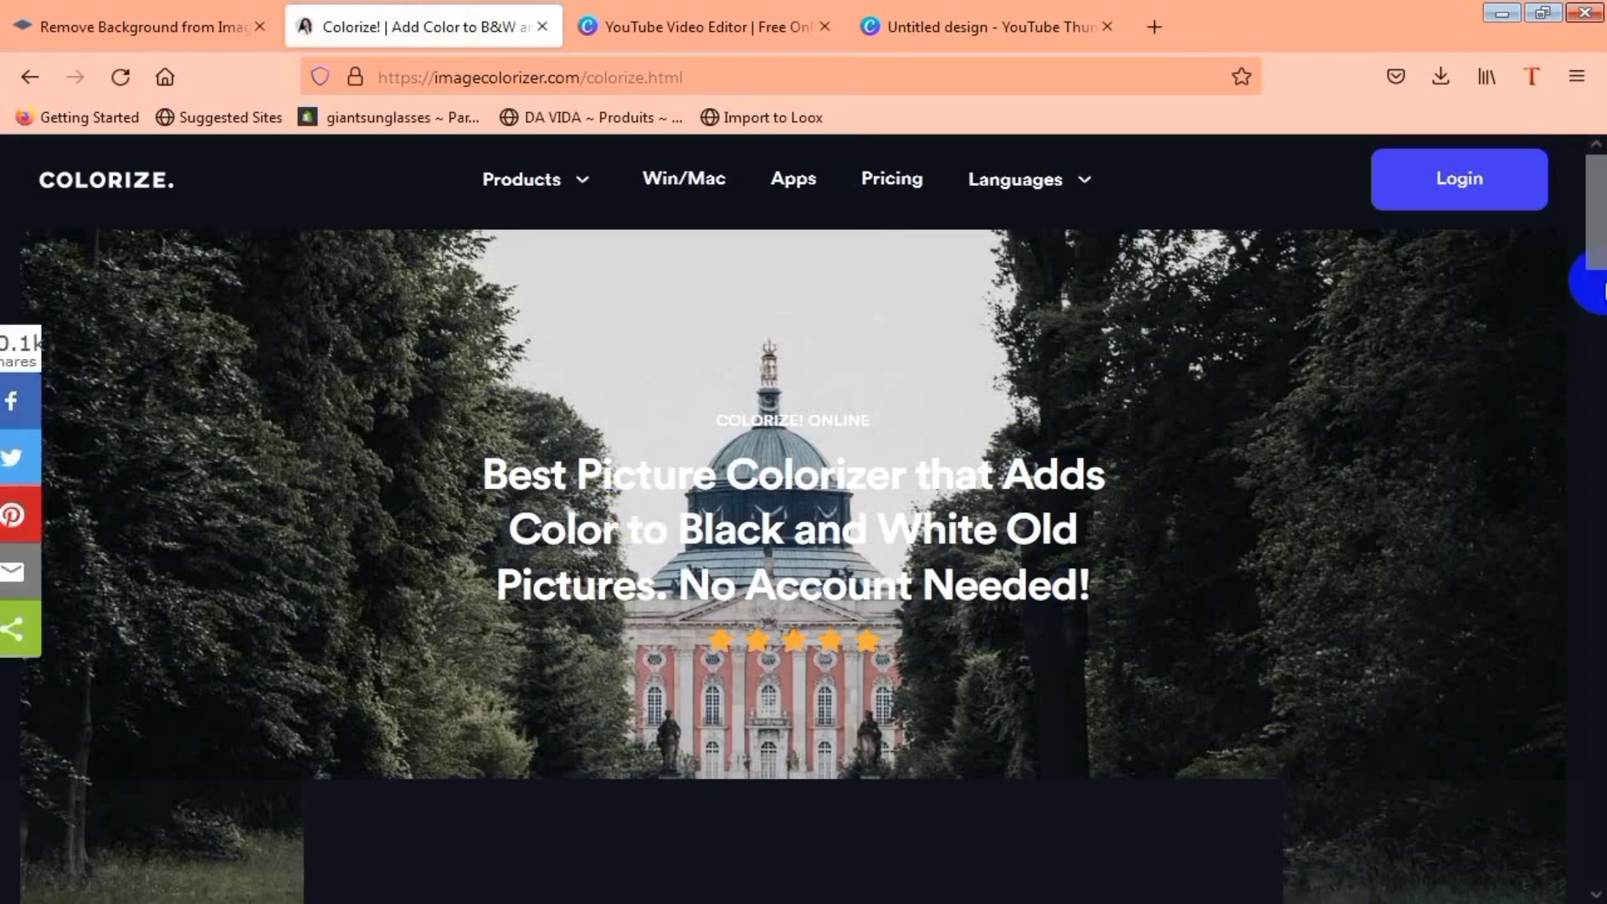
pyautogui.scroll(-5, 804, 519)
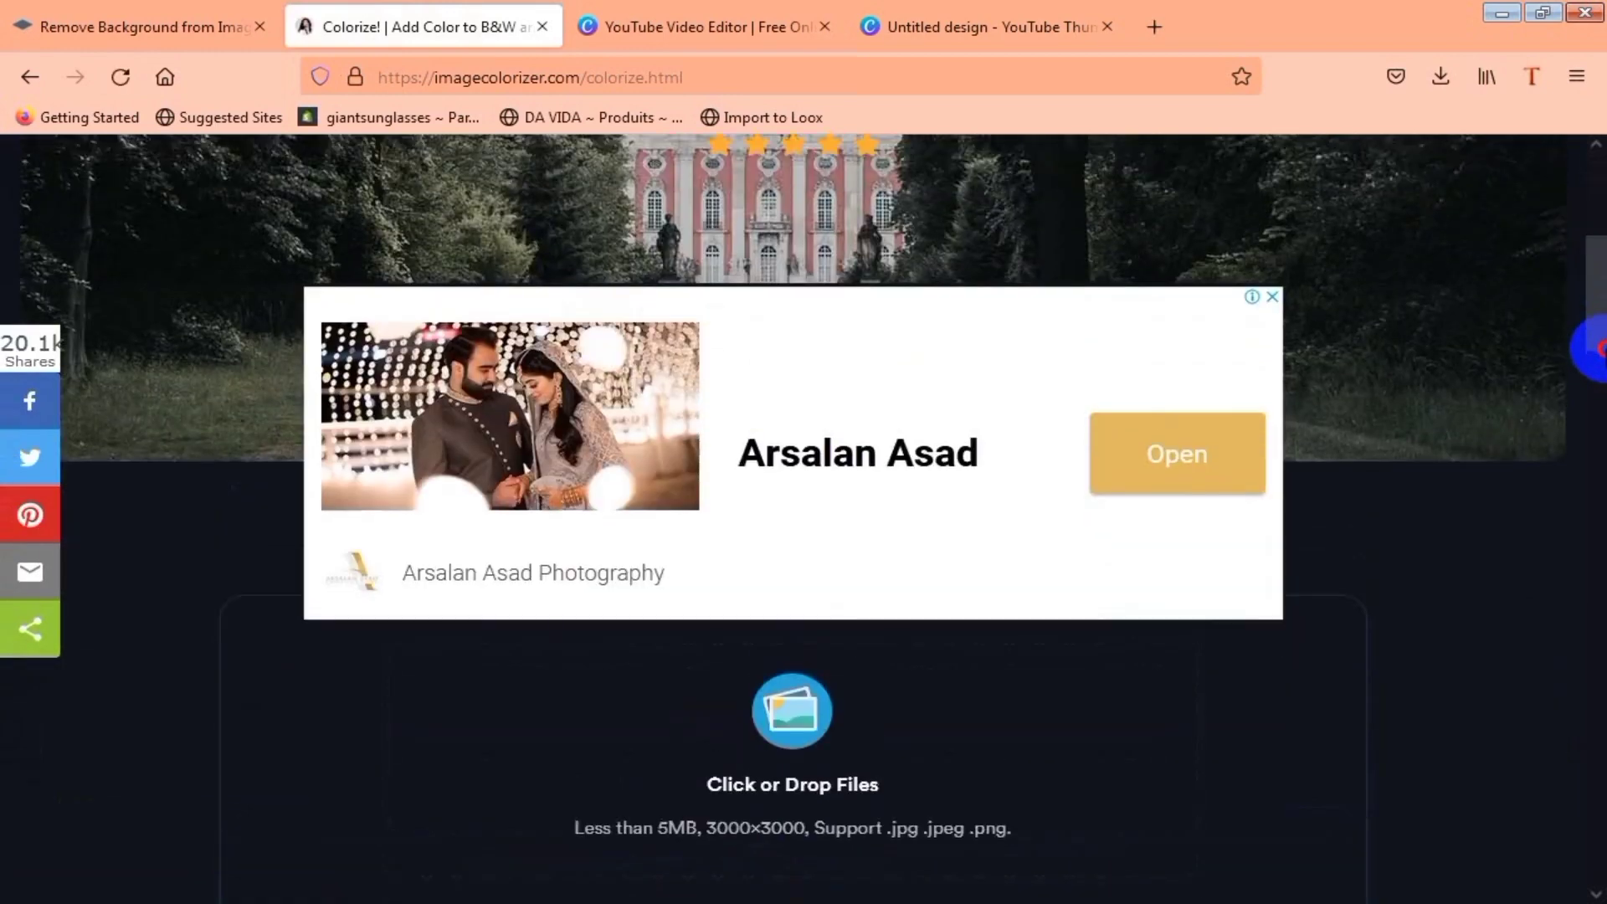
pyautogui.scroll(-4, 1590, 348)
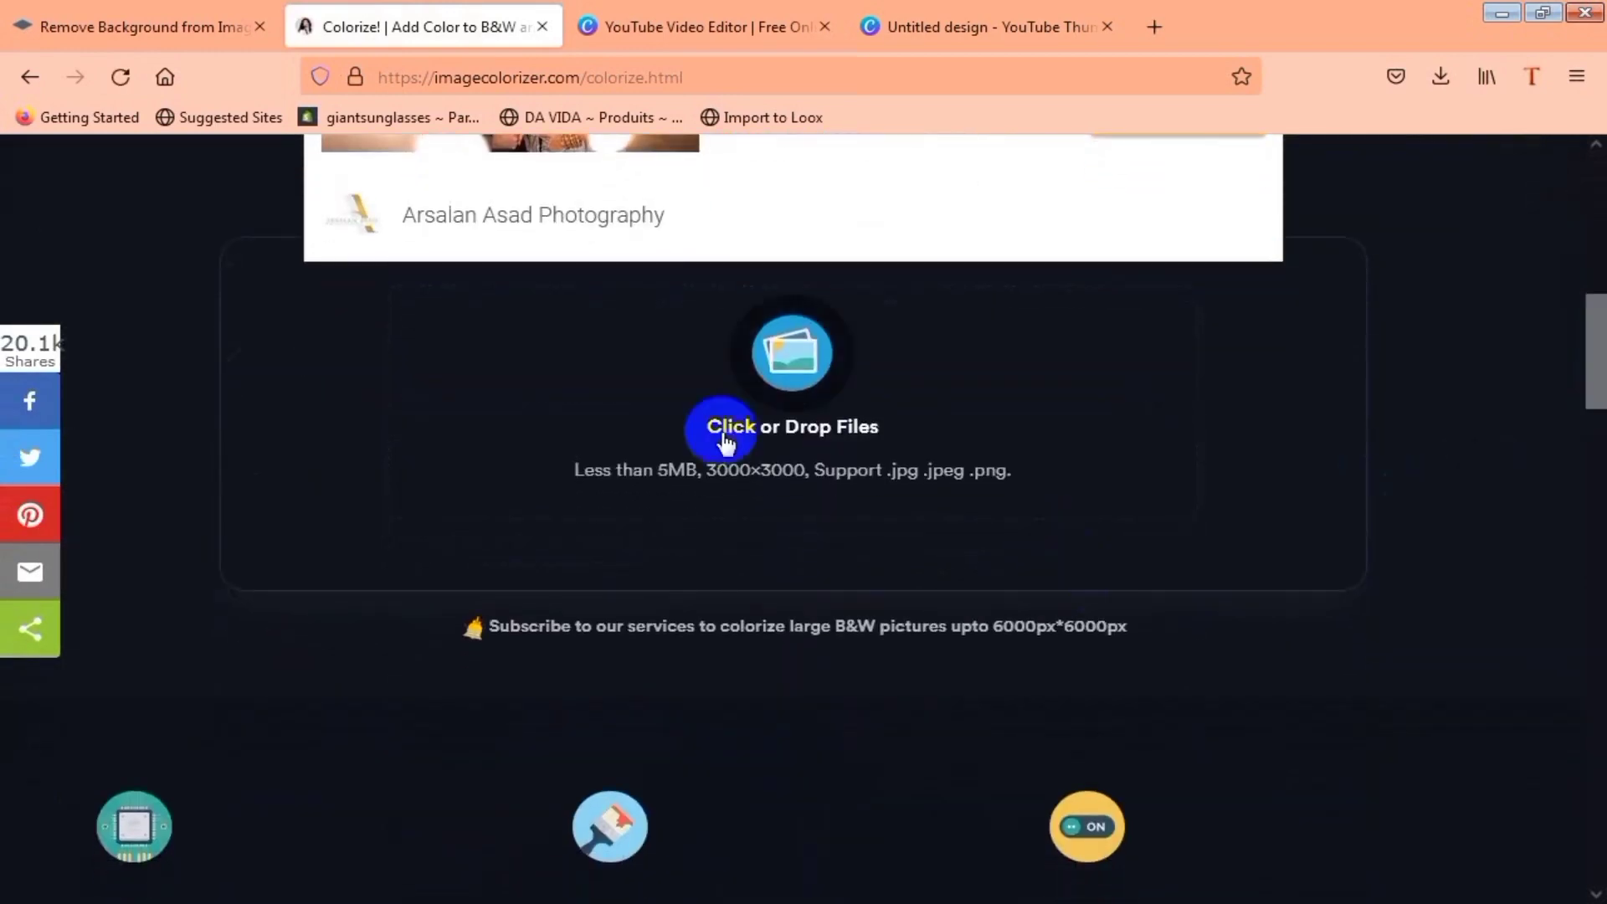
pyautogui.click(808, 401)
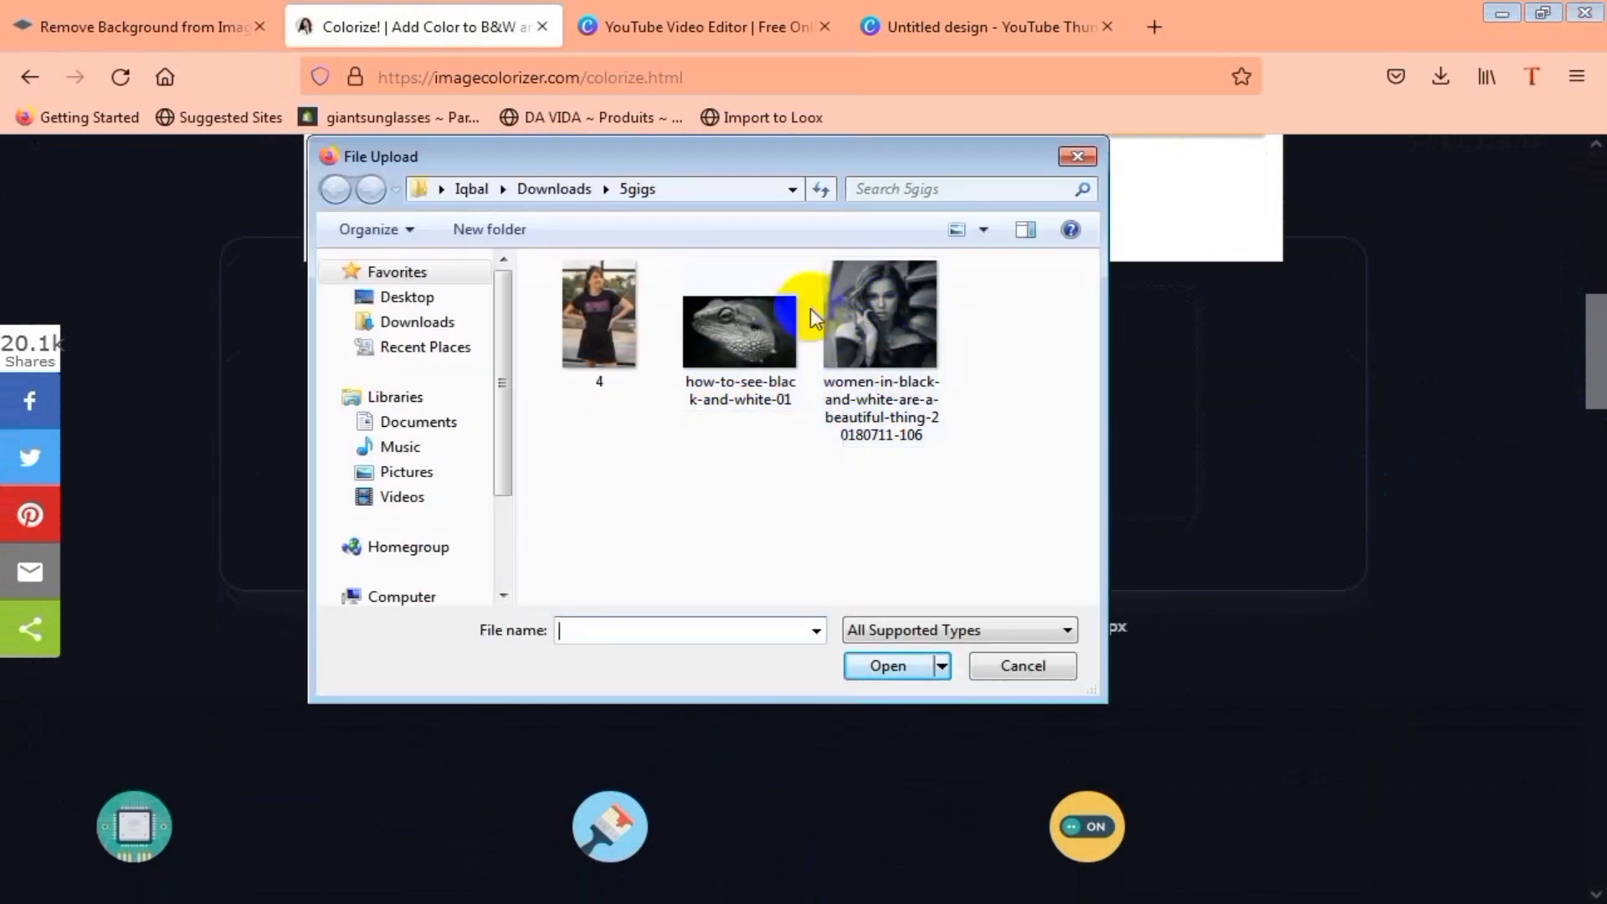
pyautogui.click(879, 328)
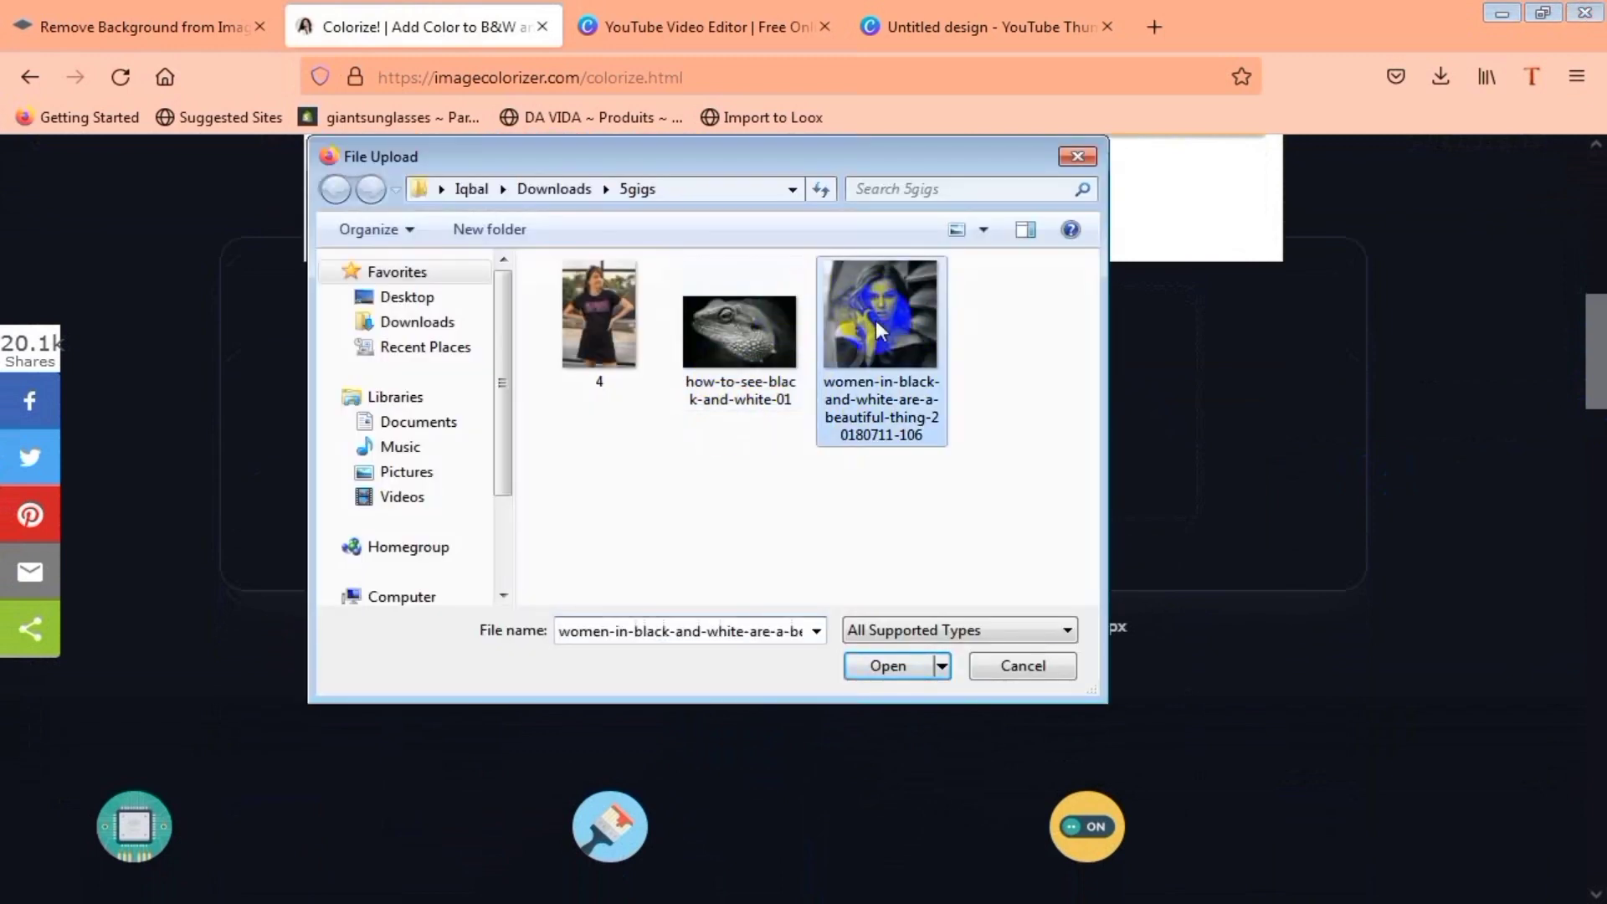
pyautogui.click(887, 663)
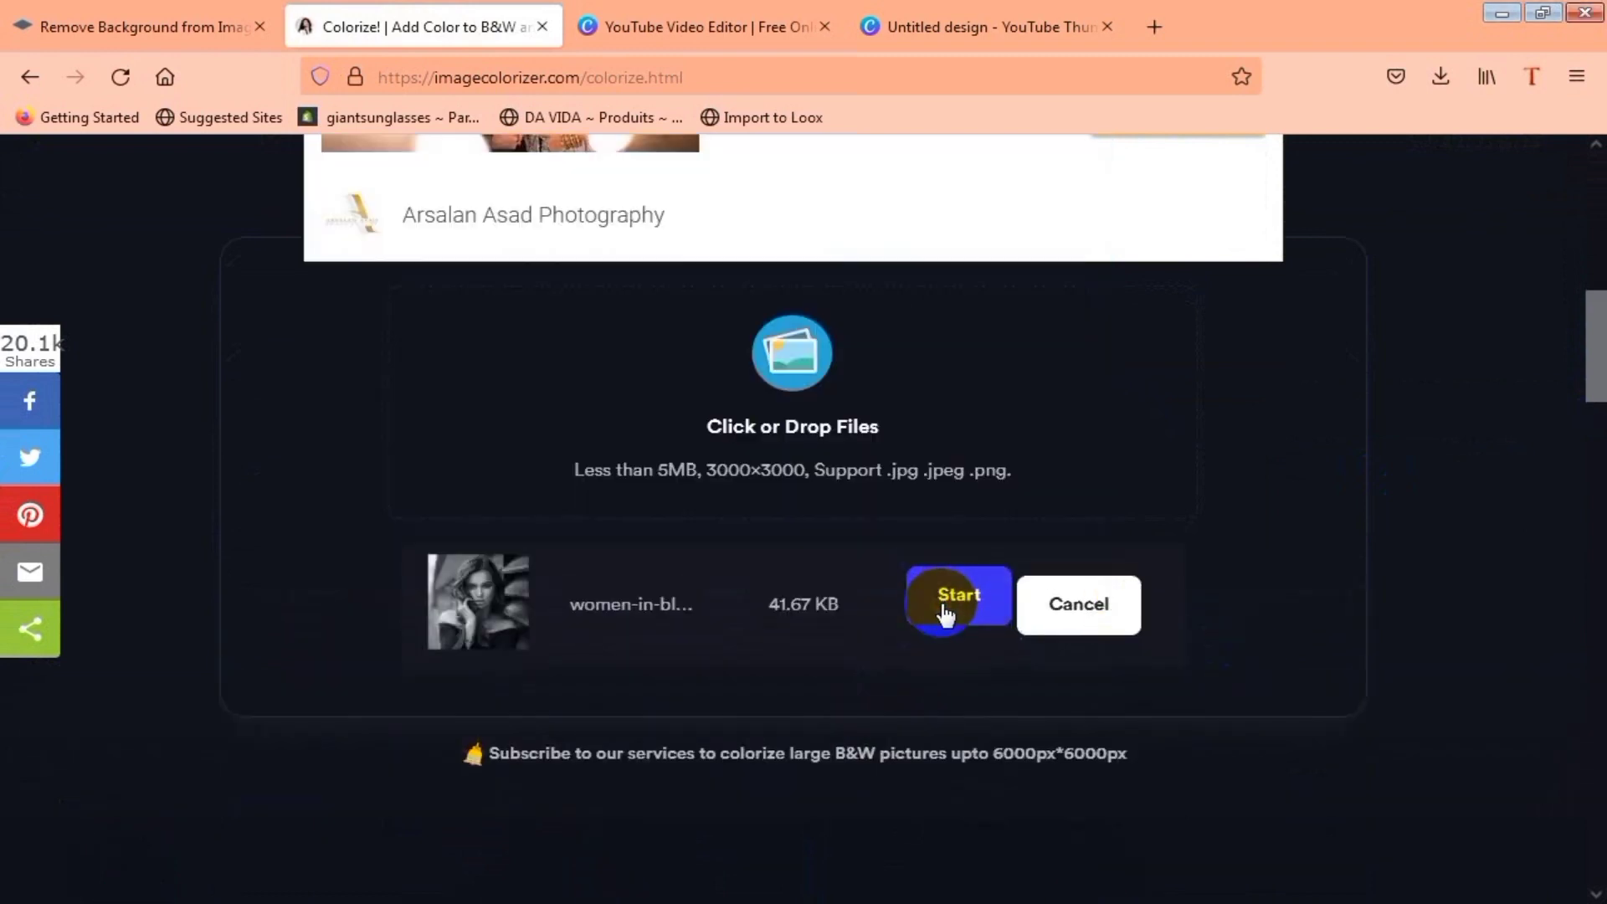
# Step: Colorize the uploaded black-and-white portrait and download the result as a saved JPG file
pyautogui.click(944, 614)
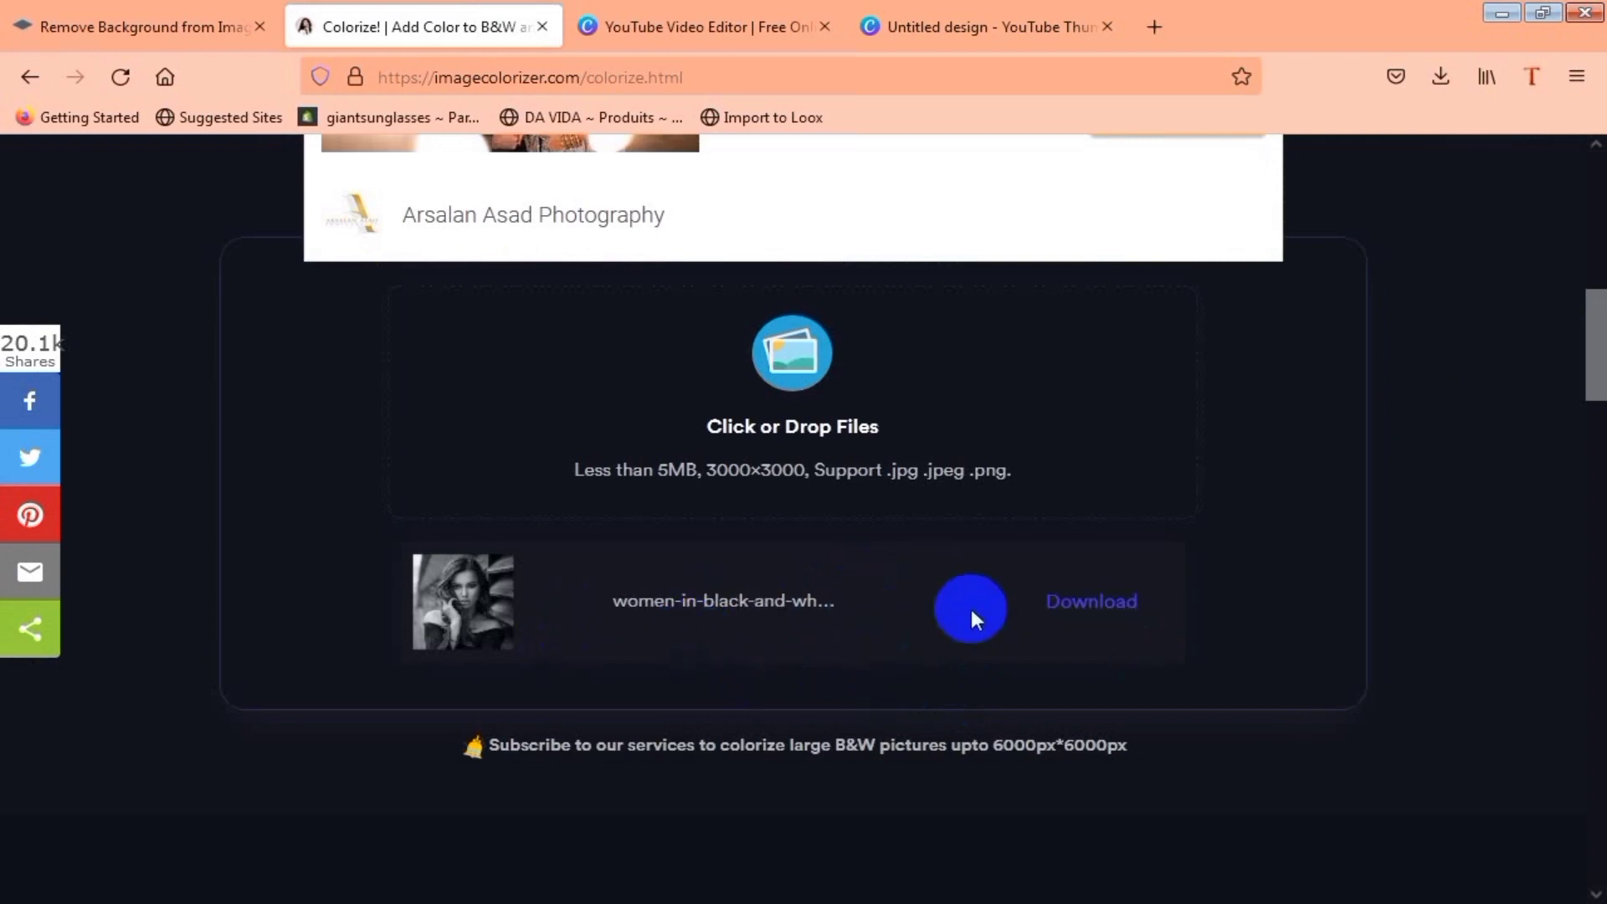
pyautogui.click(1102, 602)
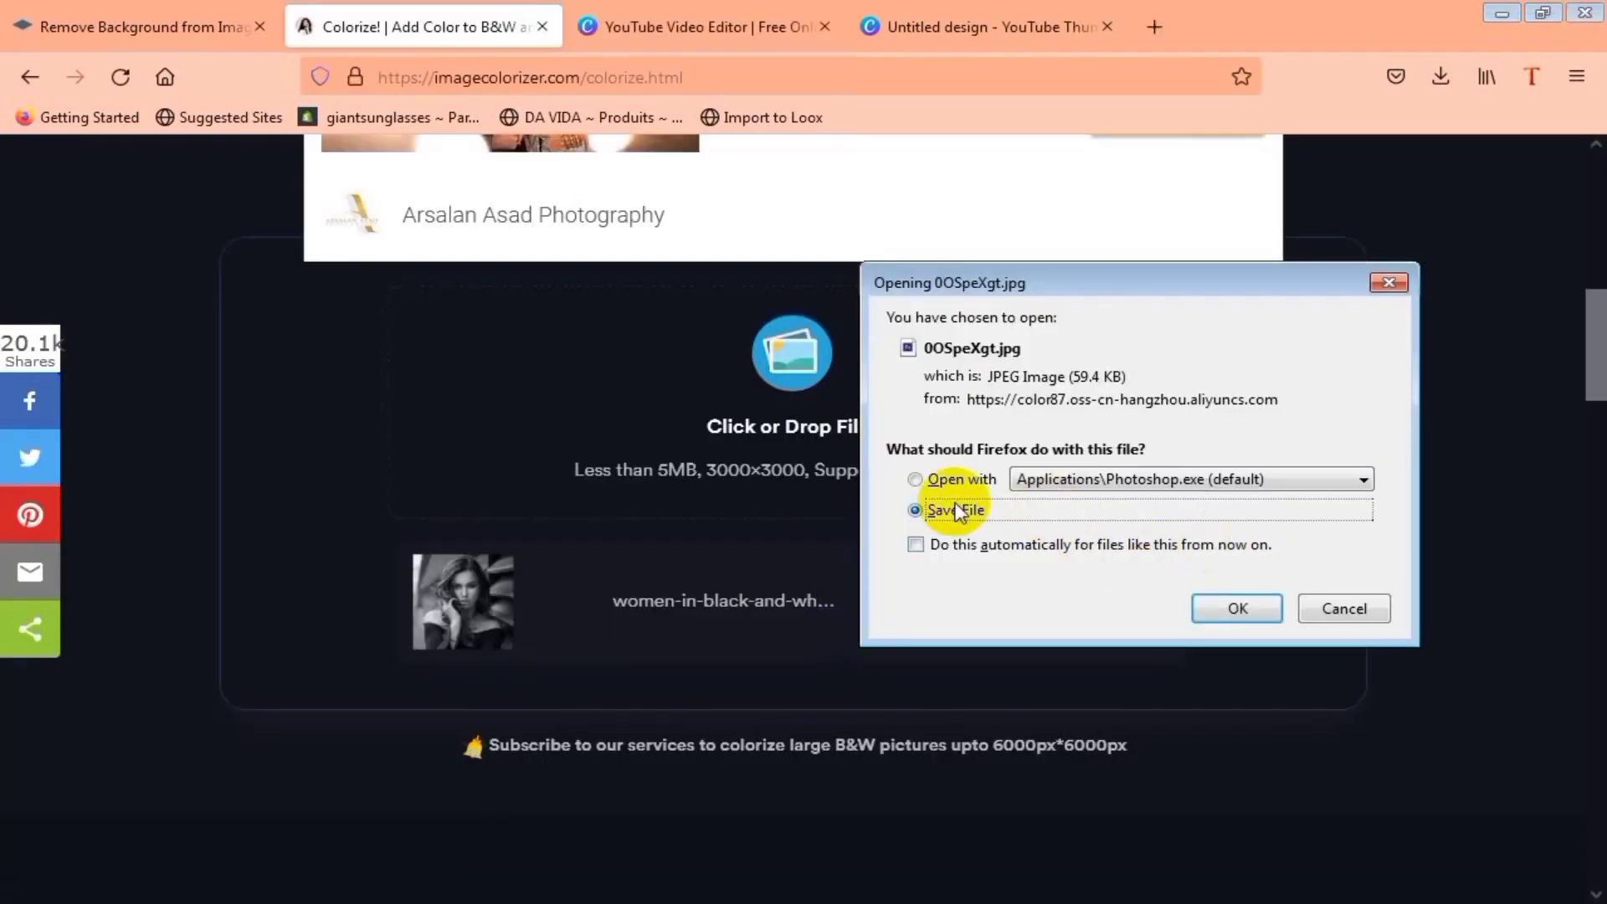
pyautogui.click(1211, 604)
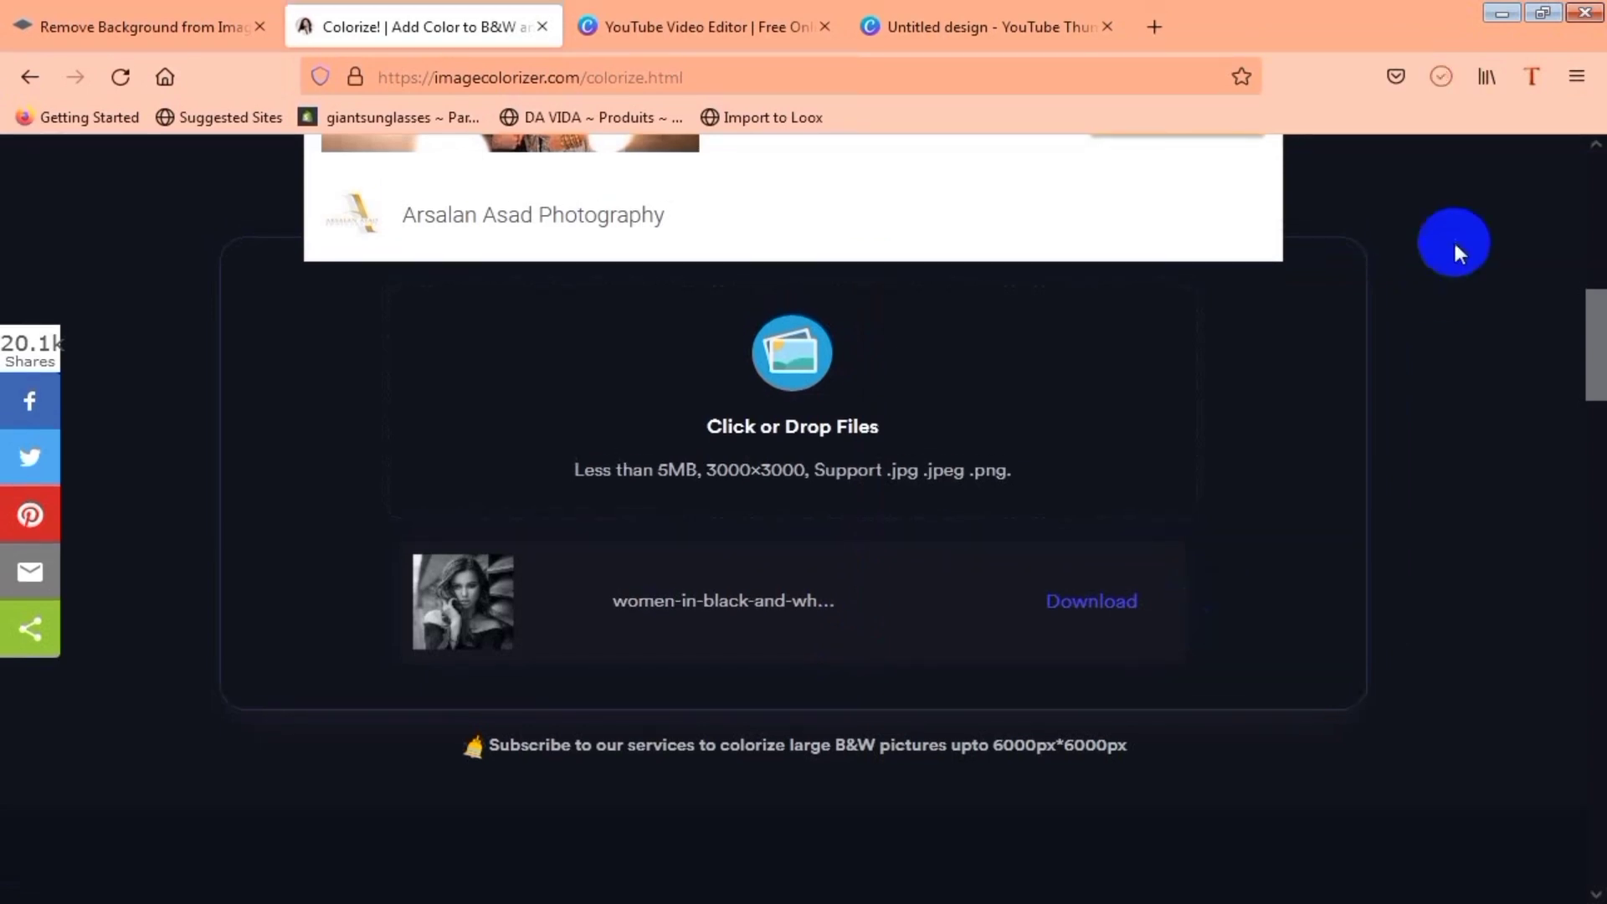
# Step: Show the downloaded 0OSpeXgt image in the Downloads folder, preview it and close the preview
pyautogui.rightClick(1440, 79)
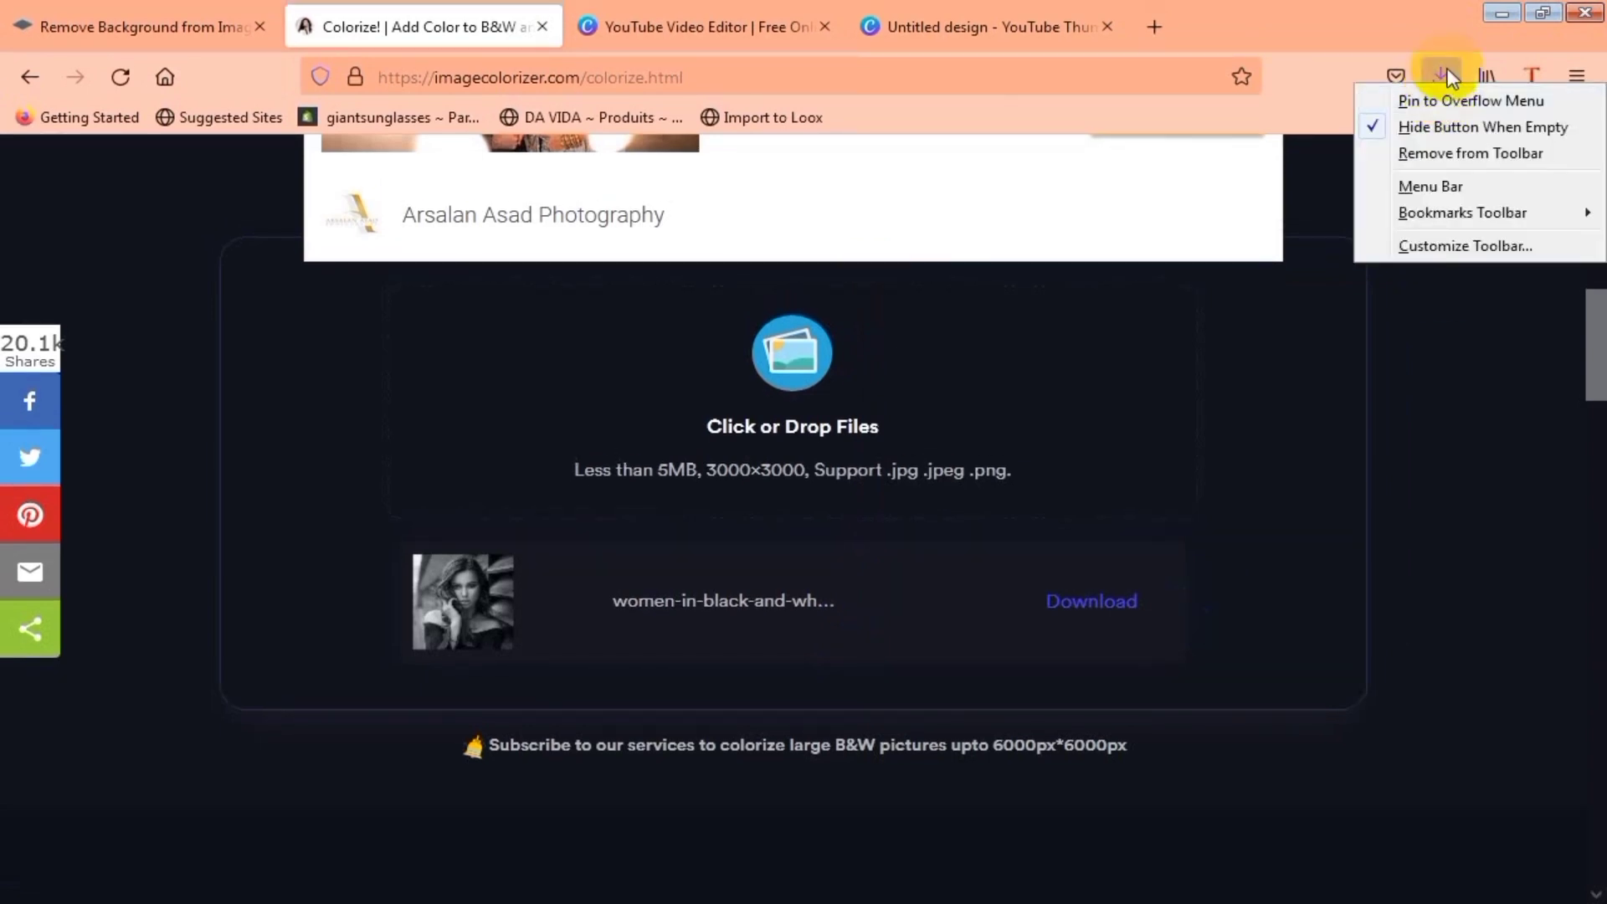
pyautogui.click(1439, 58)
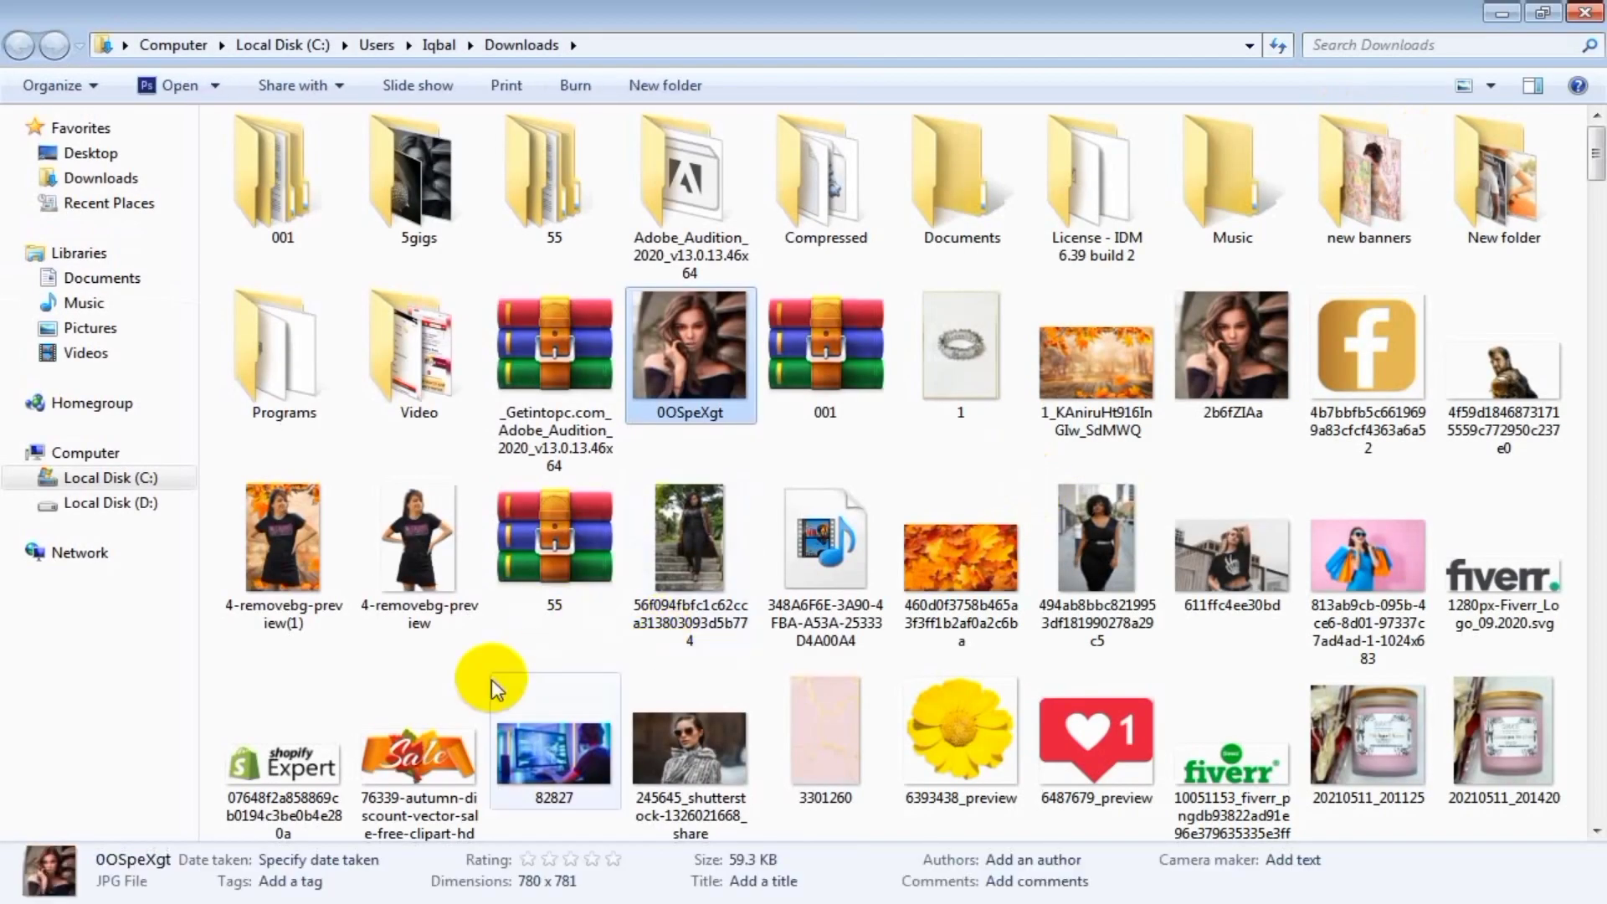
pyautogui.click(721, 334)
pyautogui.rightClick(722, 344)
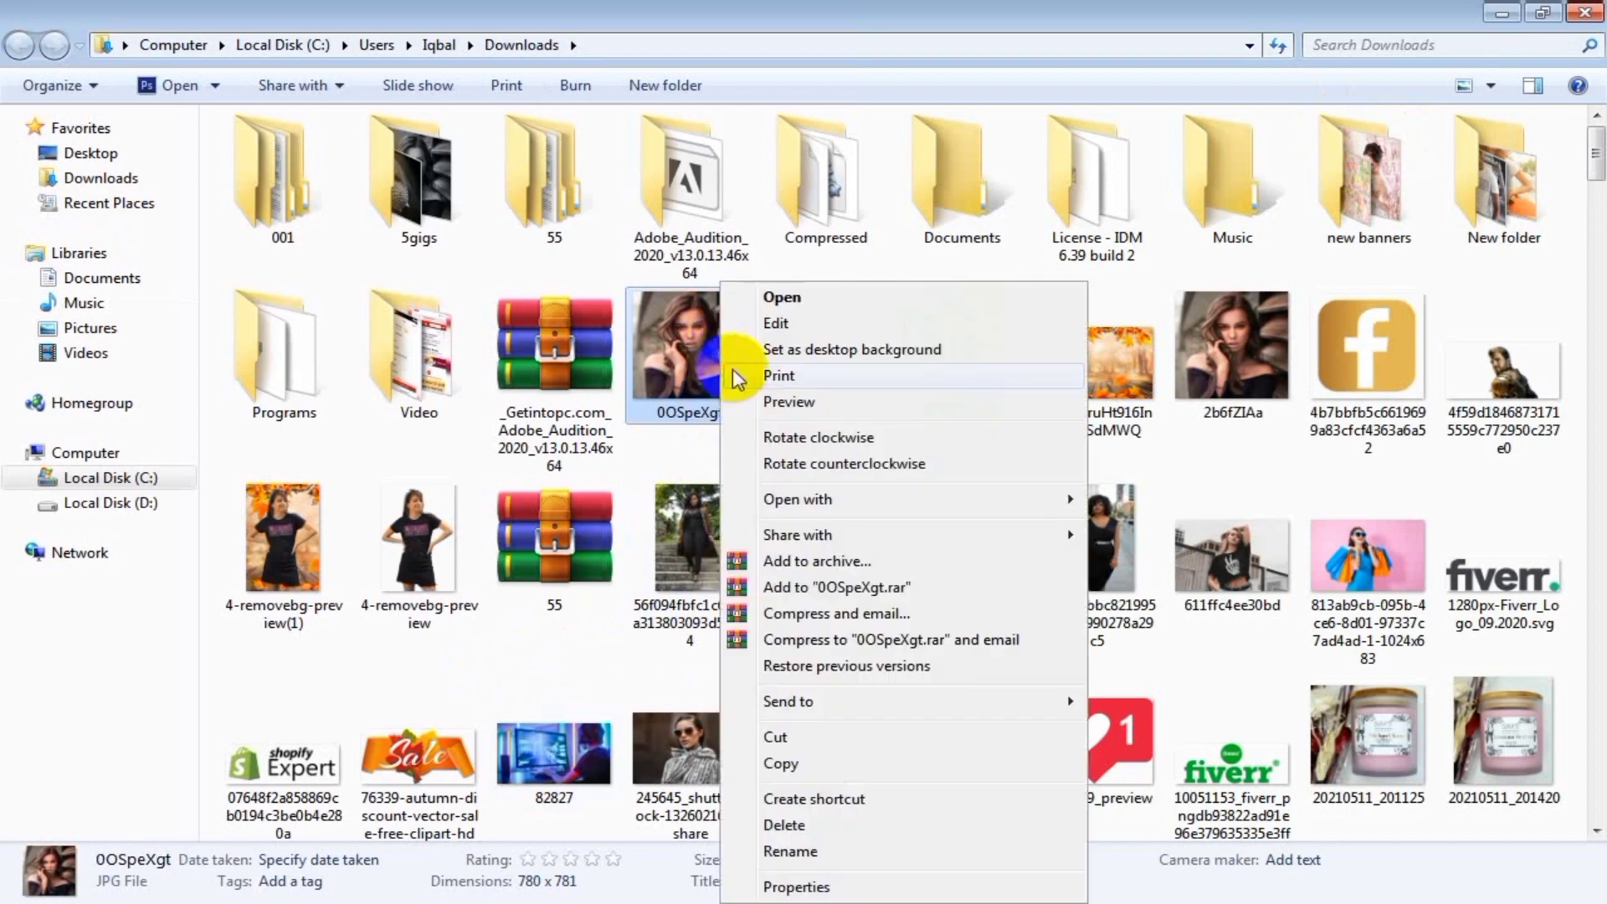
pyautogui.click(771, 400)
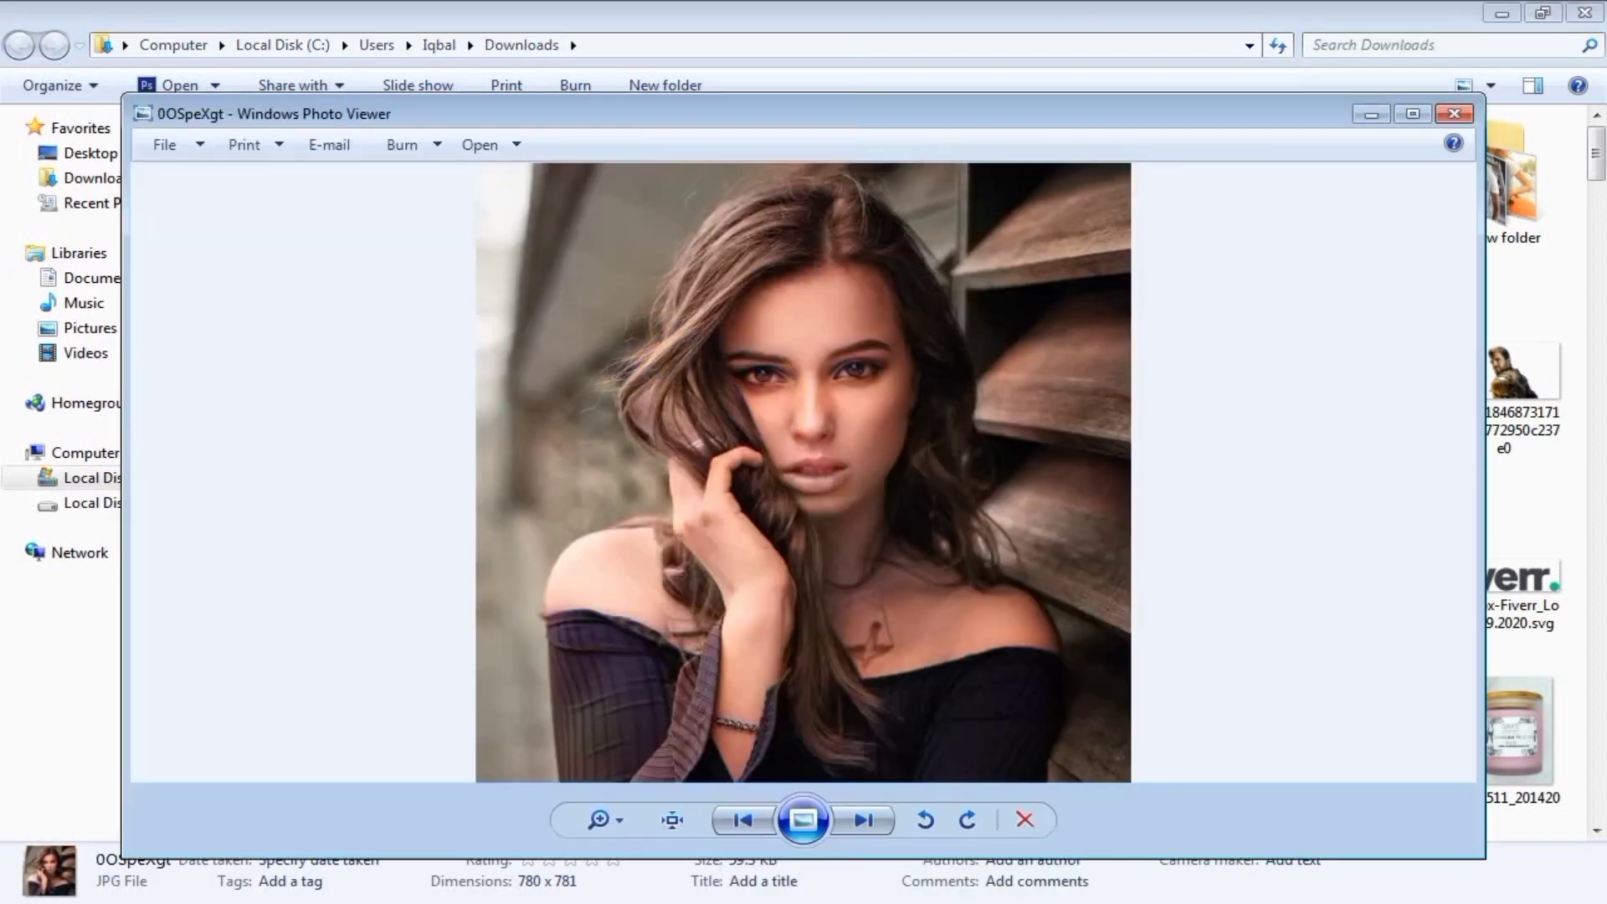
pyautogui.press('Escape')
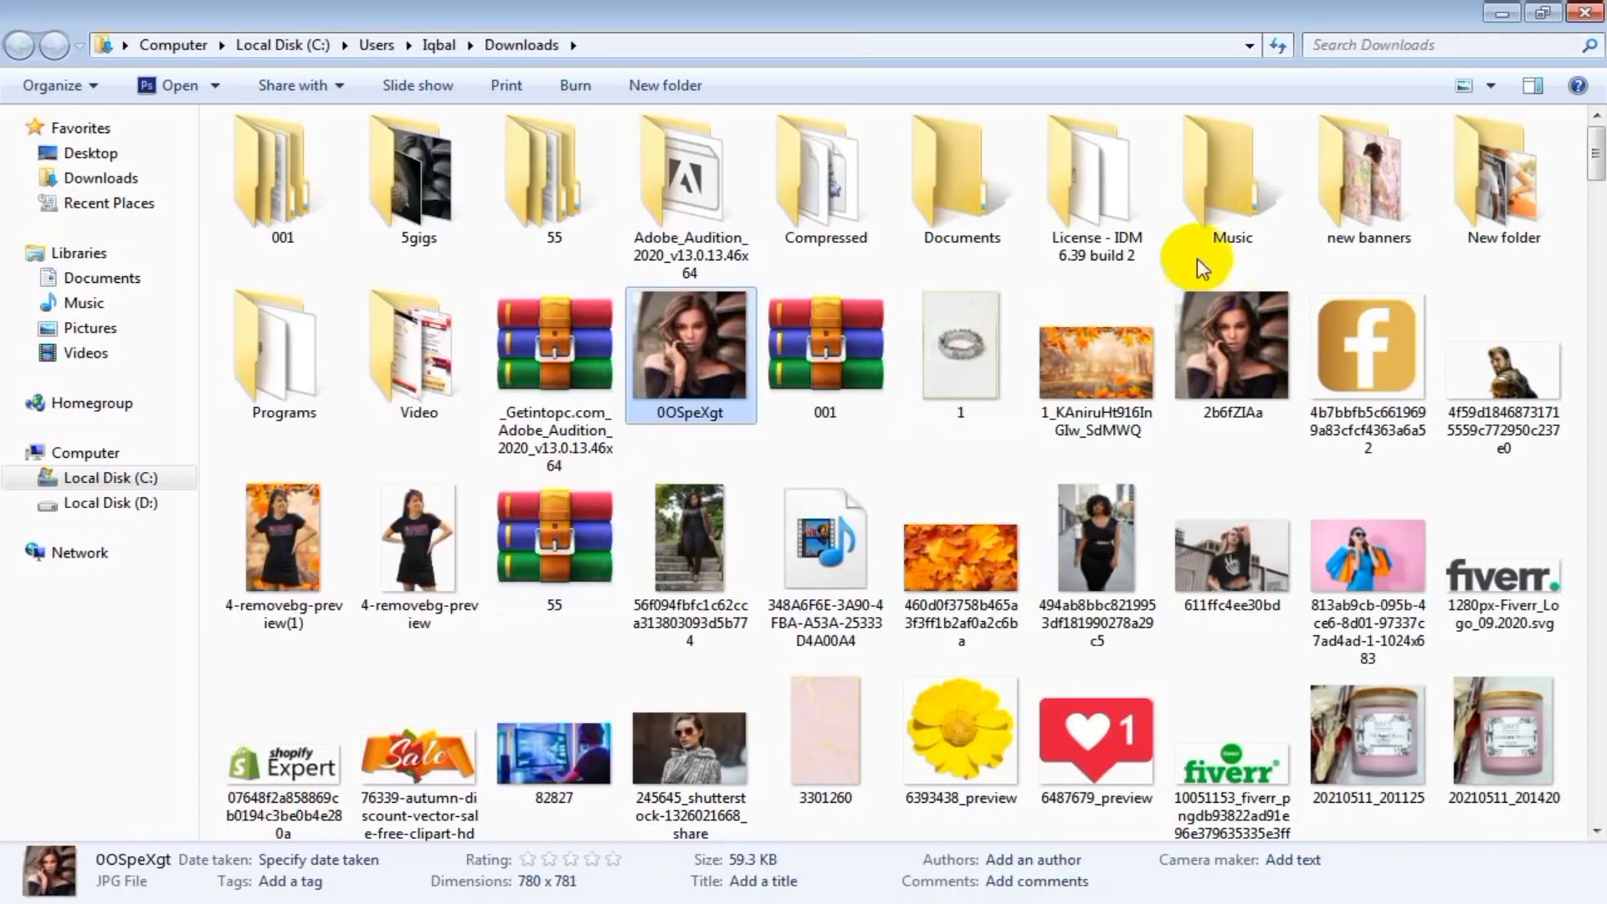
# Step: Preview the original black-and-white portrait from the 5gigs folder, compare it with the colorized 0OSpeXgt image, and close the preview
pyautogui.doubleClick(469, 243)
pyautogui.click(551, 184)
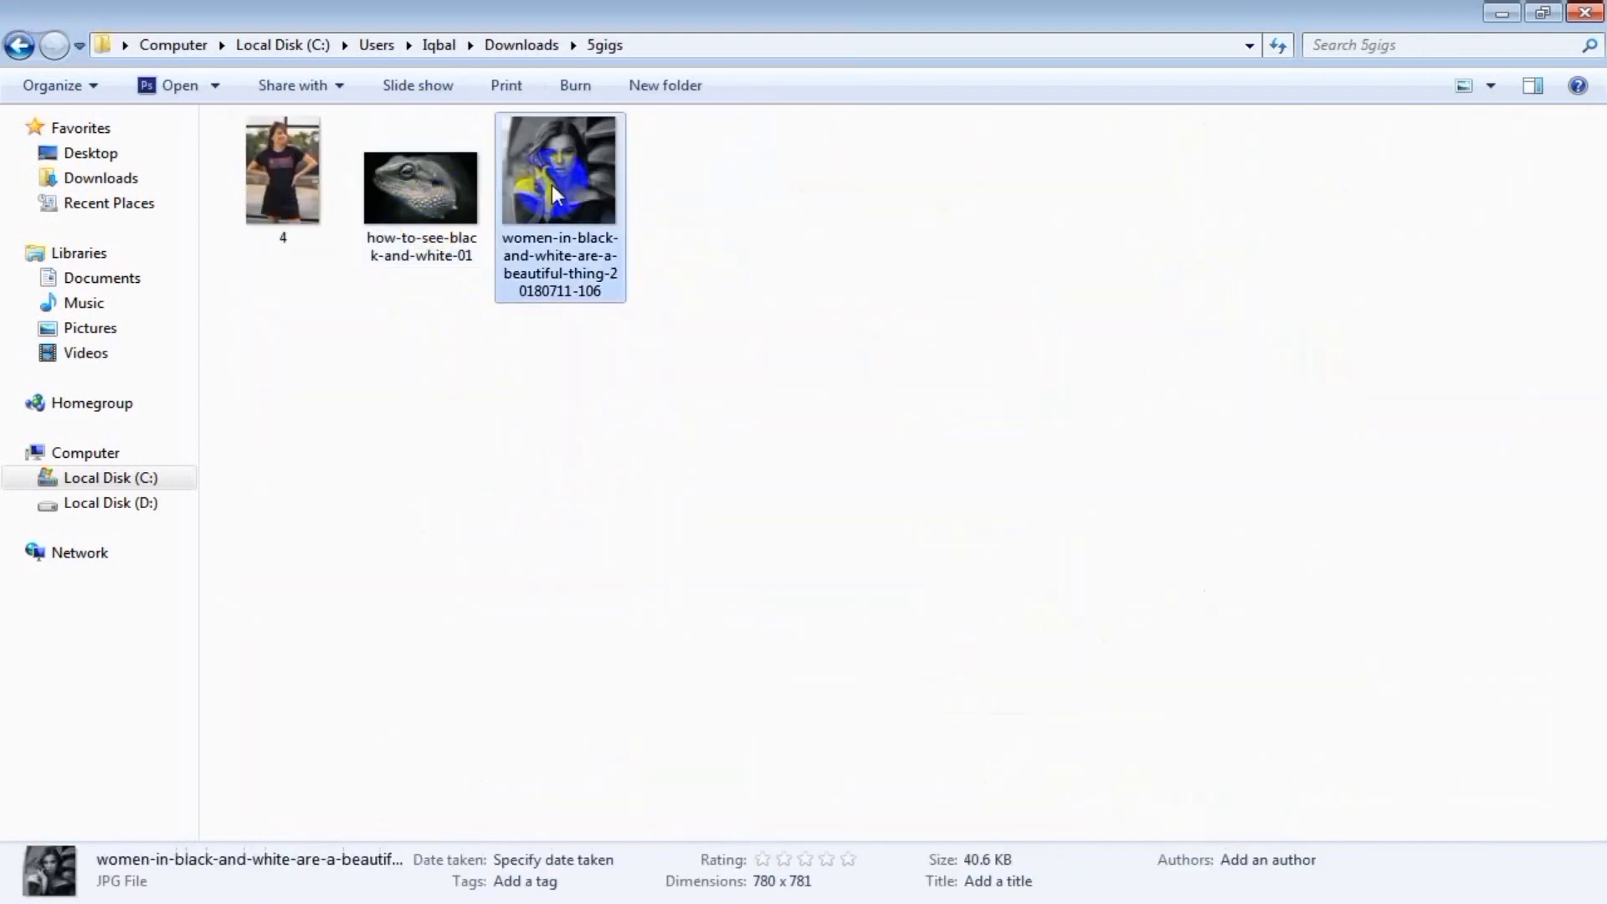
pyautogui.rightClick(551, 185)
pyautogui.click(617, 305)
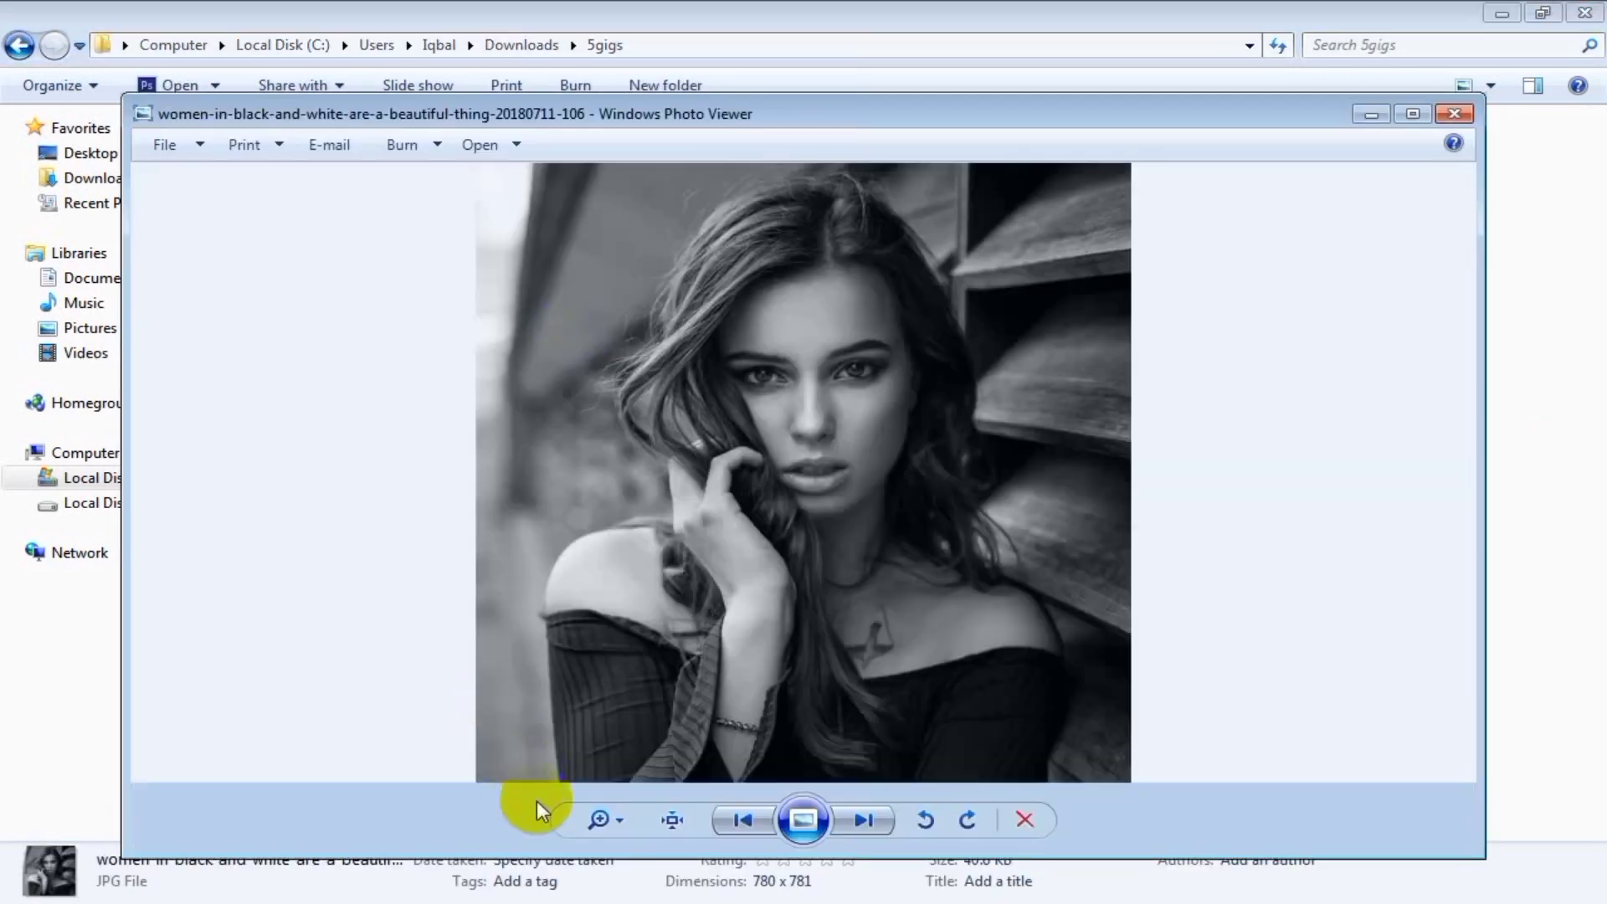
pyautogui.click(694, 844)
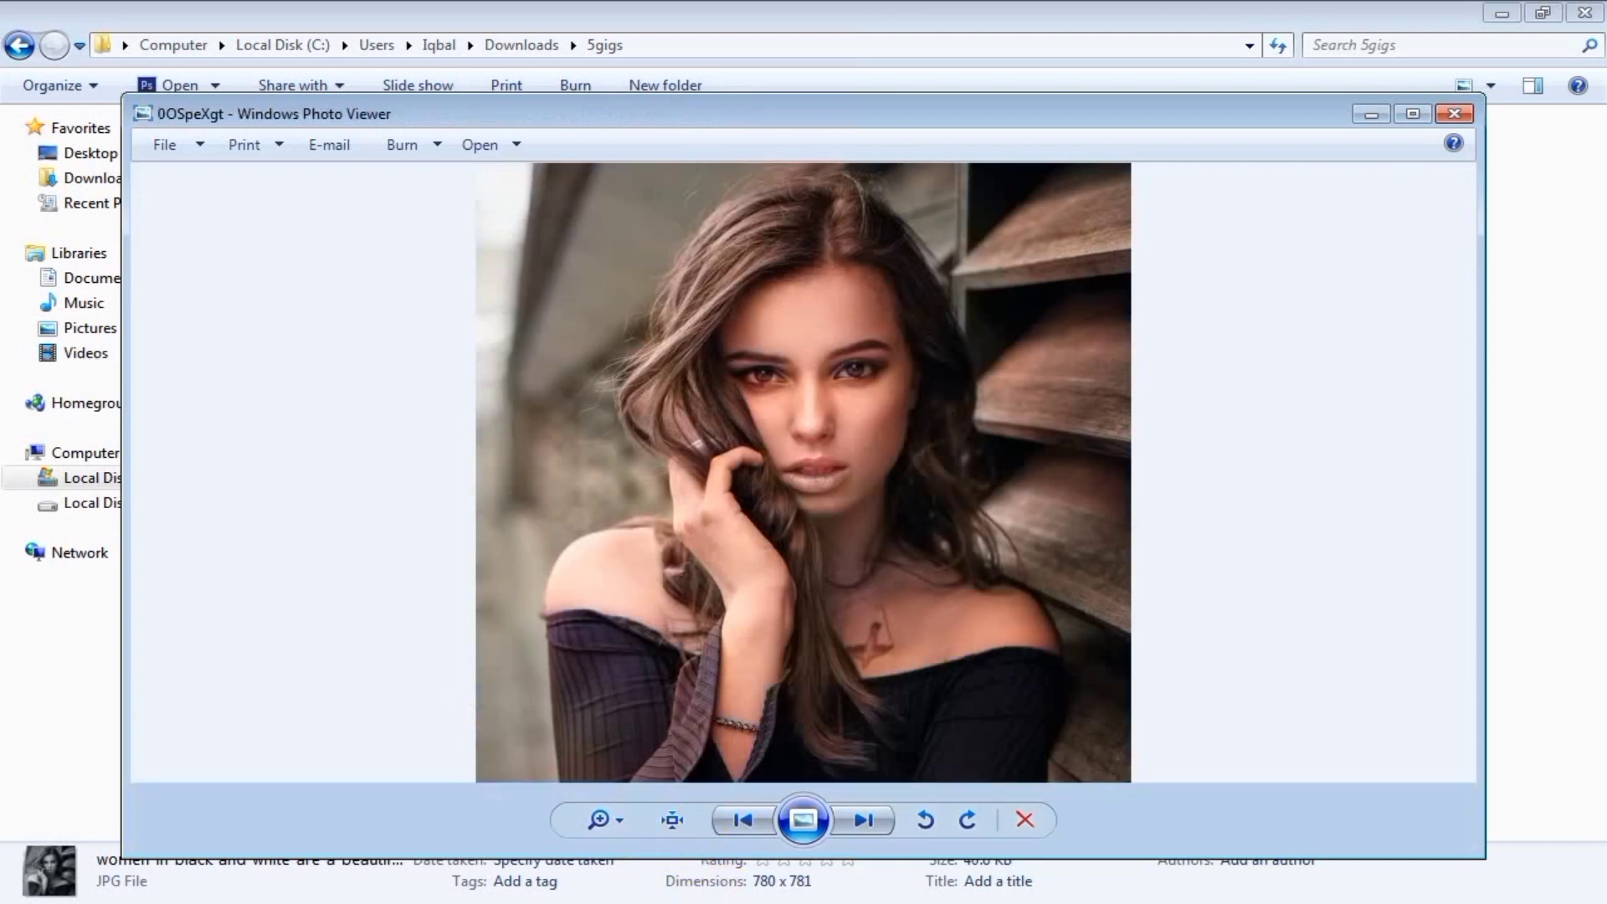
pyautogui.press('Right')
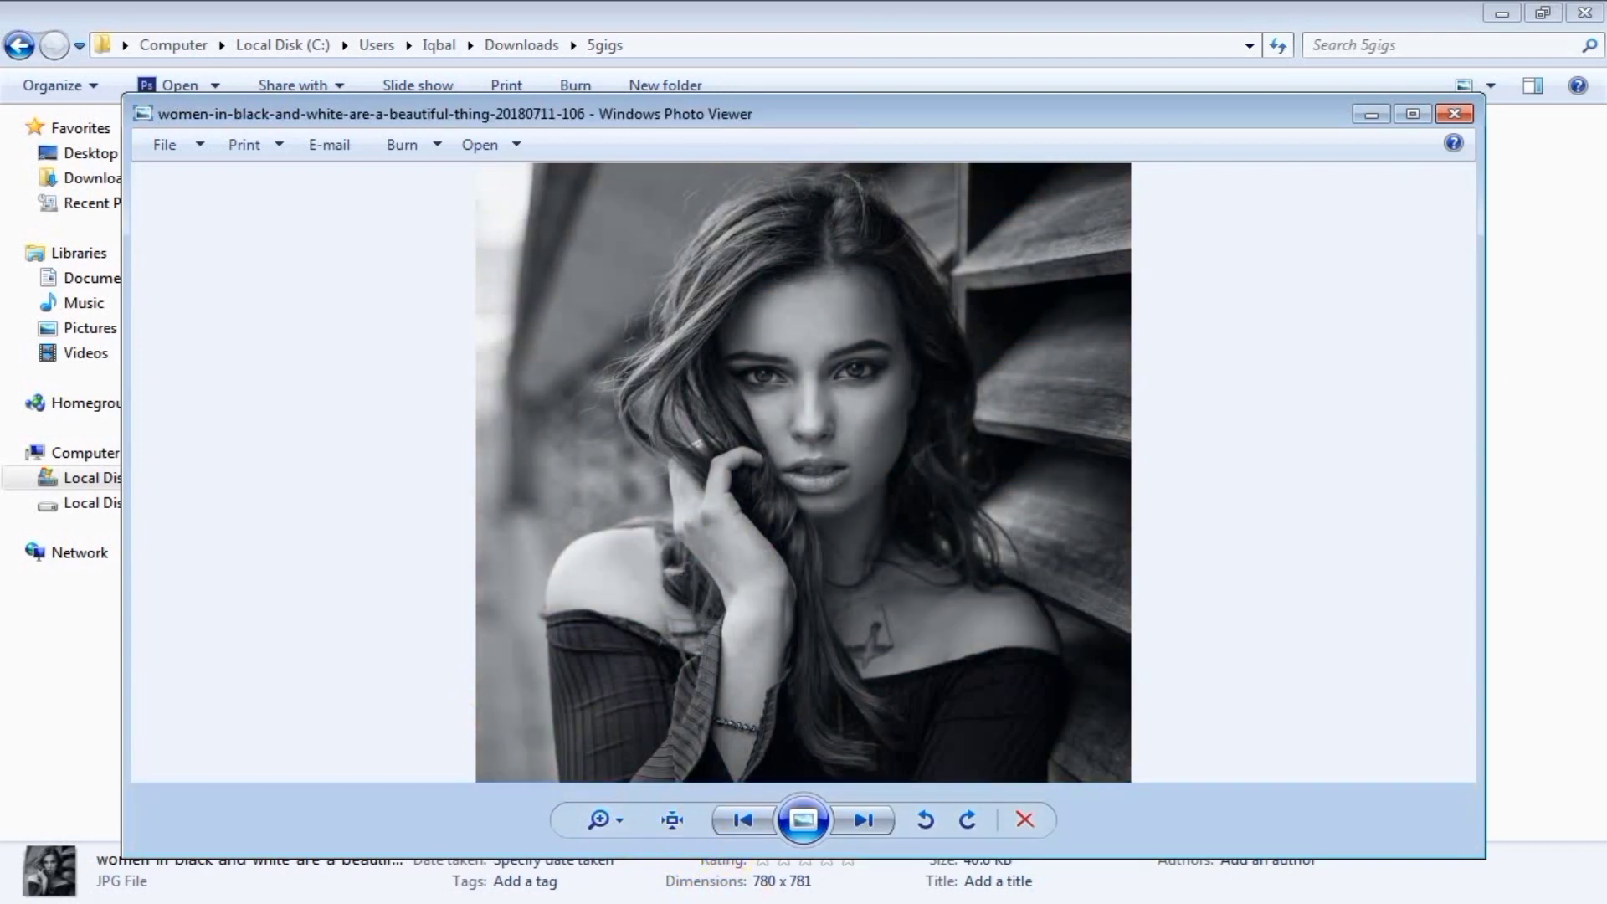
pyautogui.click(717, 836)
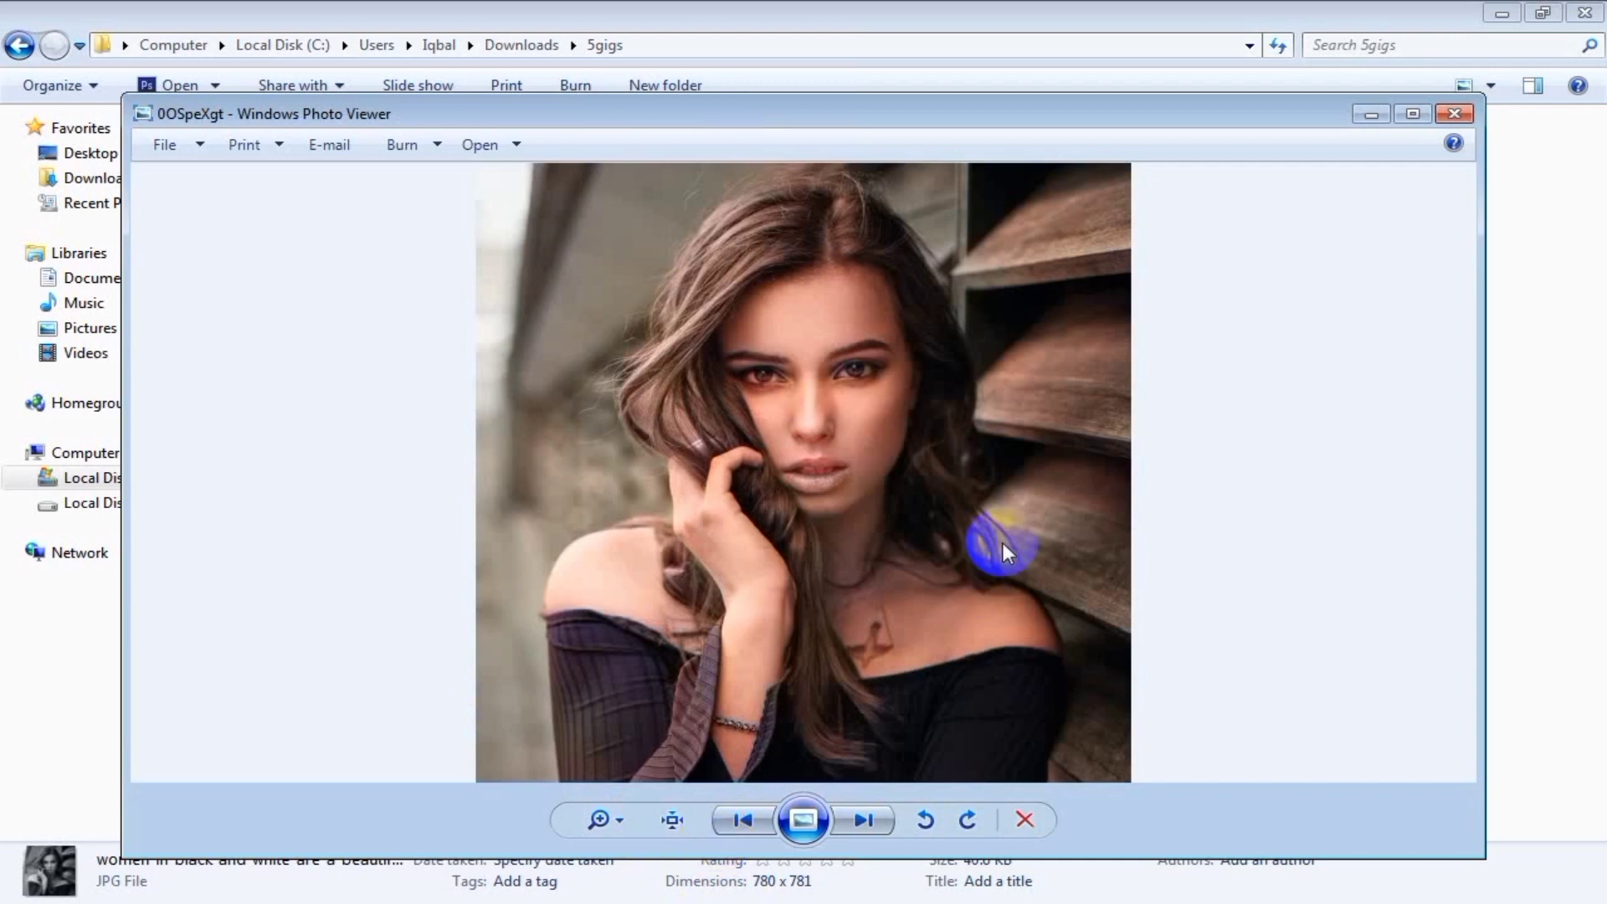
pyautogui.press('Right')
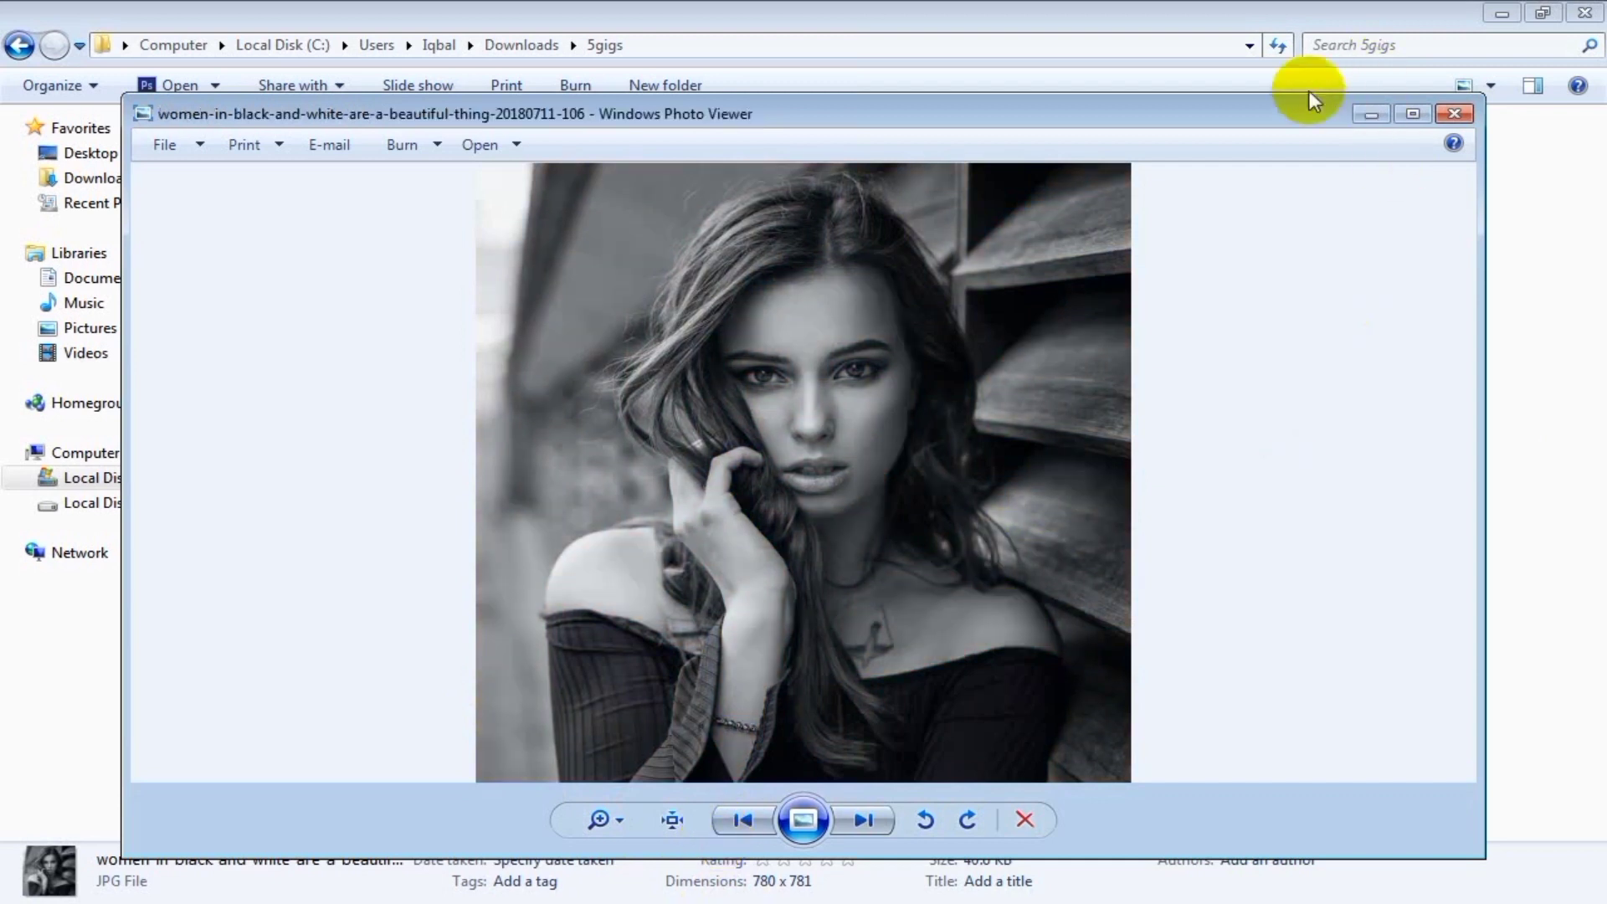
pyautogui.click(1455, 120)
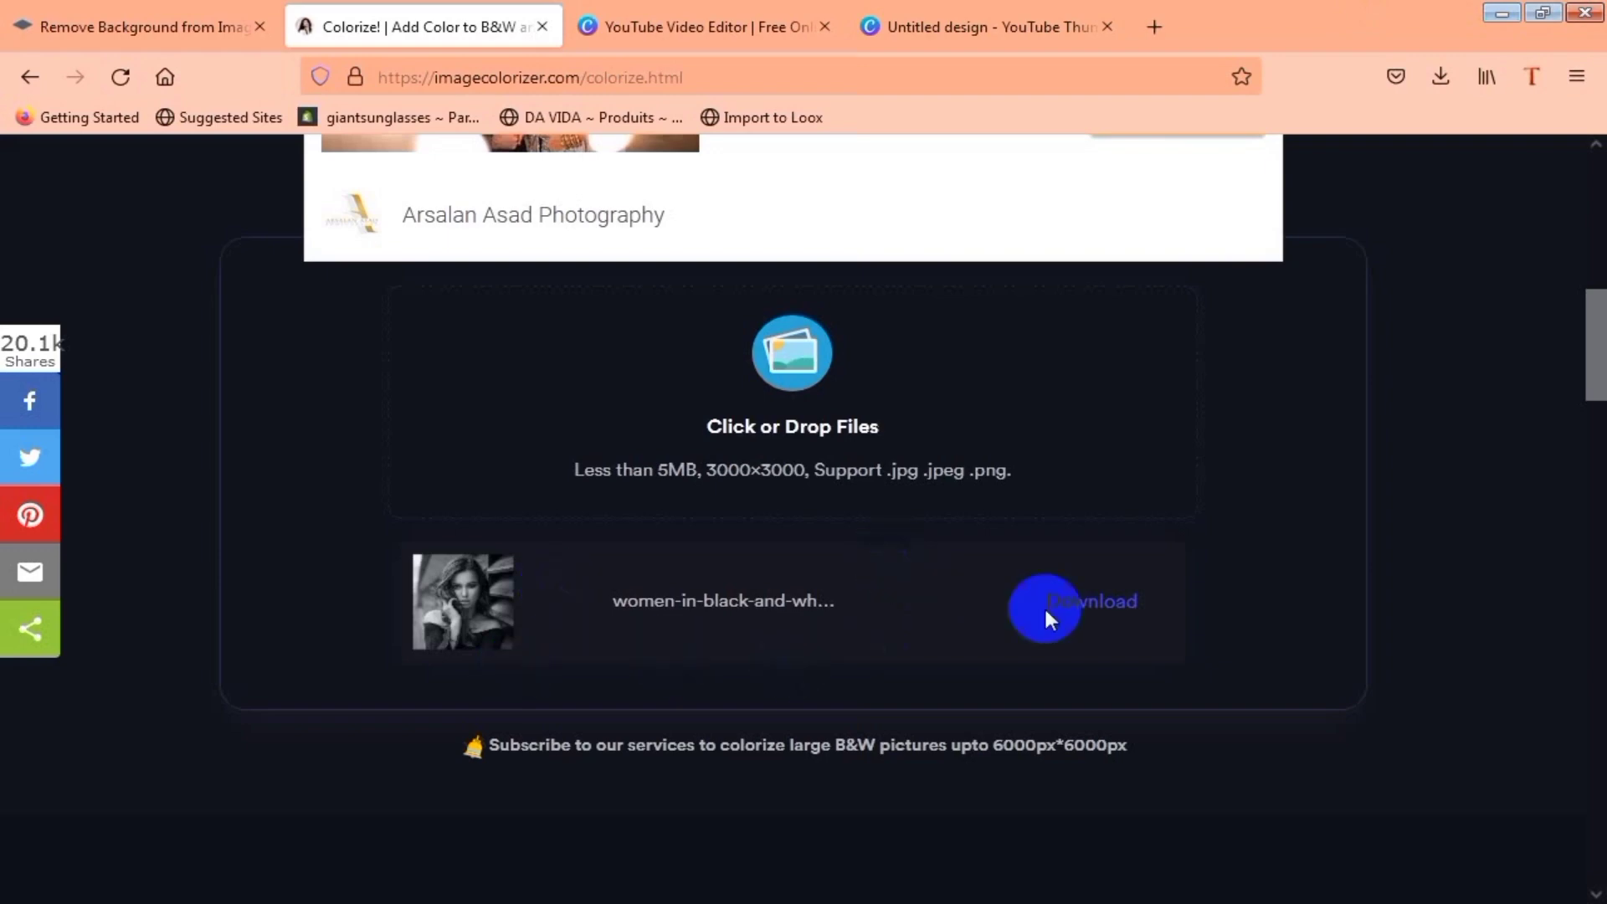
# Step: Look over the Colorize page, including its feature descriptions, before-and-after example and user reviews
pyautogui.scroll(10, 804, 502)
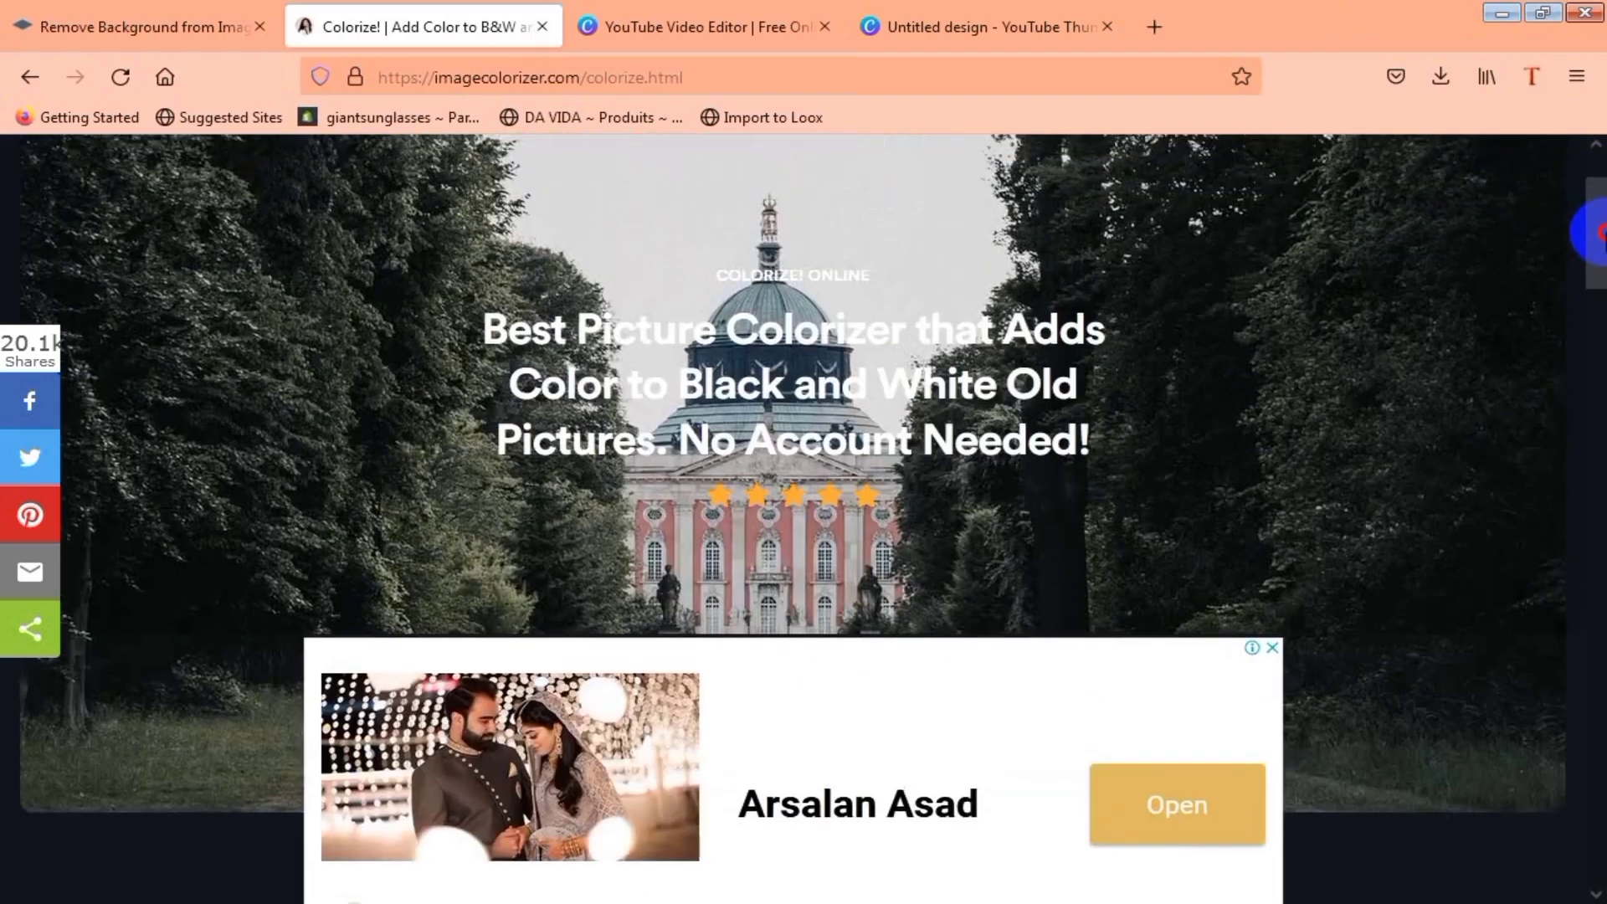
pyautogui.scroll(-12, 803, 502)
pyautogui.scroll(-15, 803, 519)
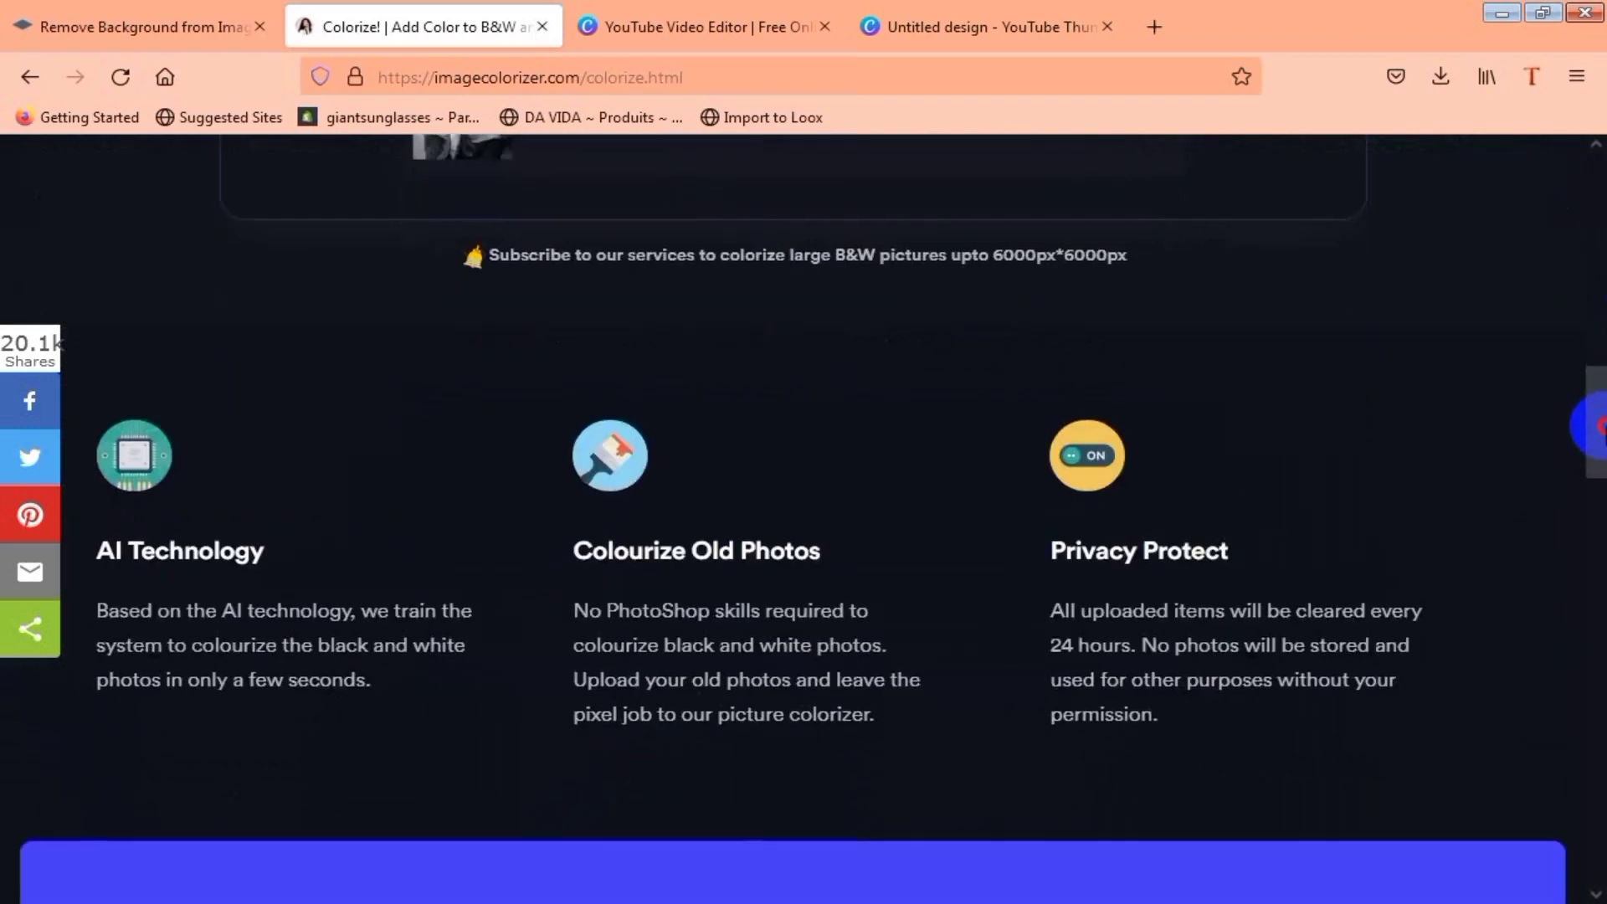
pyautogui.scroll(5, 897, 370)
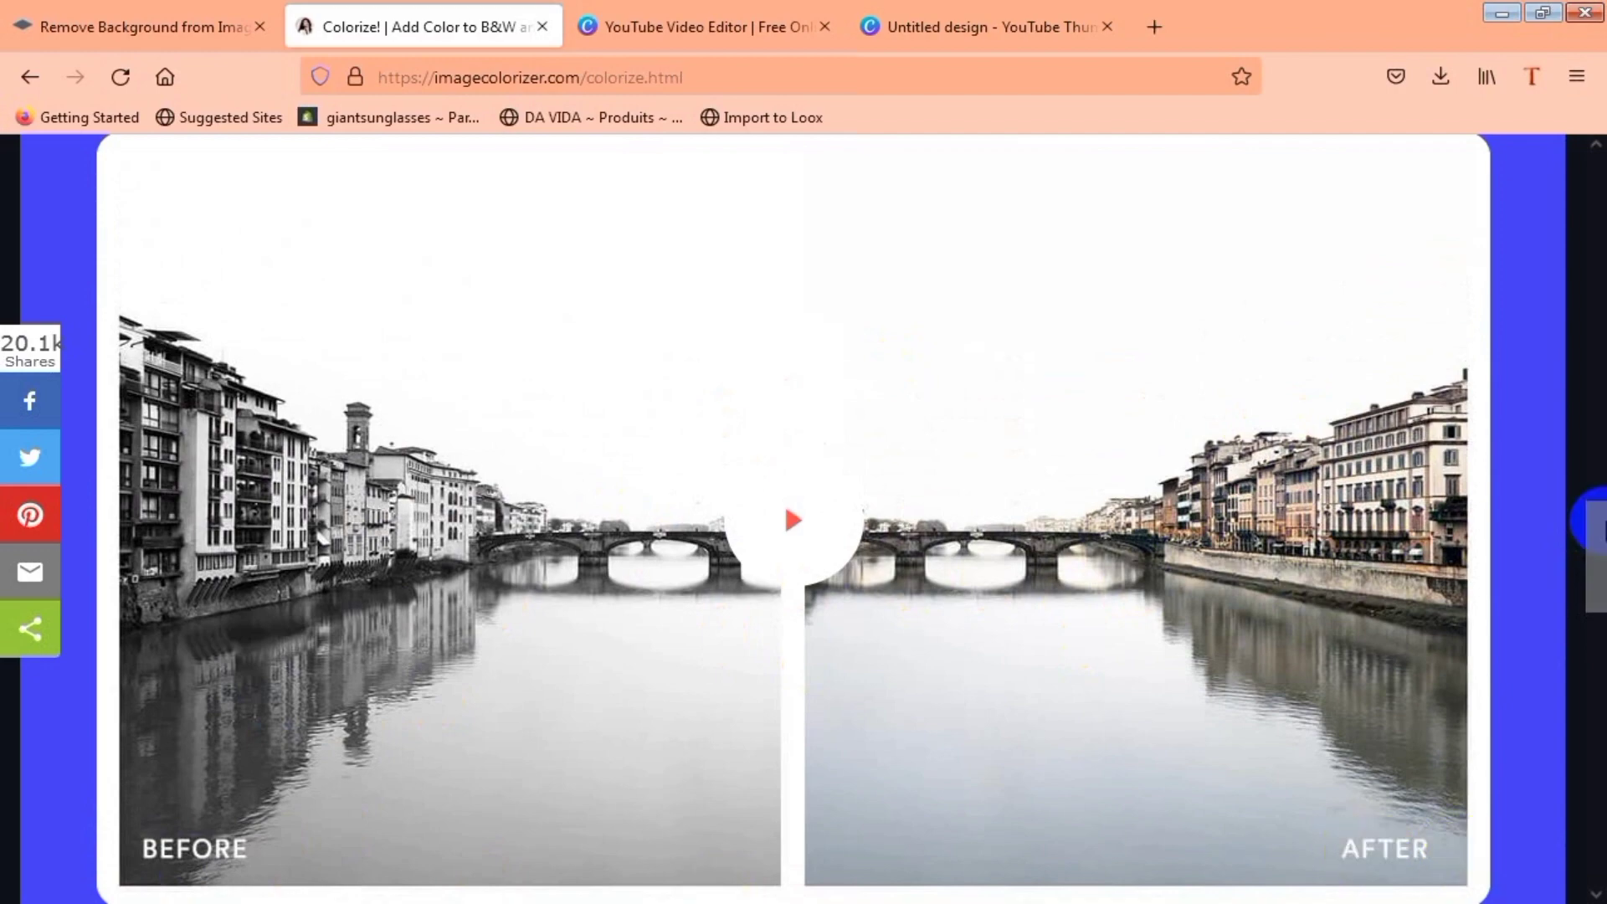
pyautogui.moveTo(1594, 494); pyautogui.dragTo(1598, 169)
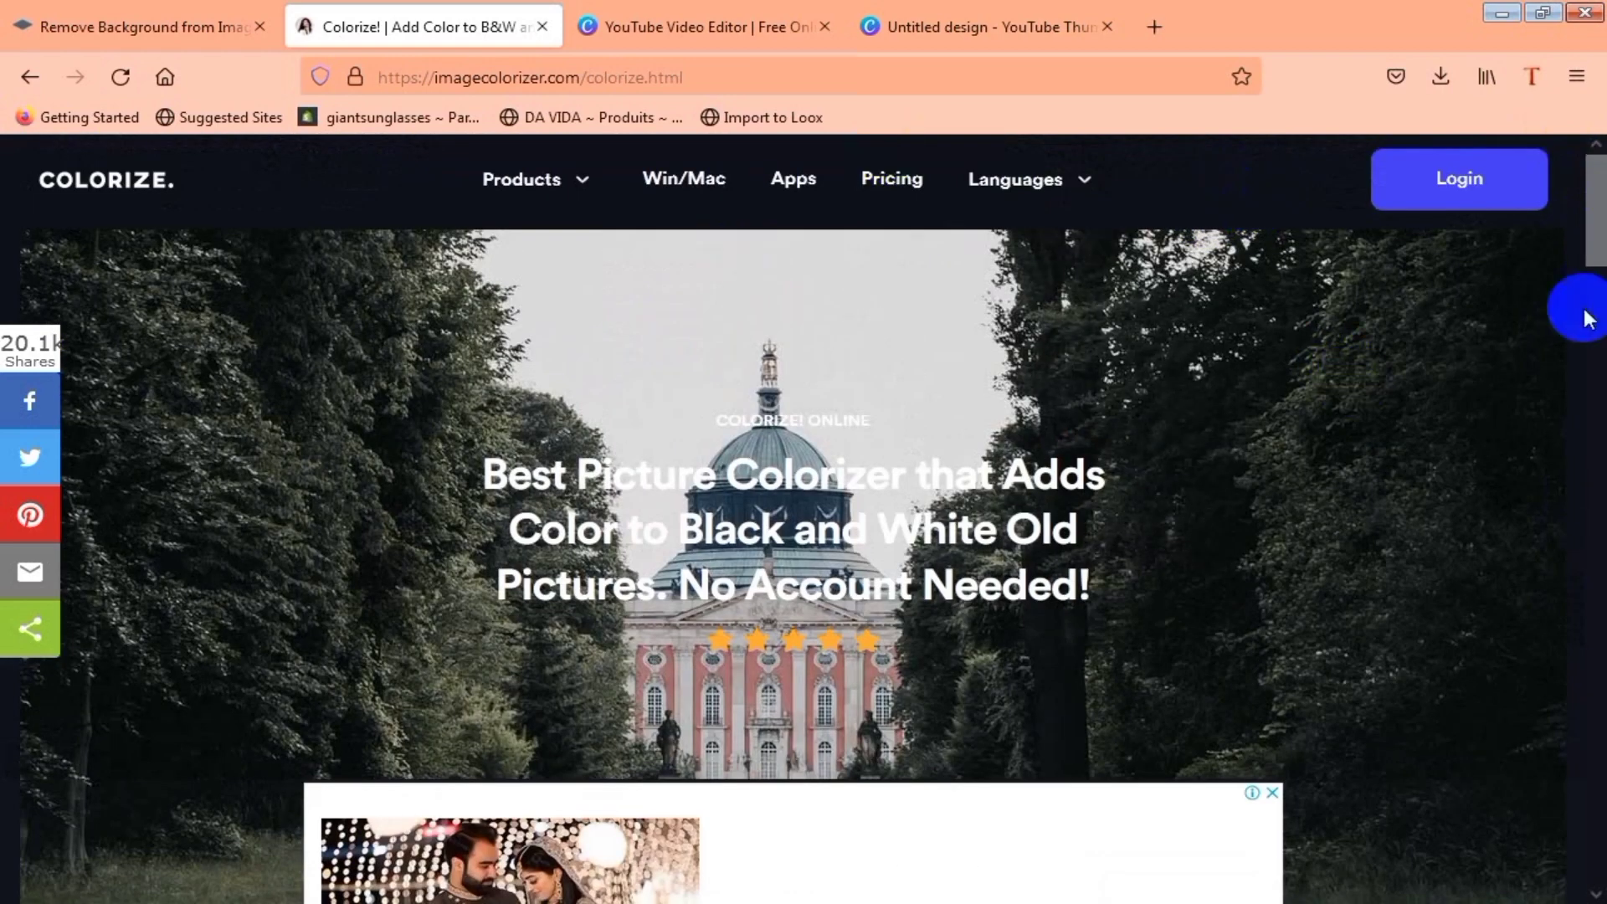
pyautogui.moveTo(1589, 215); pyautogui.dragTo(1589, 173)
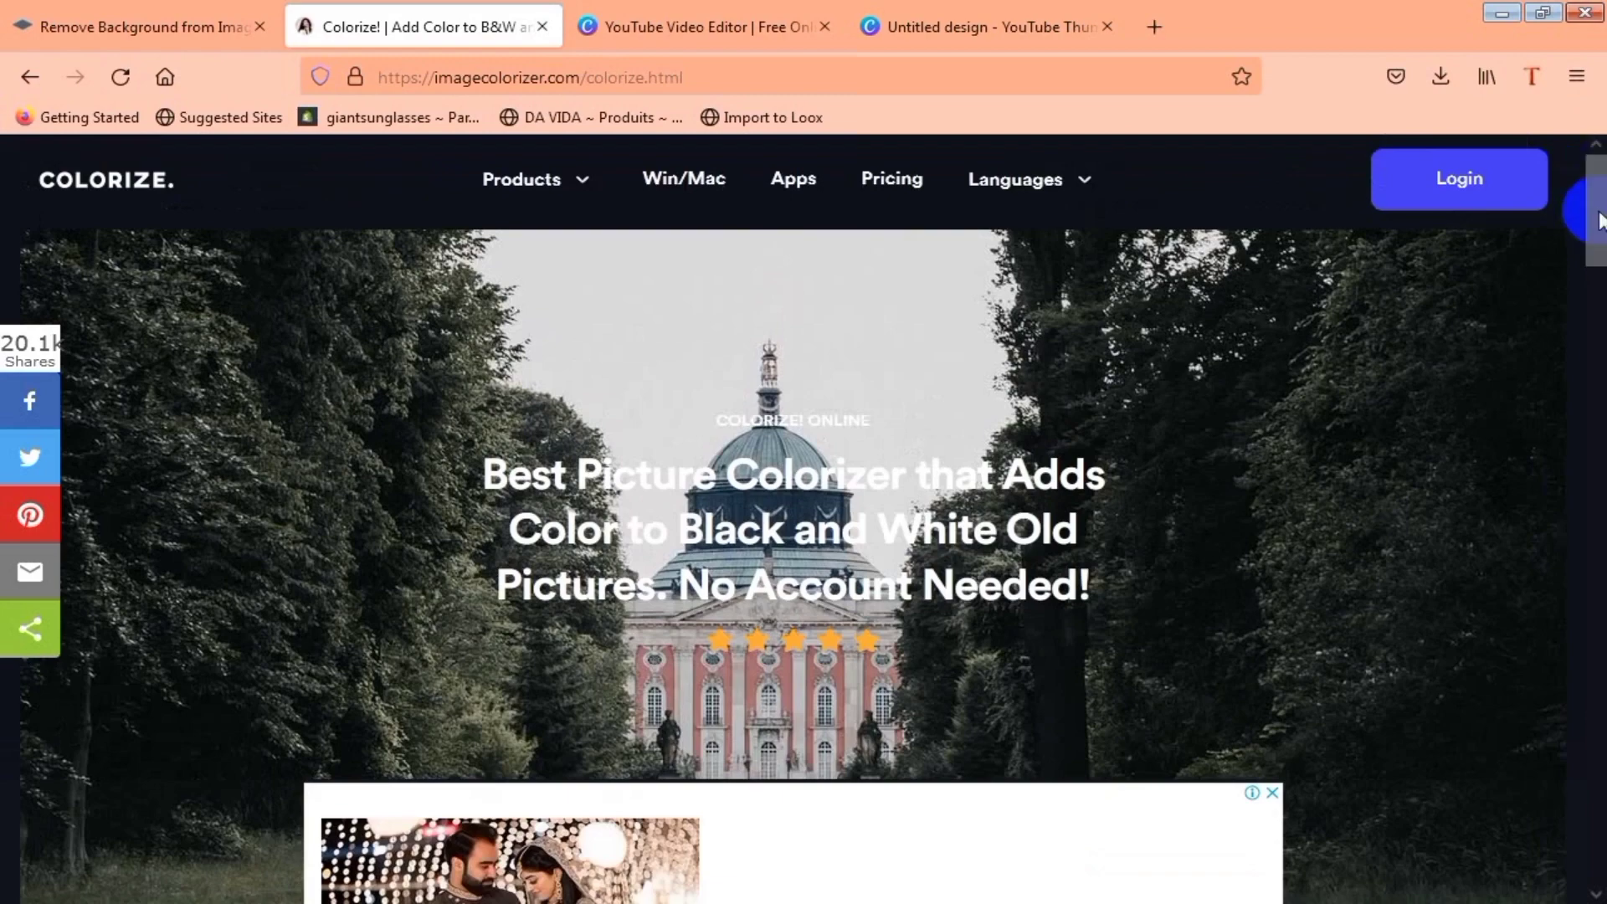
pyautogui.moveTo(1594, 250)
pyautogui.mouseDown()
pyautogui.moveTo(1593, 538)
pyautogui.moveTo(1594, 216)
pyautogui.moveTo(1600, 803)
pyautogui.moveTo(1600, 235)
pyautogui.mouseUp()
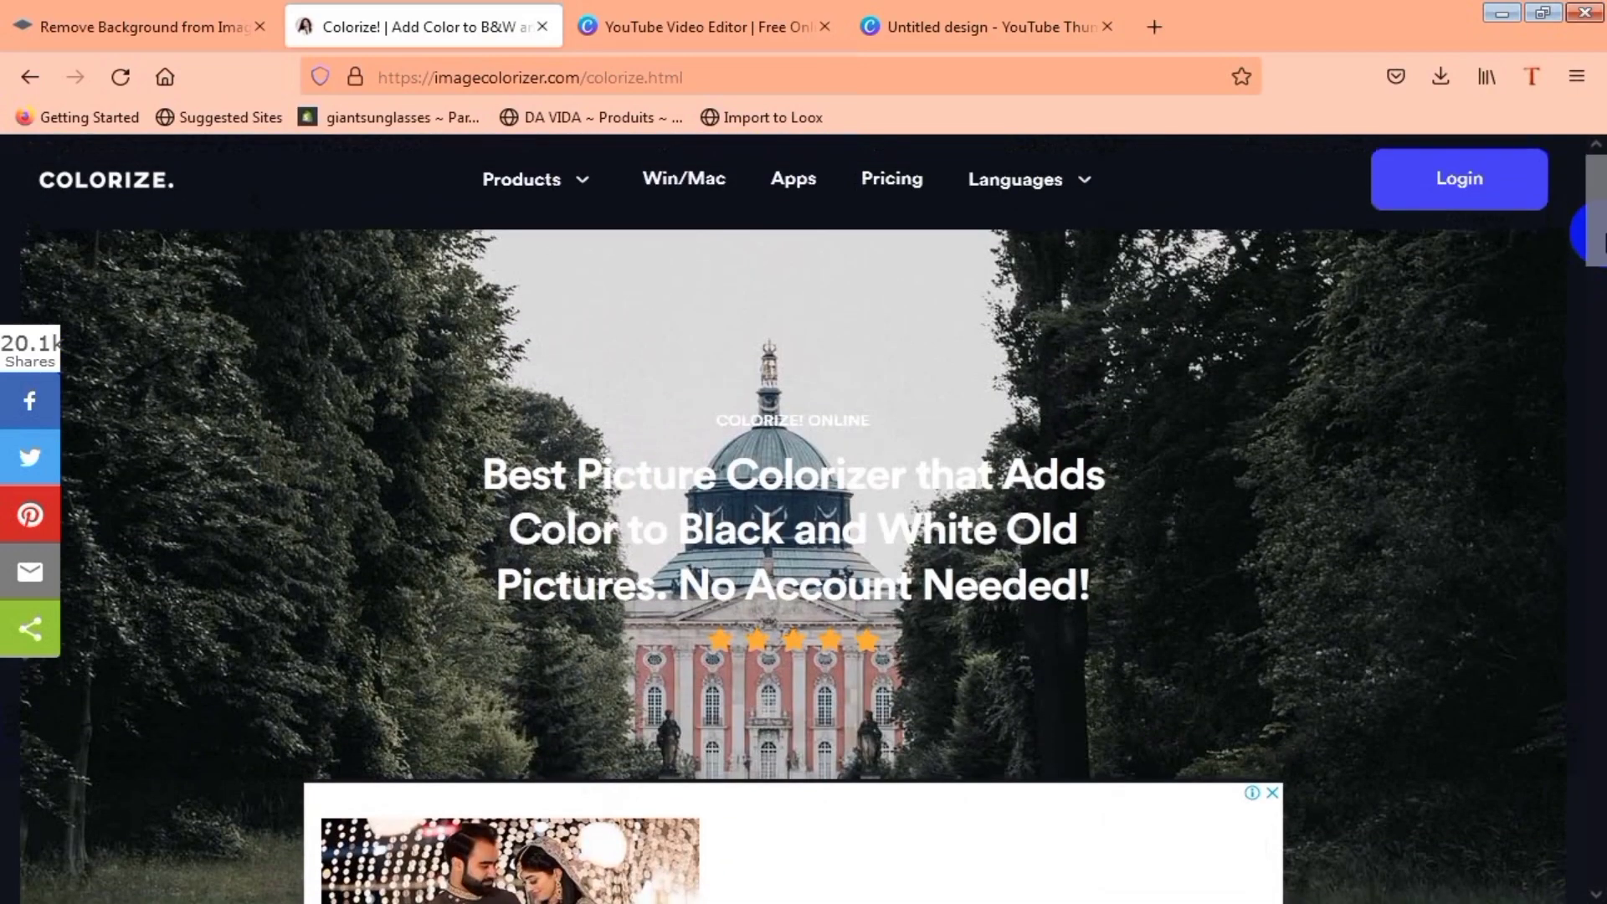
pyautogui.moveTo(1594, 197); pyautogui.dragTo(1600, 458)
pyautogui.moveTo(1590, 247); pyautogui.dragTo(1592, 180)
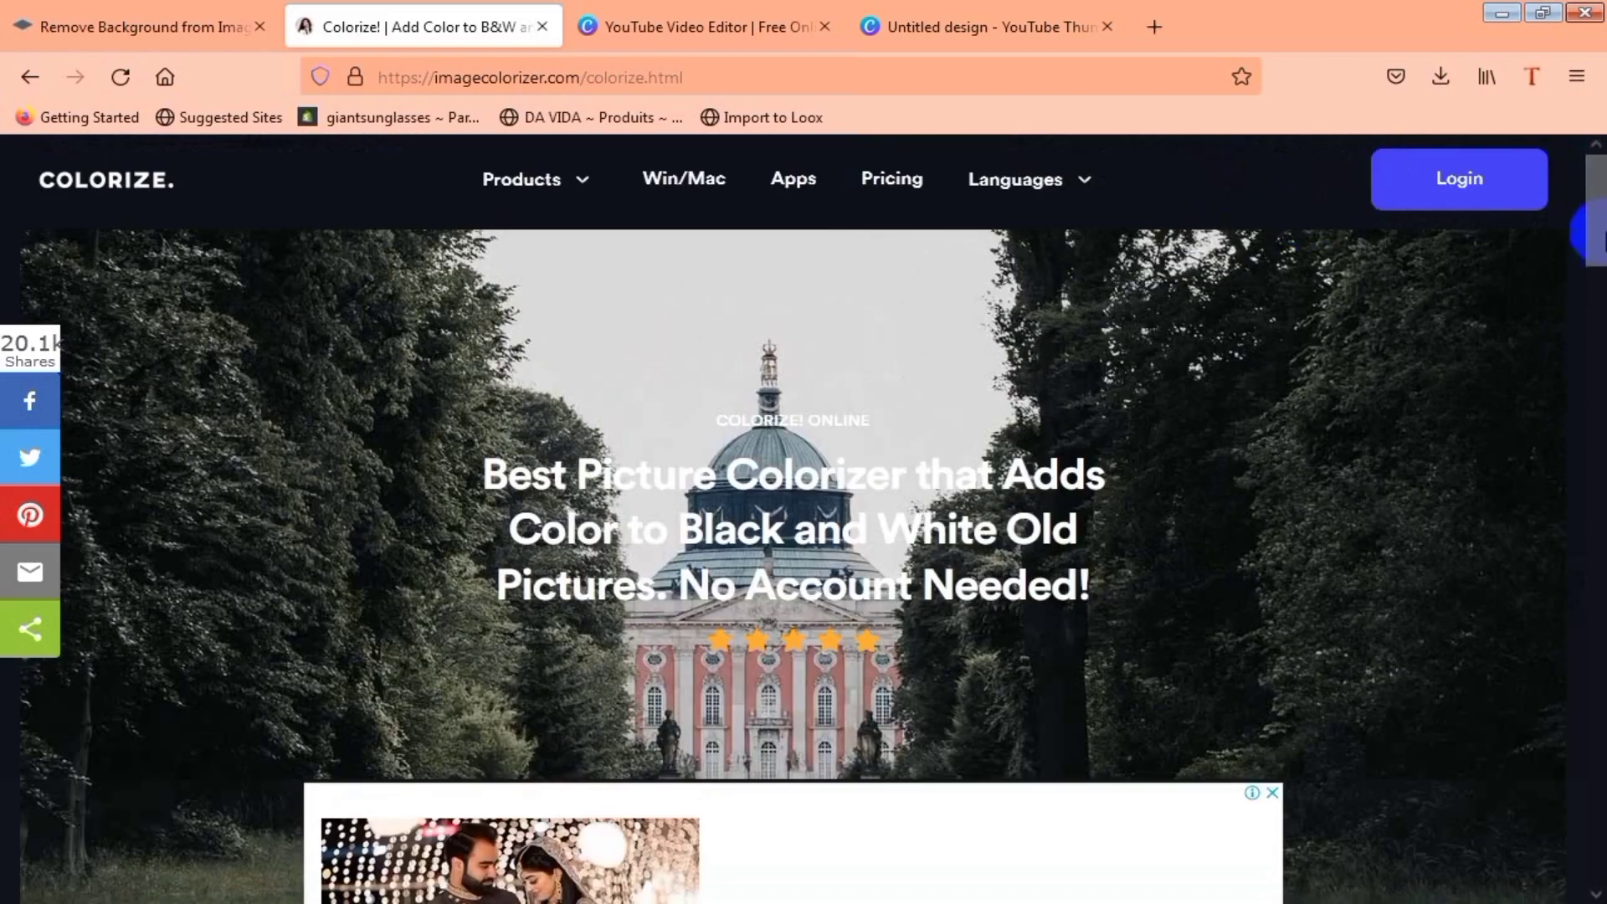
pyautogui.moveTo(1590, 240); pyautogui.dragTo(1593, 689)
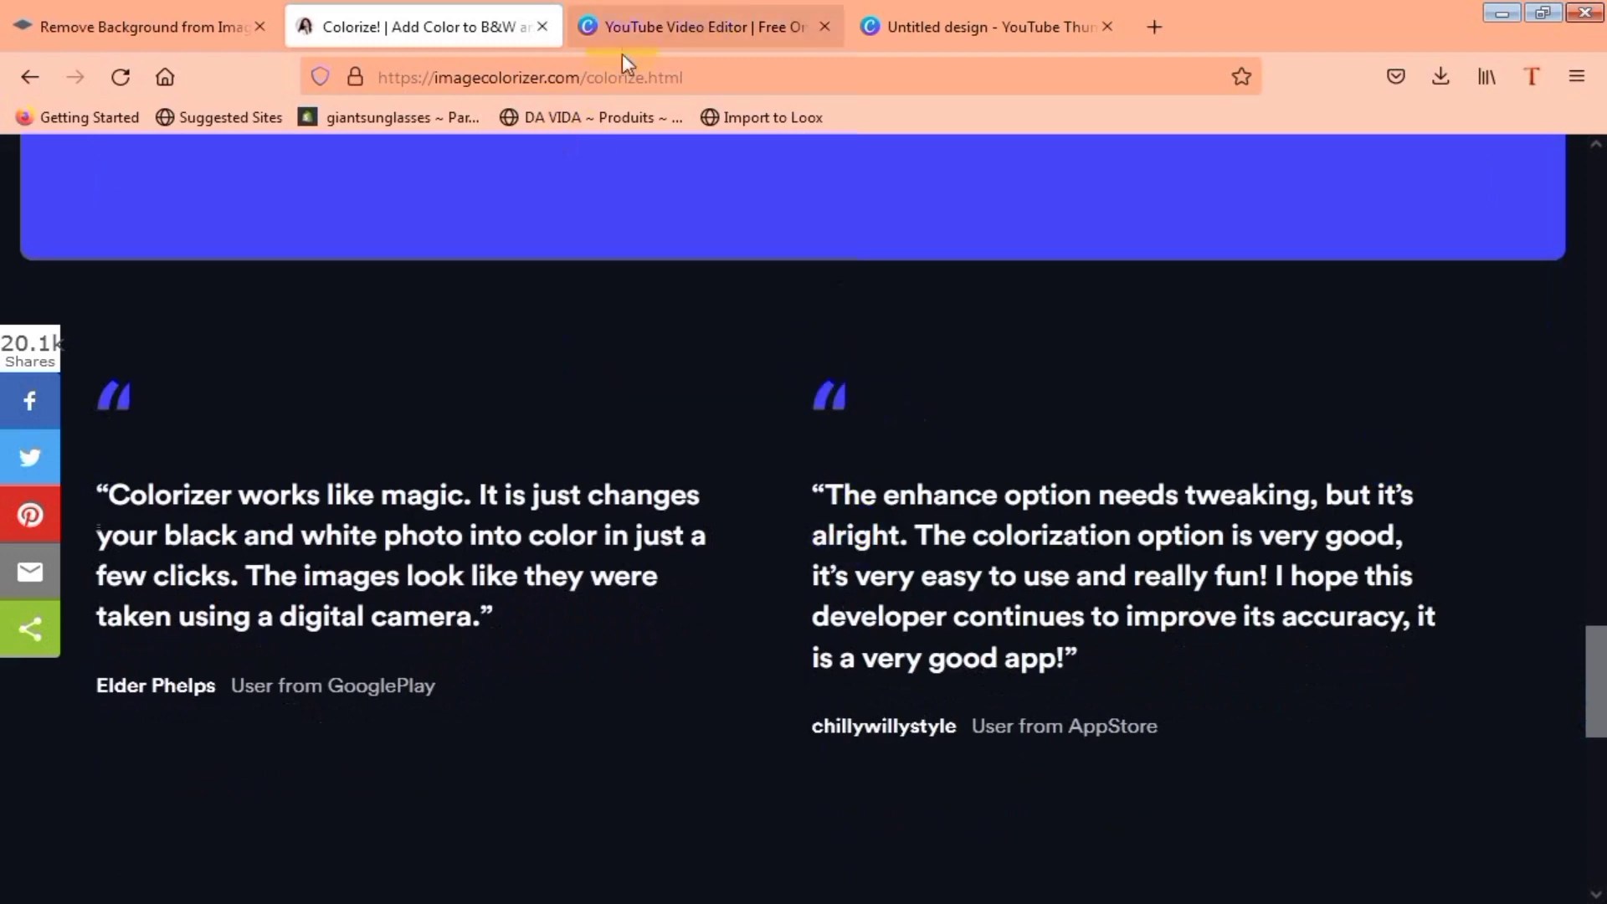
# Step: Switch to the Canva site and go from the YouTube Video Editor page to its home page
pyautogui.click(673, 15)
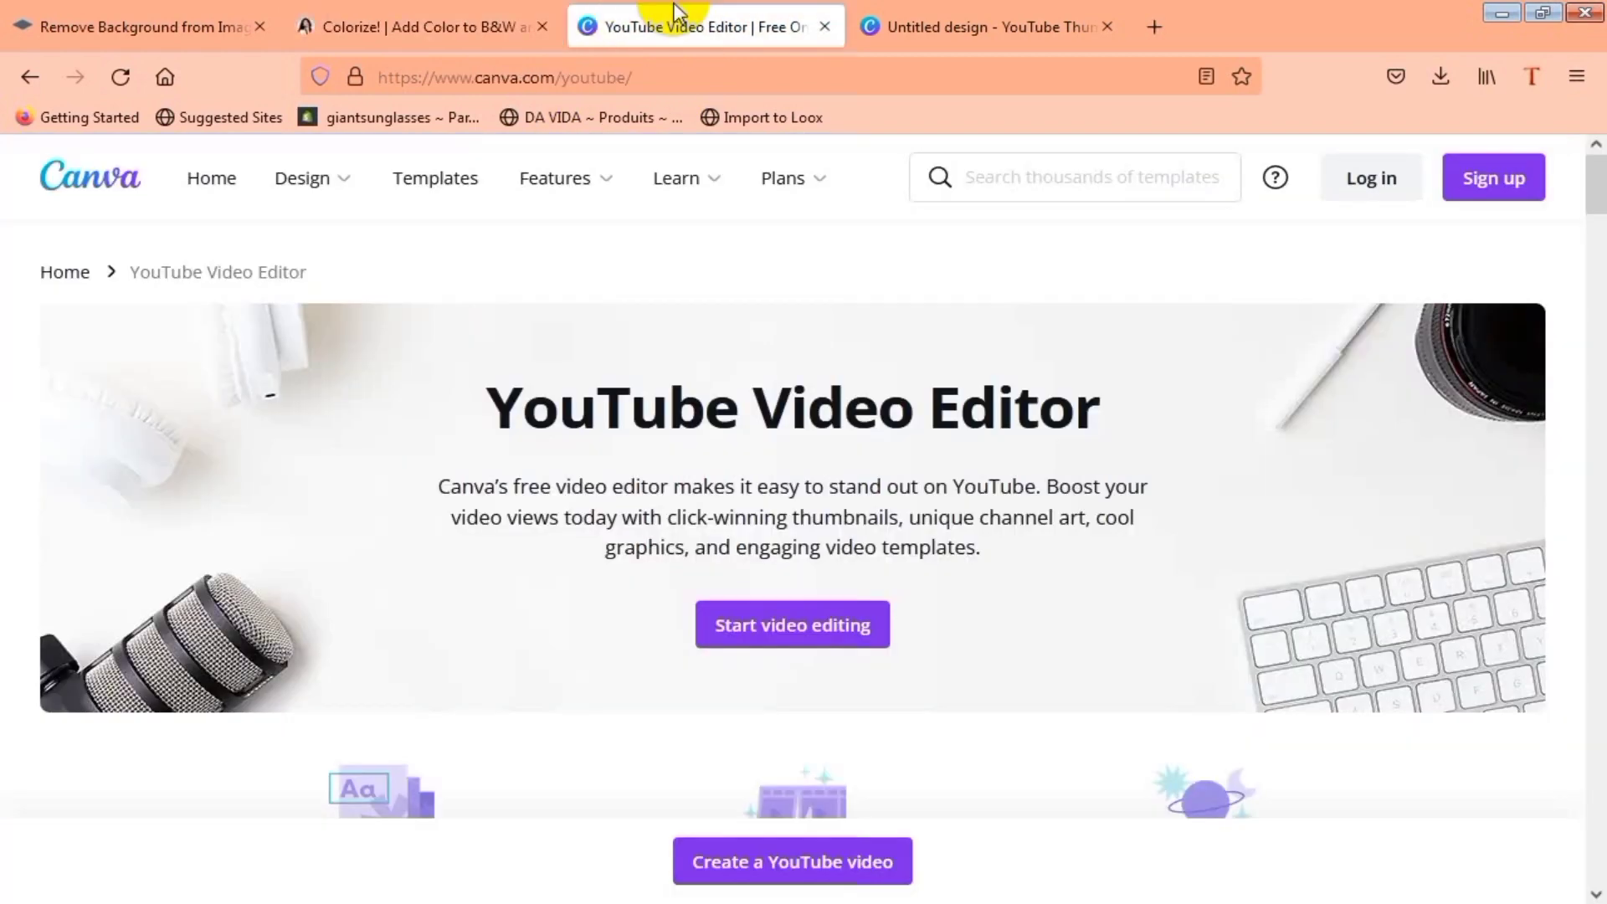
pyautogui.moveTo(1599, 165); pyautogui.dragTo(1598, 104)
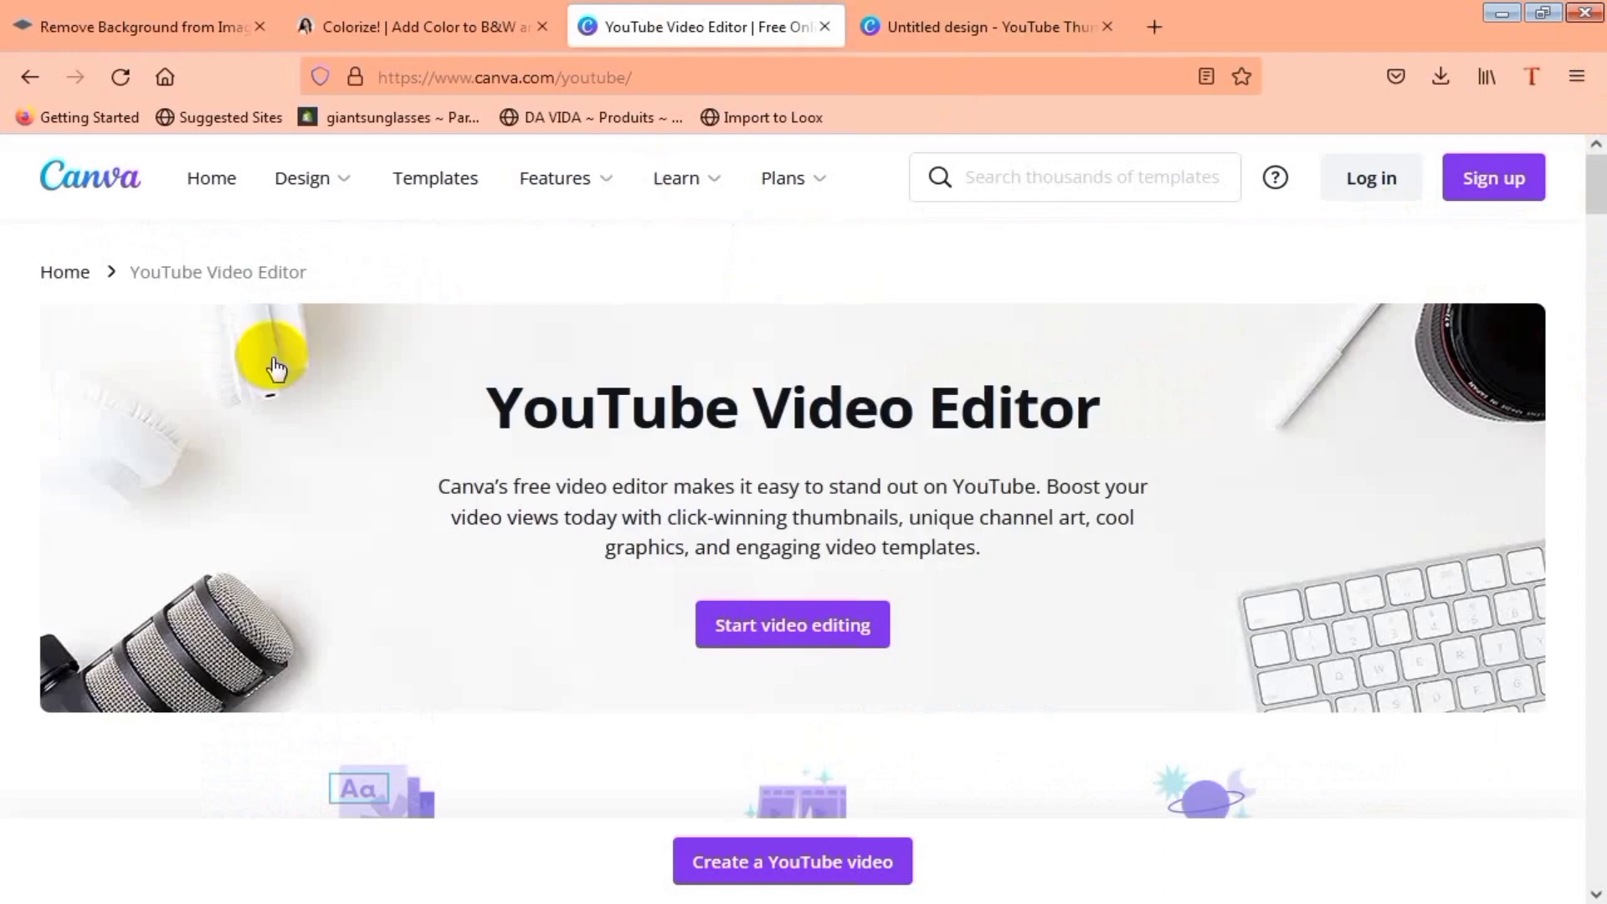
pyautogui.click(100, 180)
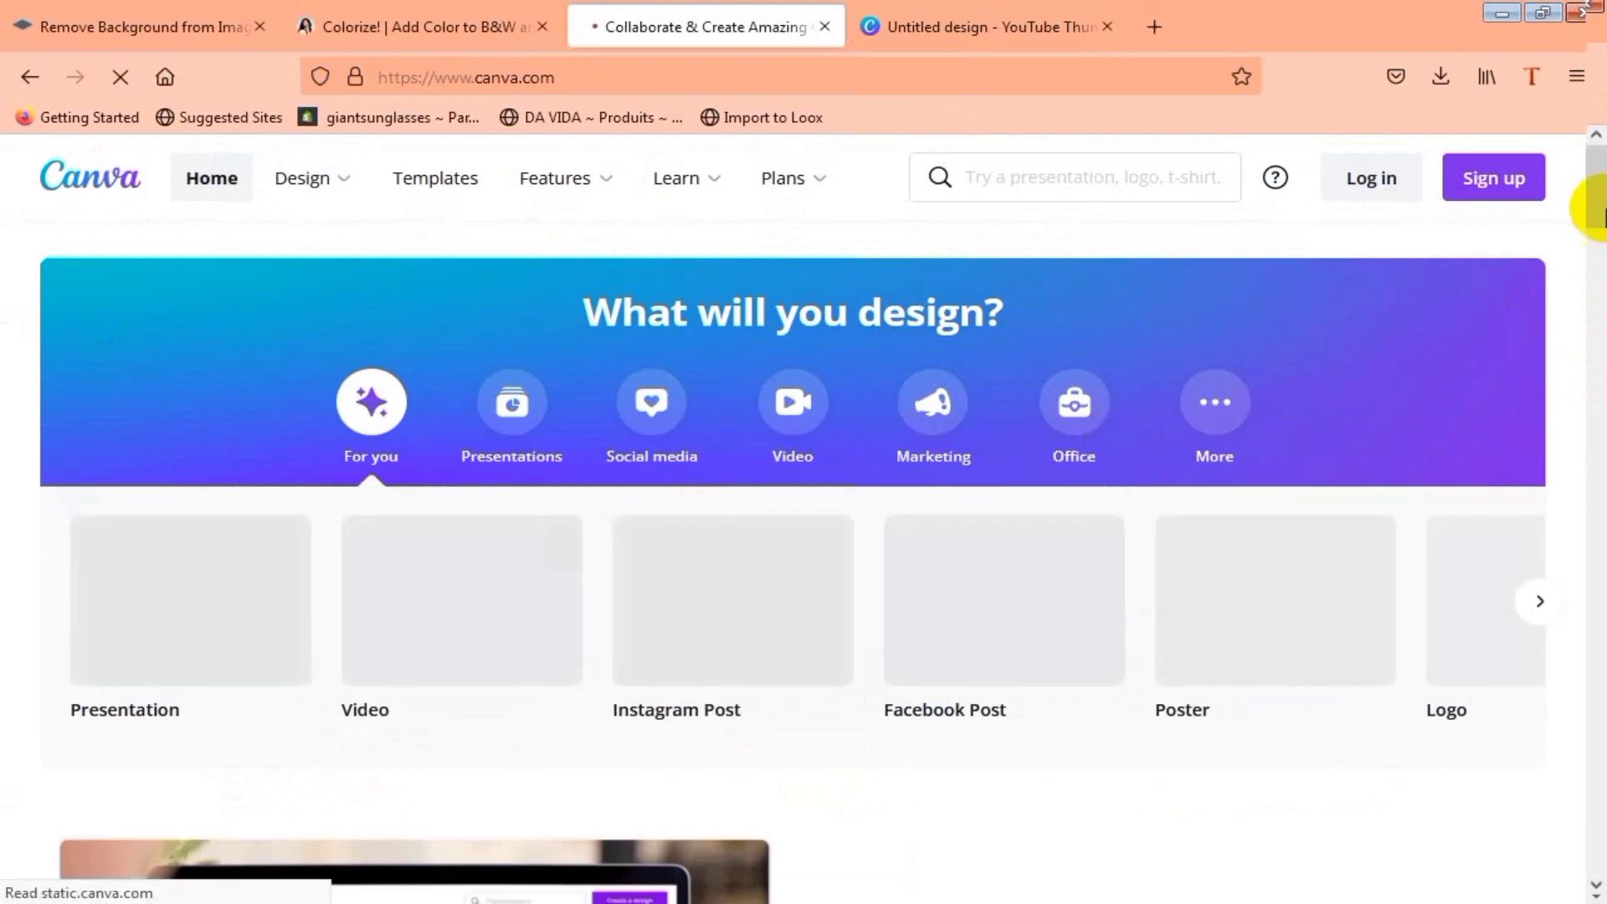
# Step: Browse the suggested design types on the Canva home page and start a new YouTube Thumbnail design
pyautogui.scroll(-2, 1595, 201)
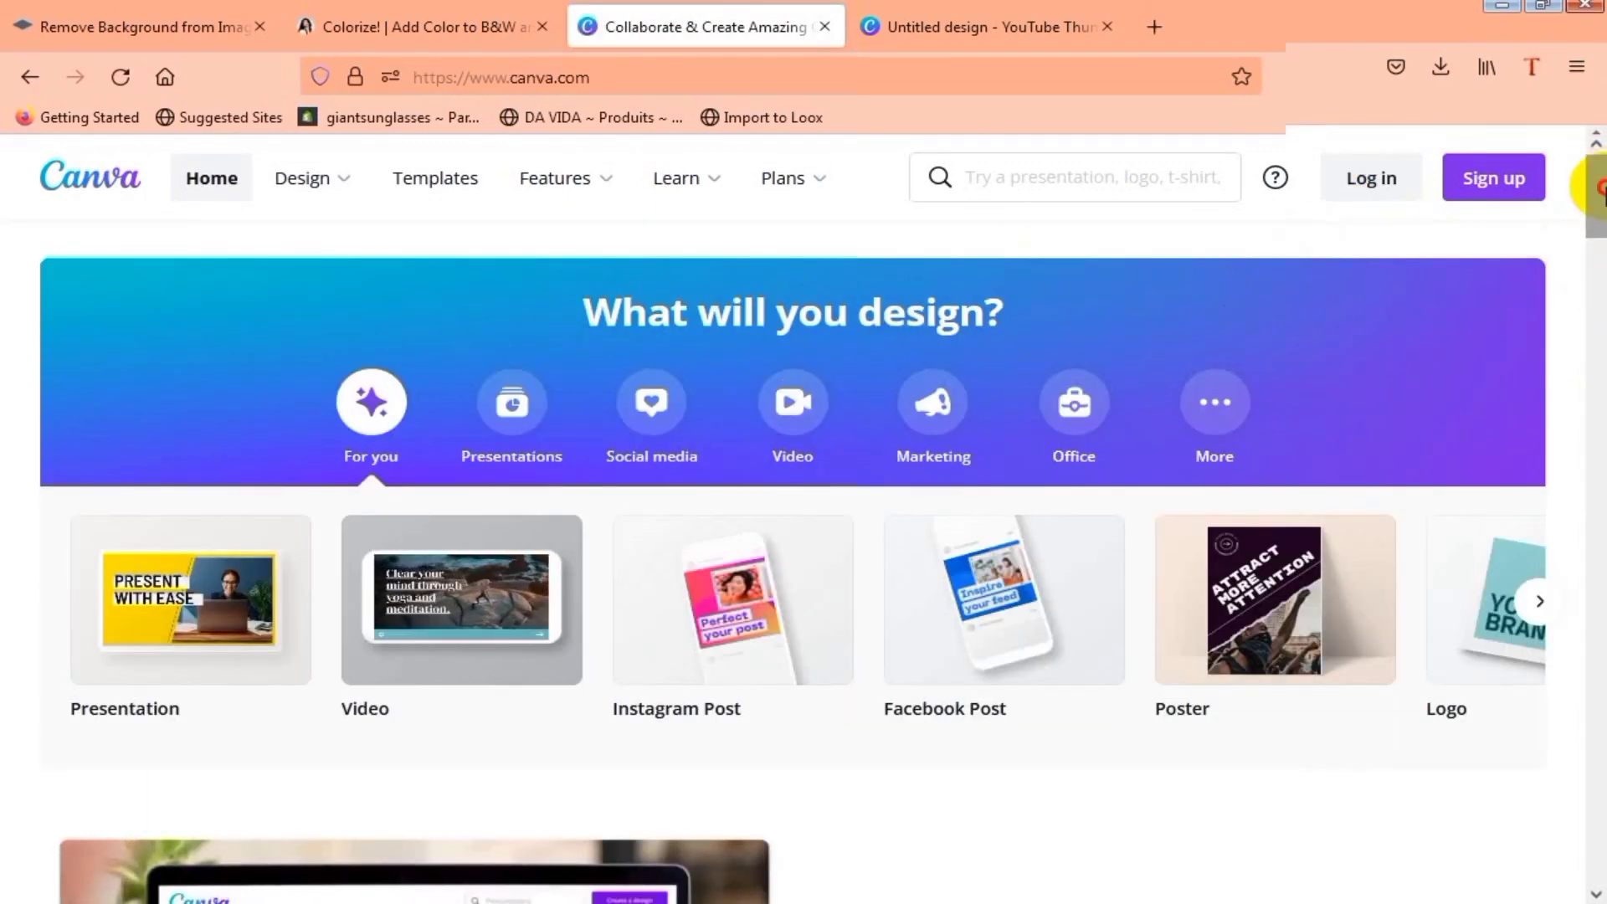
pyautogui.scroll(-3, 1588, 194)
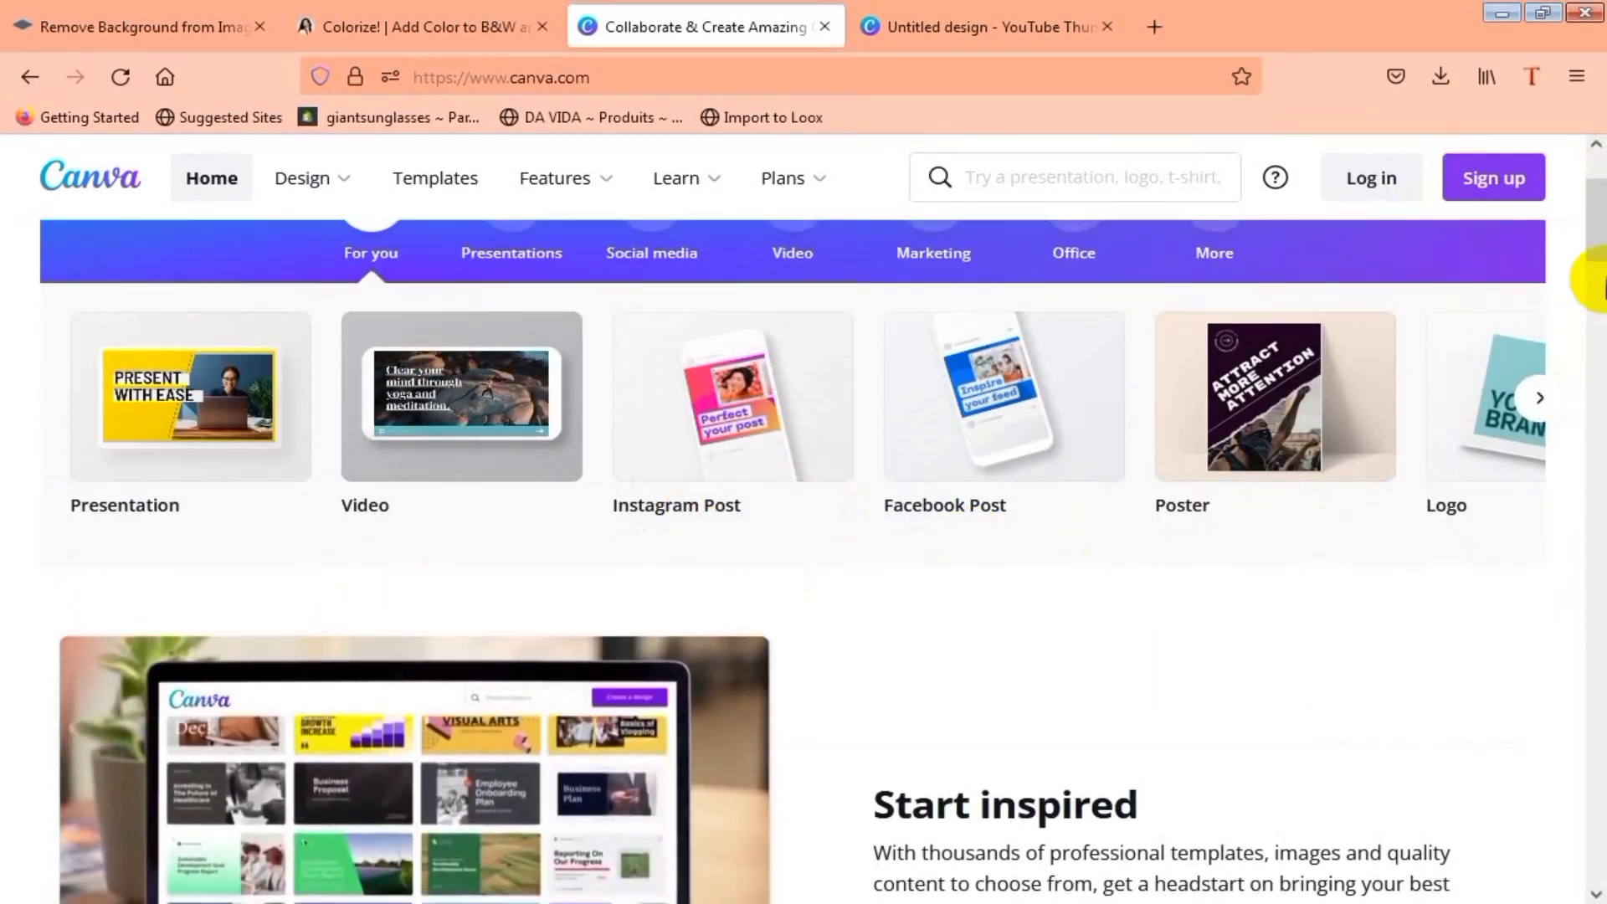
pyautogui.scroll(2, 1588, 251)
pyautogui.click(1544, 561)
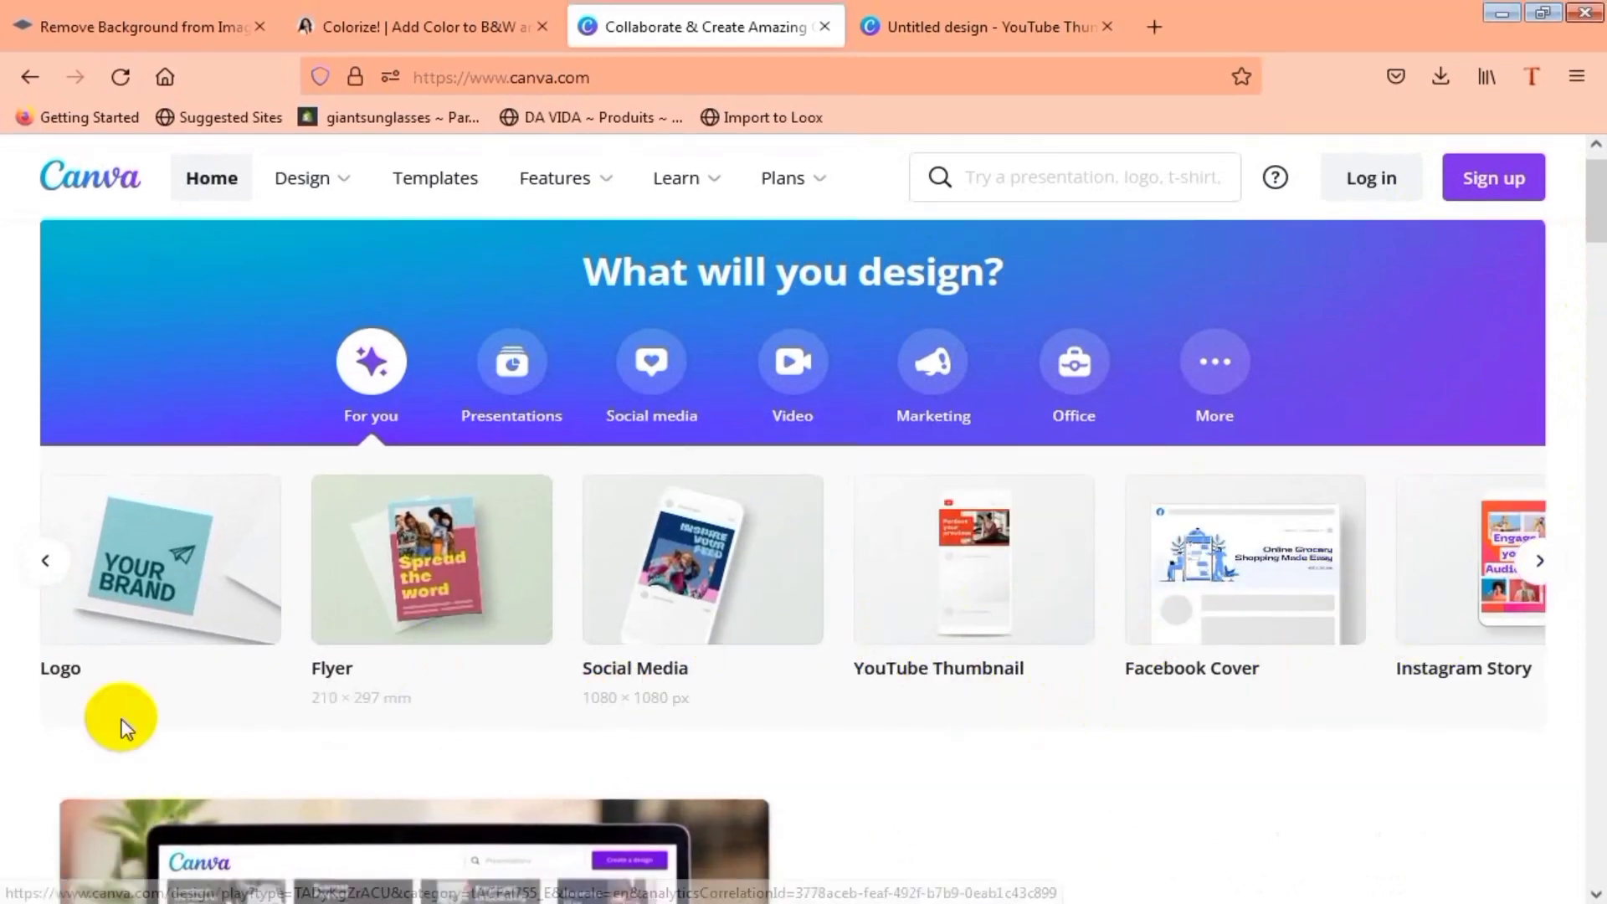
pyautogui.click(45, 561)
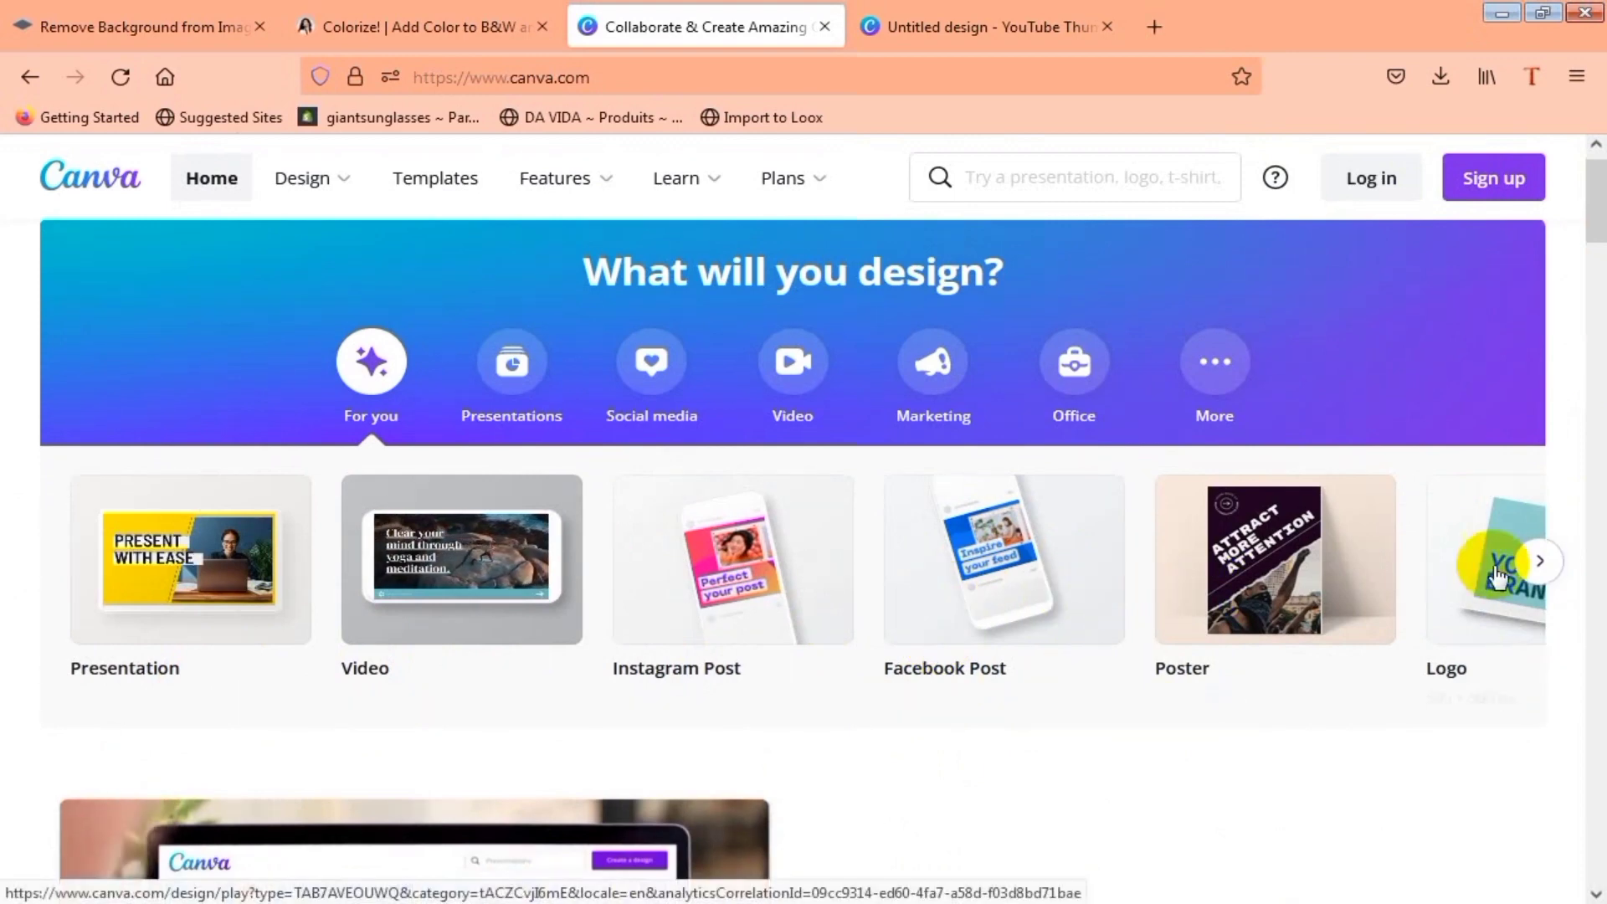
pyautogui.click(1540, 561)
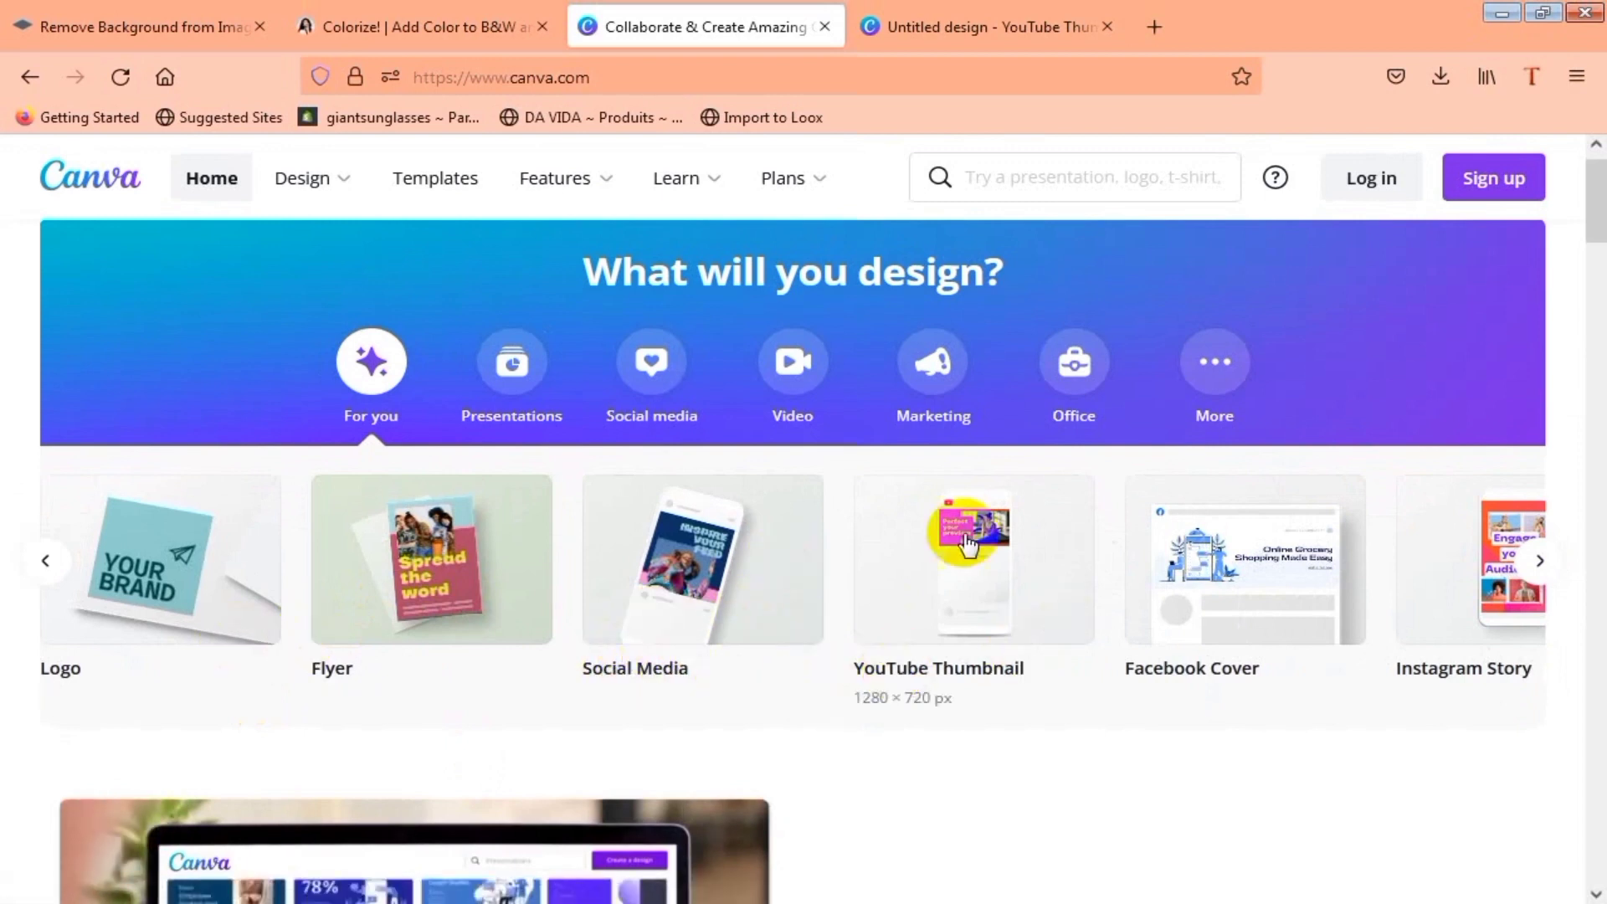
pyautogui.click(1010, 563)
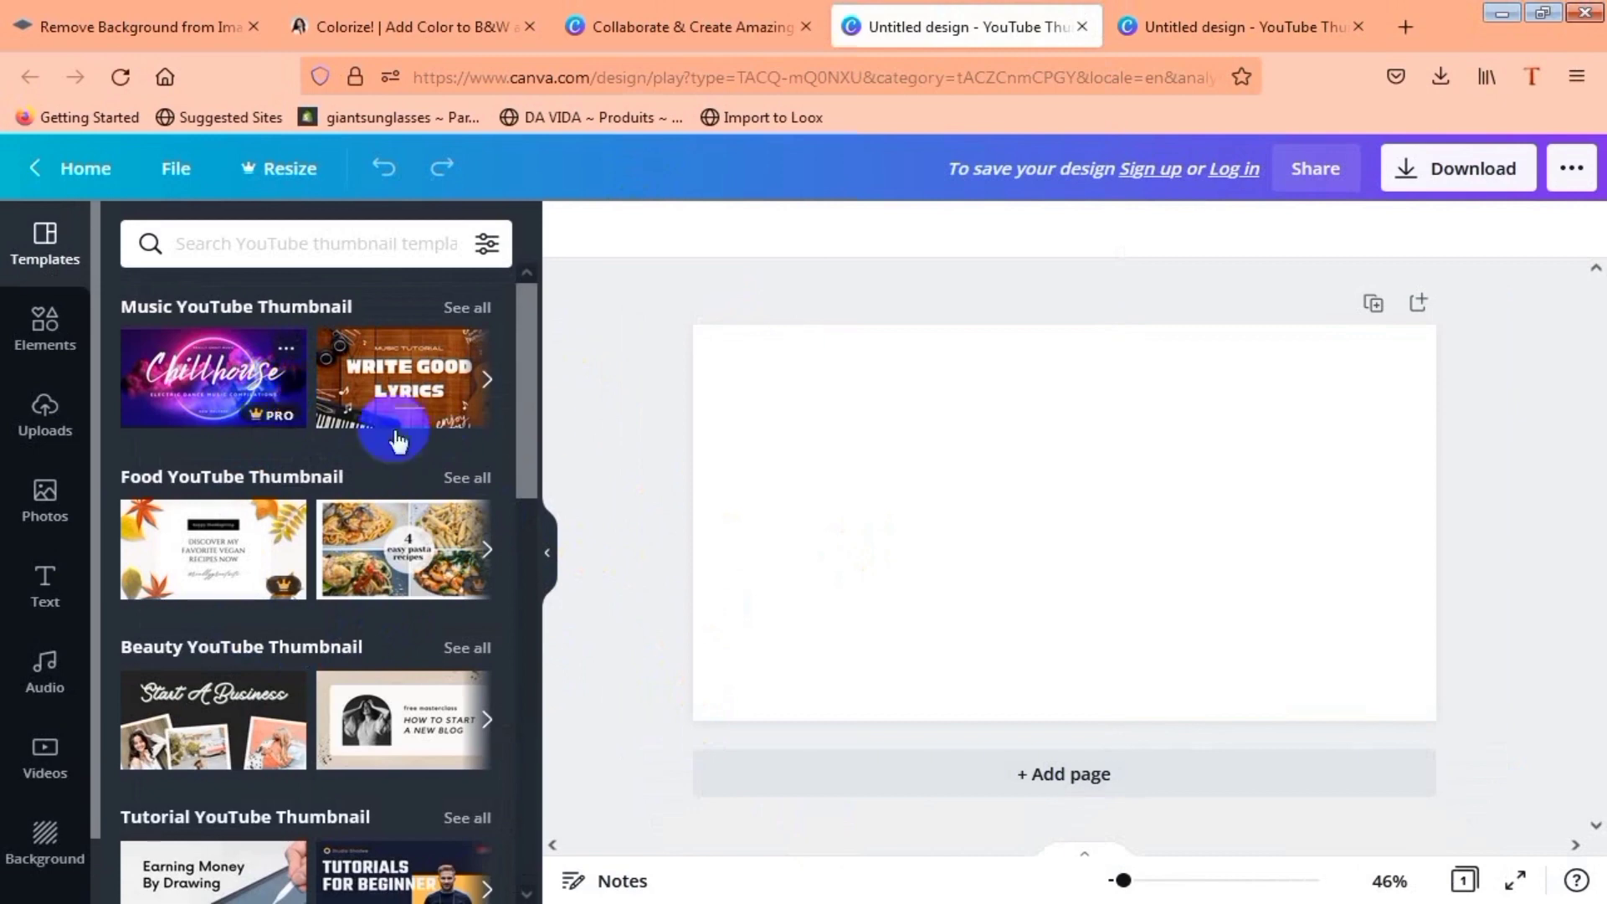
# Step: Apply the free "Earning Money By Drawing" template from the Tutorial YouTube Thumbnail group to the blank page
pyautogui.moveTo(534, 408); pyautogui.dragTo(553, 544)
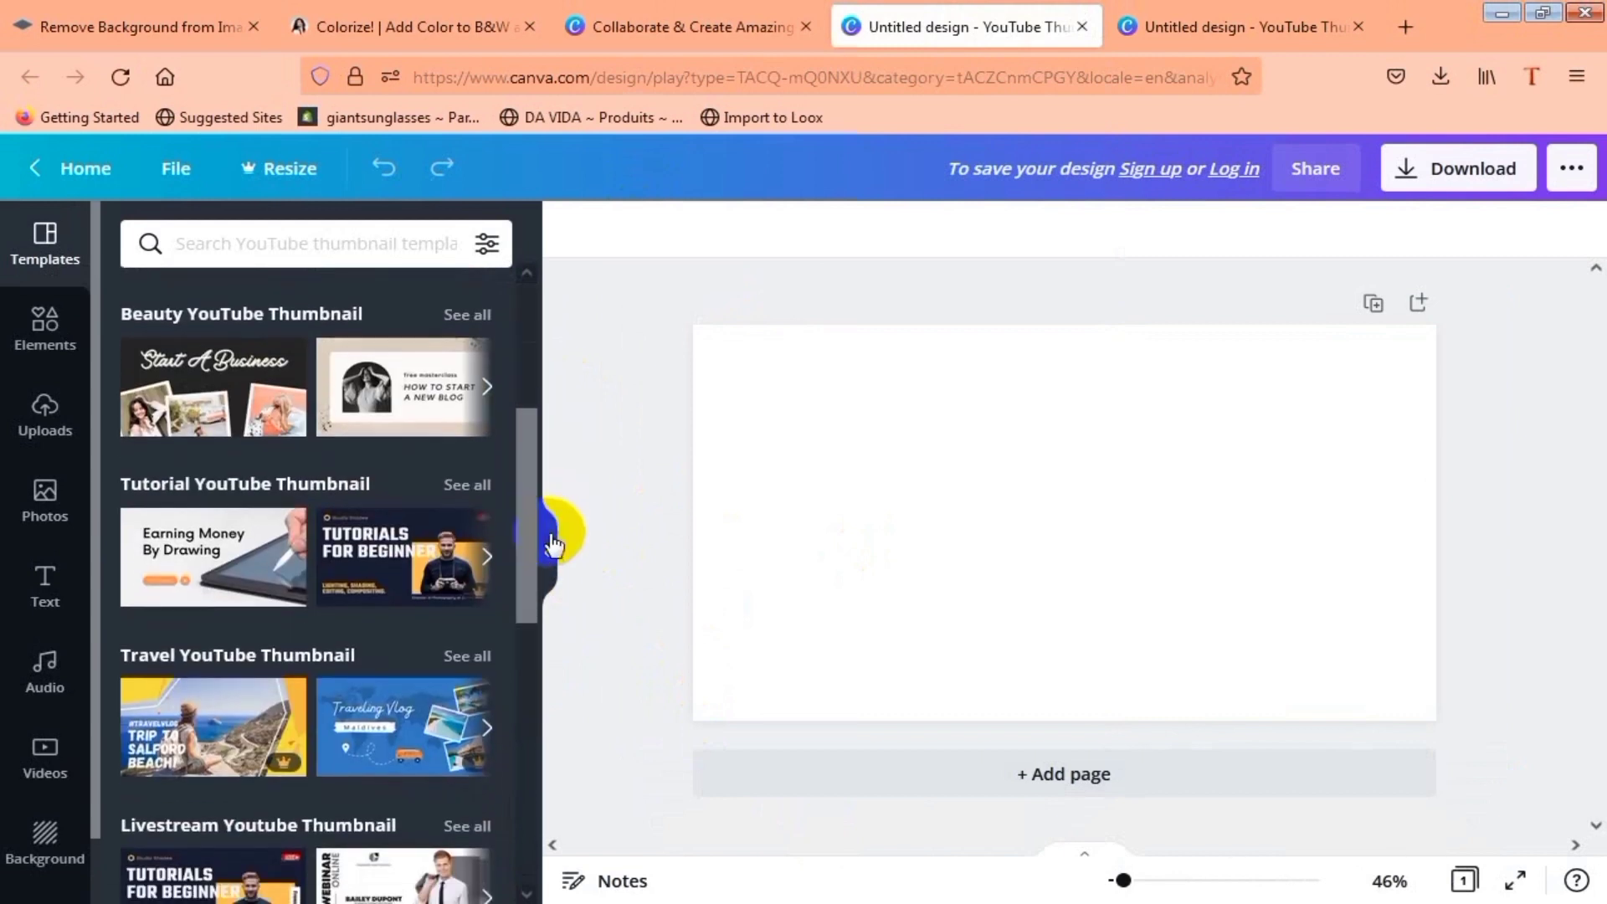
pyautogui.click(201, 559)
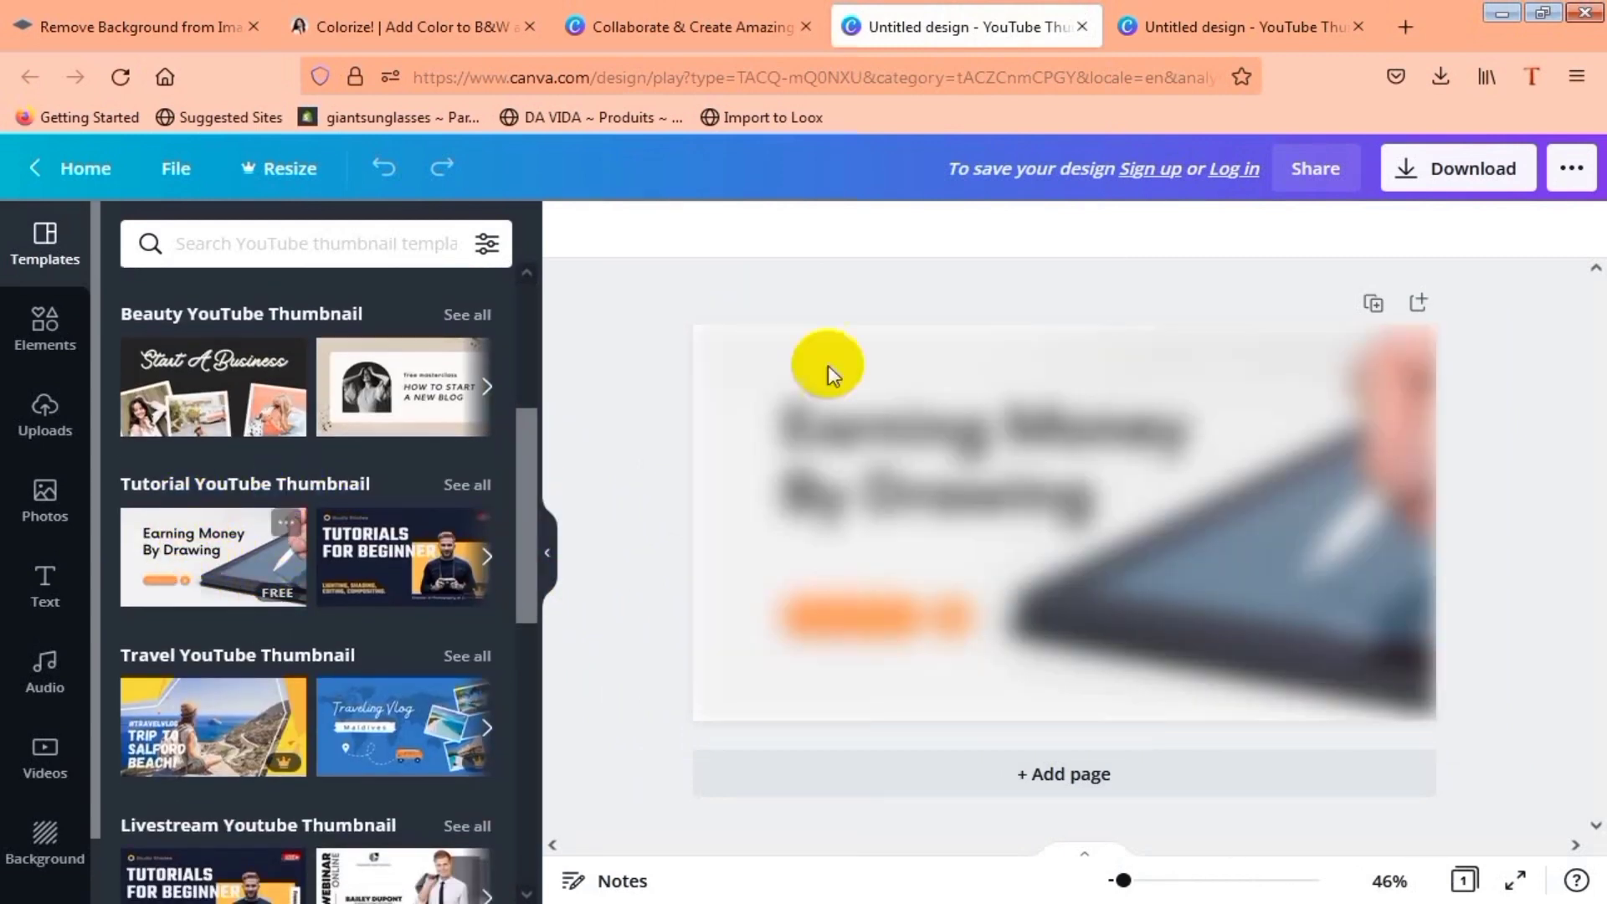
pyautogui.click(1083, 692)
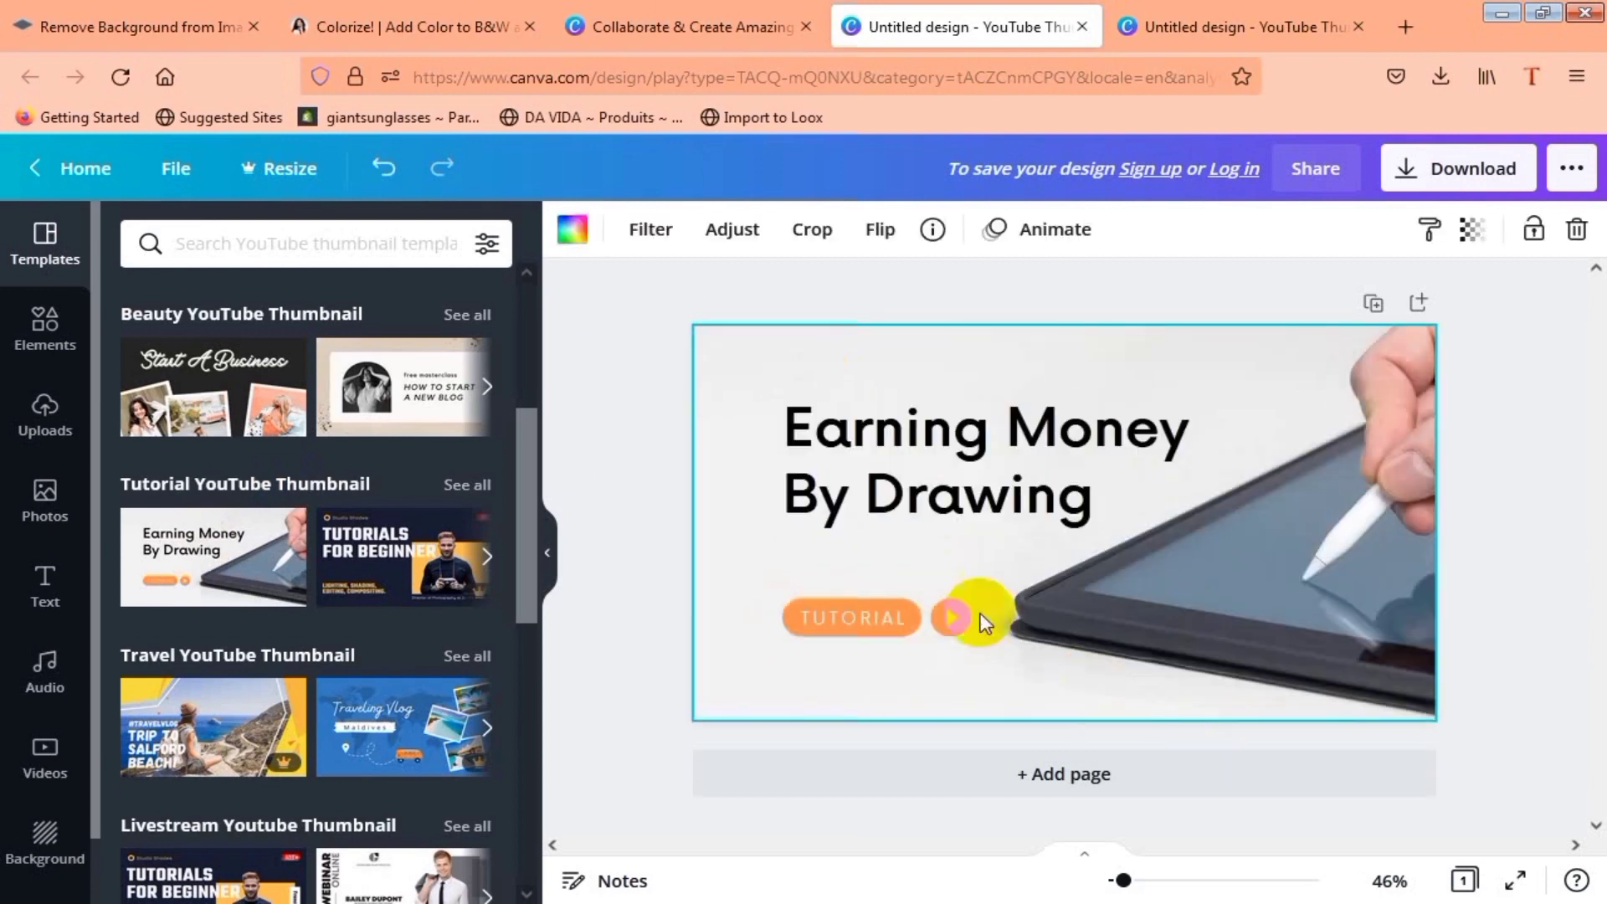
# Step: Replace the TUTORIAL text on the thumbnail's orange button with "click here"
pyautogui.click(859, 619)
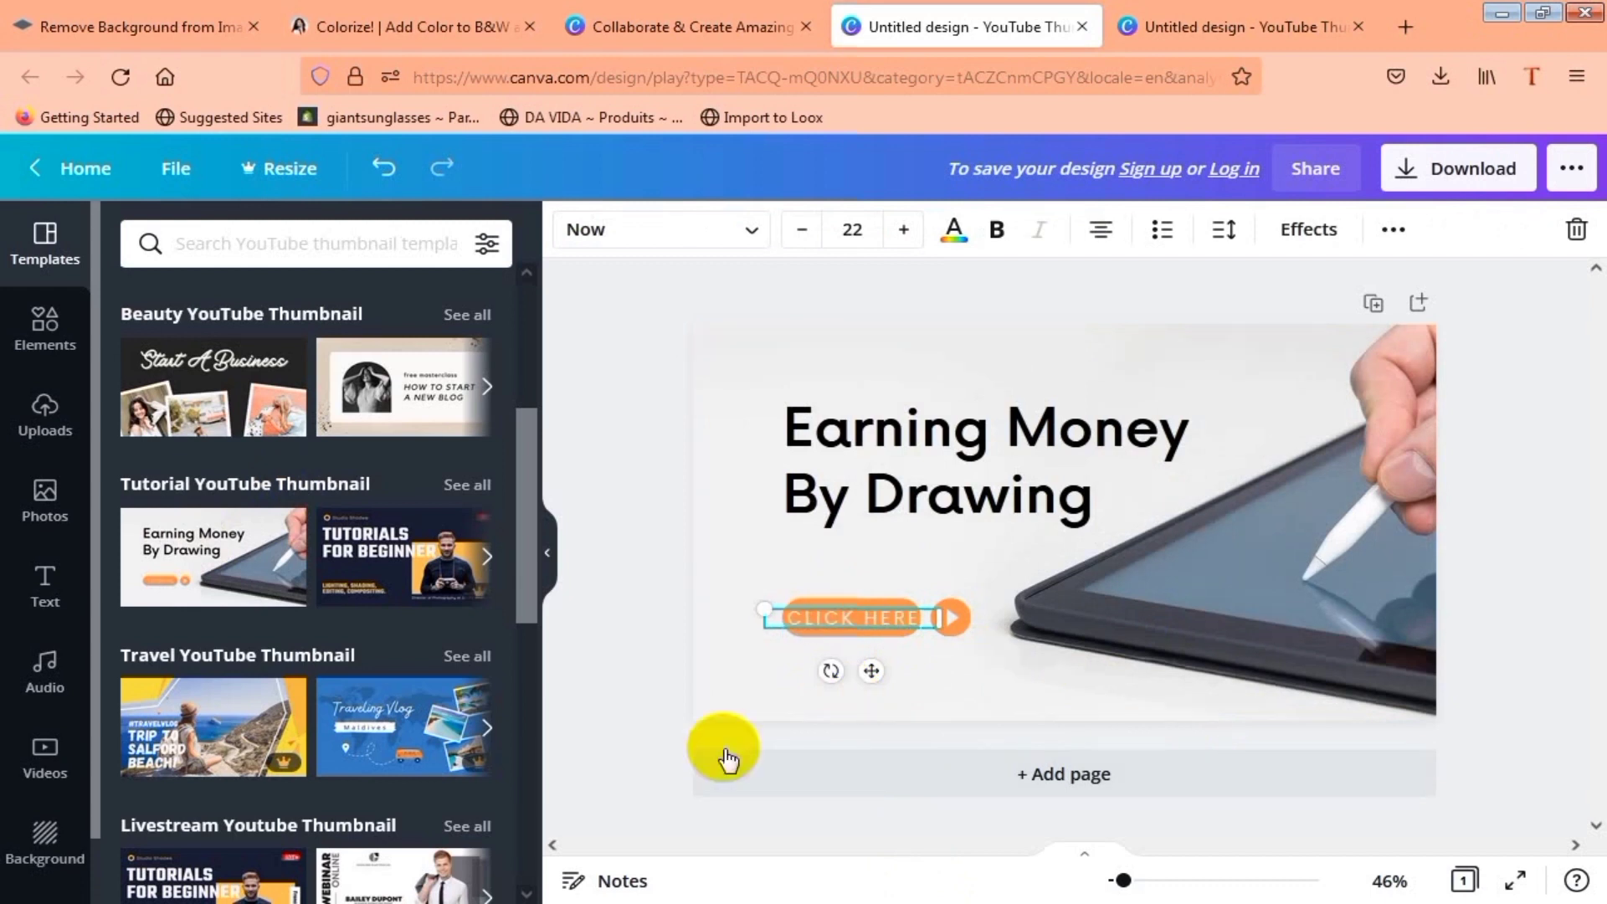
pyautogui.click(862, 477)
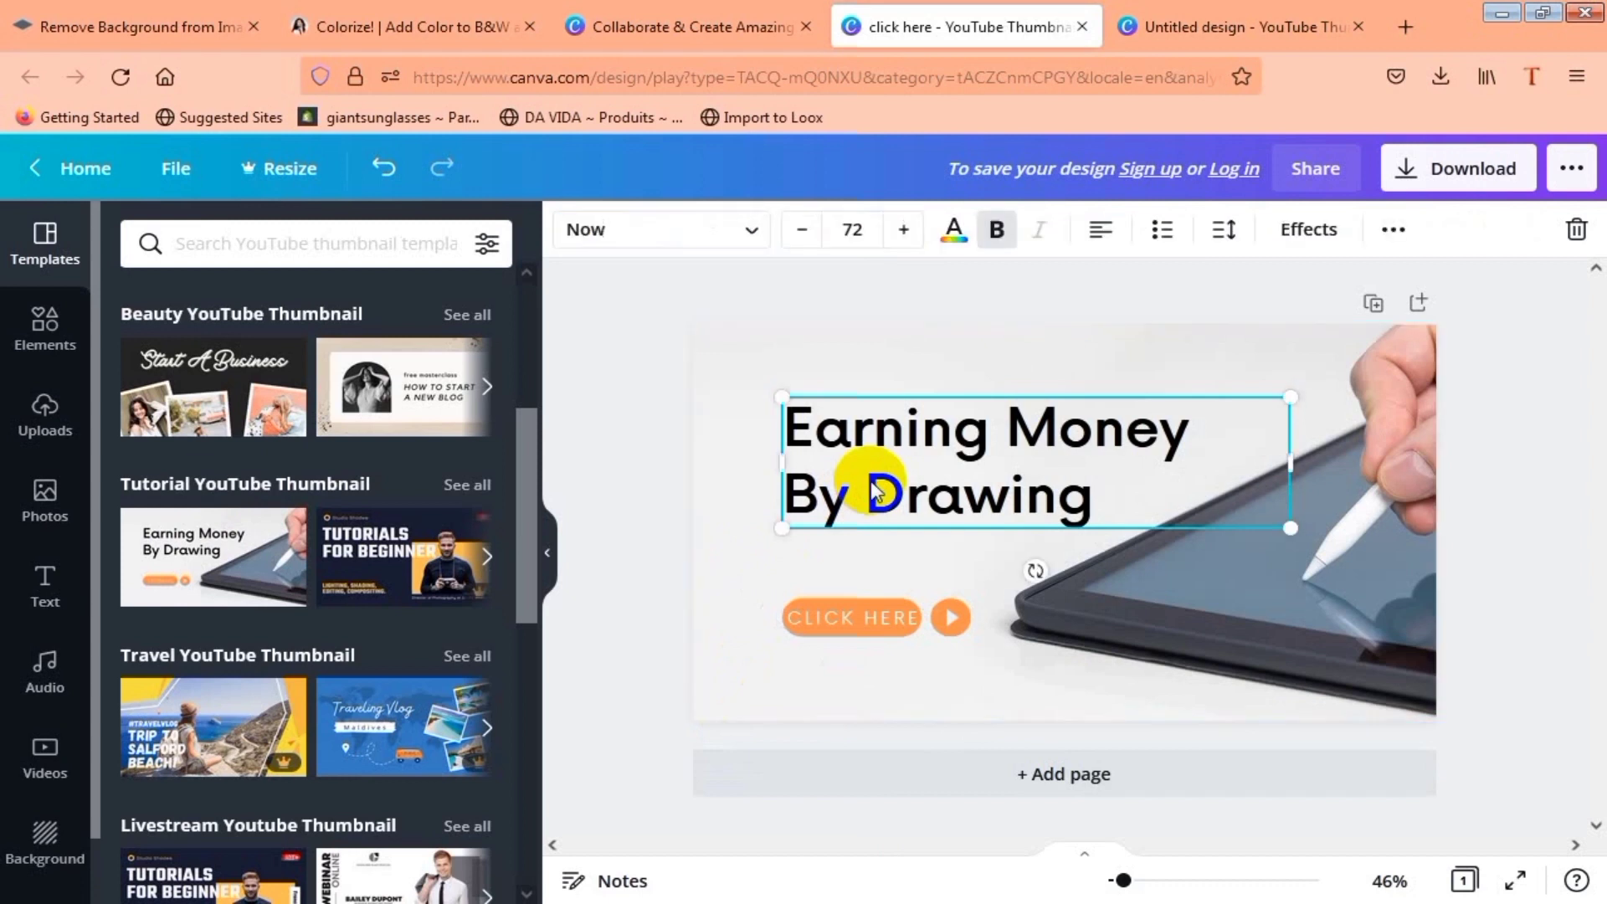
# Step: Replace the "Earning Money By Drawing" headline with "Online Earning", "Techincal business" and "skills channel" on separate lines
pyautogui.doubleClick(915, 452)
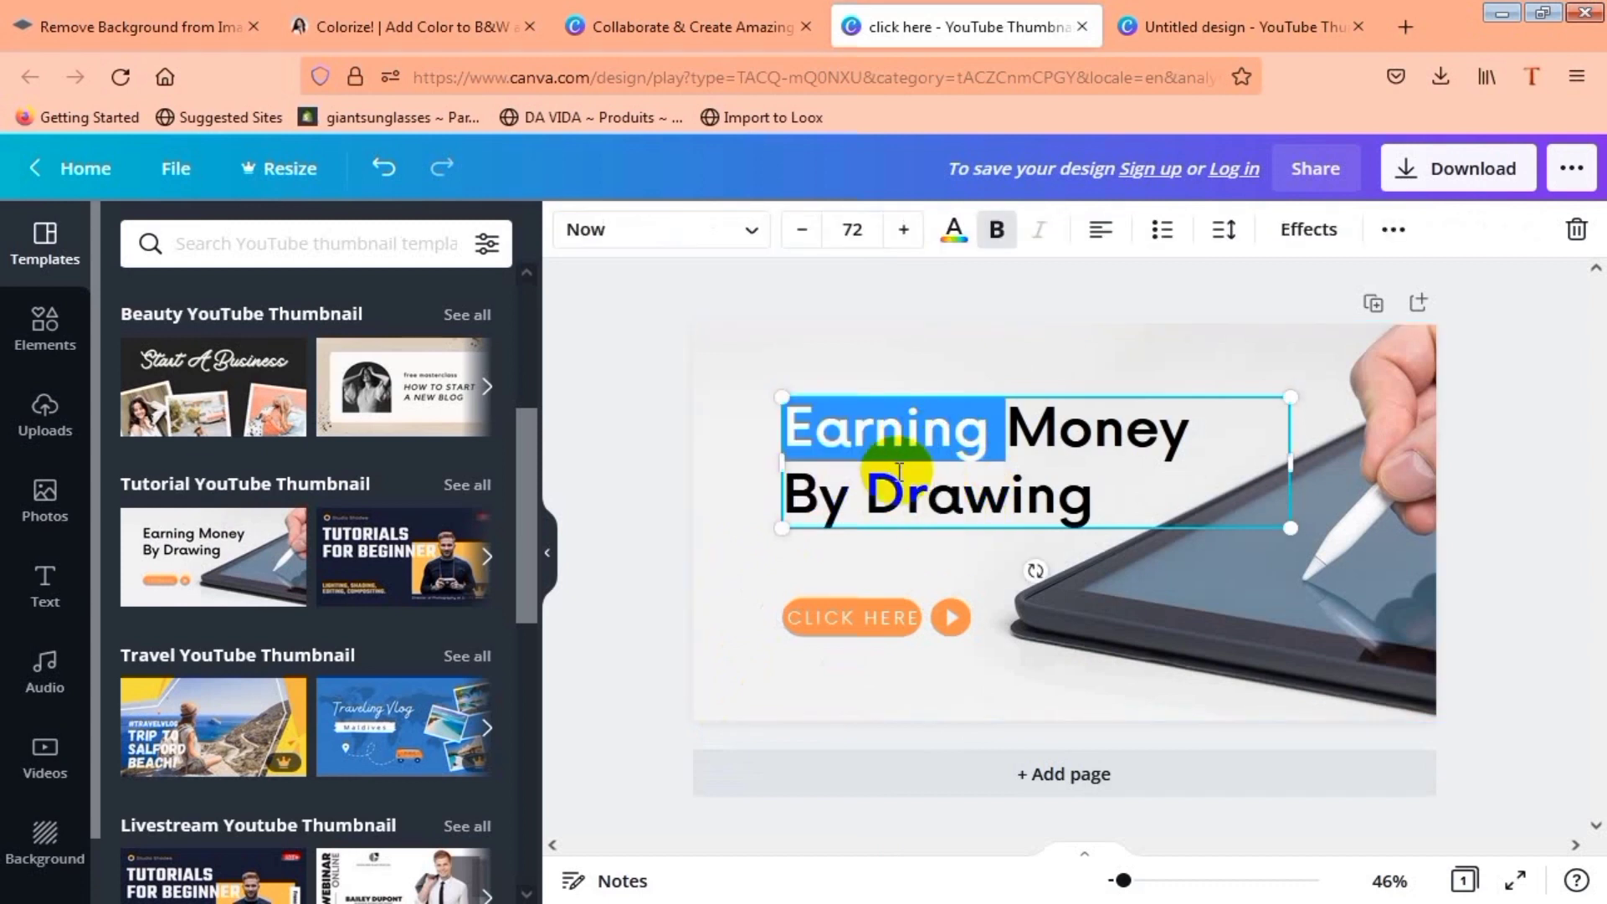
pyautogui.hotkey('ctrl', 'a')
pyautogui.press('BackSpace')
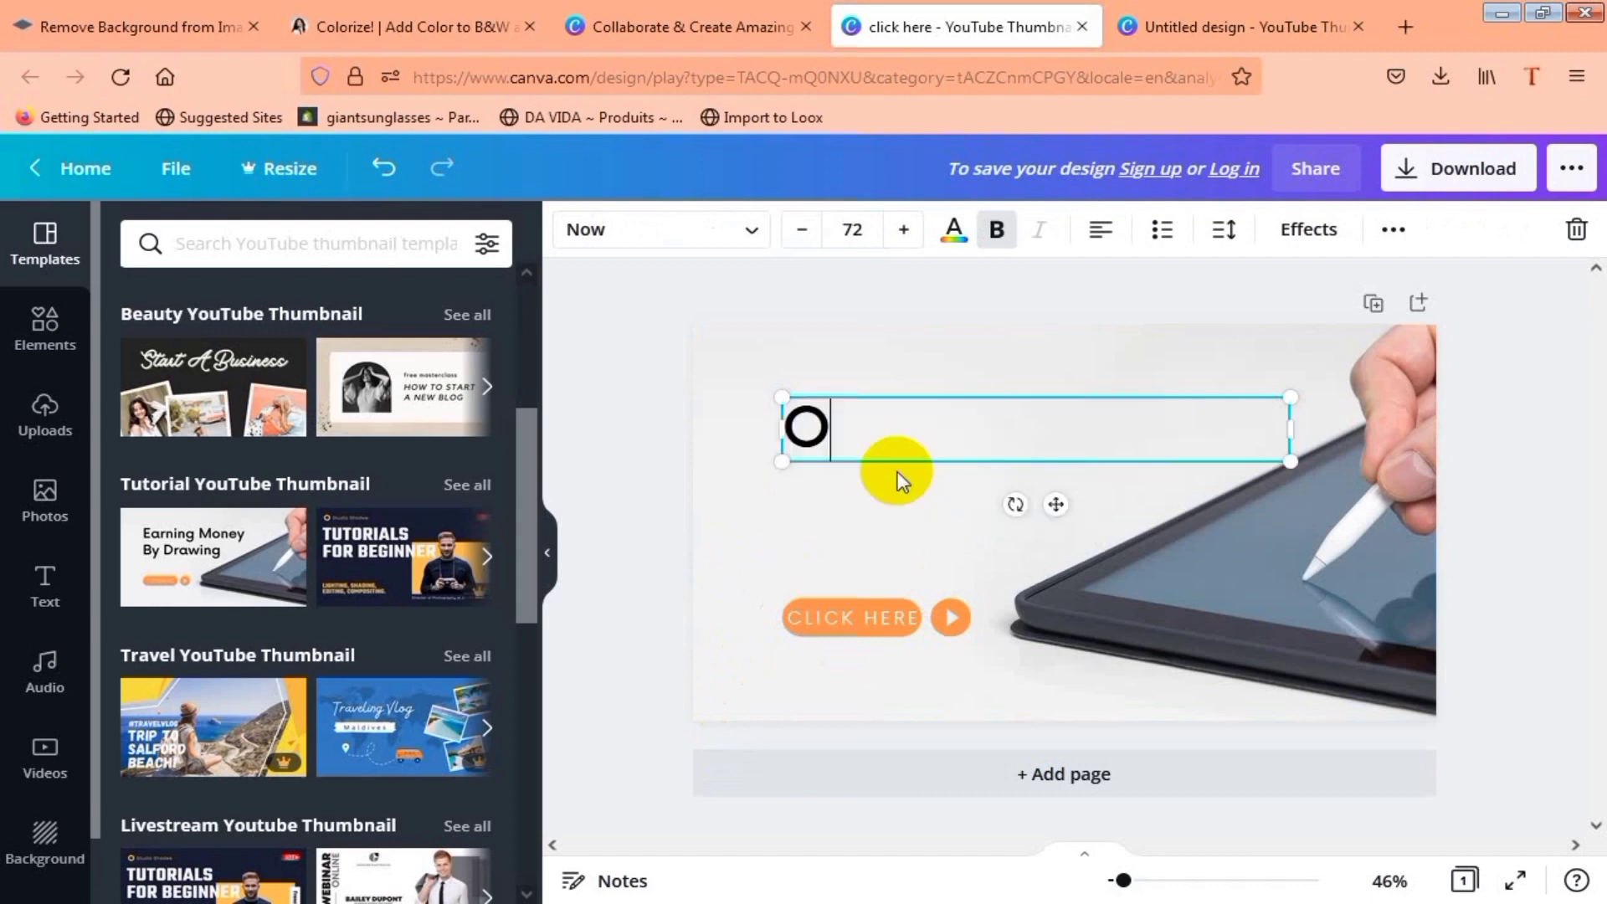
pyautogui.write('Online')
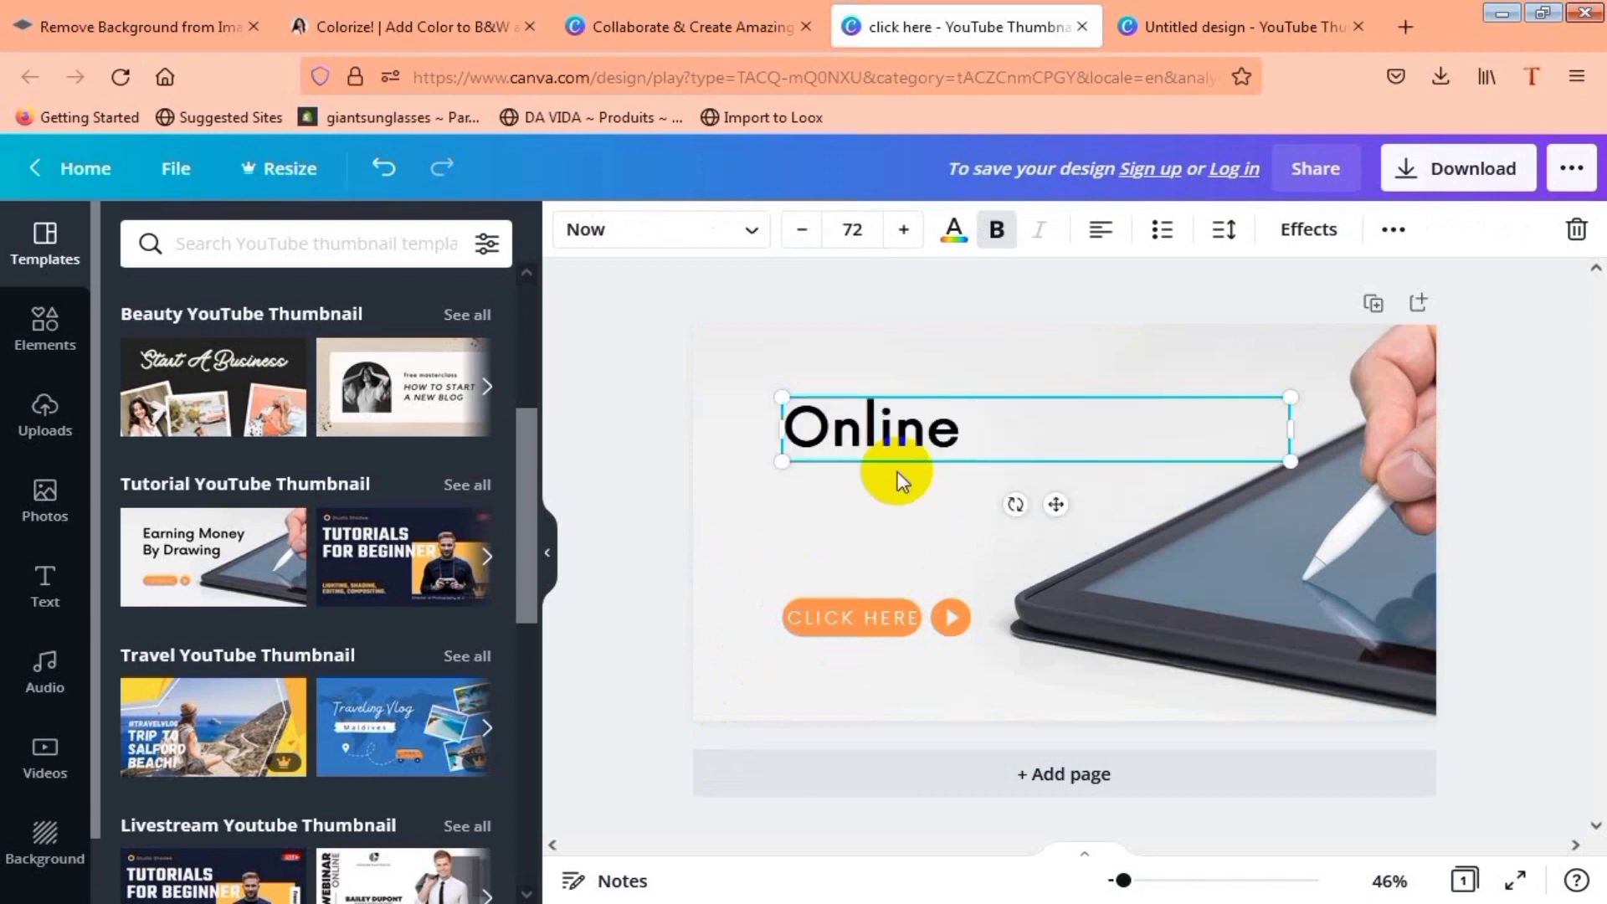
pyautogui.write(' e')
pyautogui.press('BackSpace')
pyautogui.write('Earning')
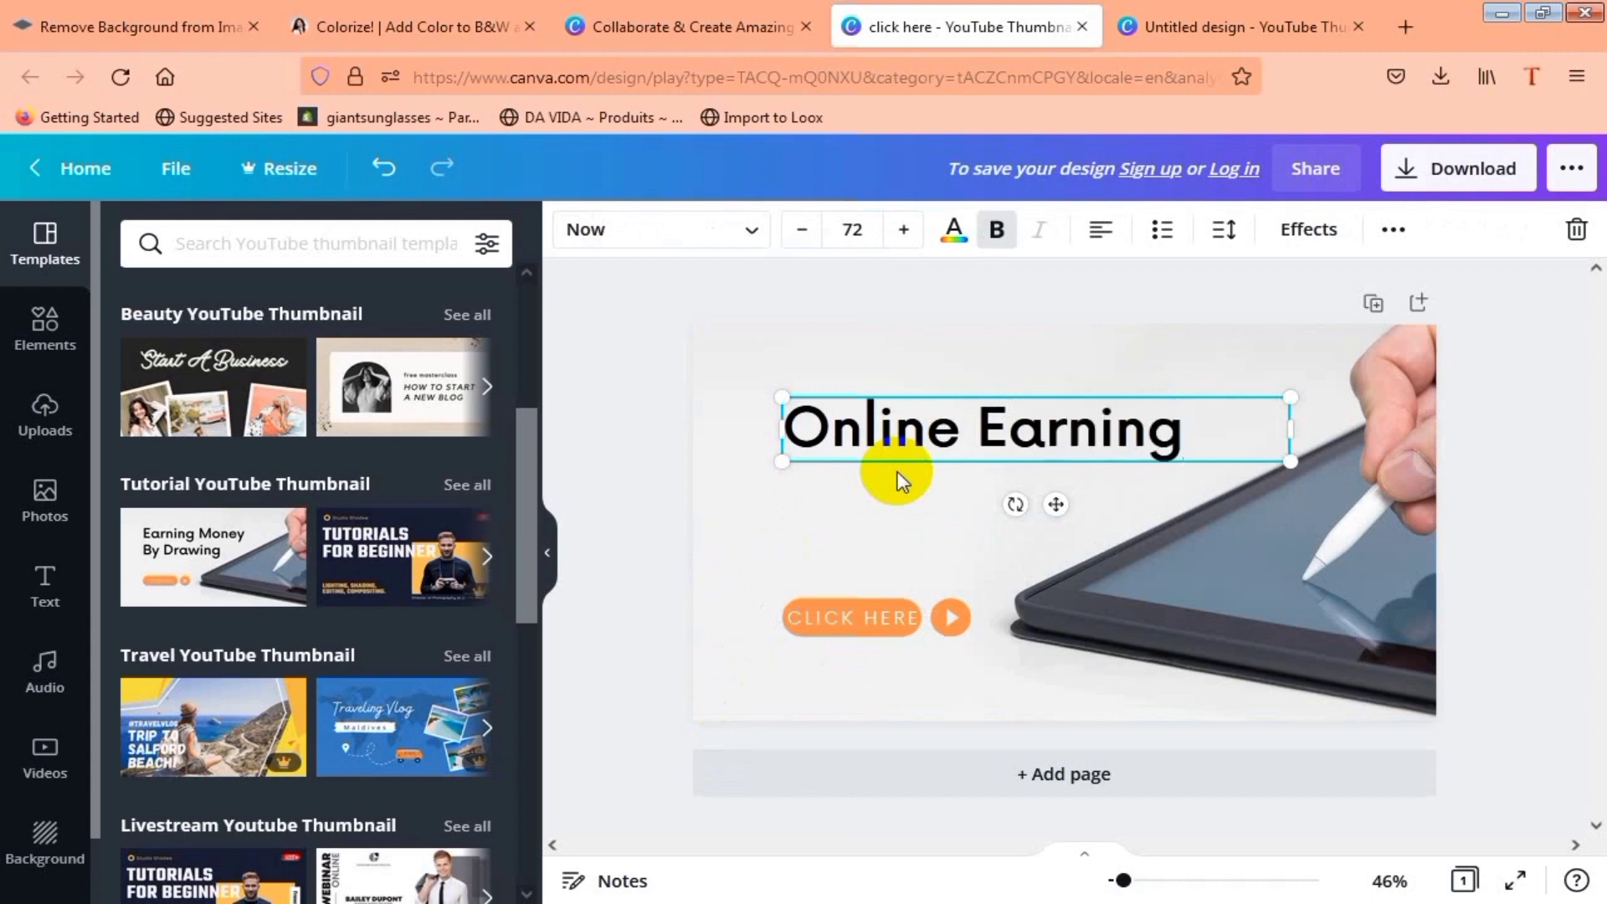
pyautogui.press('Return')
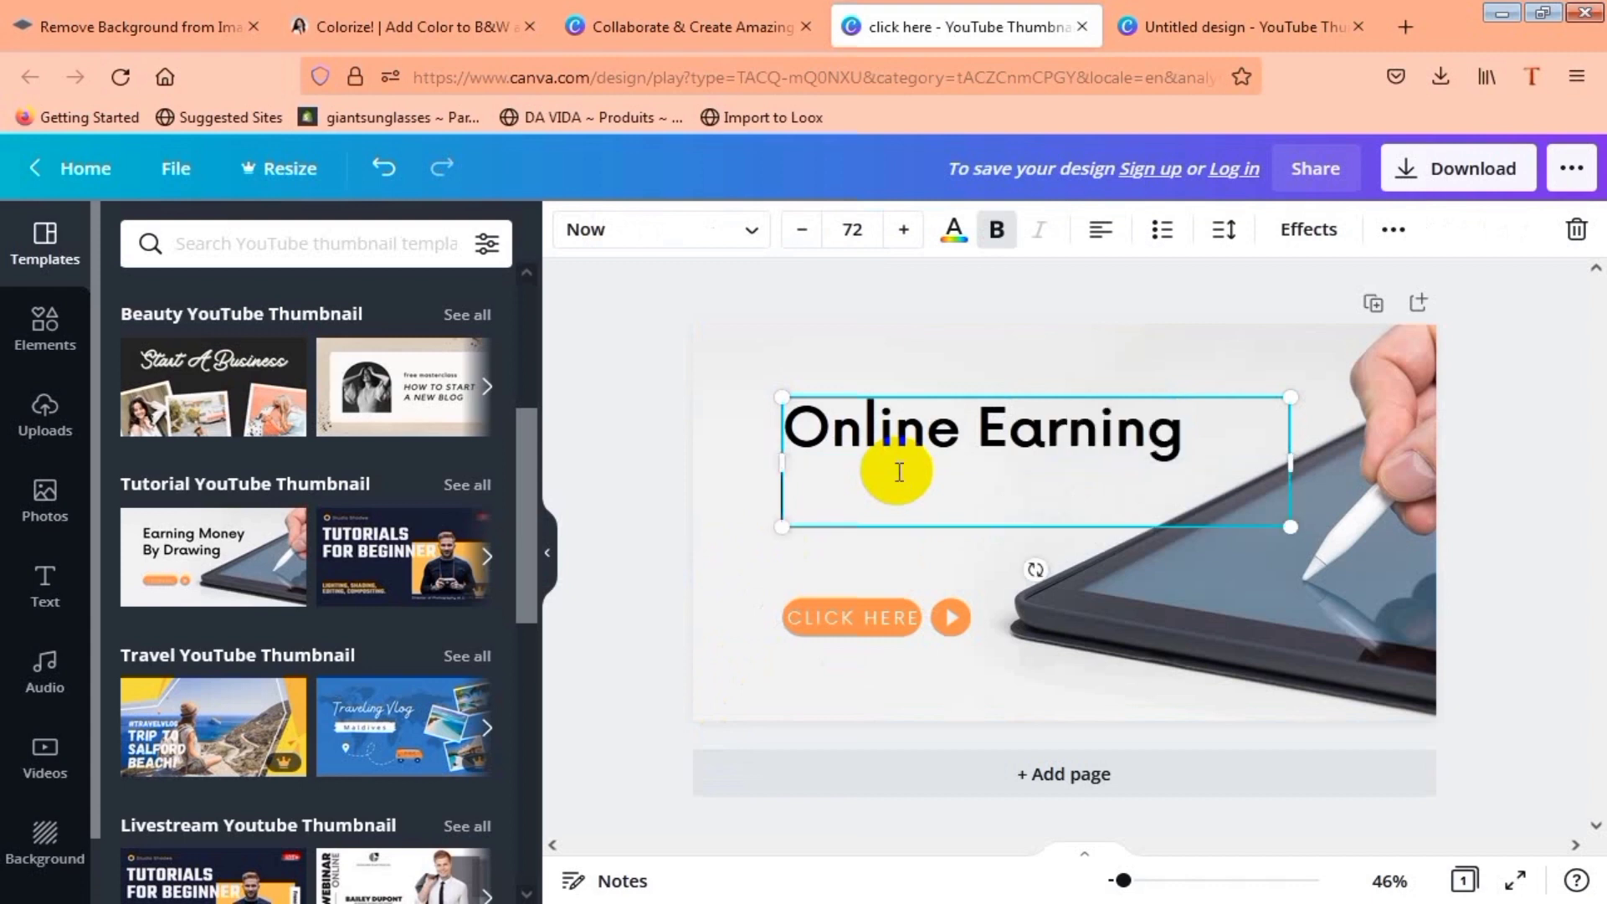
pyautogui.write('te')
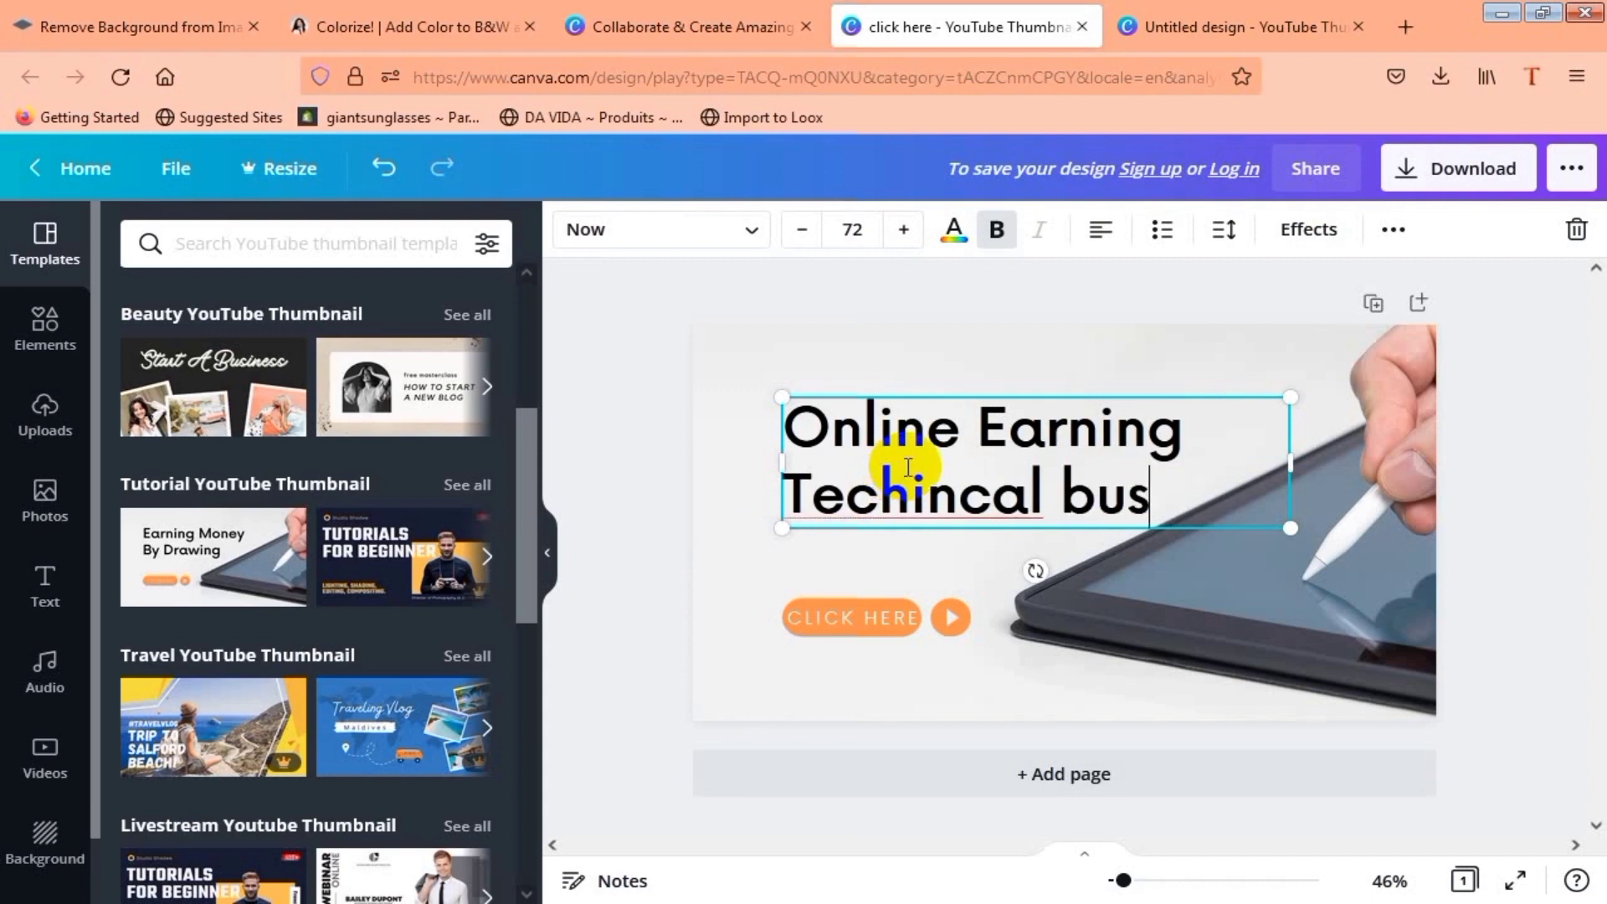
pyautogui.press('Return')
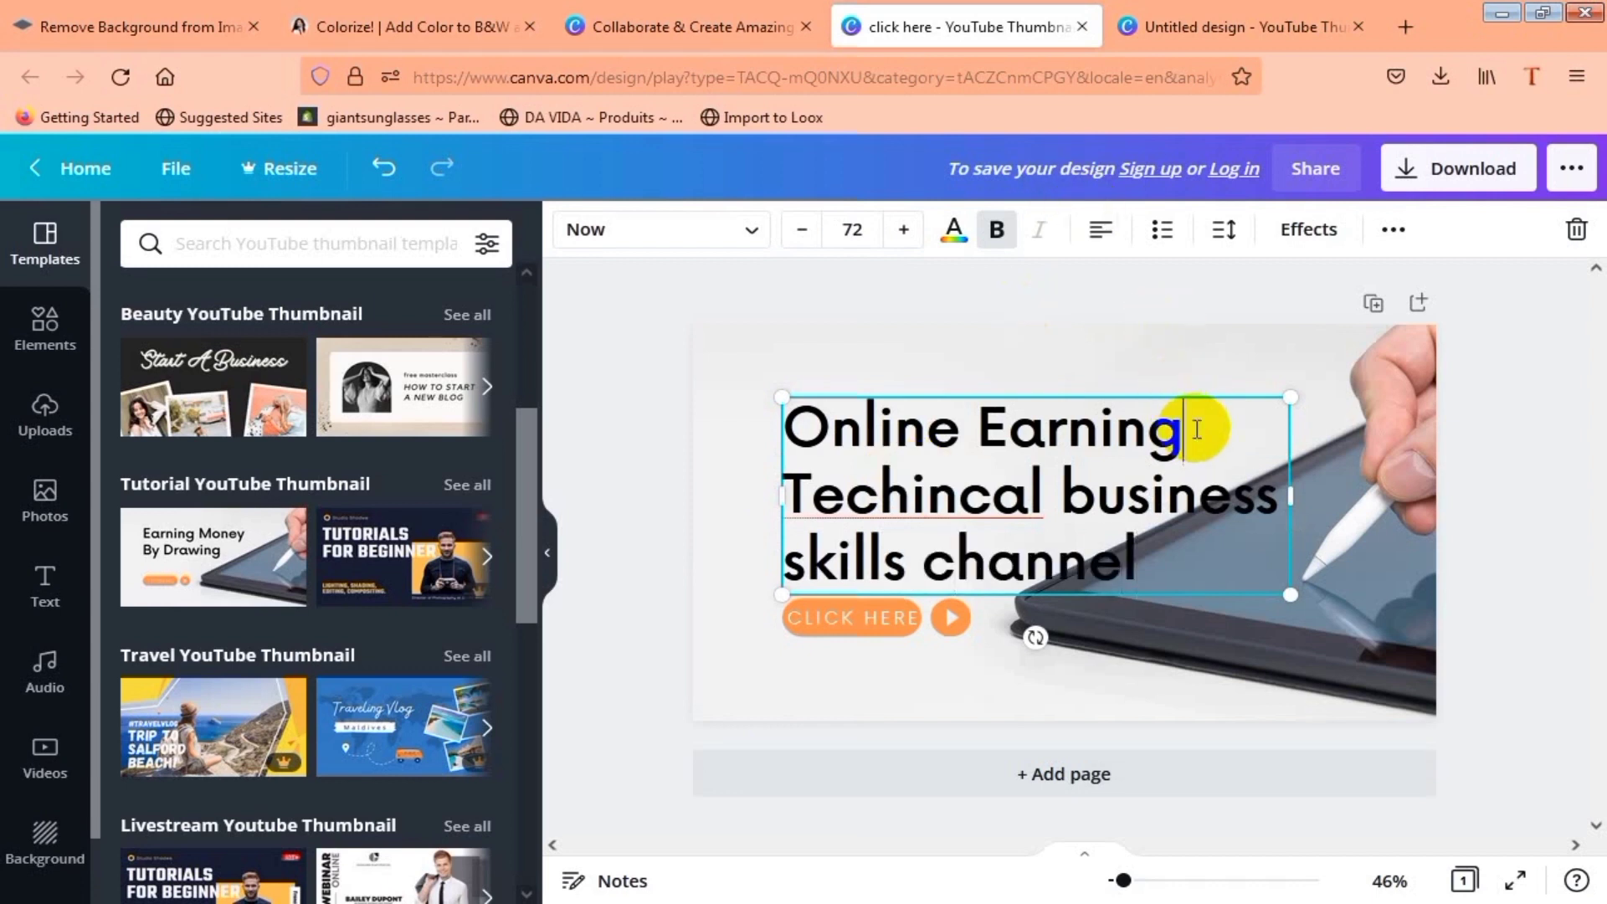
# Step: Insert "with" after "Online Earning" and remove the line breaks before "Techincal" and "skills" so the text flows together
pyautogui.write('th')
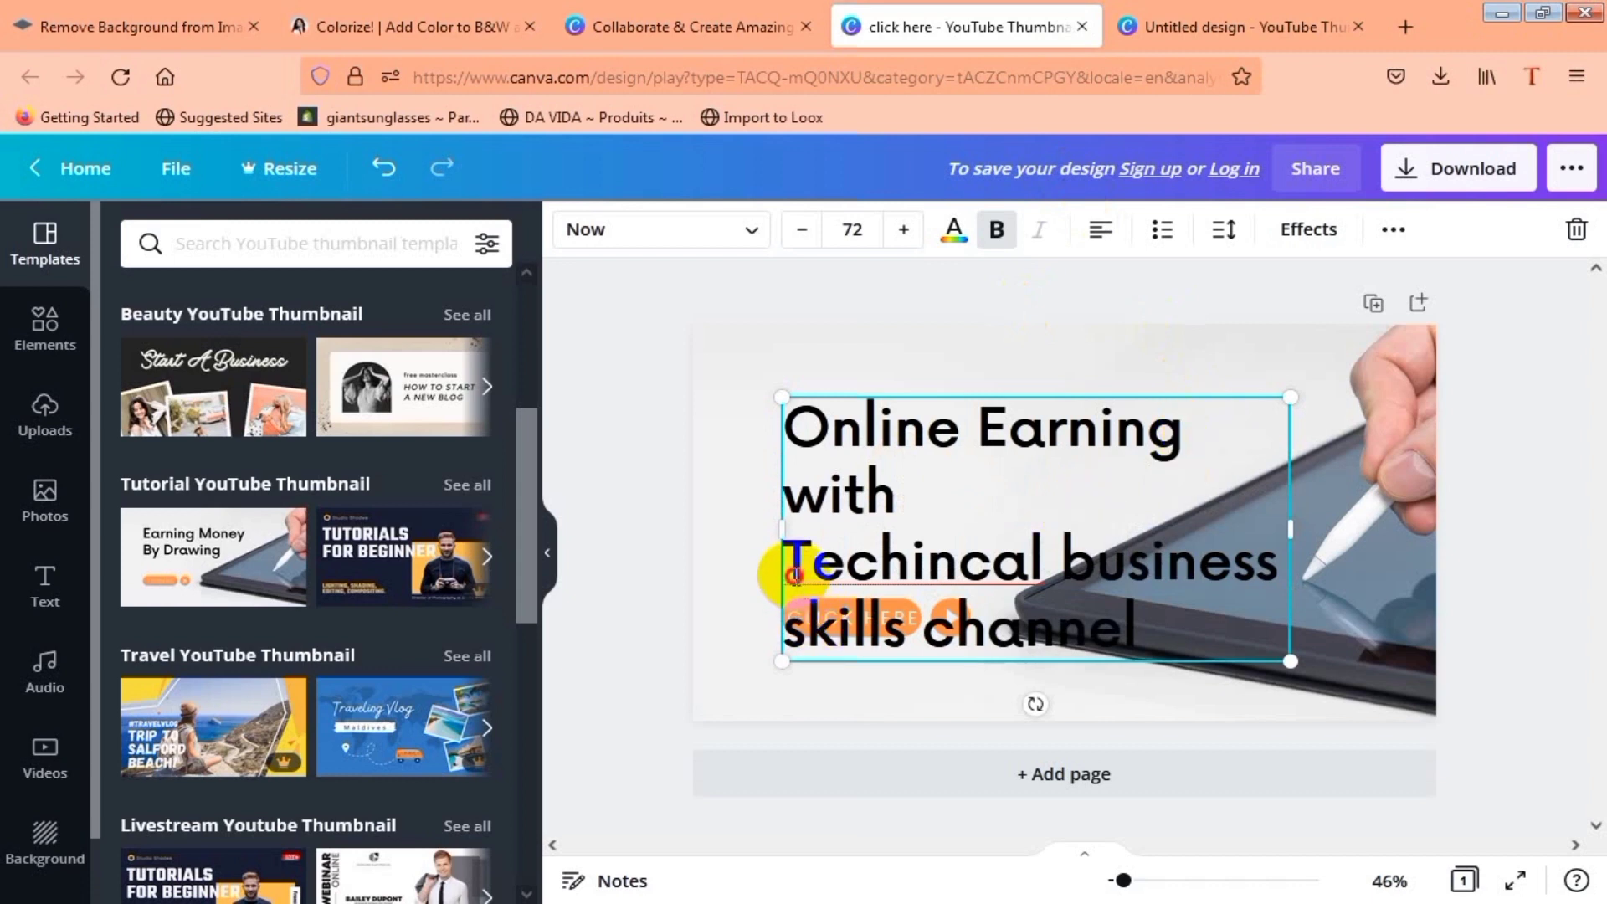
pyautogui.press('BackSpace')
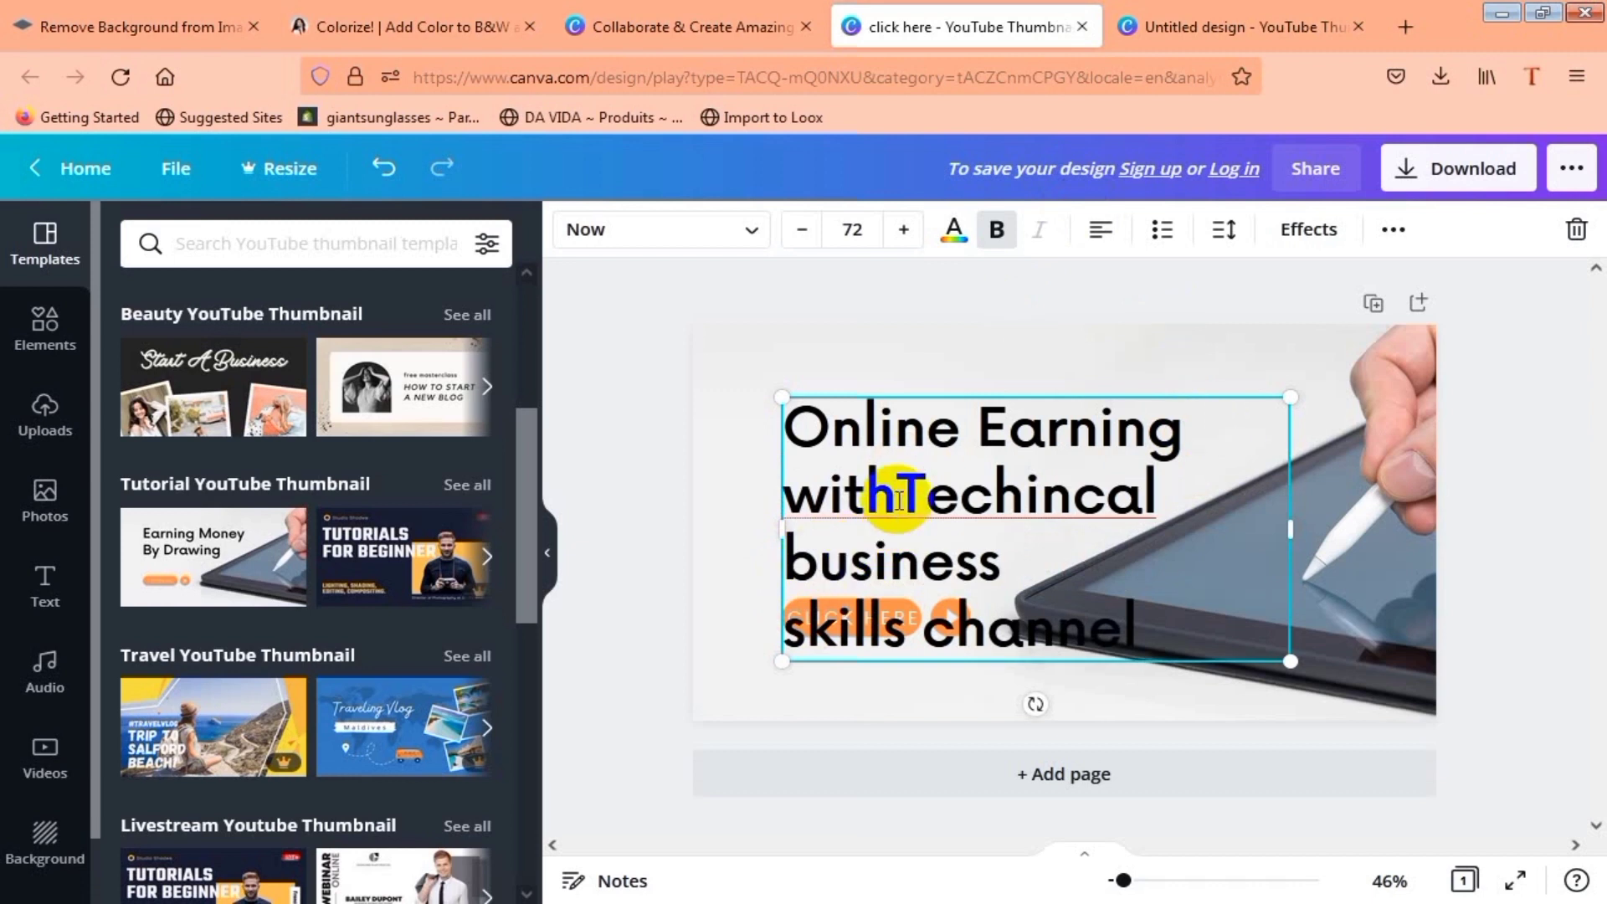
pyautogui.click(795, 596)
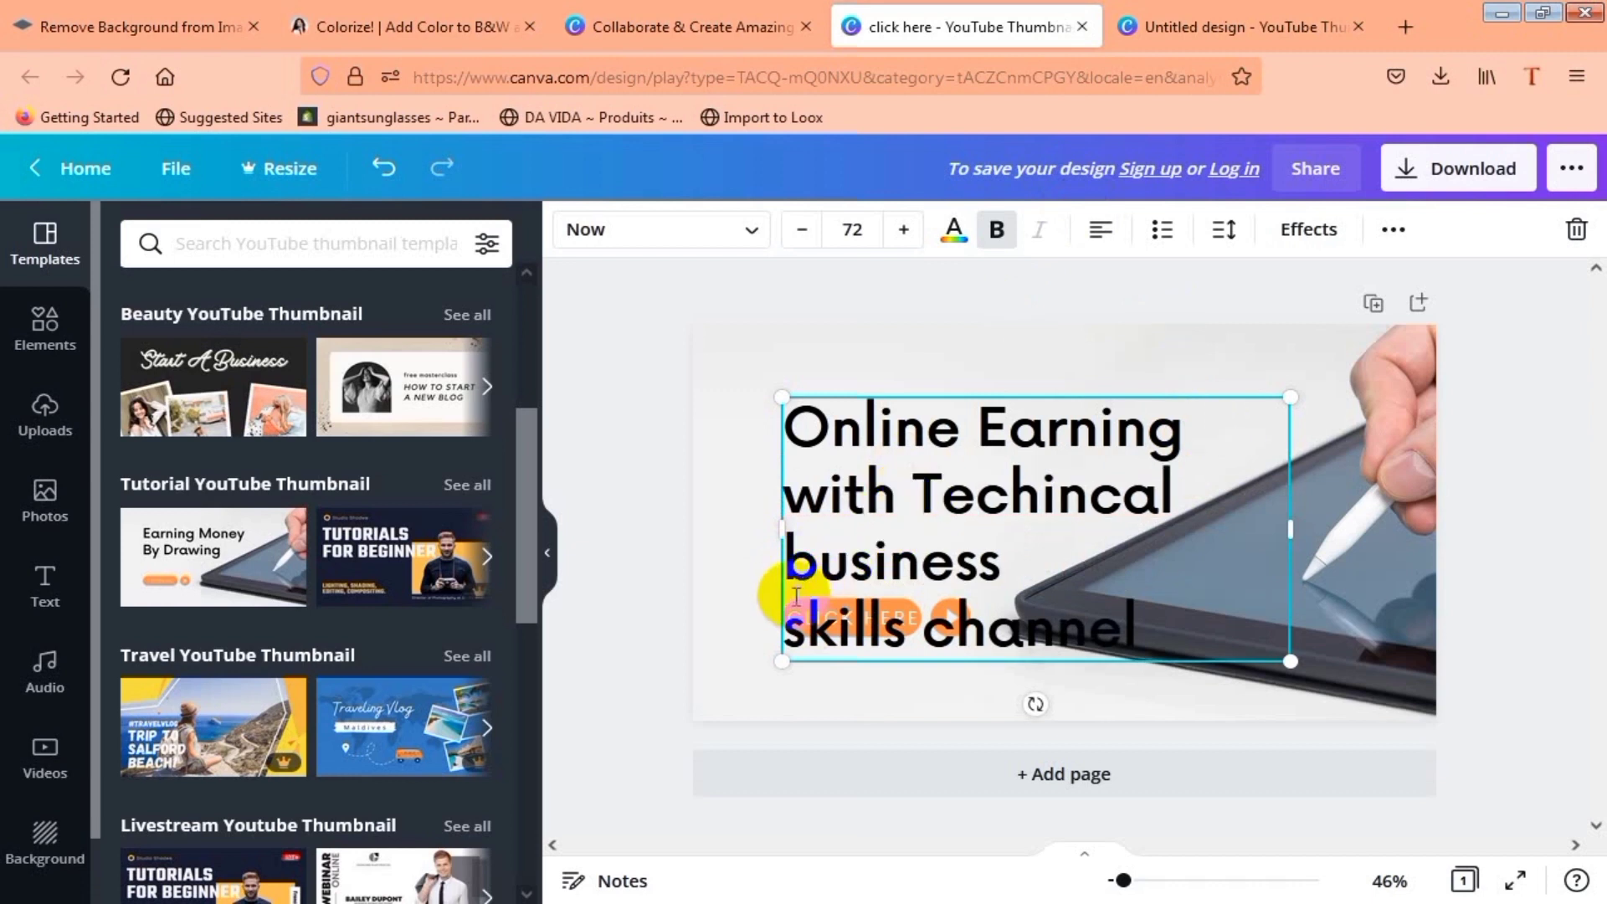
pyautogui.press('BackSpace')
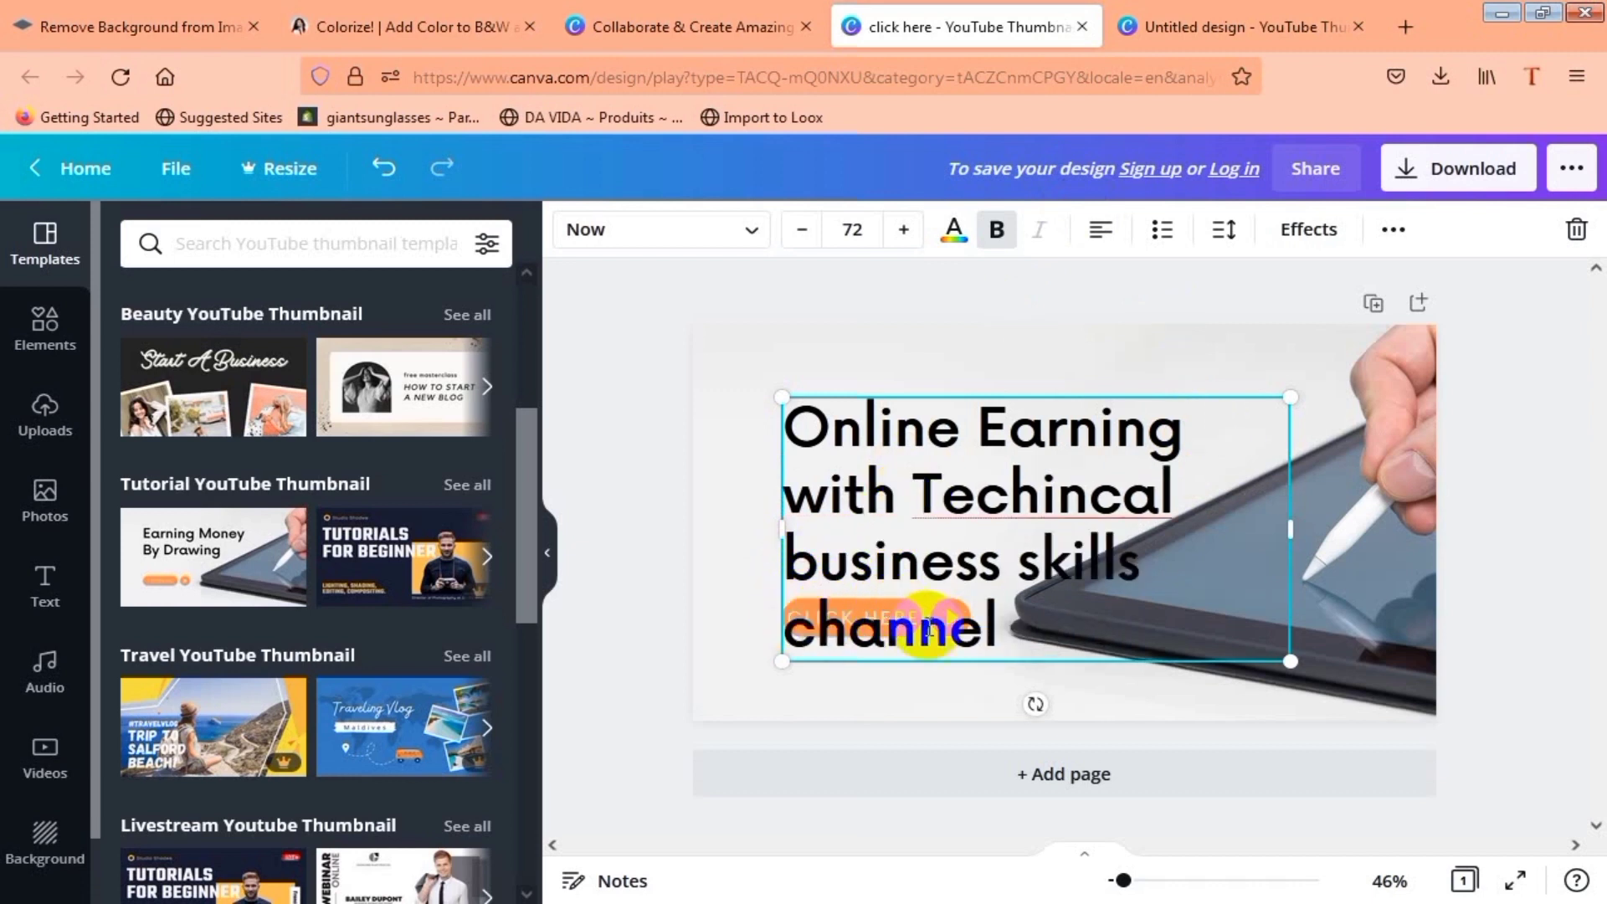
# Step: Center-align the whole headline and move it to the upper left of the thumbnail, above the orange button
pyautogui.tripleClick(851, 634)
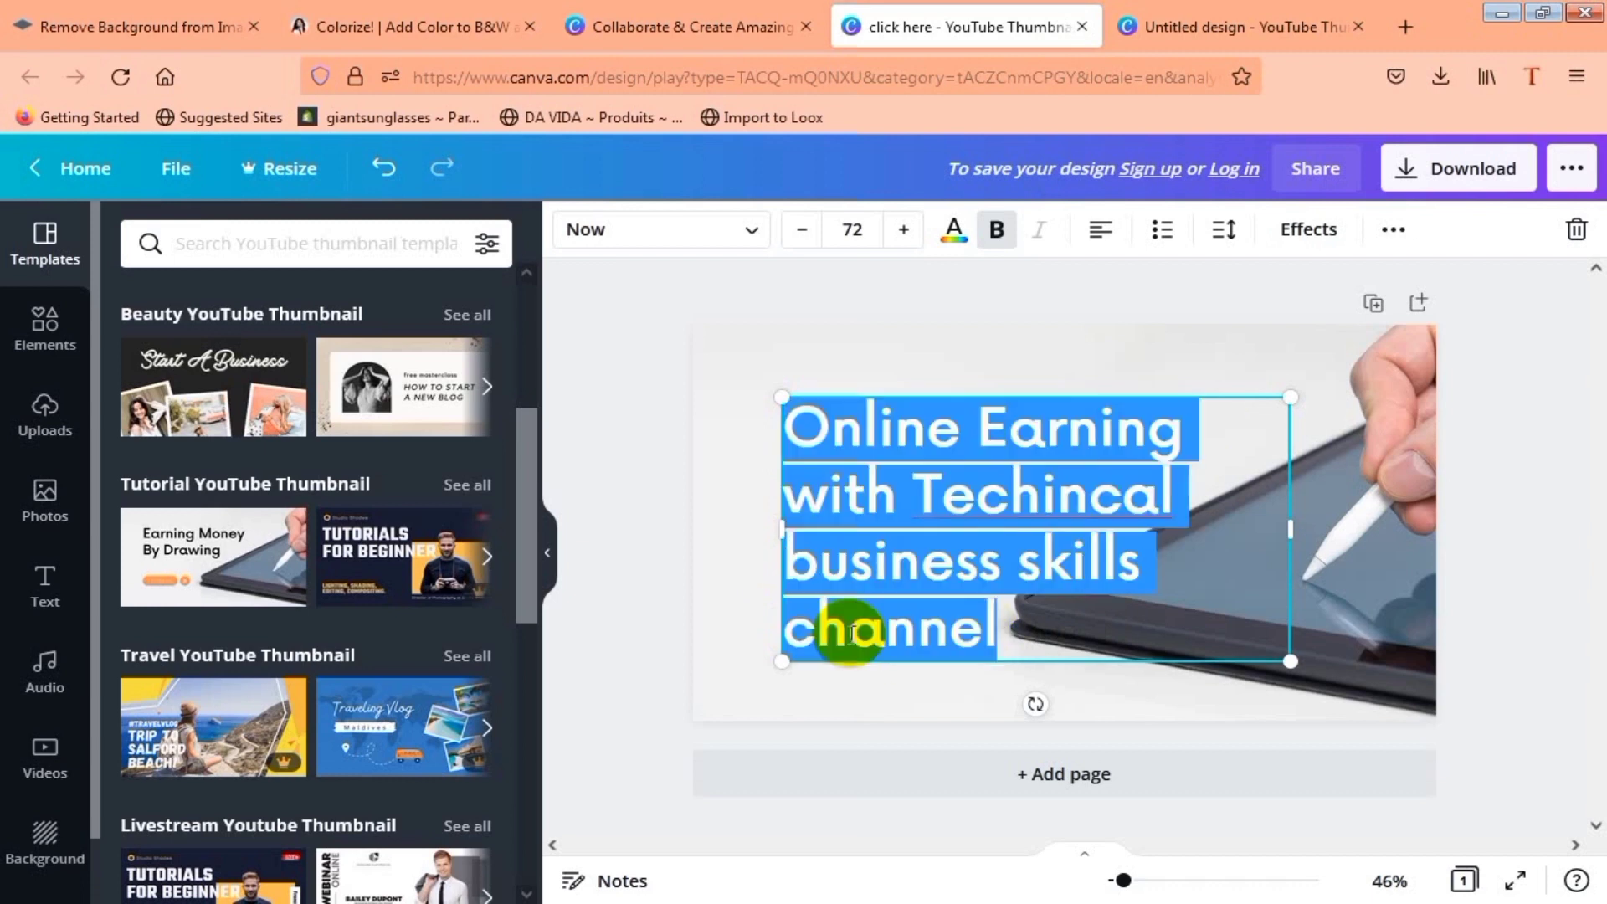
pyautogui.click(1101, 239)
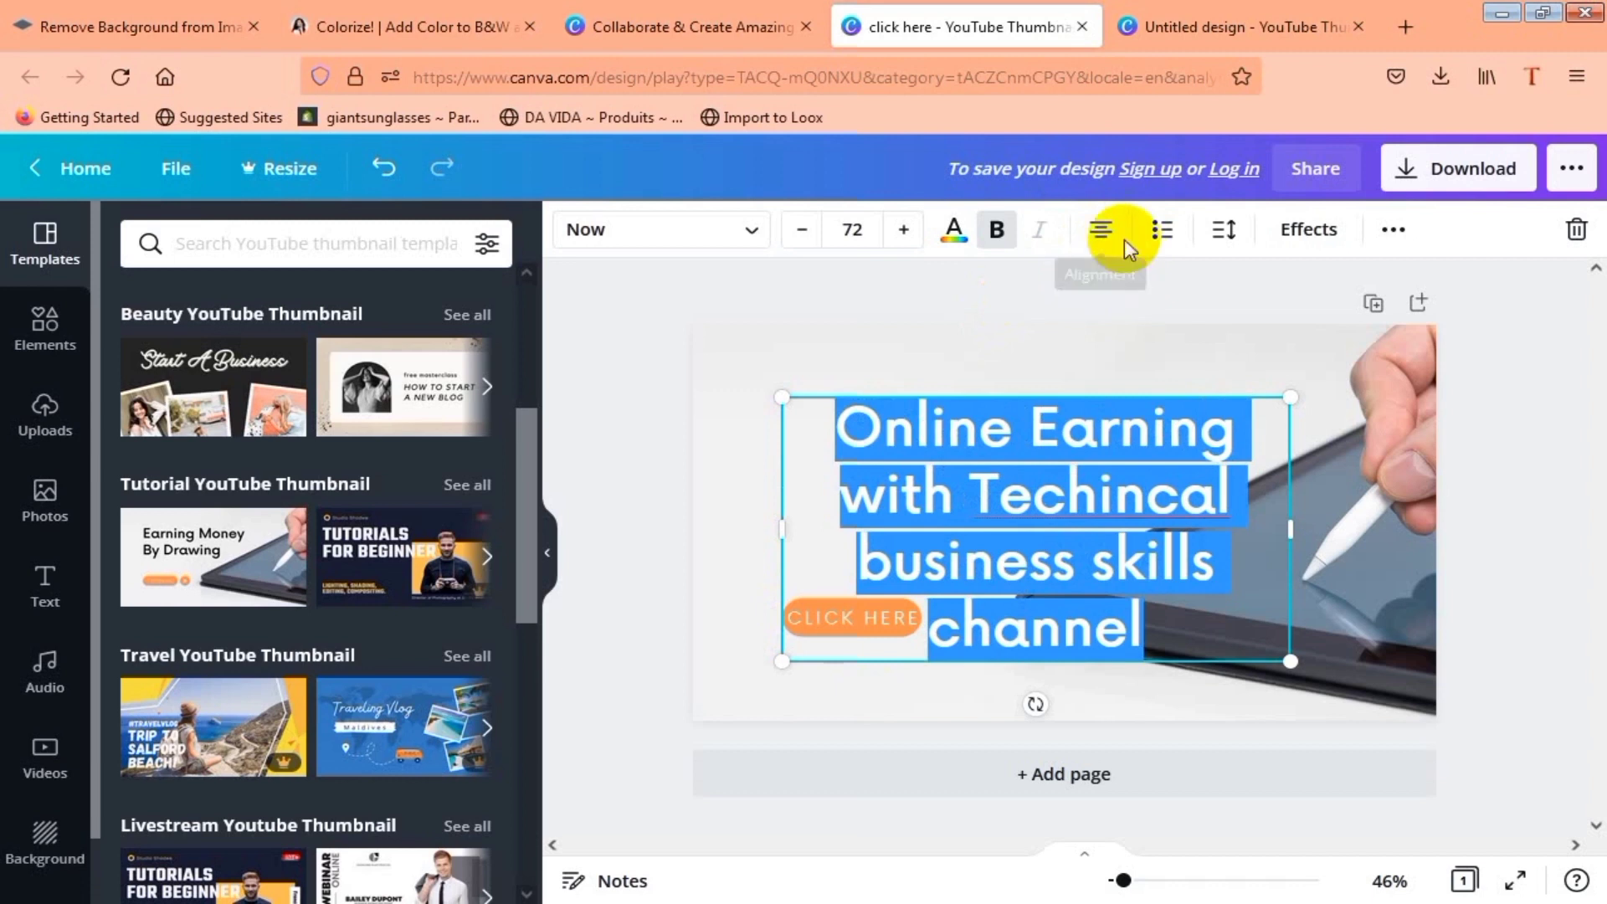
pyautogui.click(1114, 243)
pyautogui.click(1113, 243)
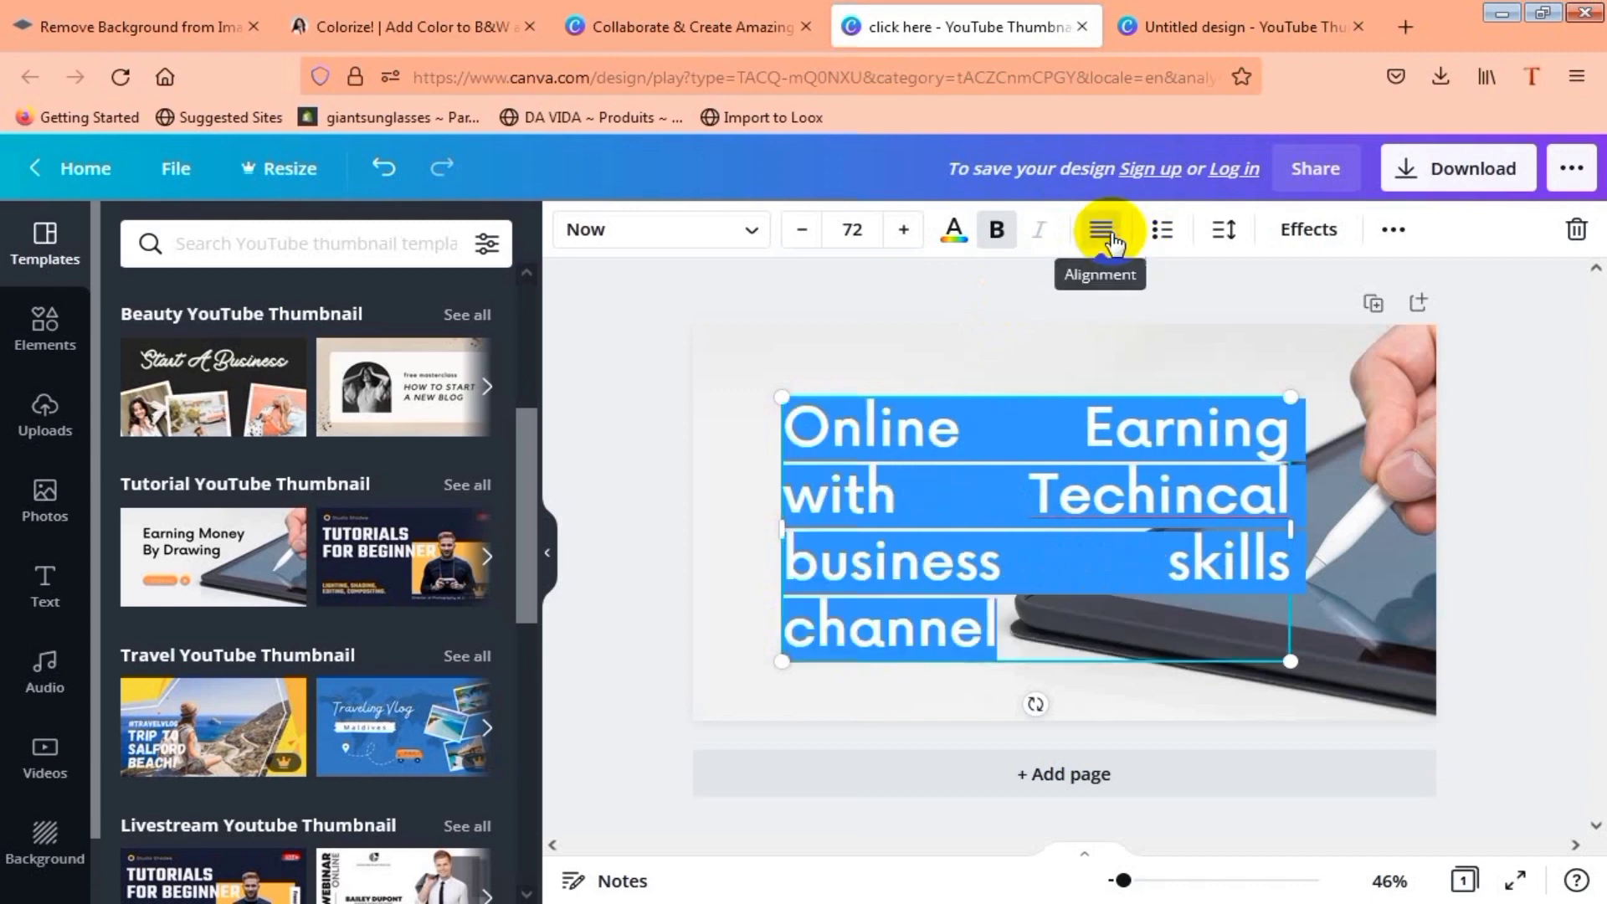
pyautogui.click(1113, 243)
pyautogui.click(1113, 243)
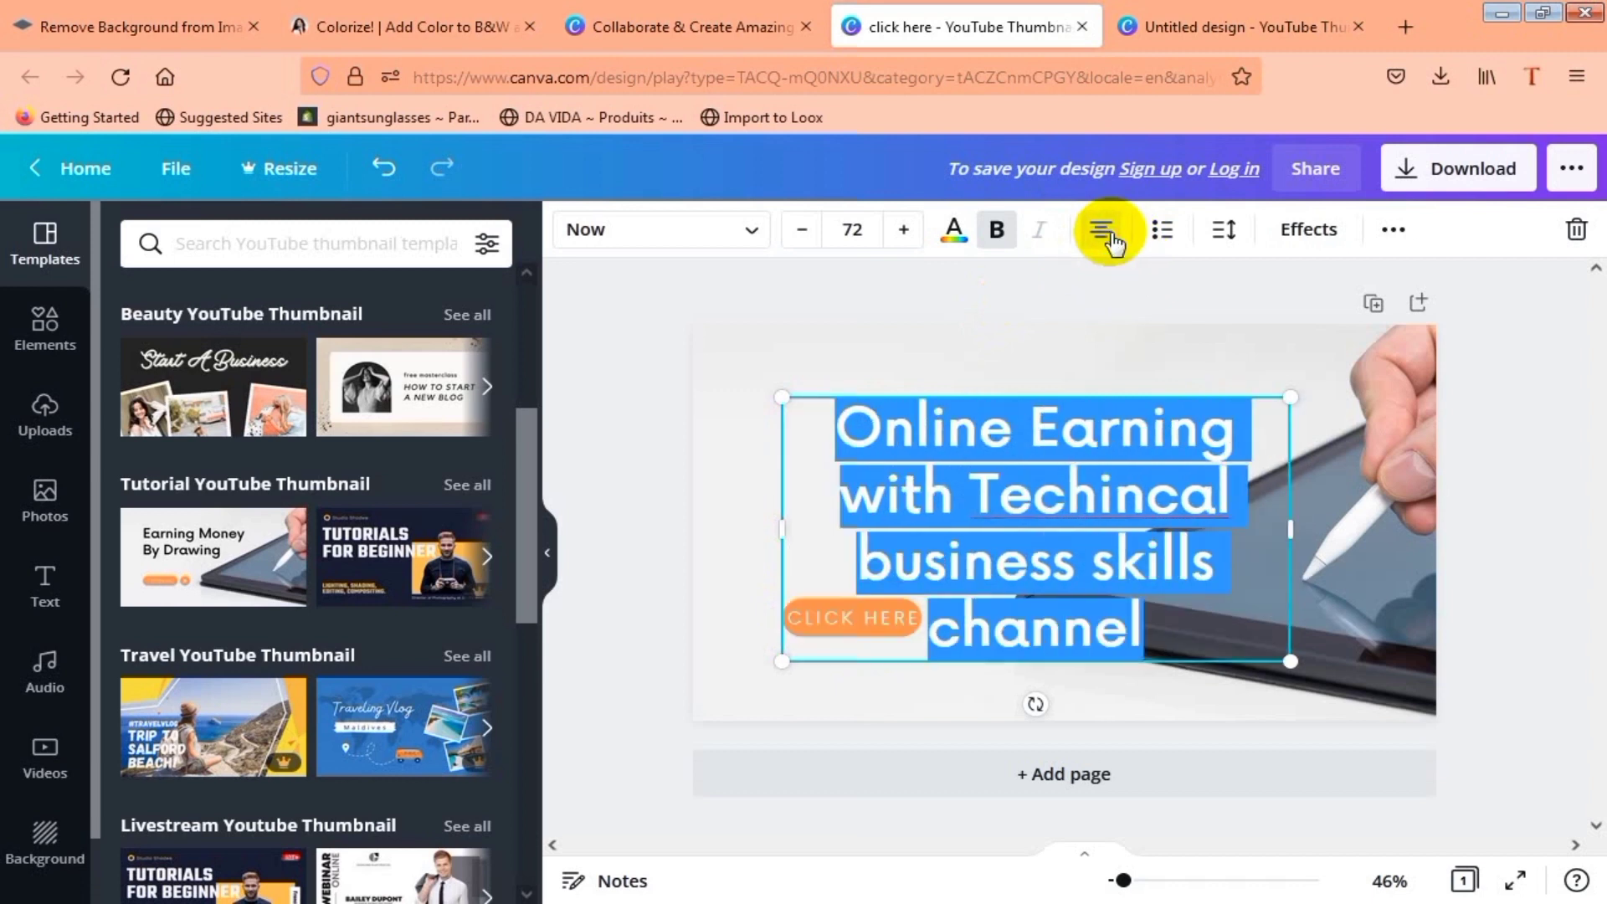
pyautogui.click(718, 400)
pyautogui.moveTo(872, 423); pyautogui.dragTo(780, 375)
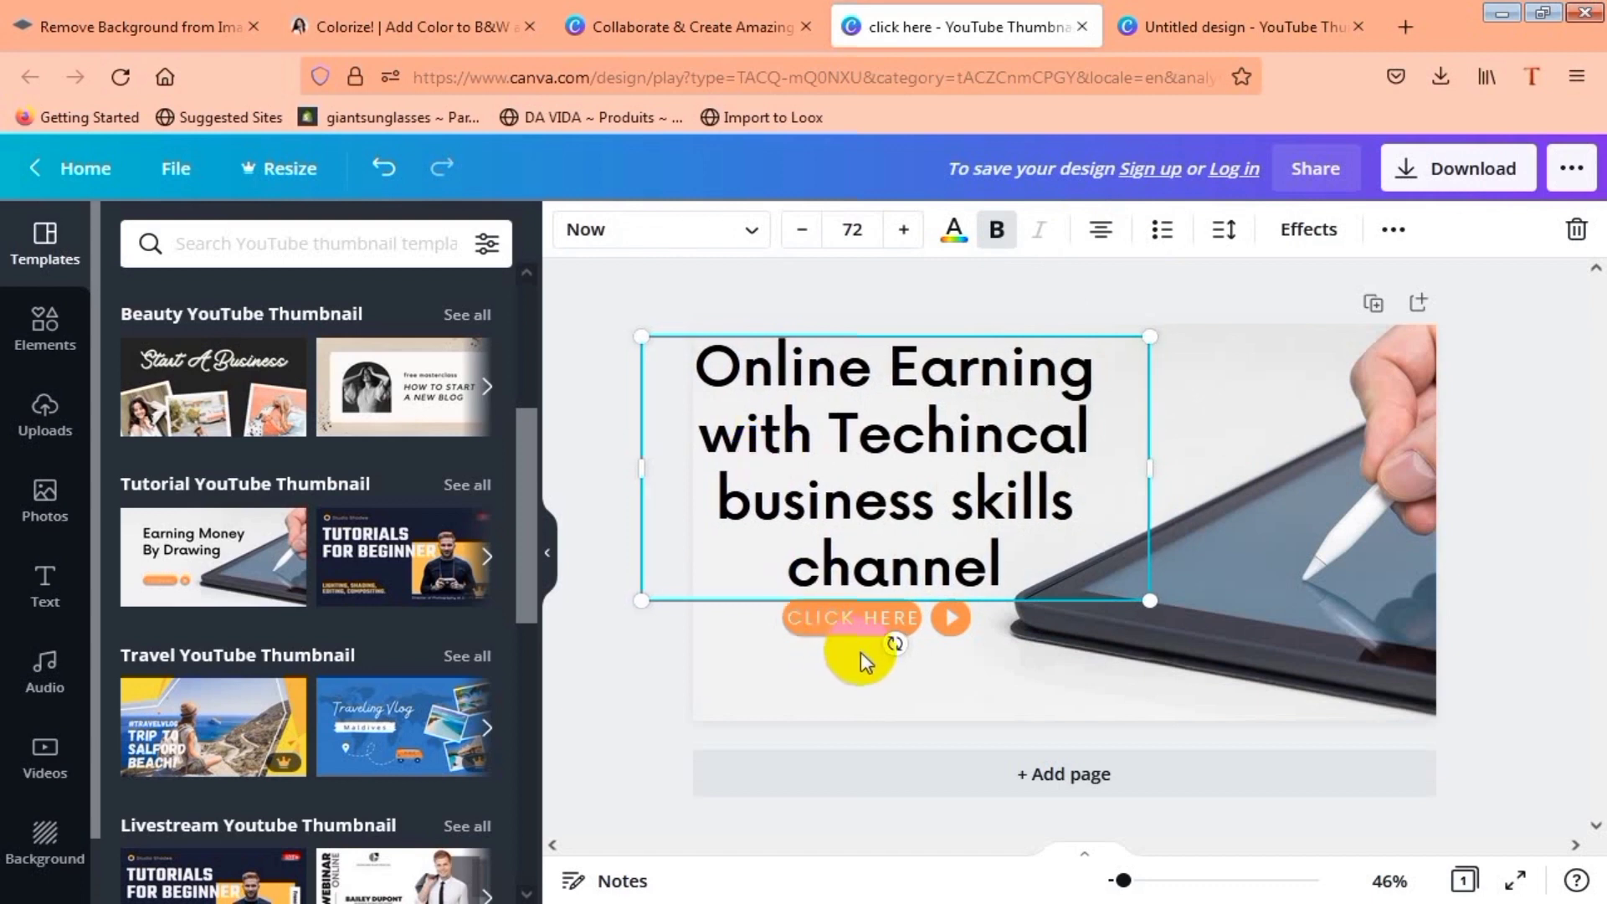
# Step: Nudge the orange button shape and the play icon beside it slightly to the right below the headline
pyautogui.click(835, 620)
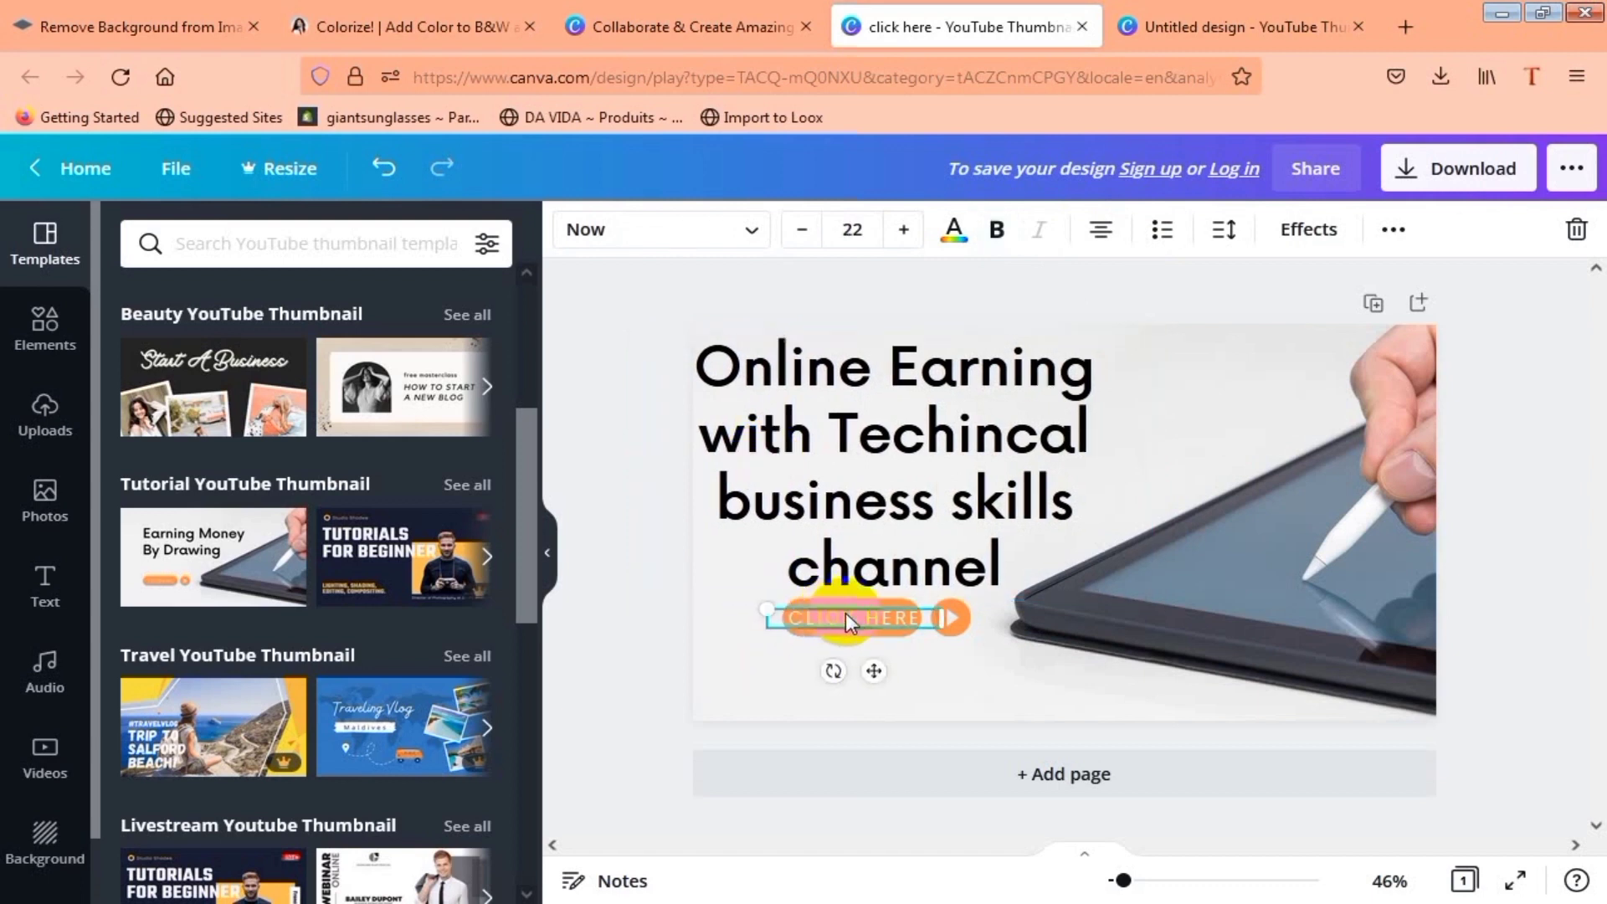
pyautogui.click(869, 642)
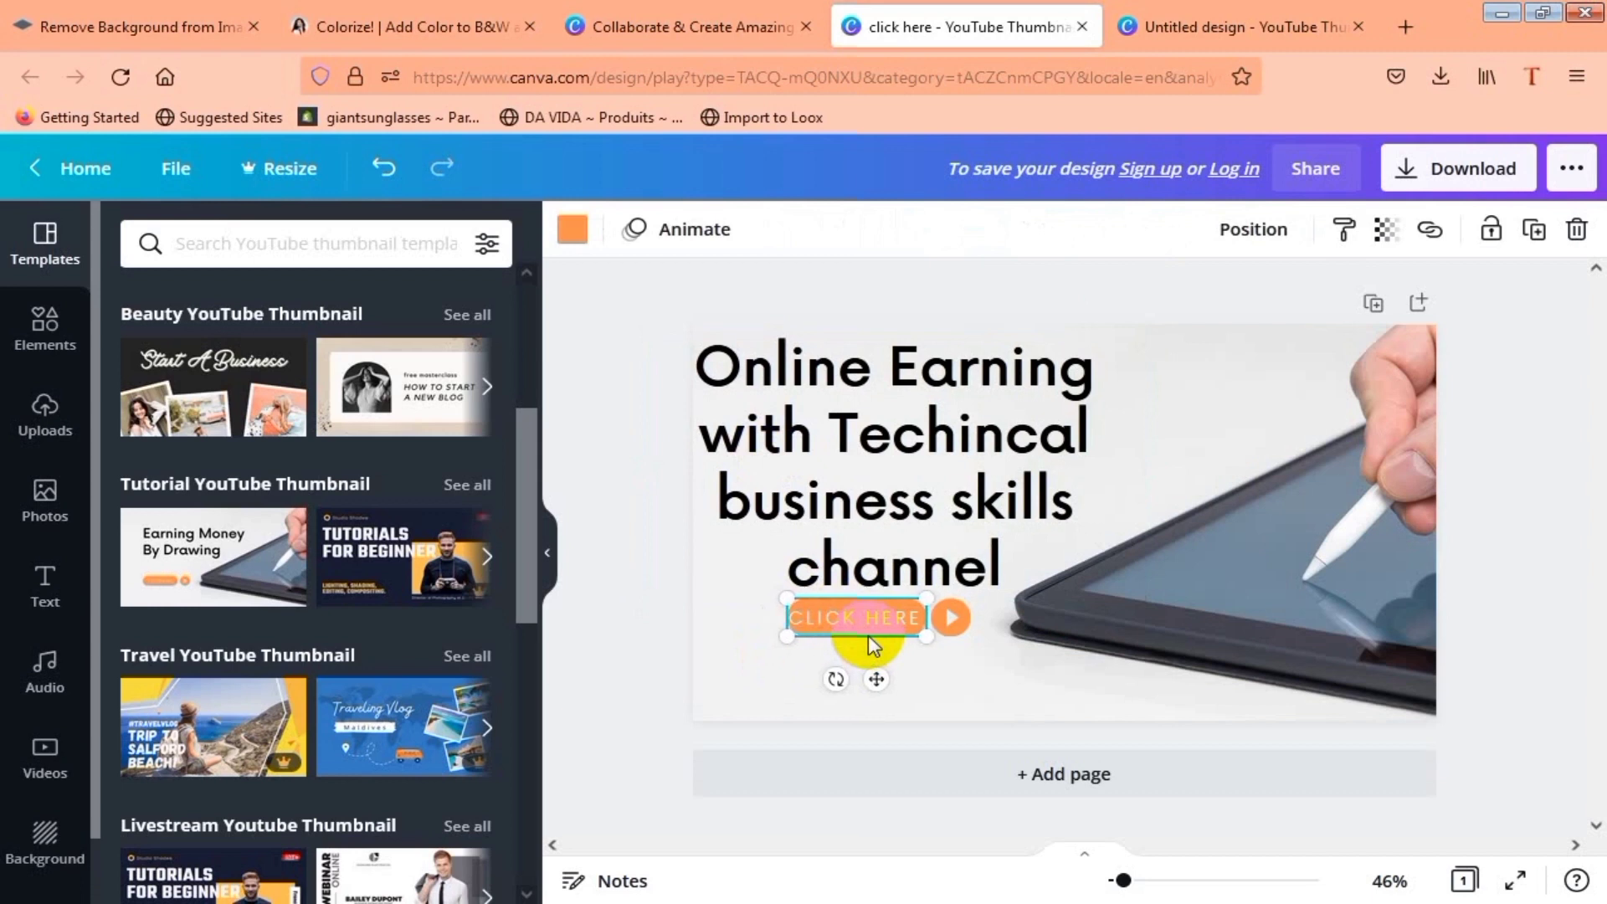
pyautogui.moveTo(867, 635); pyautogui.dragTo(863, 635)
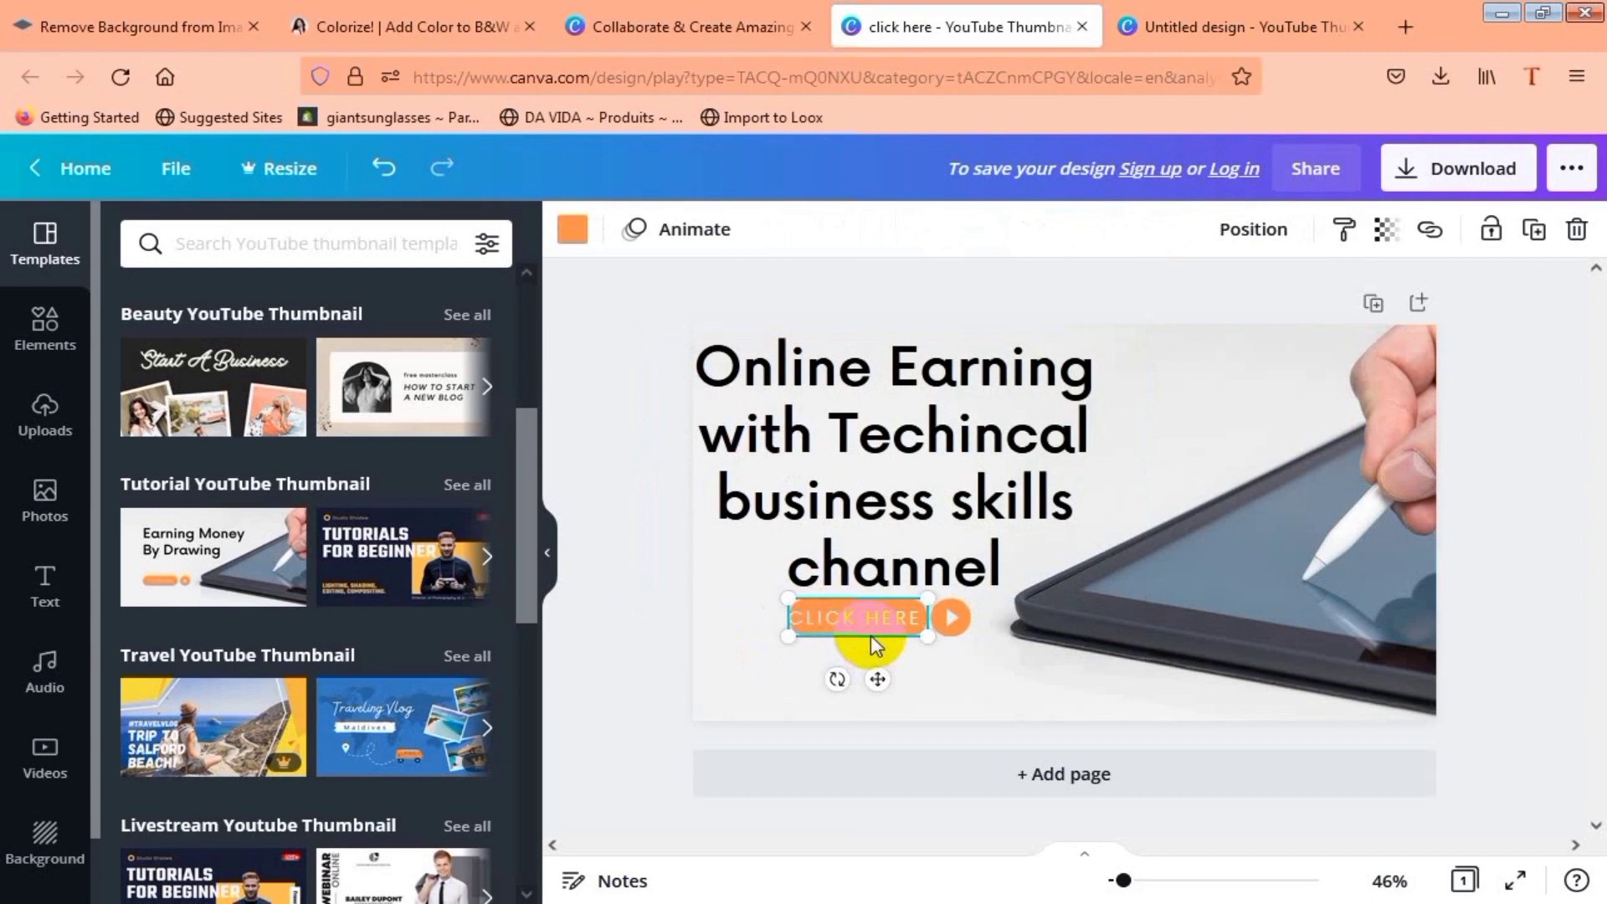
pyautogui.click(953, 623)
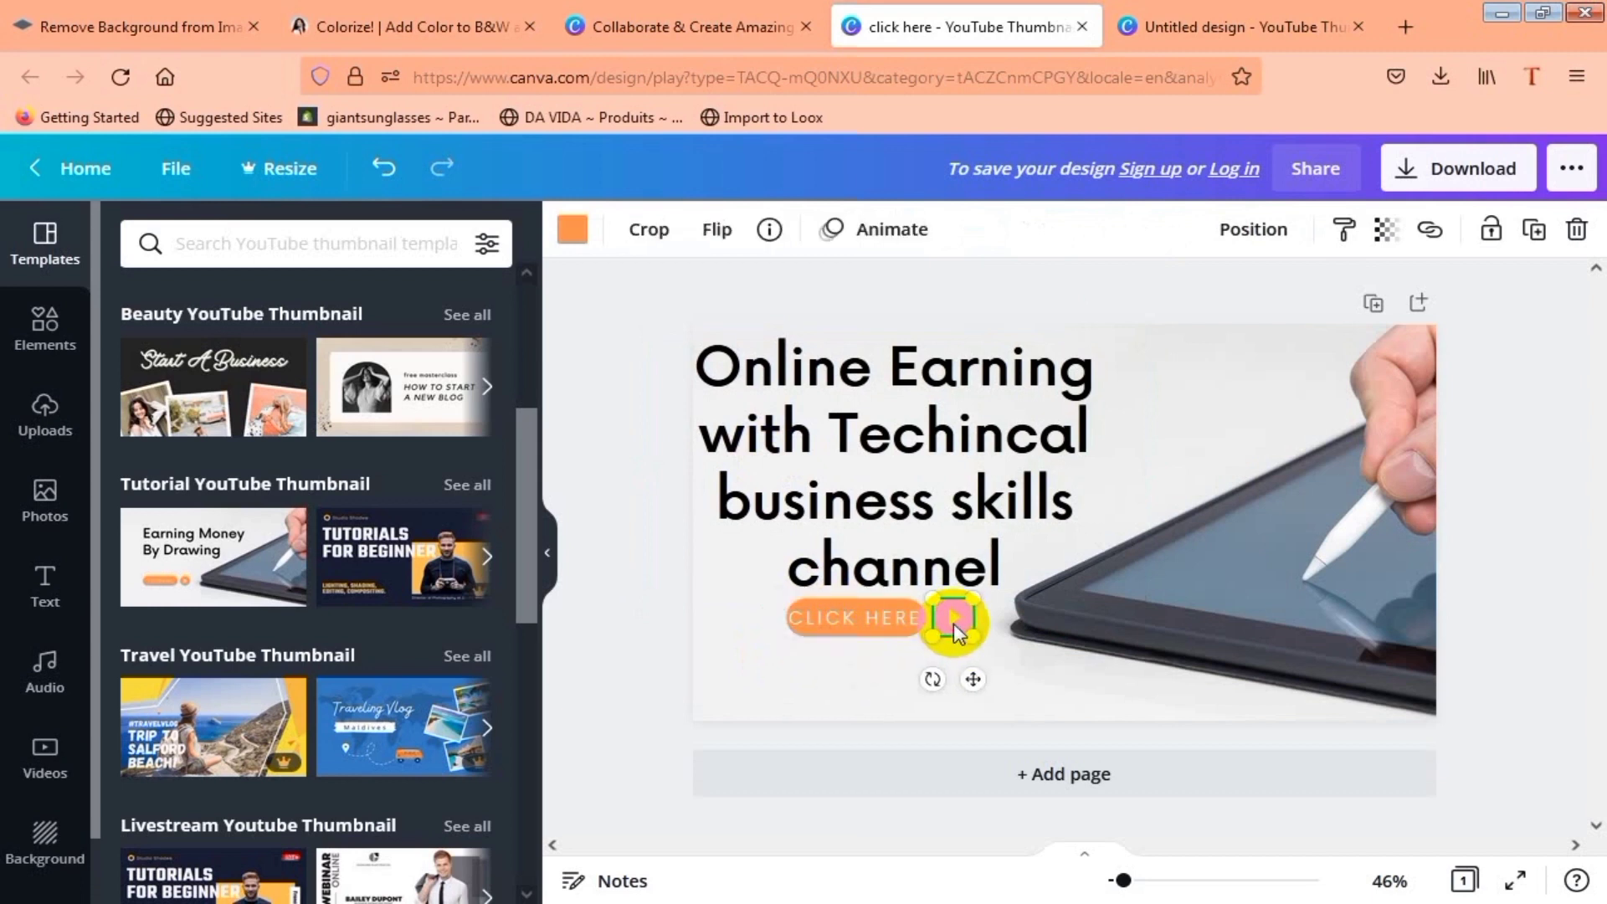
# Step: Try to upload your own media to the design, and dismiss the sign-up request
pyautogui.click(1273, 563)
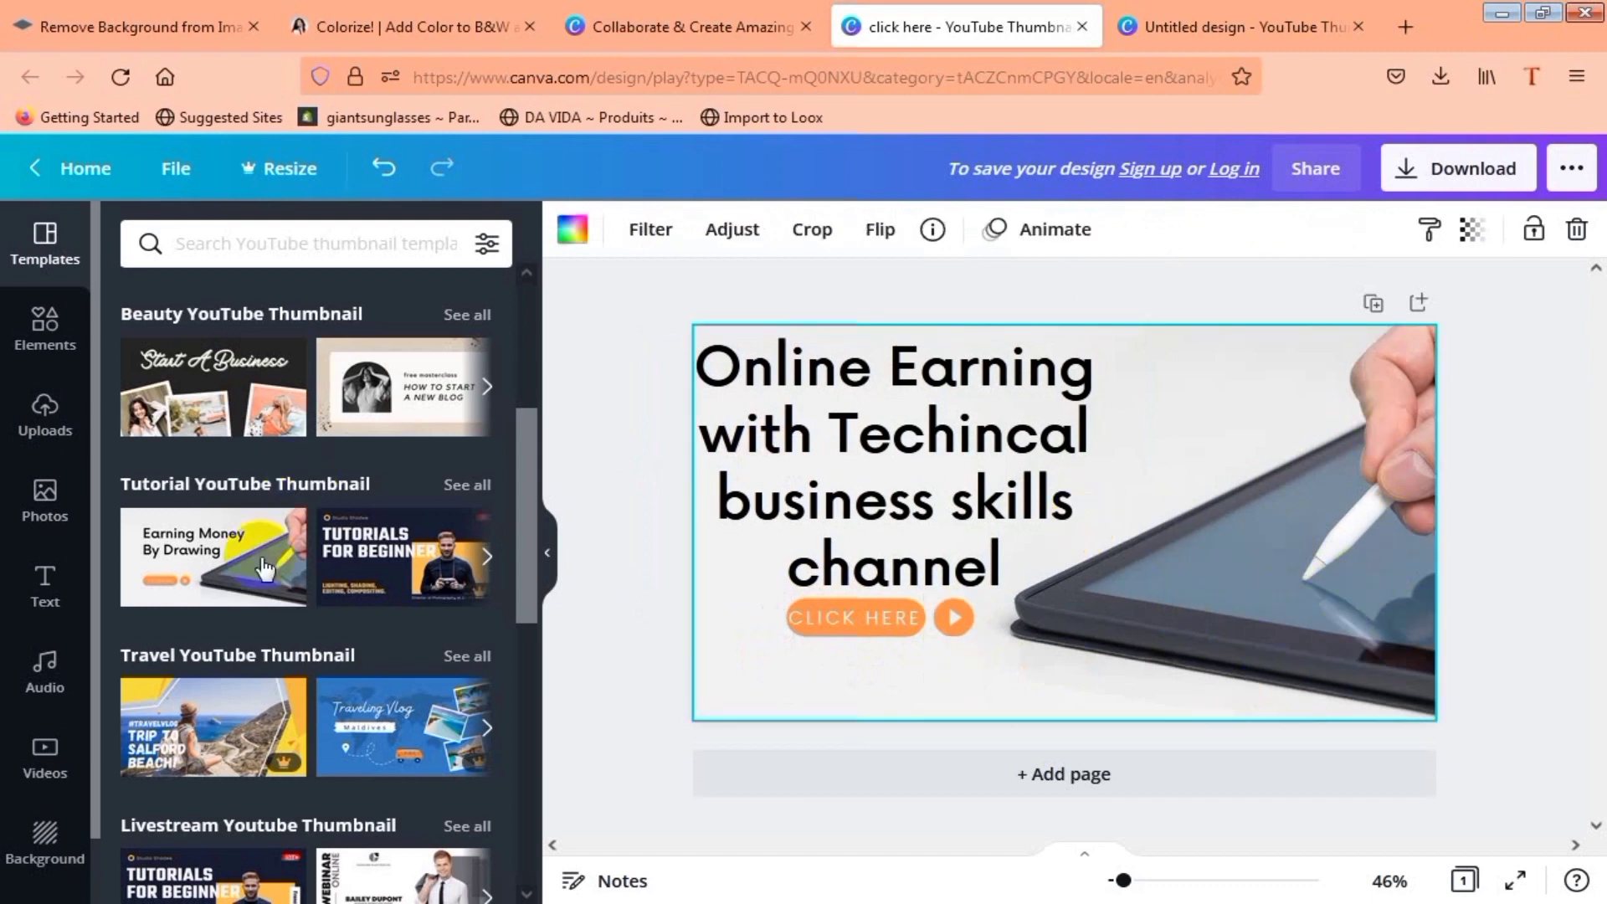
pyautogui.click(36, 430)
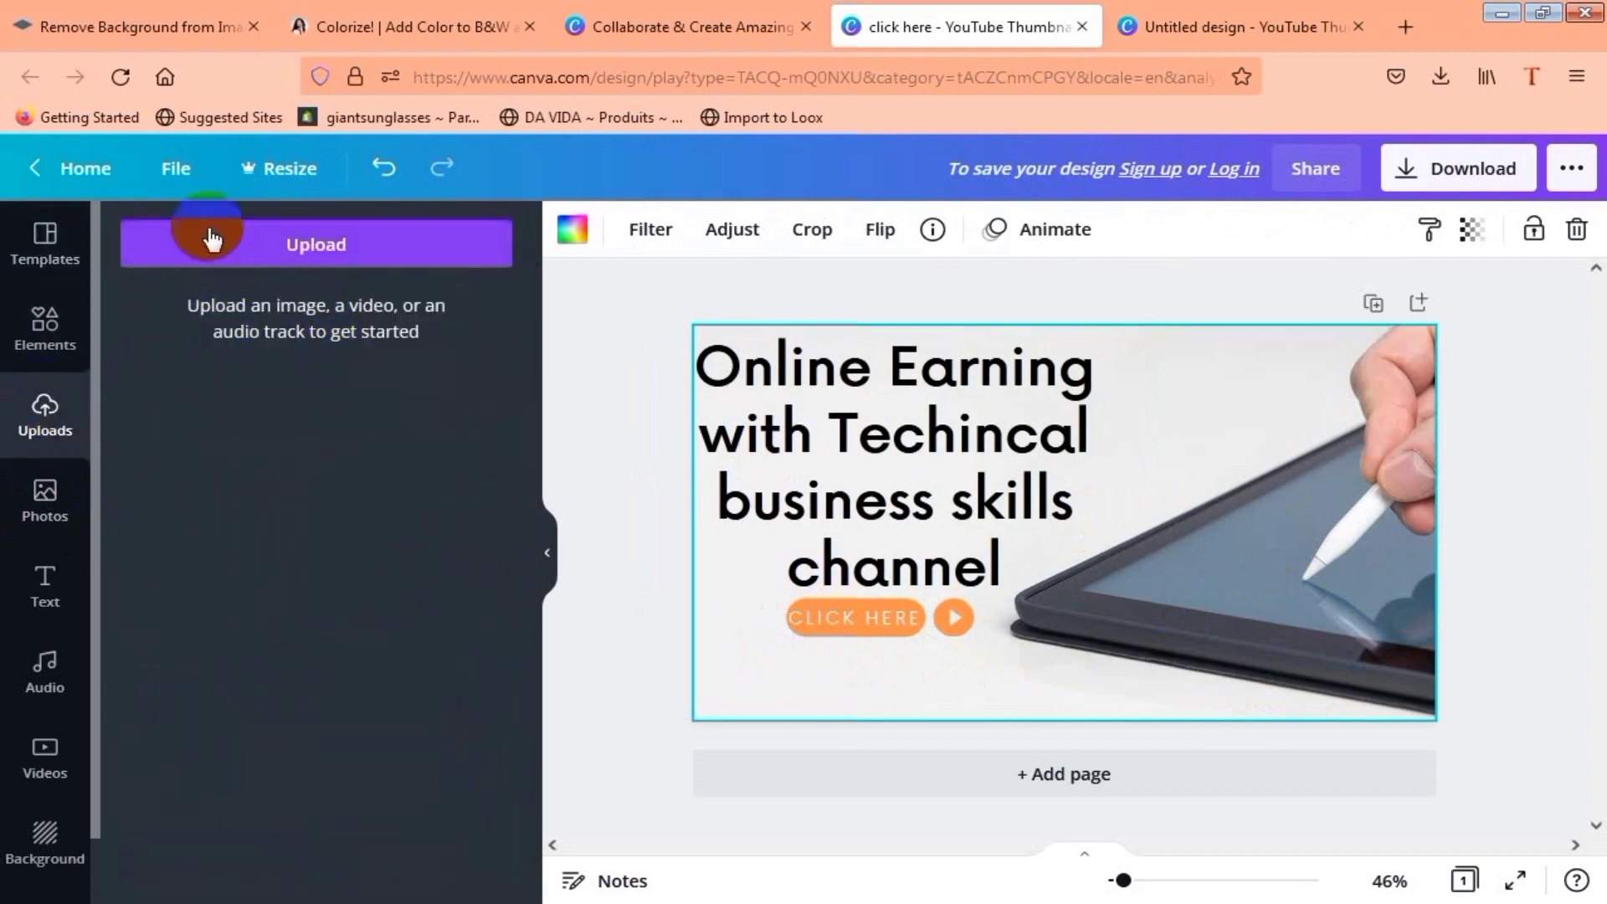
pyautogui.click(400, 243)
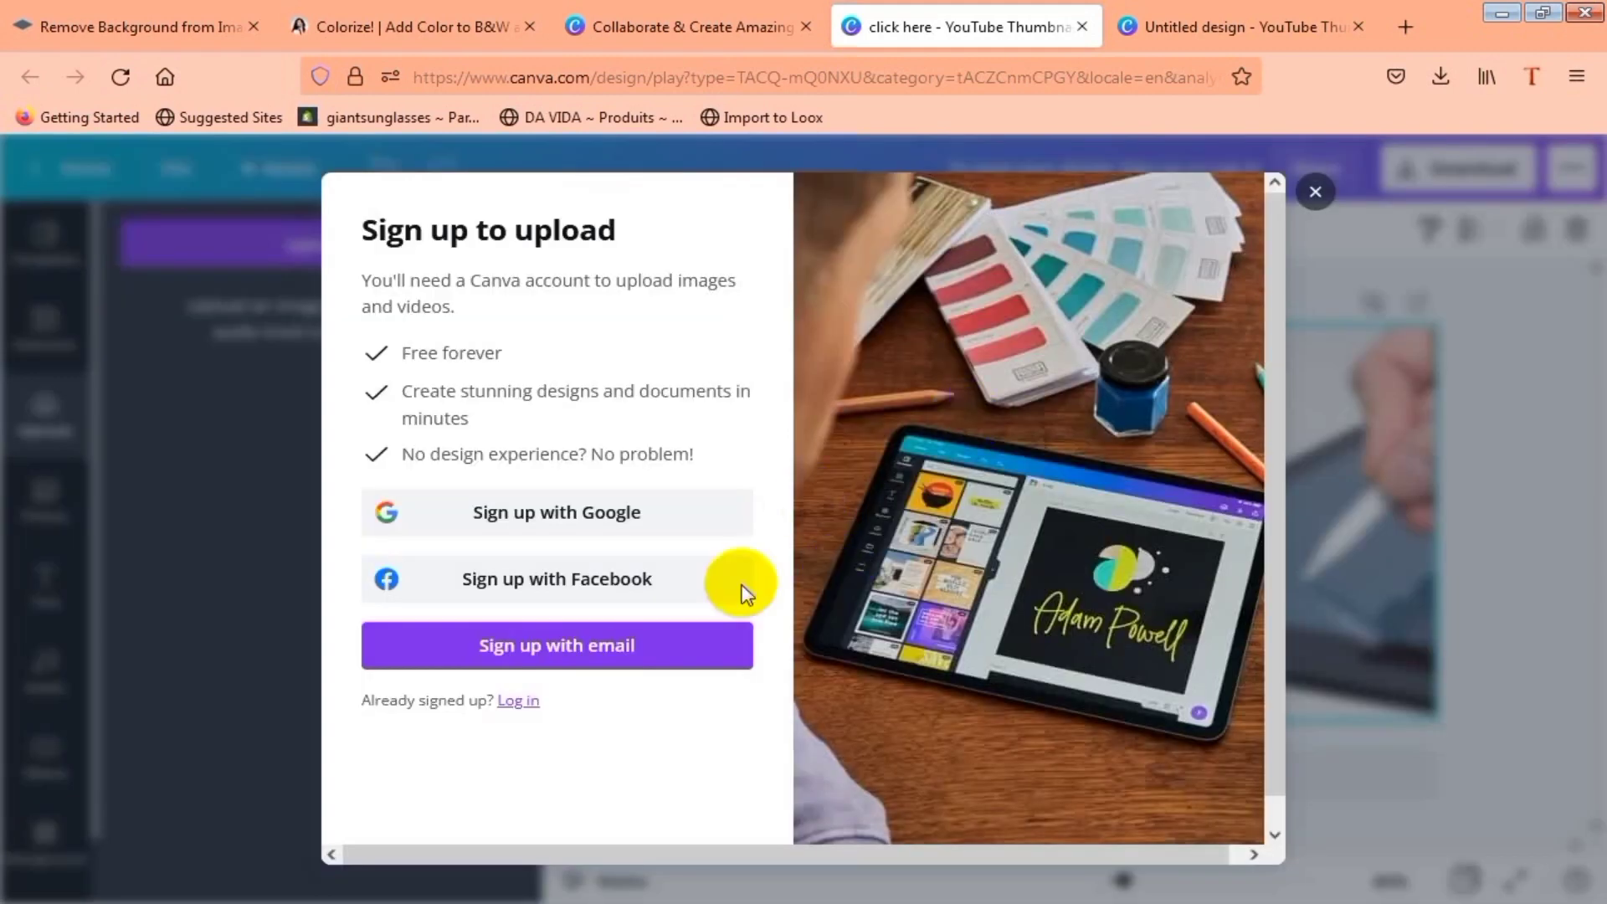
pyautogui.click(1315, 193)
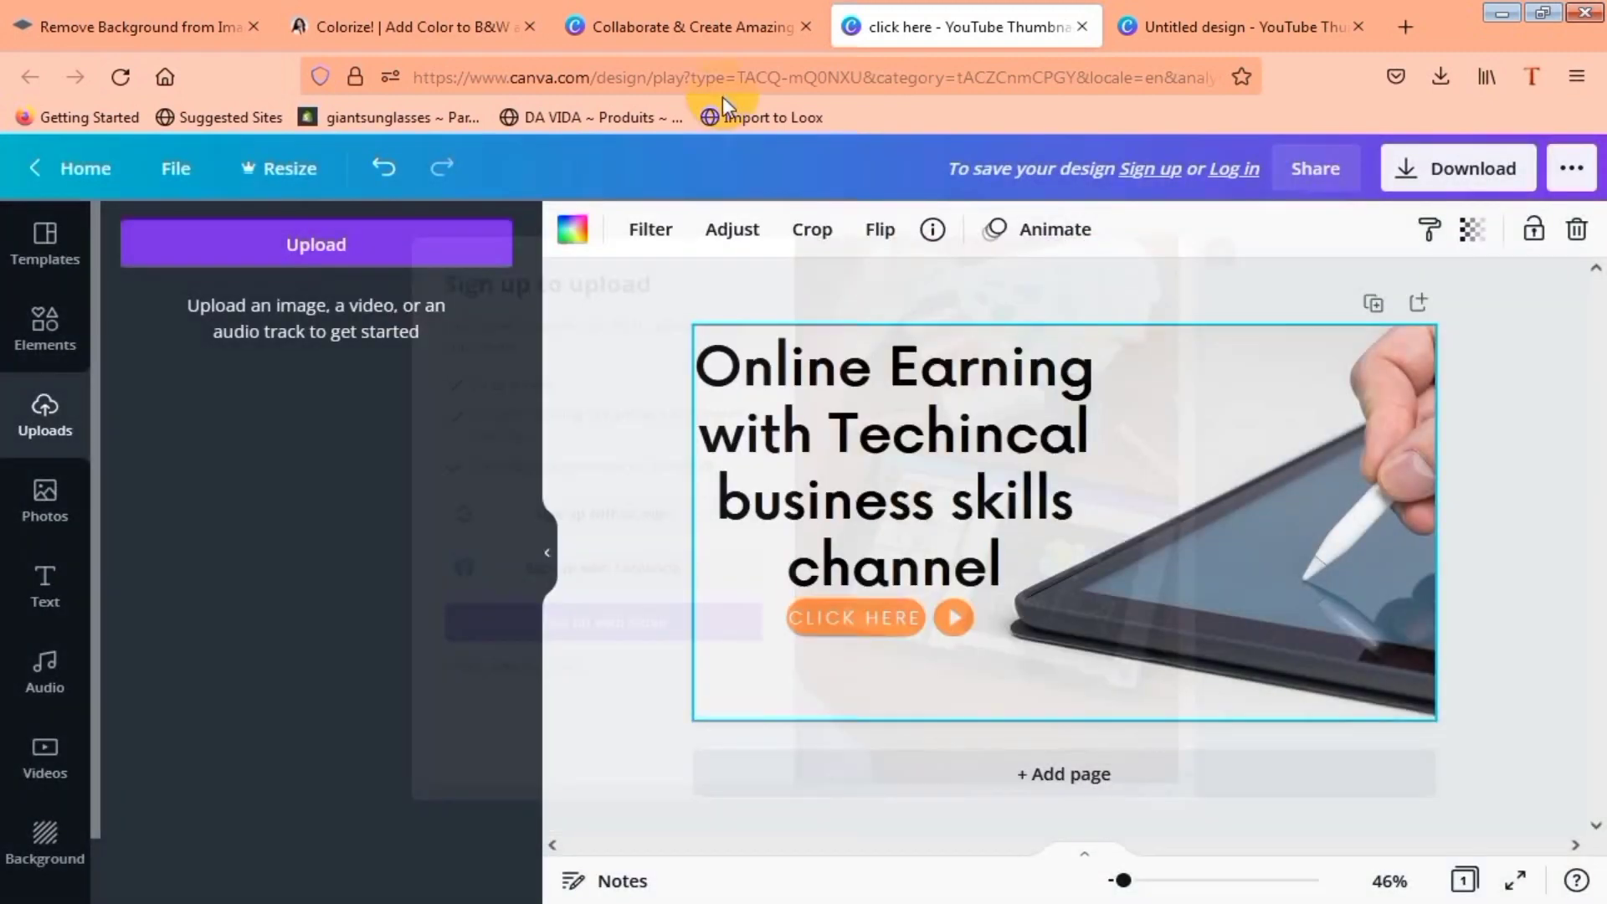
pyautogui.click(563, 360)
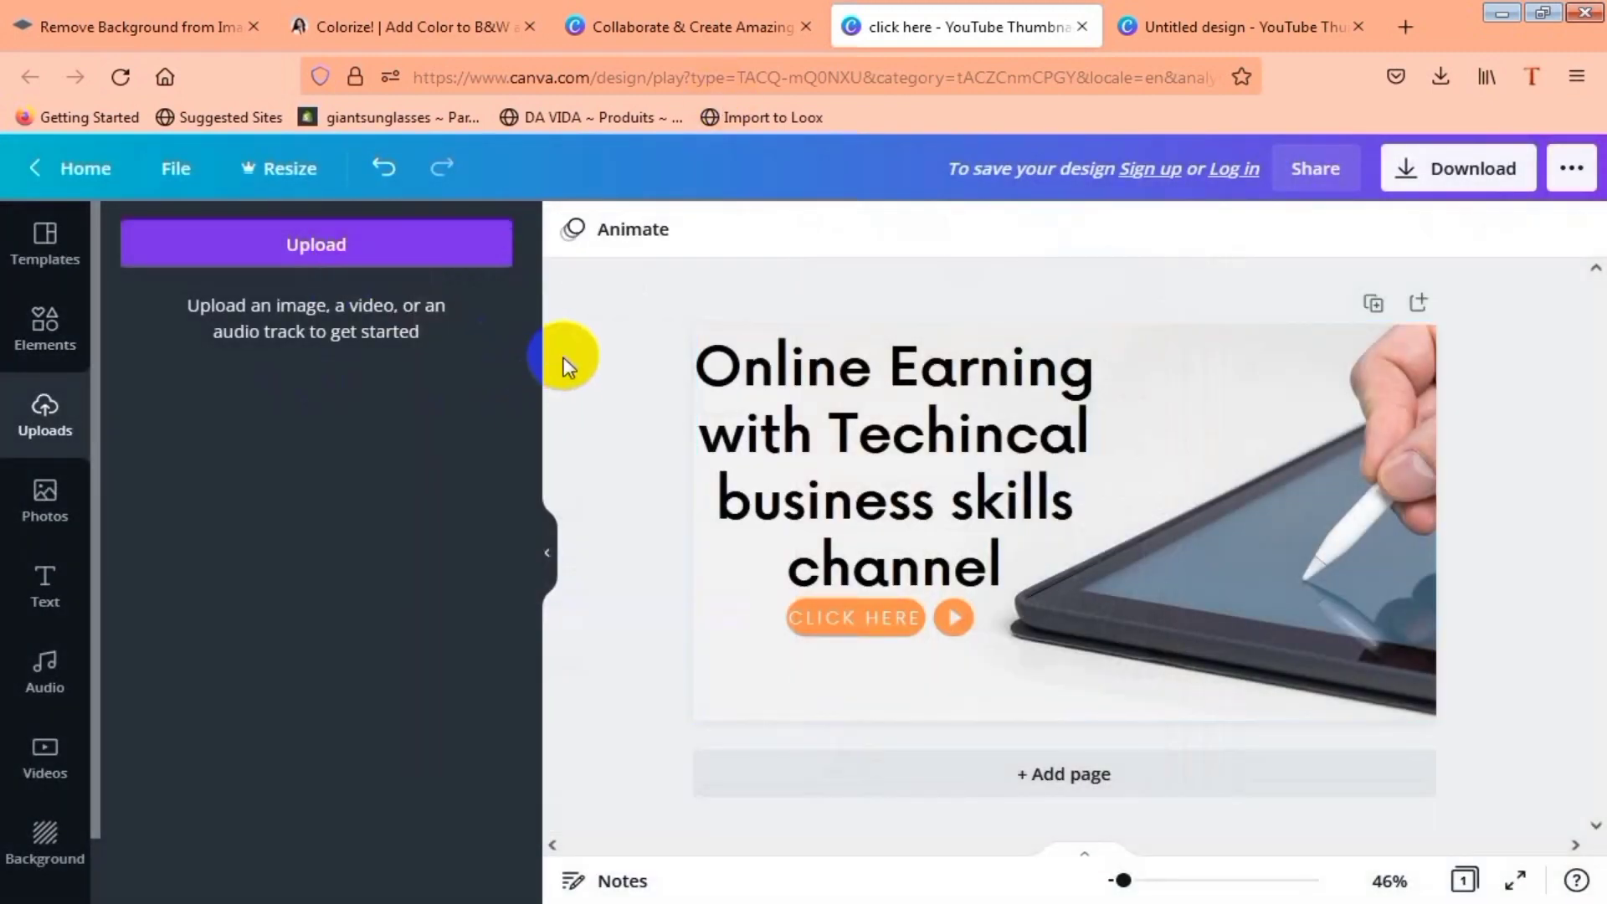
# Step: Browse the stock photos, the background options and the design elements, including the Rectangle category
pyautogui.click(44, 498)
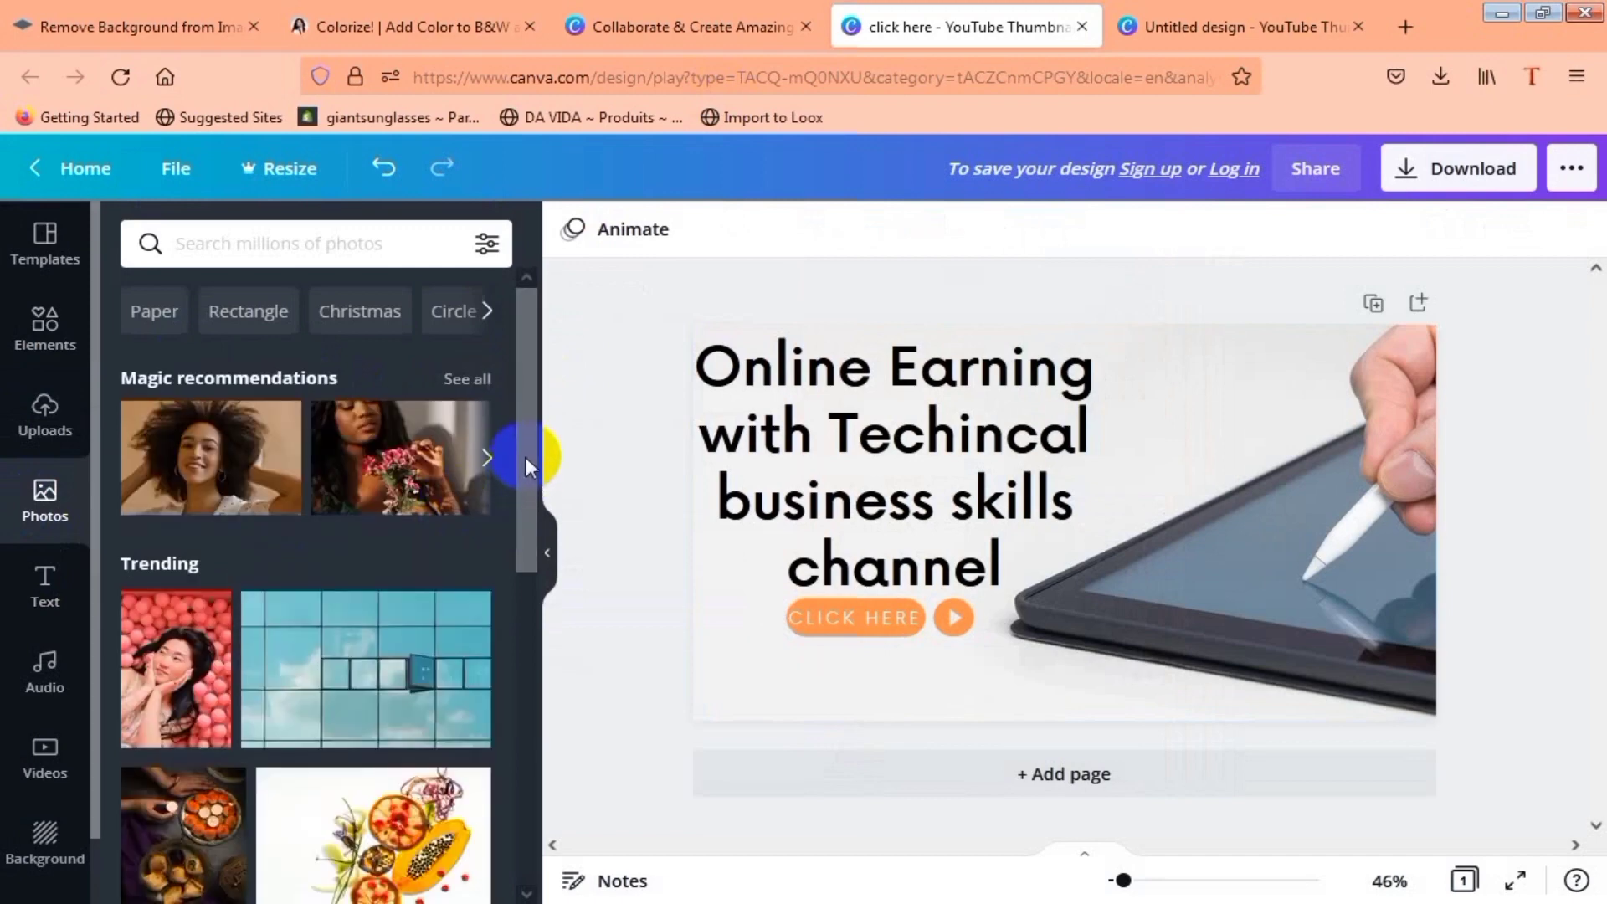
pyautogui.moveTo(526, 460); pyautogui.dragTo(525, 666)
pyautogui.click(67, 595)
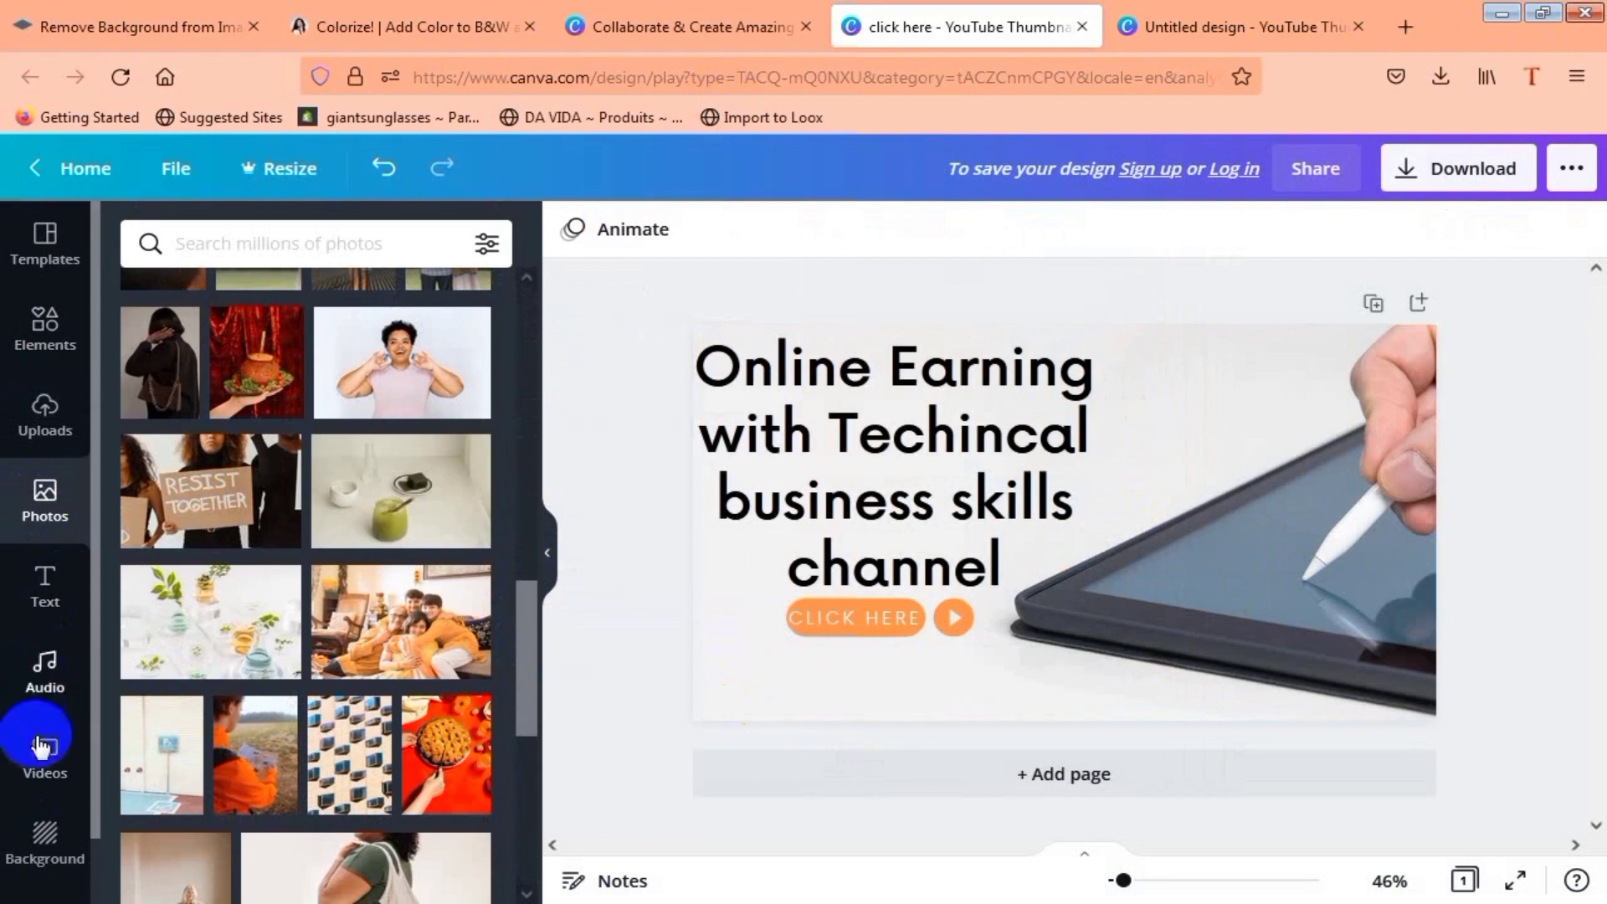
pyautogui.moveTo(99, 757); pyautogui.dragTo(97, 835)
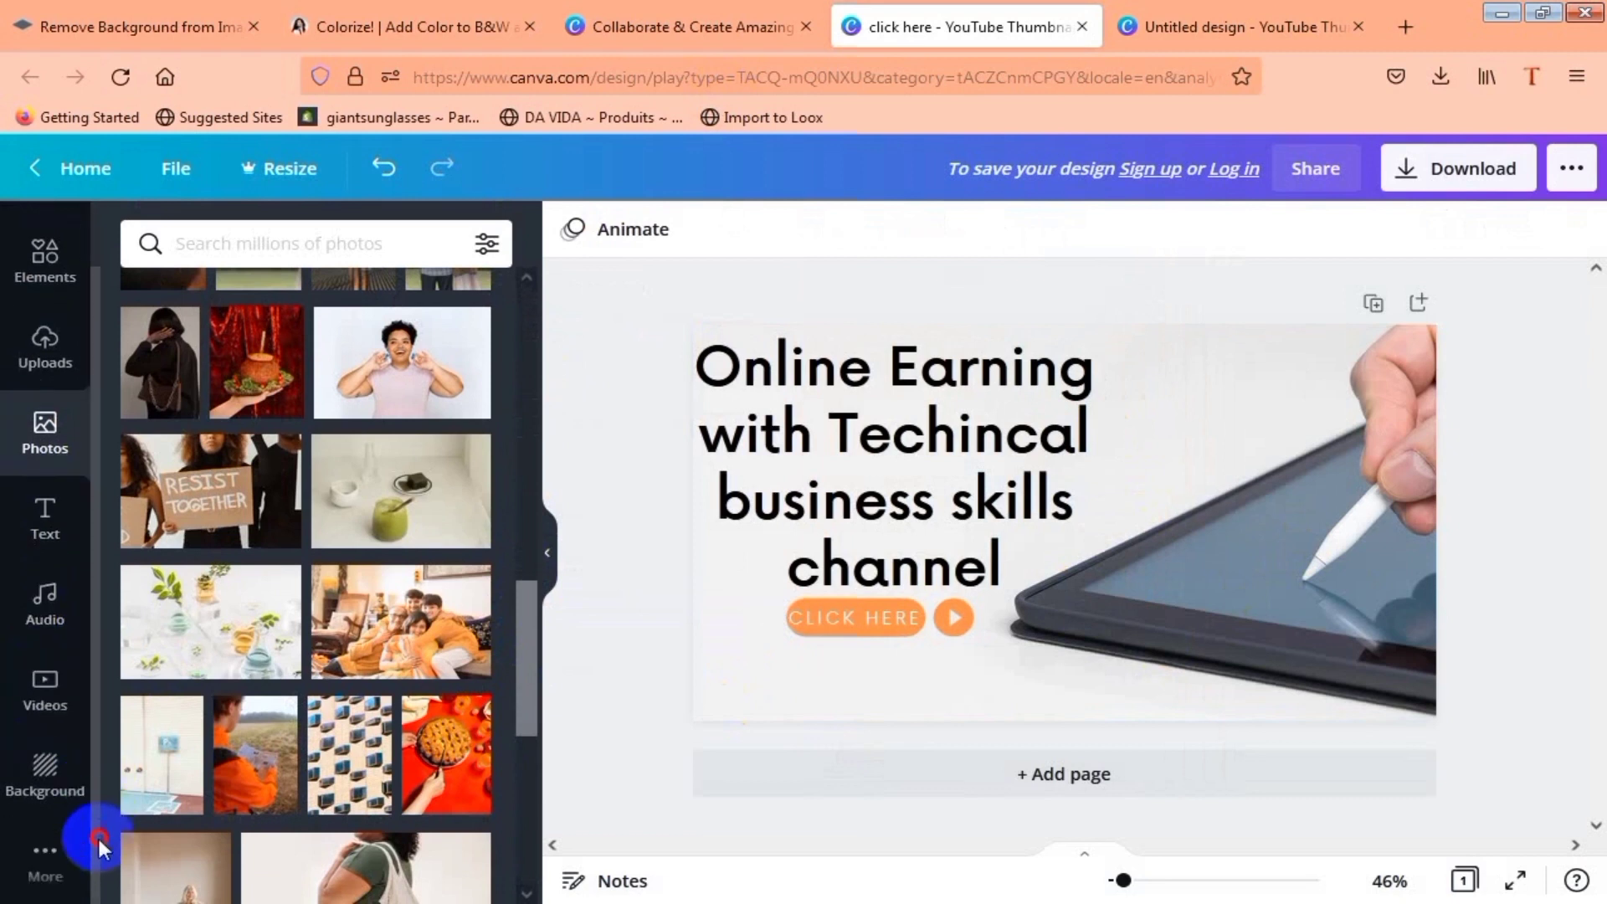
pyautogui.click(54, 768)
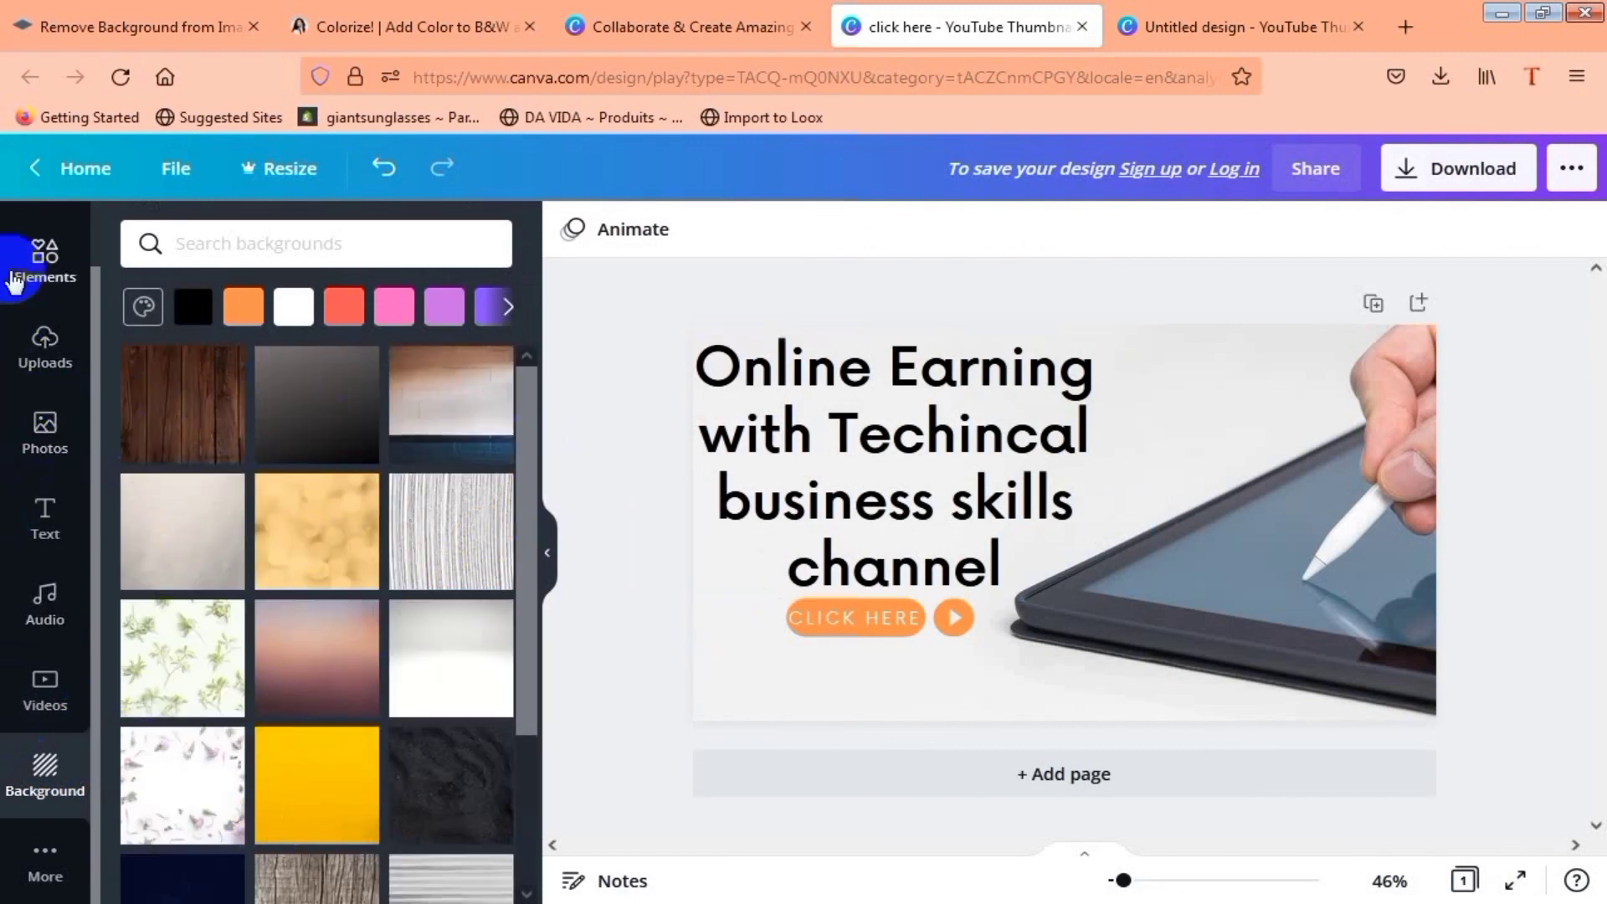
pyautogui.click(28, 280)
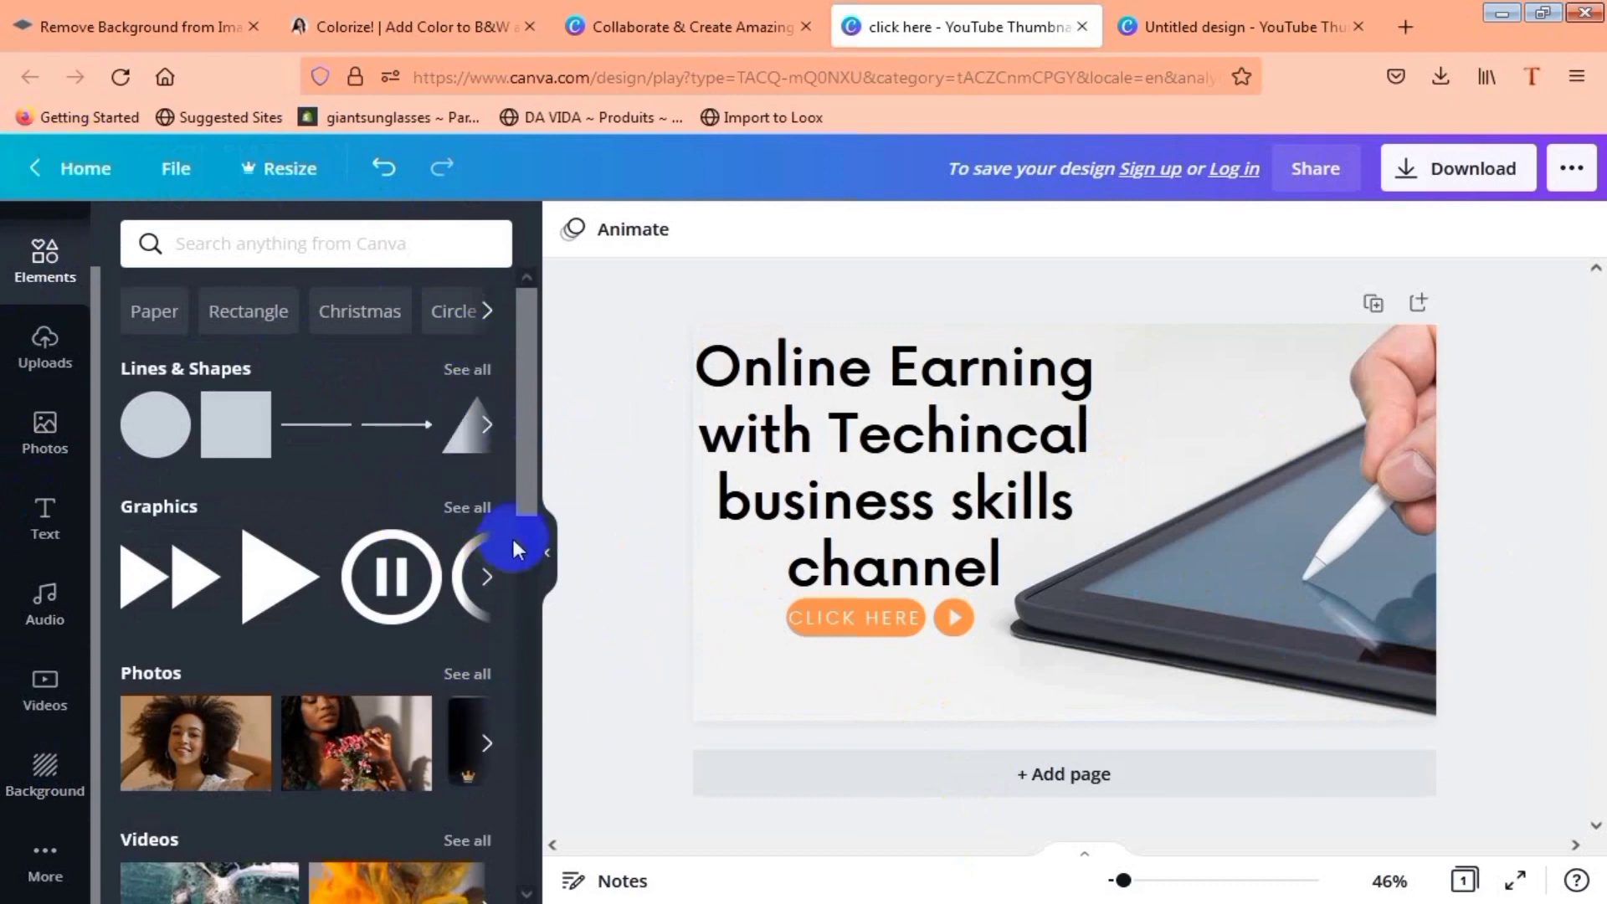
pyautogui.moveTo(526, 478); pyautogui.dragTo(562, 393)
pyautogui.click(226, 316)
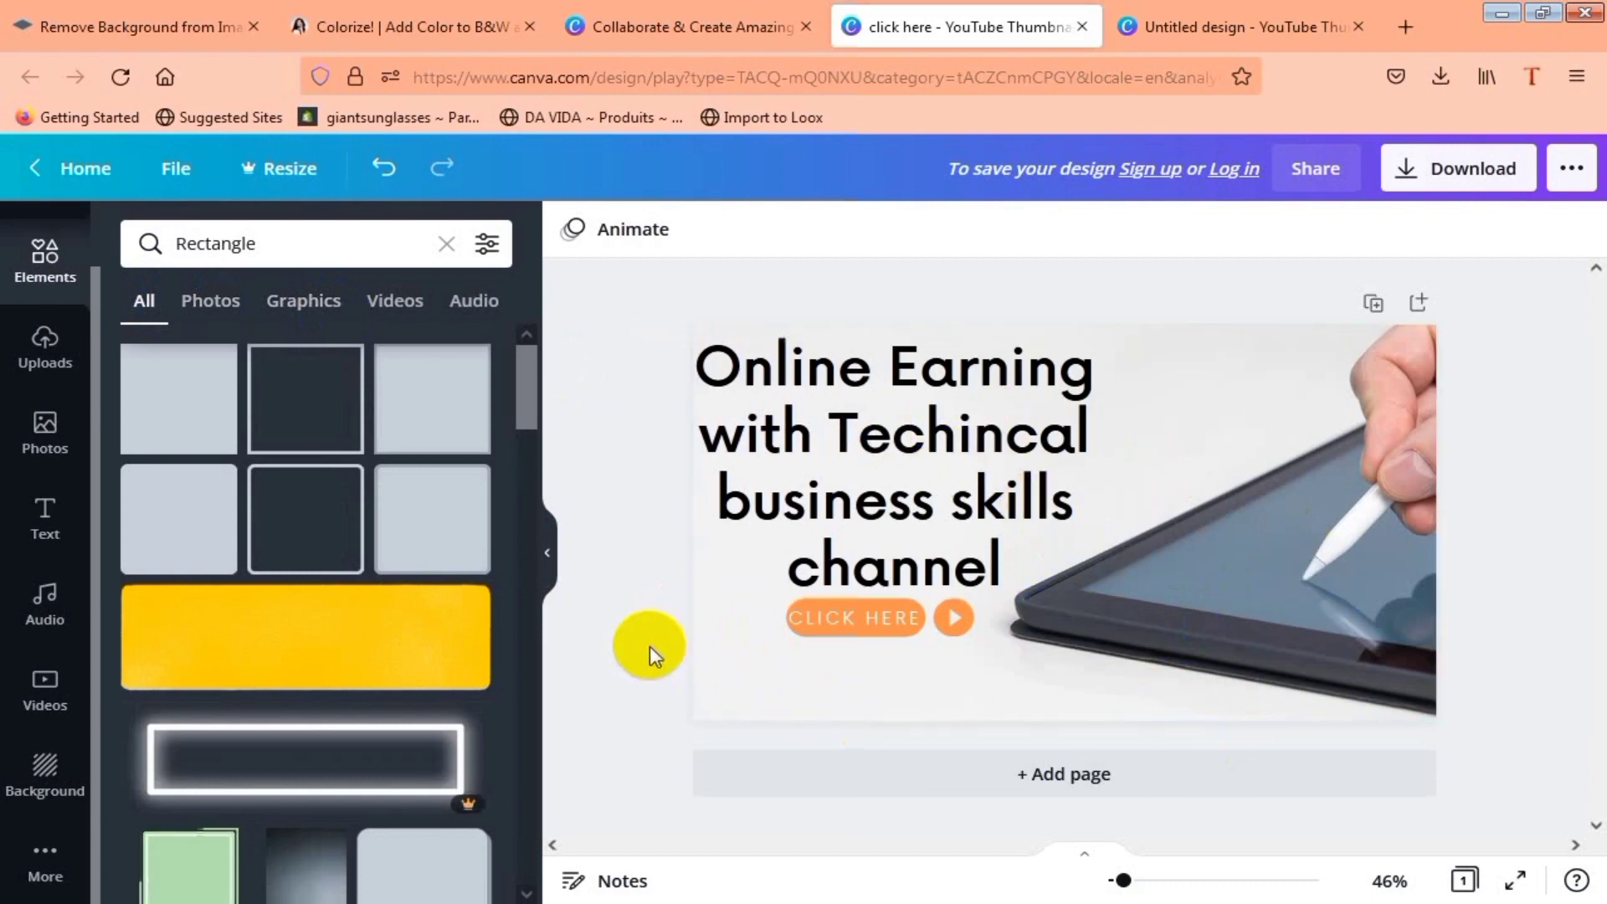
# Step: Return to the Canva home page and look through the suggested design types in both directions
pyautogui.click(711, 11)
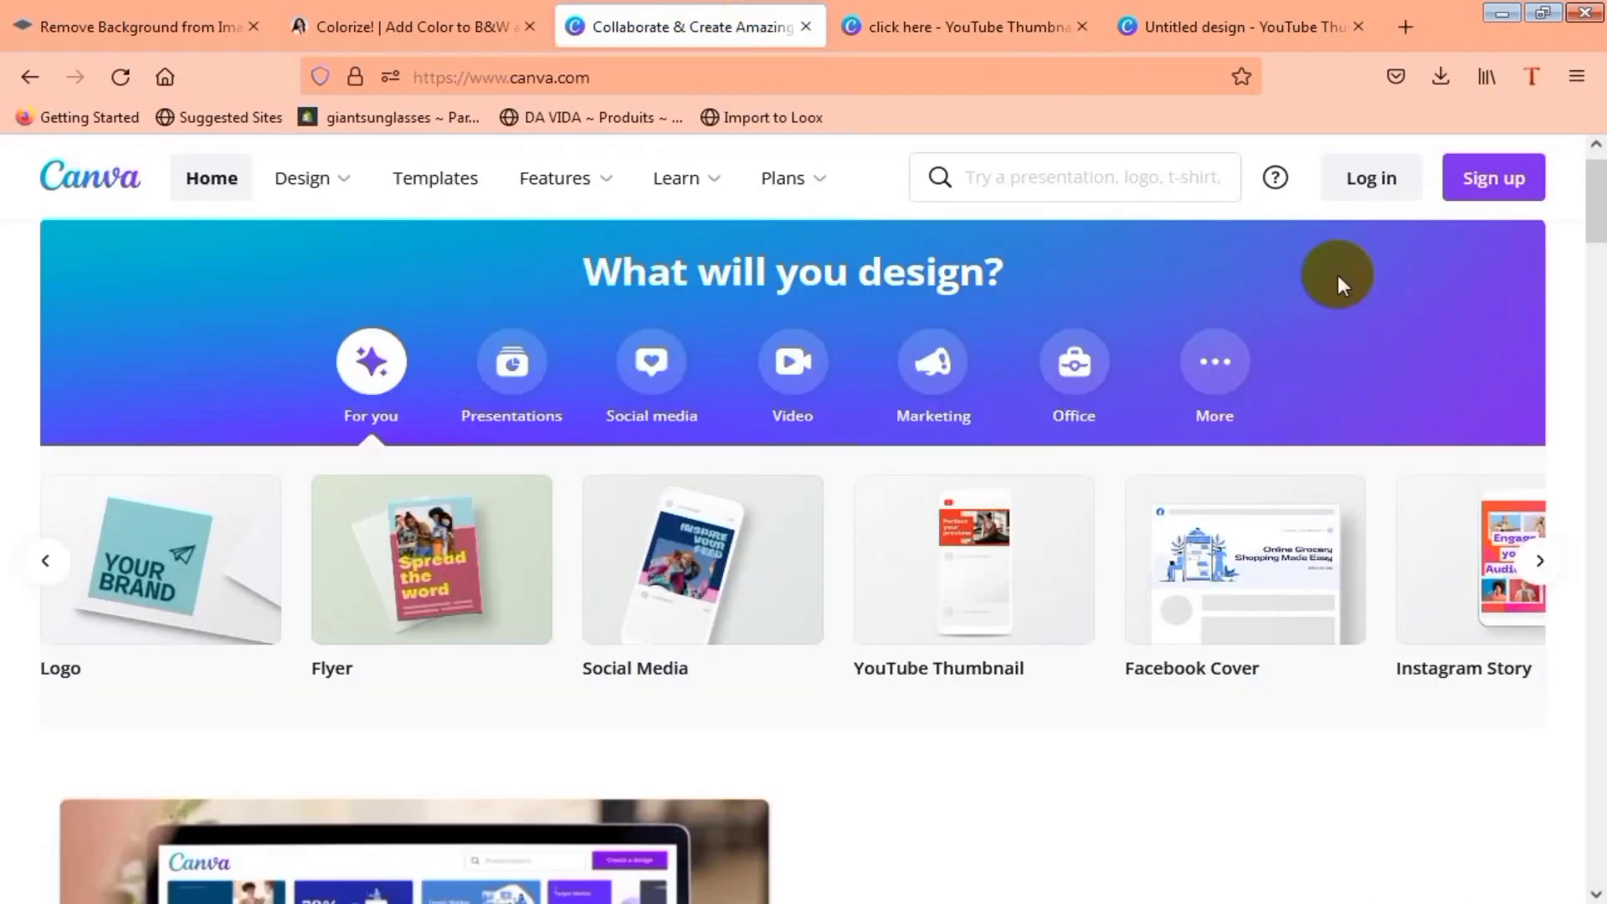
pyautogui.moveTo(1594, 224)
pyautogui.mouseDown()
pyautogui.moveTo(1590, 243)
pyautogui.moveTo(1592, 226)
pyautogui.mouseUp()
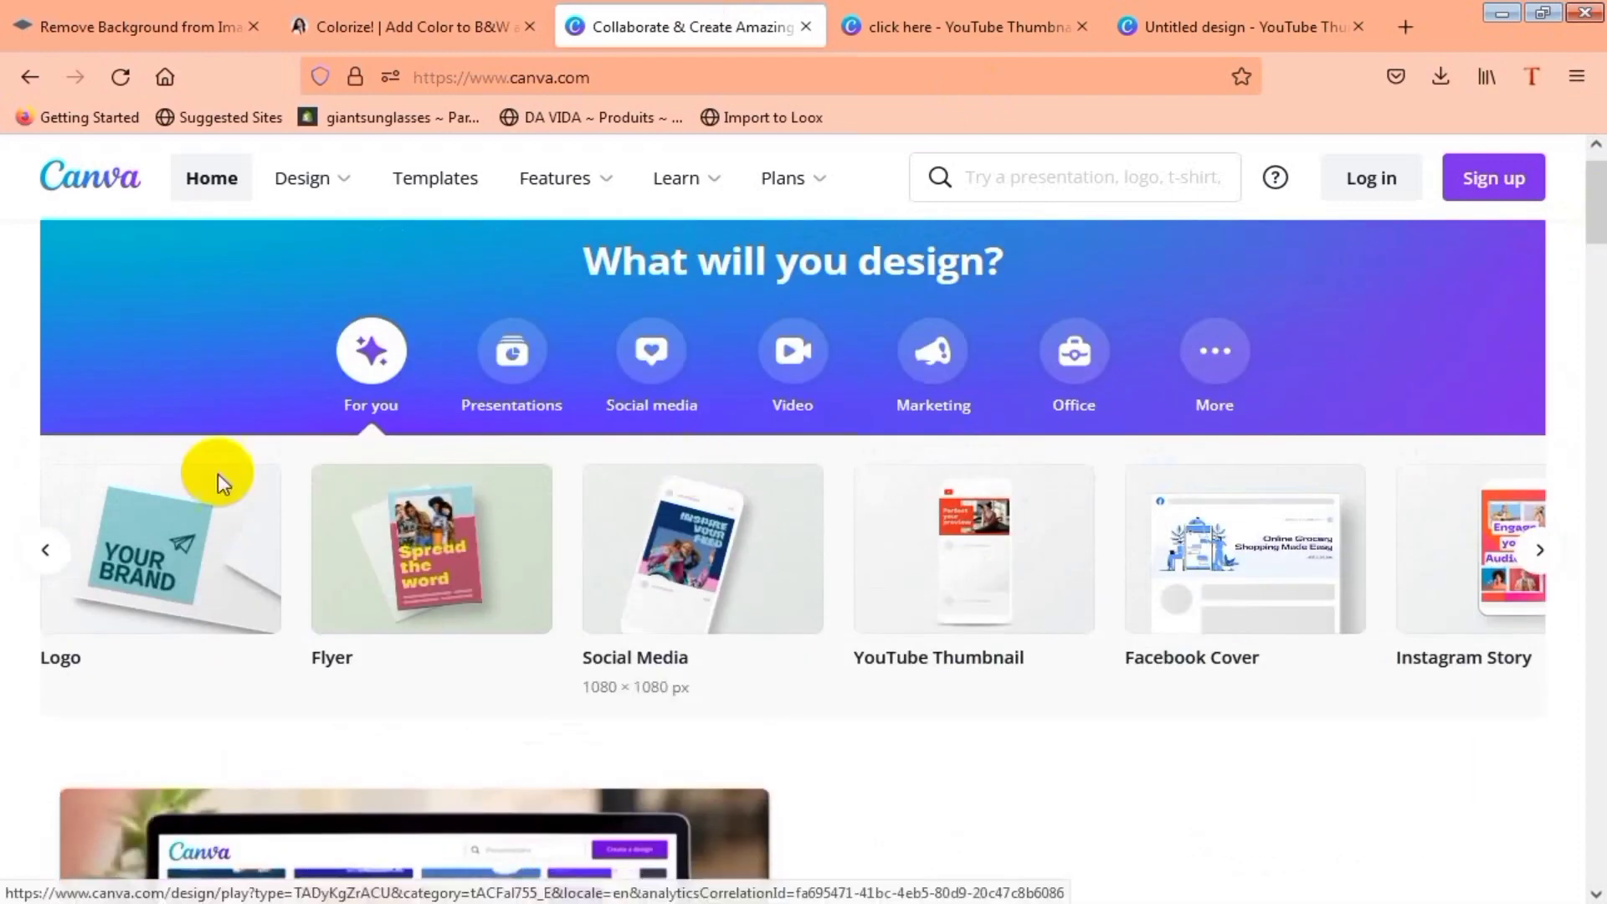
pyautogui.click(45, 551)
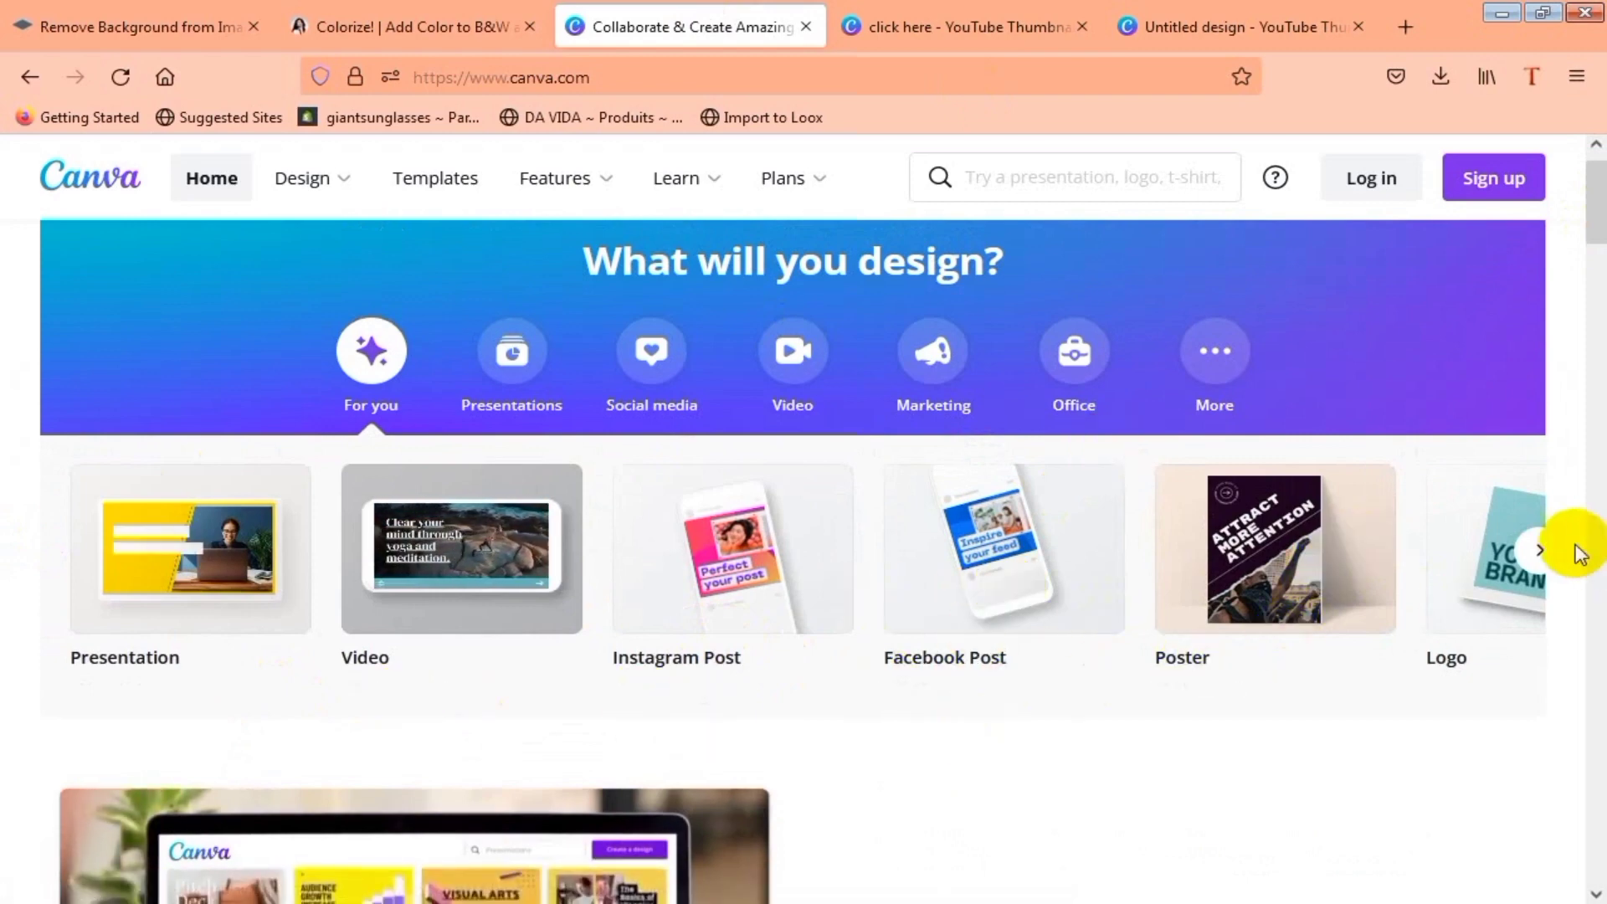
pyautogui.click(1538, 550)
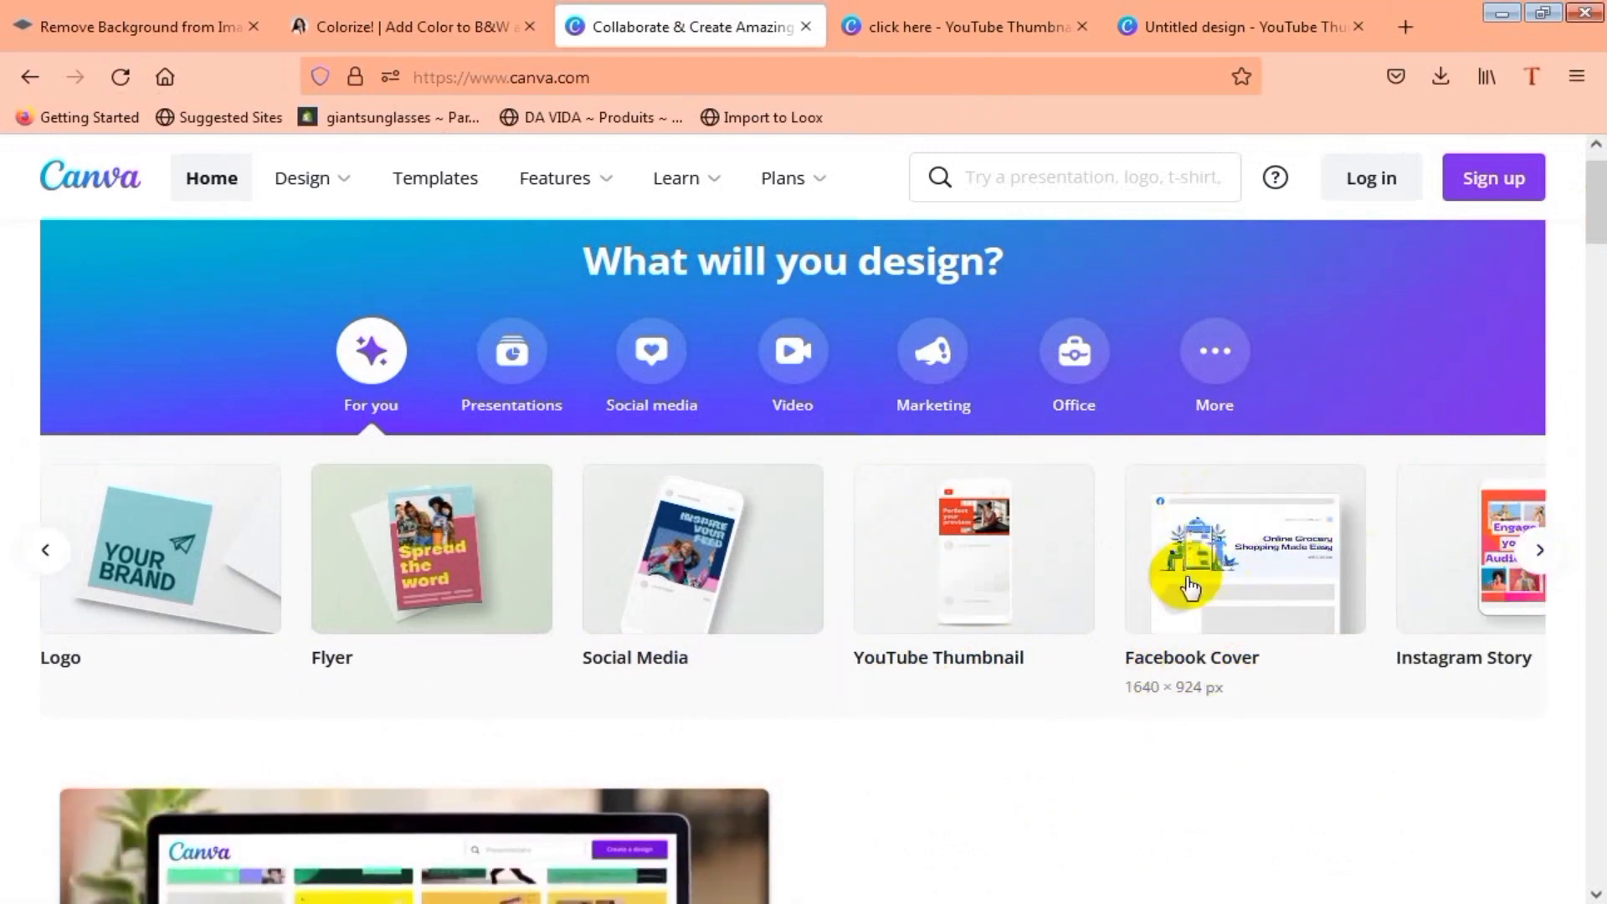
# Step: Look through the remaining design types, the Design categories and the free templates page with its poster and logo sections
pyautogui.click(1543, 551)
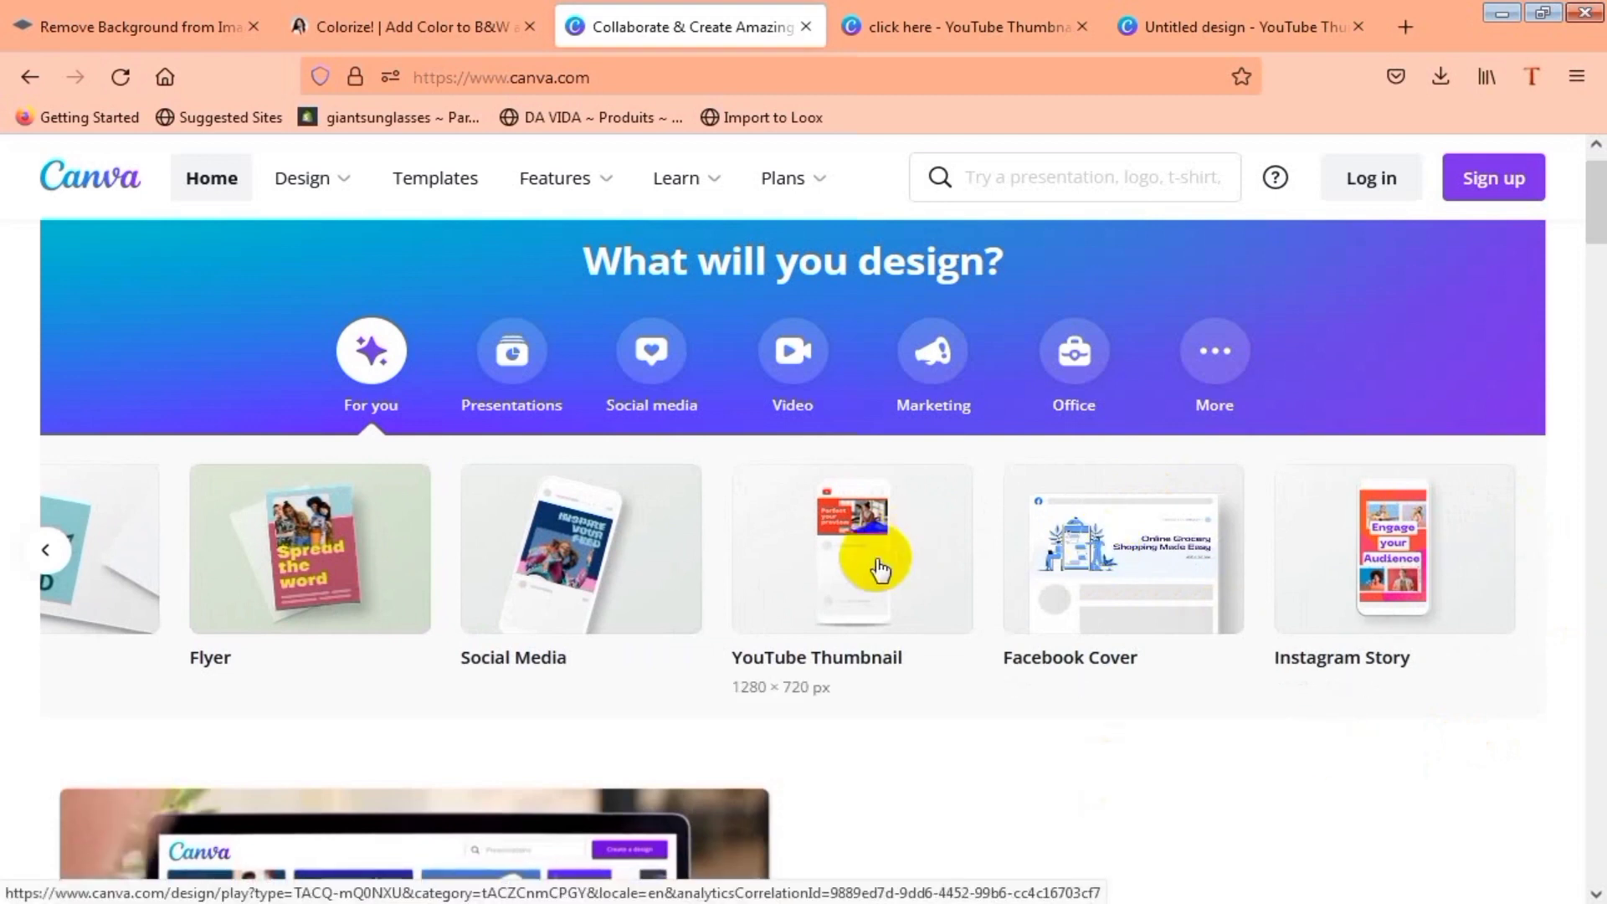
pyautogui.moveTo(322, 181)
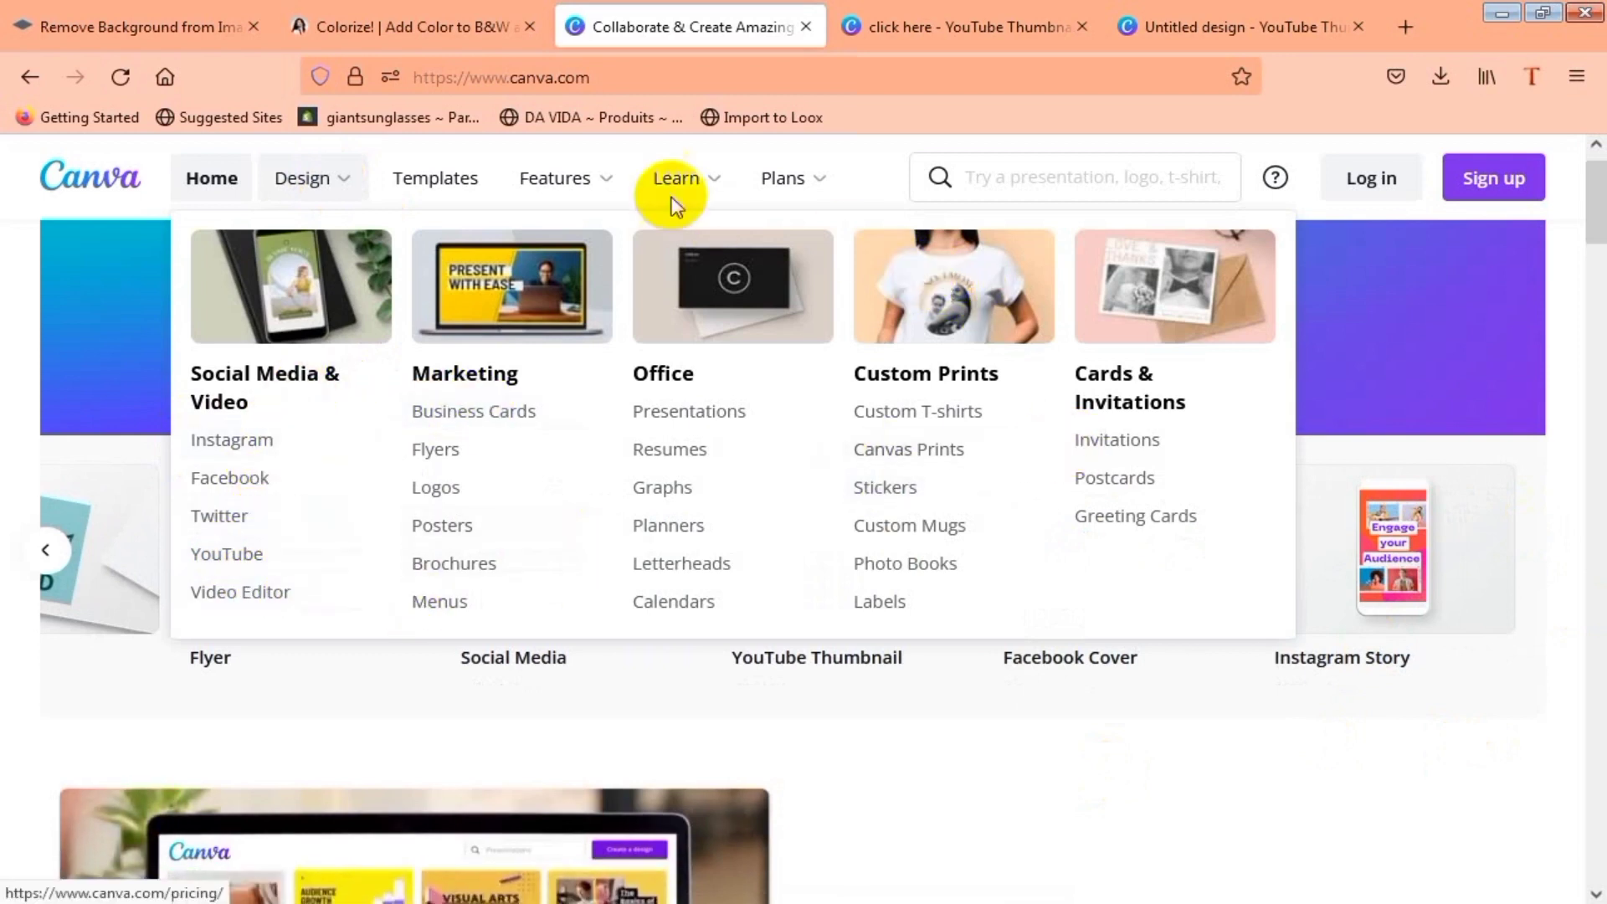
pyautogui.click(445, 190)
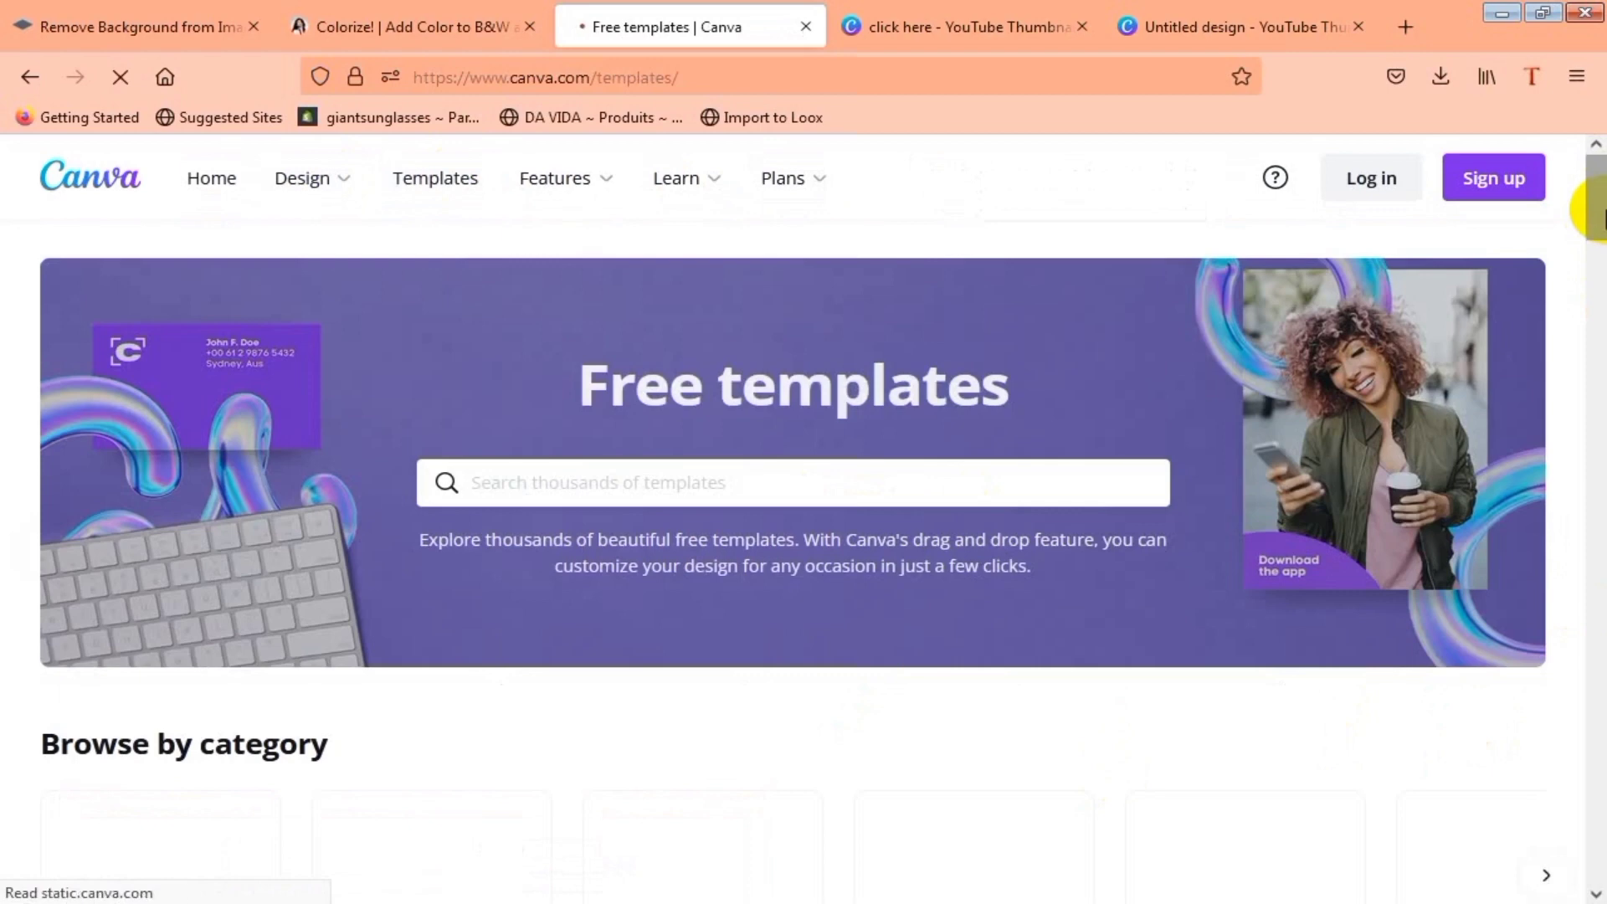
pyautogui.moveTo(1597, 221)
pyautogui.mouseDown()
pyautogui.moveTo(1594, 293)
pyautogui.moveTo(1594, 254)
pyautogui.mouseUp()
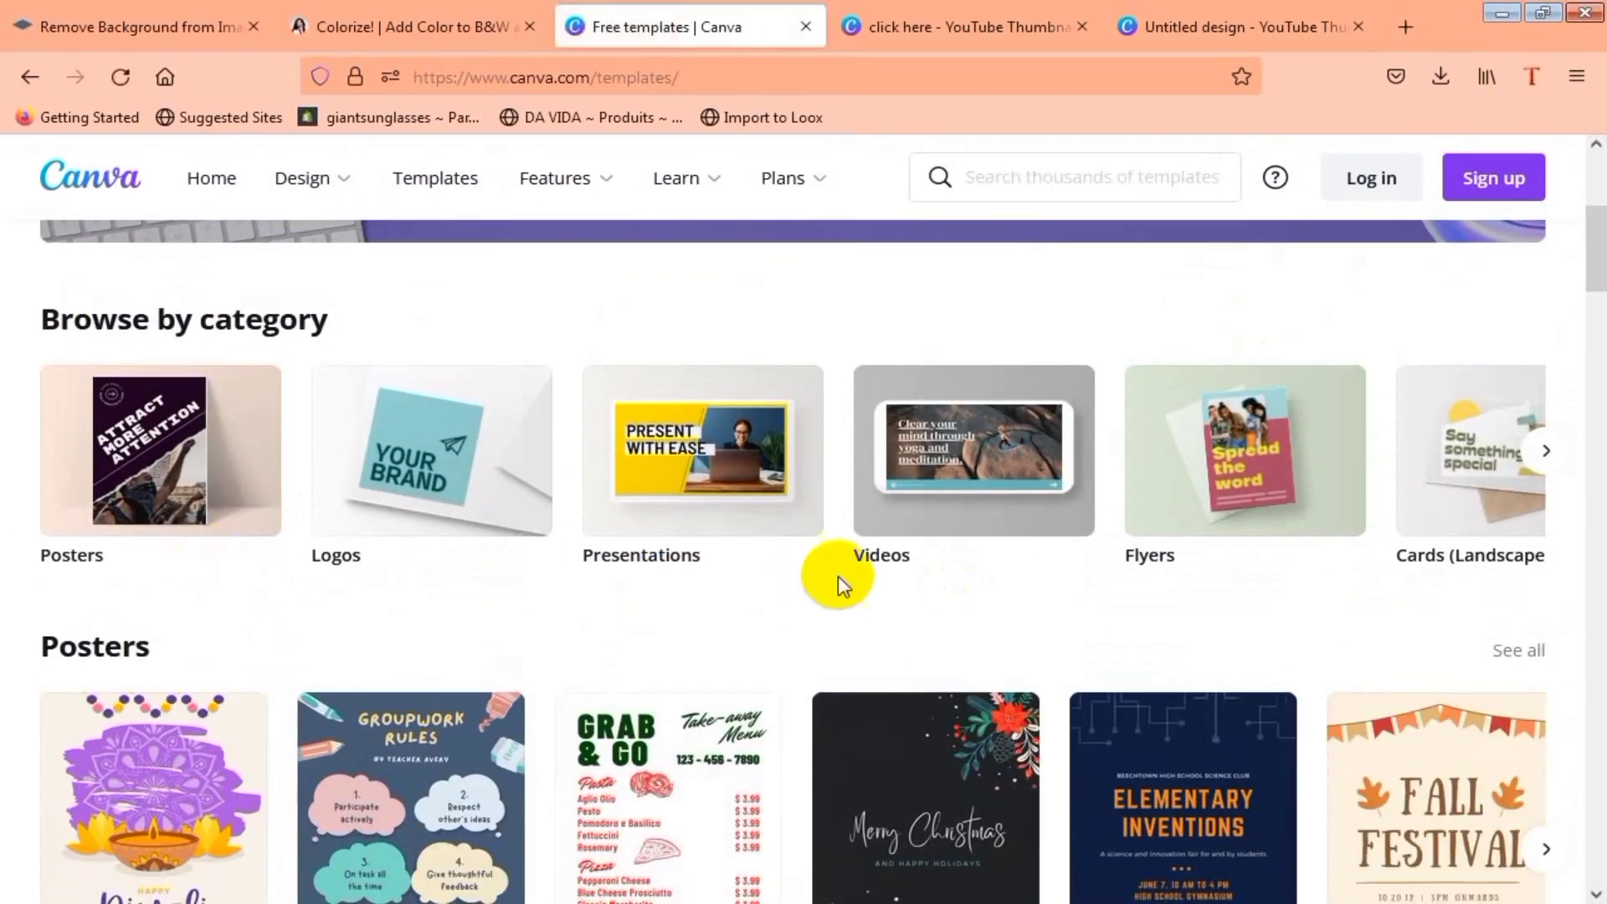
pyautogui.moveTo(1598, 242); pyautogui.dragTo(1594, 280)
pyautogui.click(855, 542)
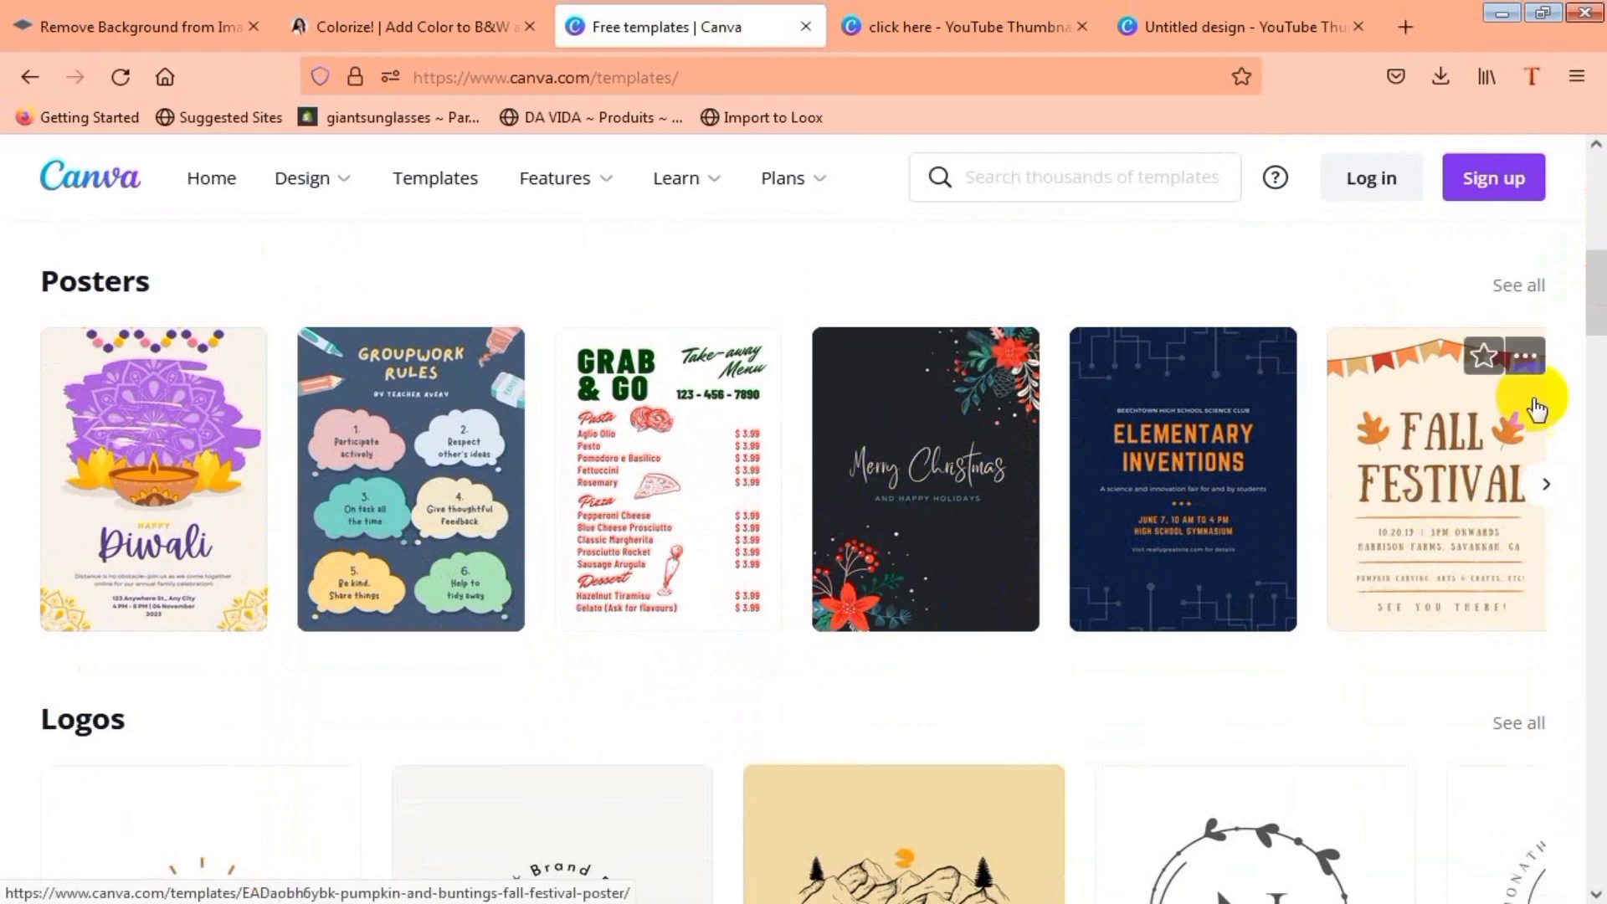
pyautogui.moveTo(1598, 302); pyautogui.dragTo(1248, 72)
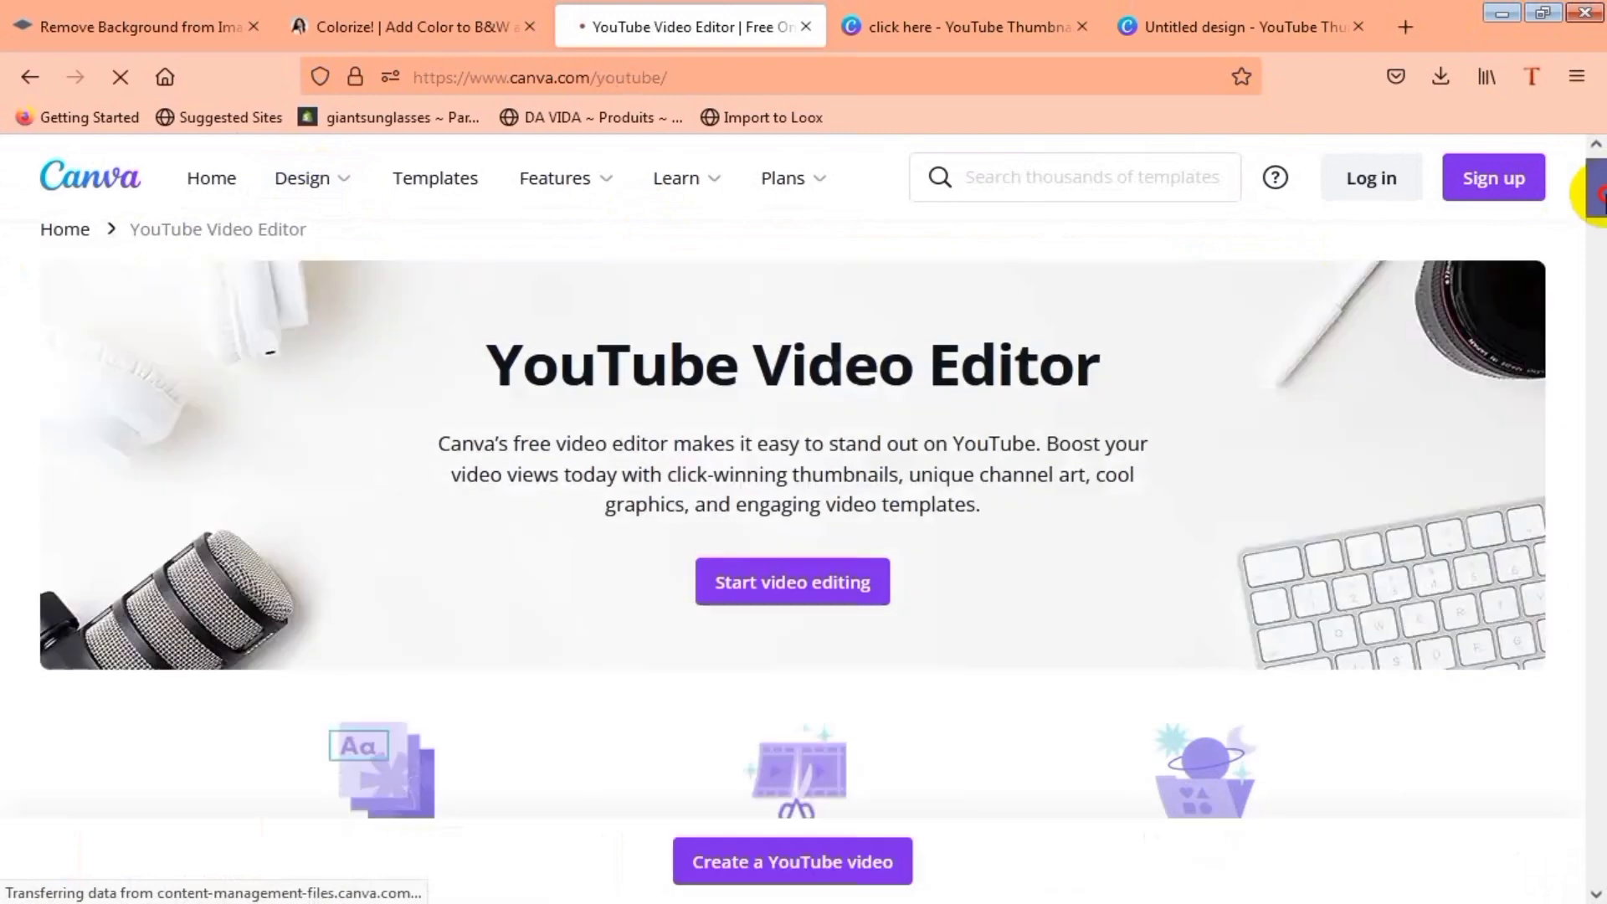
# Step: Find the YouTube Intros templates on the YouTube Video Editor page and start customizing the Yellow Magenta Black White Neon Scifi YouTube Intro
pyautogui.moveTo(1598, 194); pyautogui.dragTo(1593, 260)
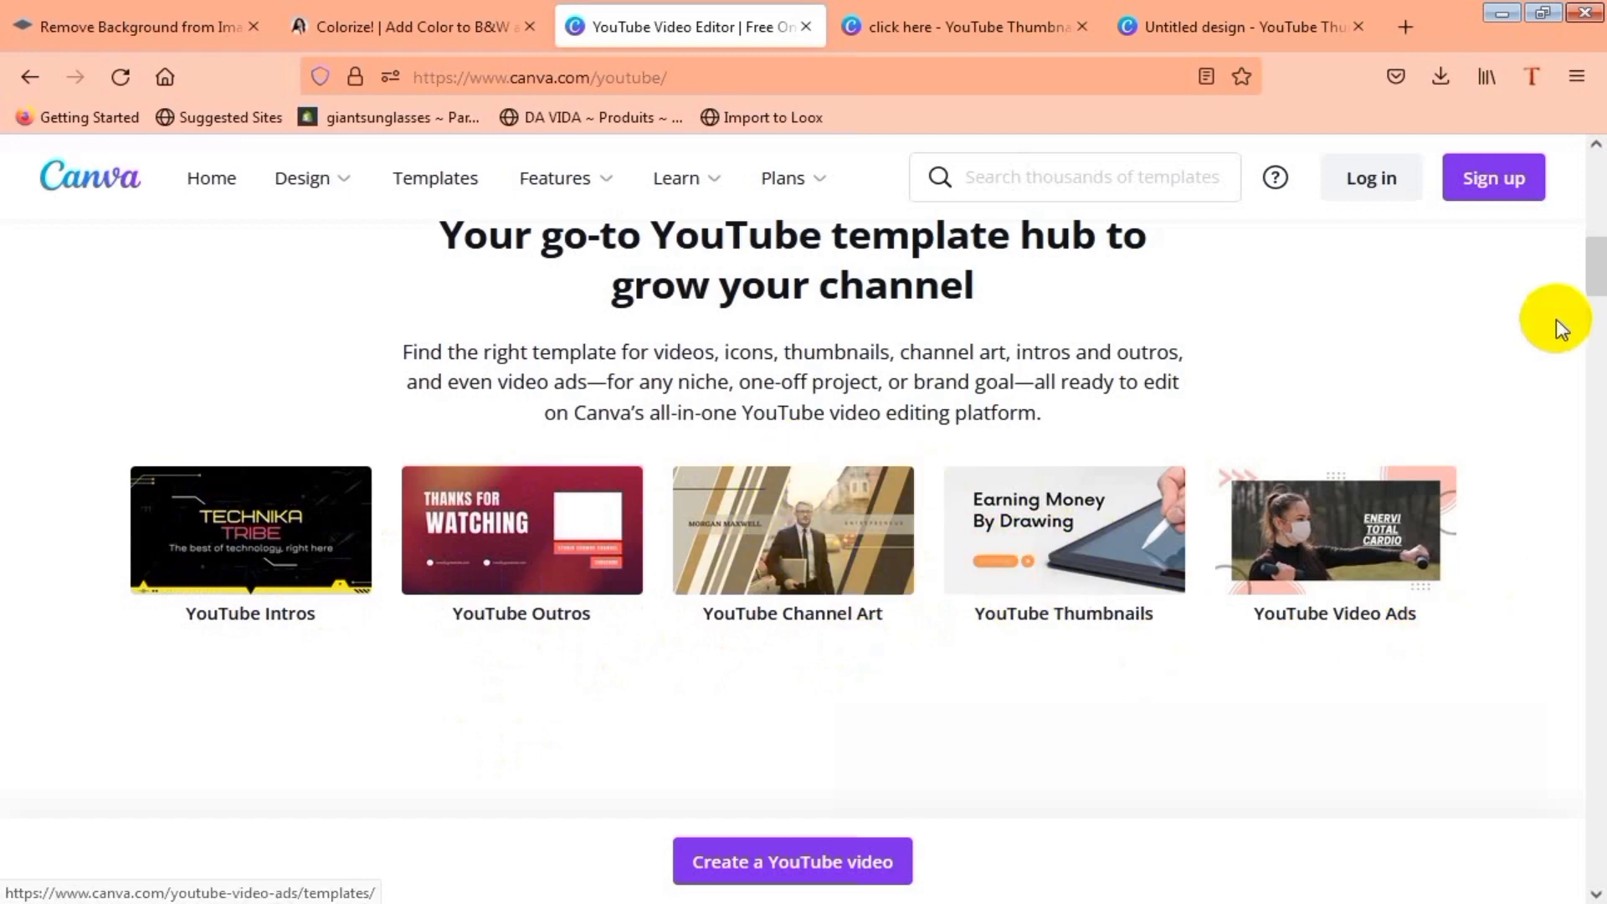
pyautogui.moveTo(1599, 259)
pyautogui.mouseDown()
pyautogui.moveTo(1598, 238)
pyautogui.moveTo(1598, 276)
pyautogui.mouseUp()
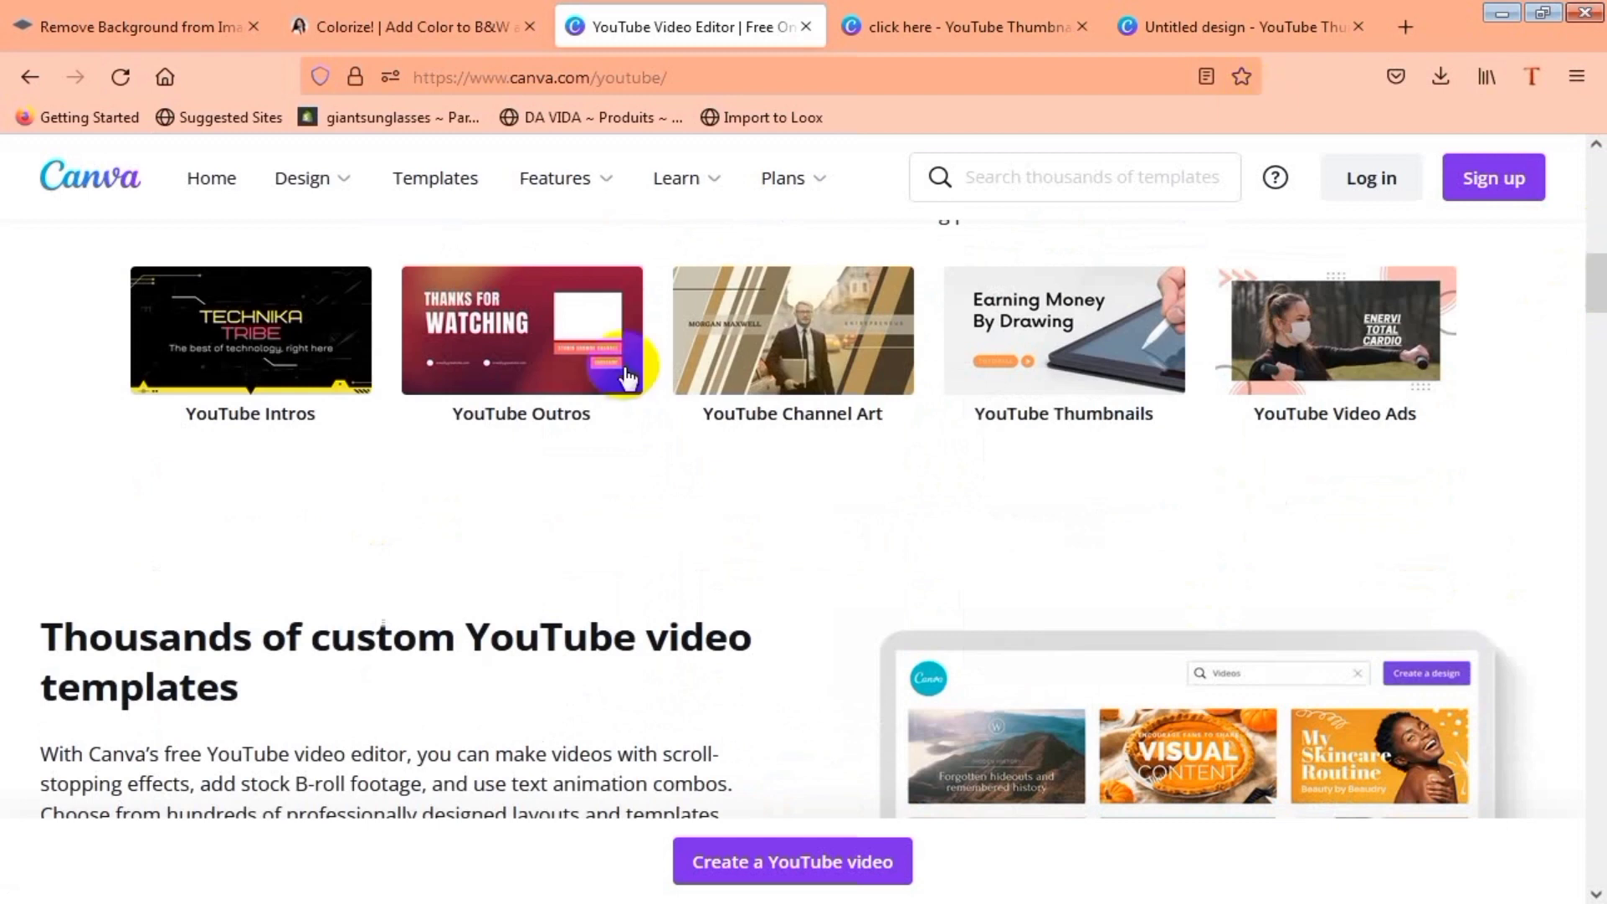
pyautogui.click(237, 325)
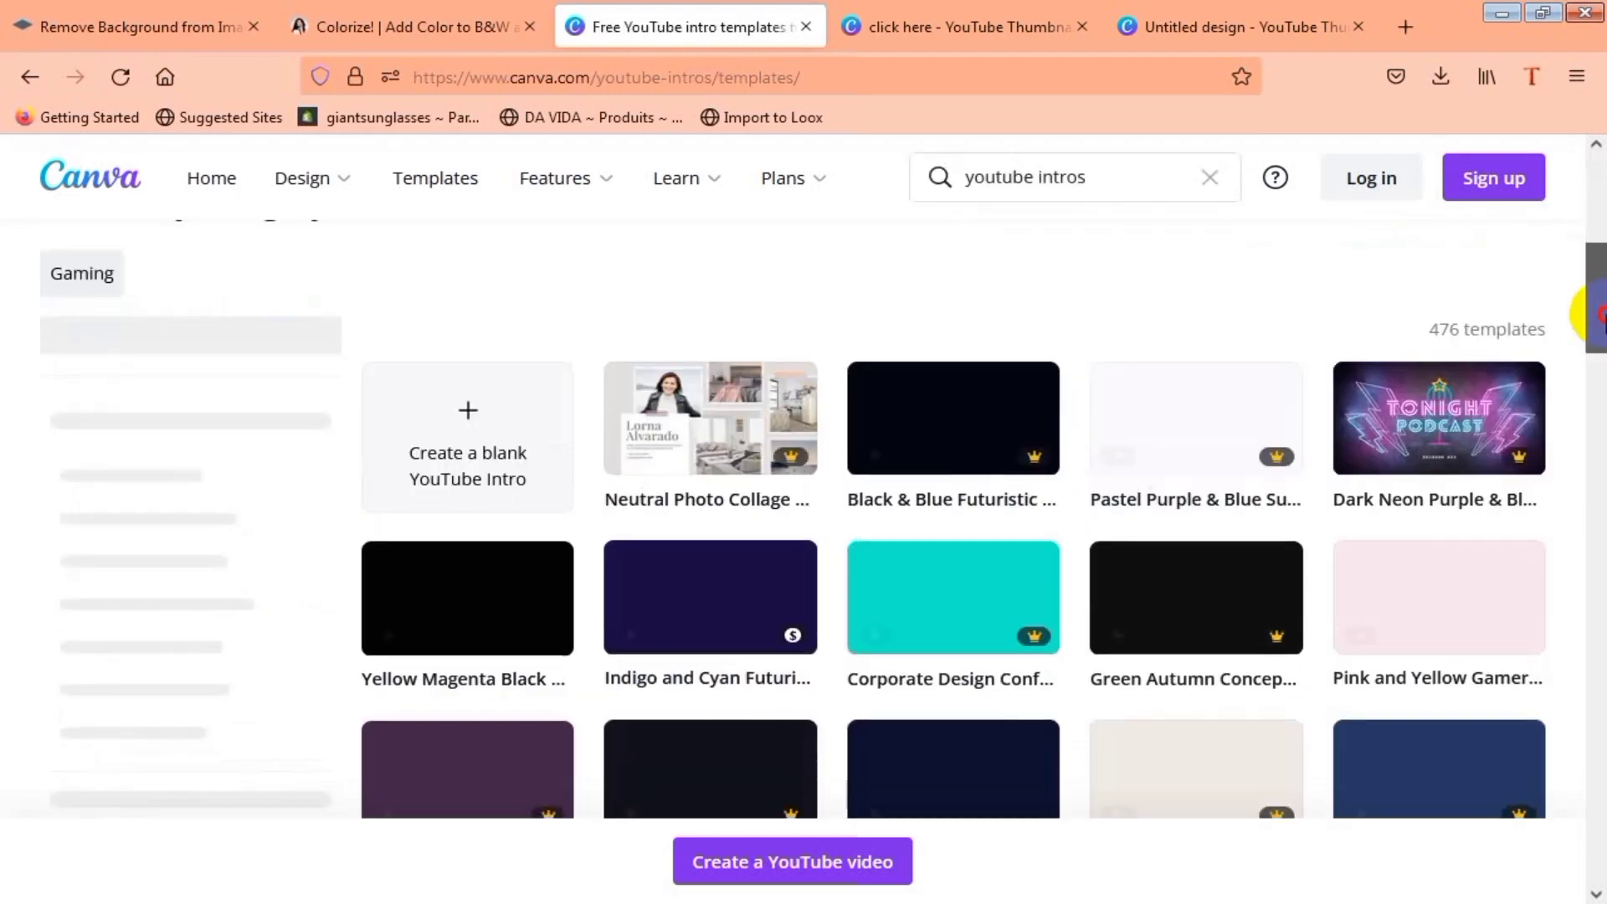
pyautogui.scroll(-1, 1593, 314)
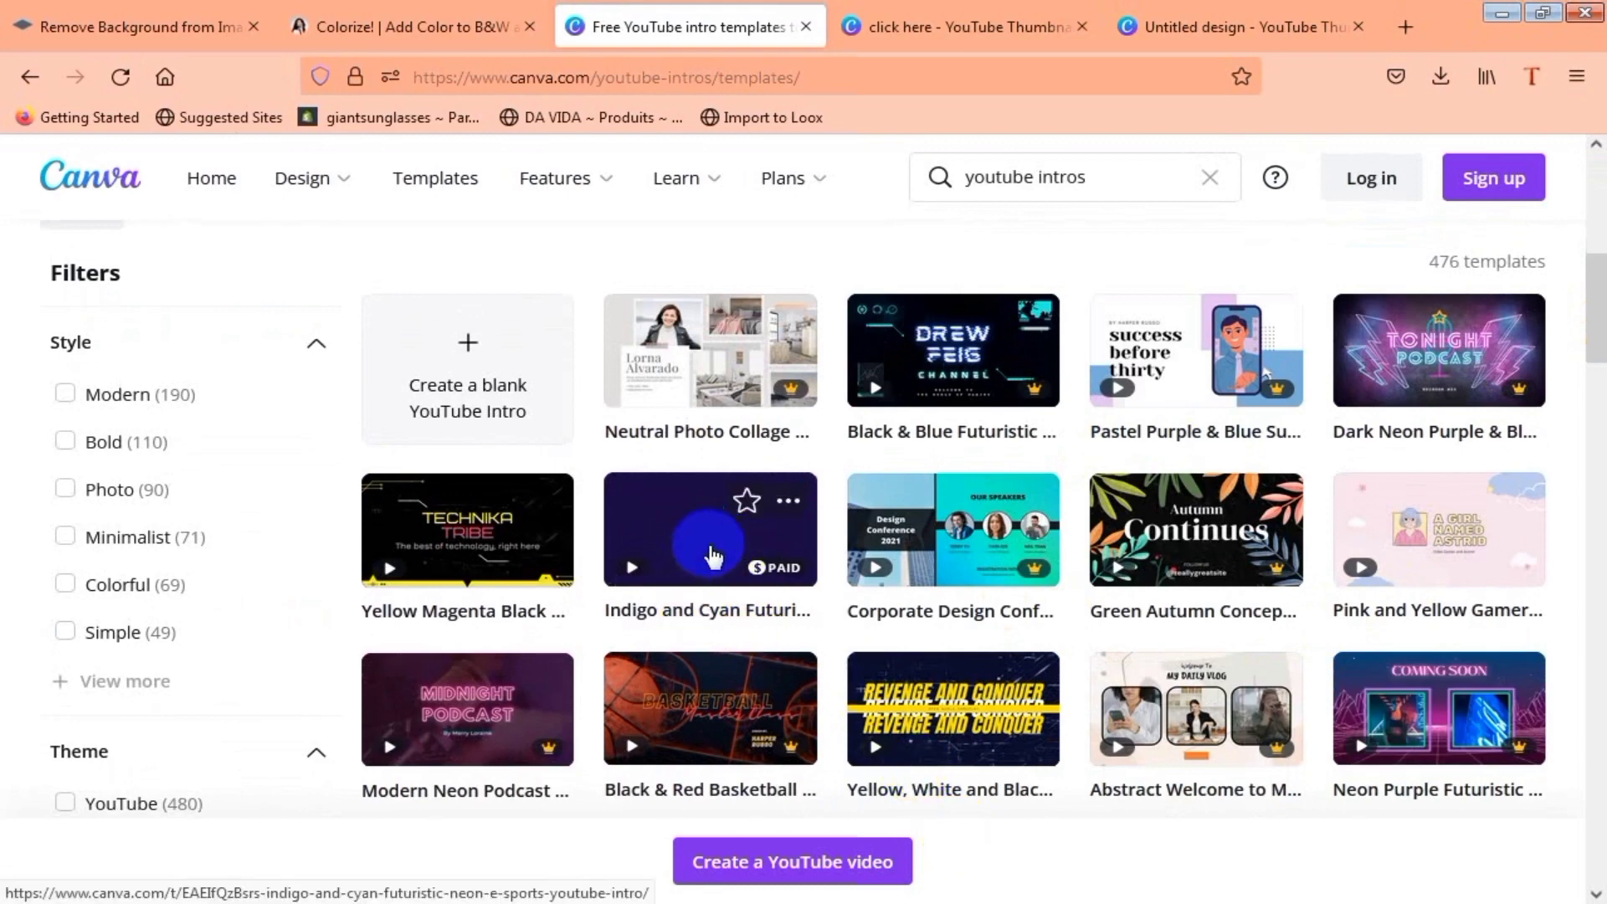
pyautogui.click(481, 559)
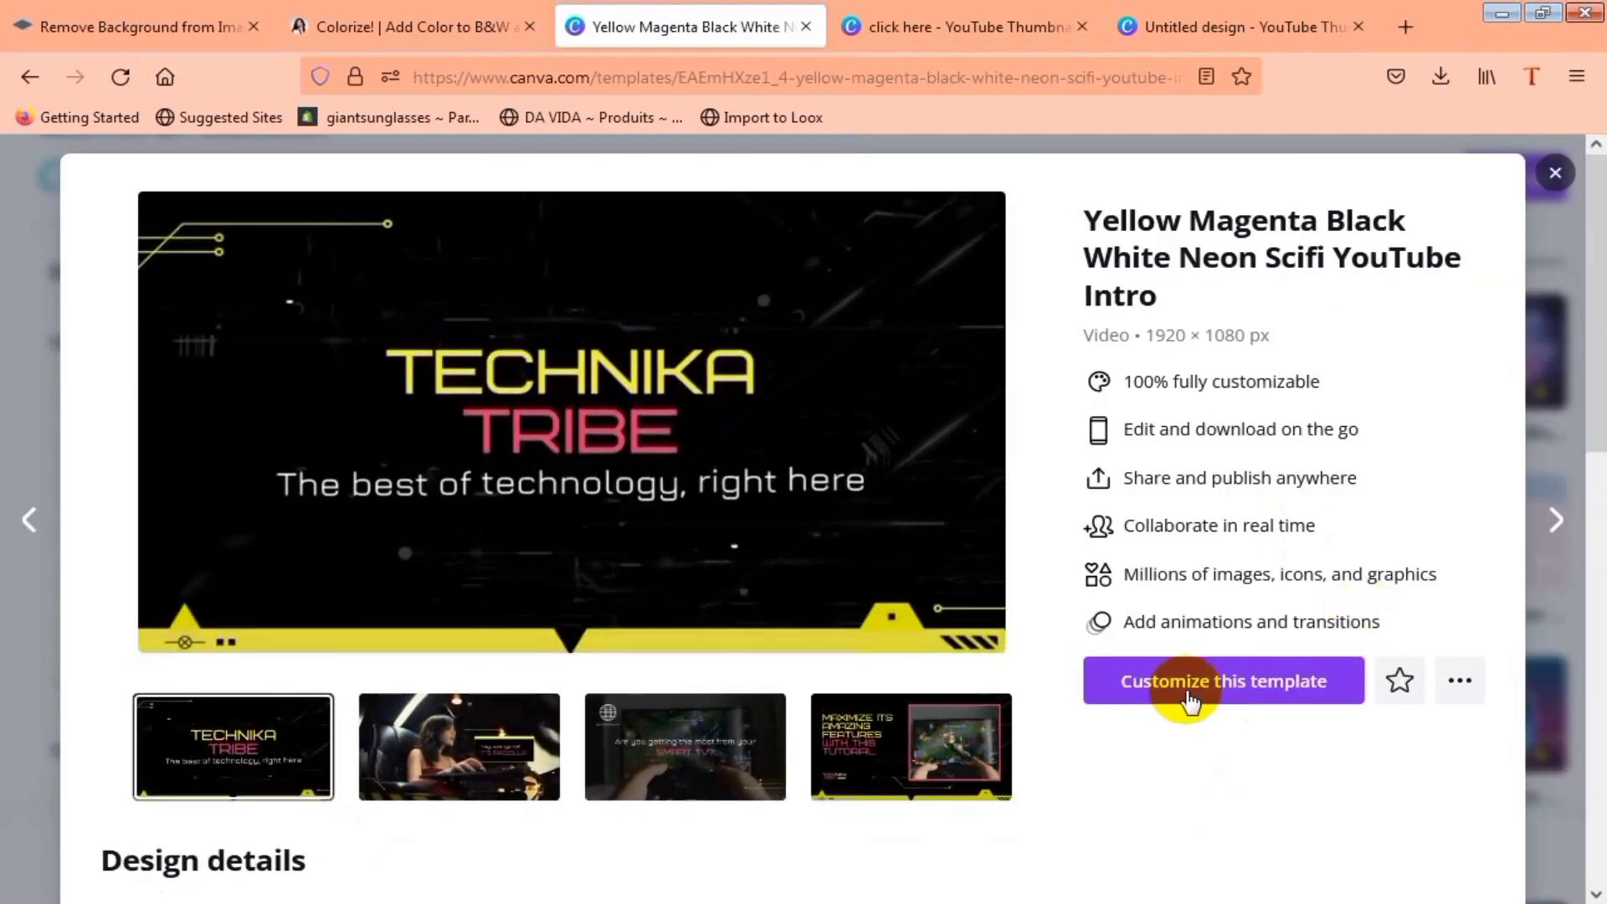
pyautogui.click(1188, 684)
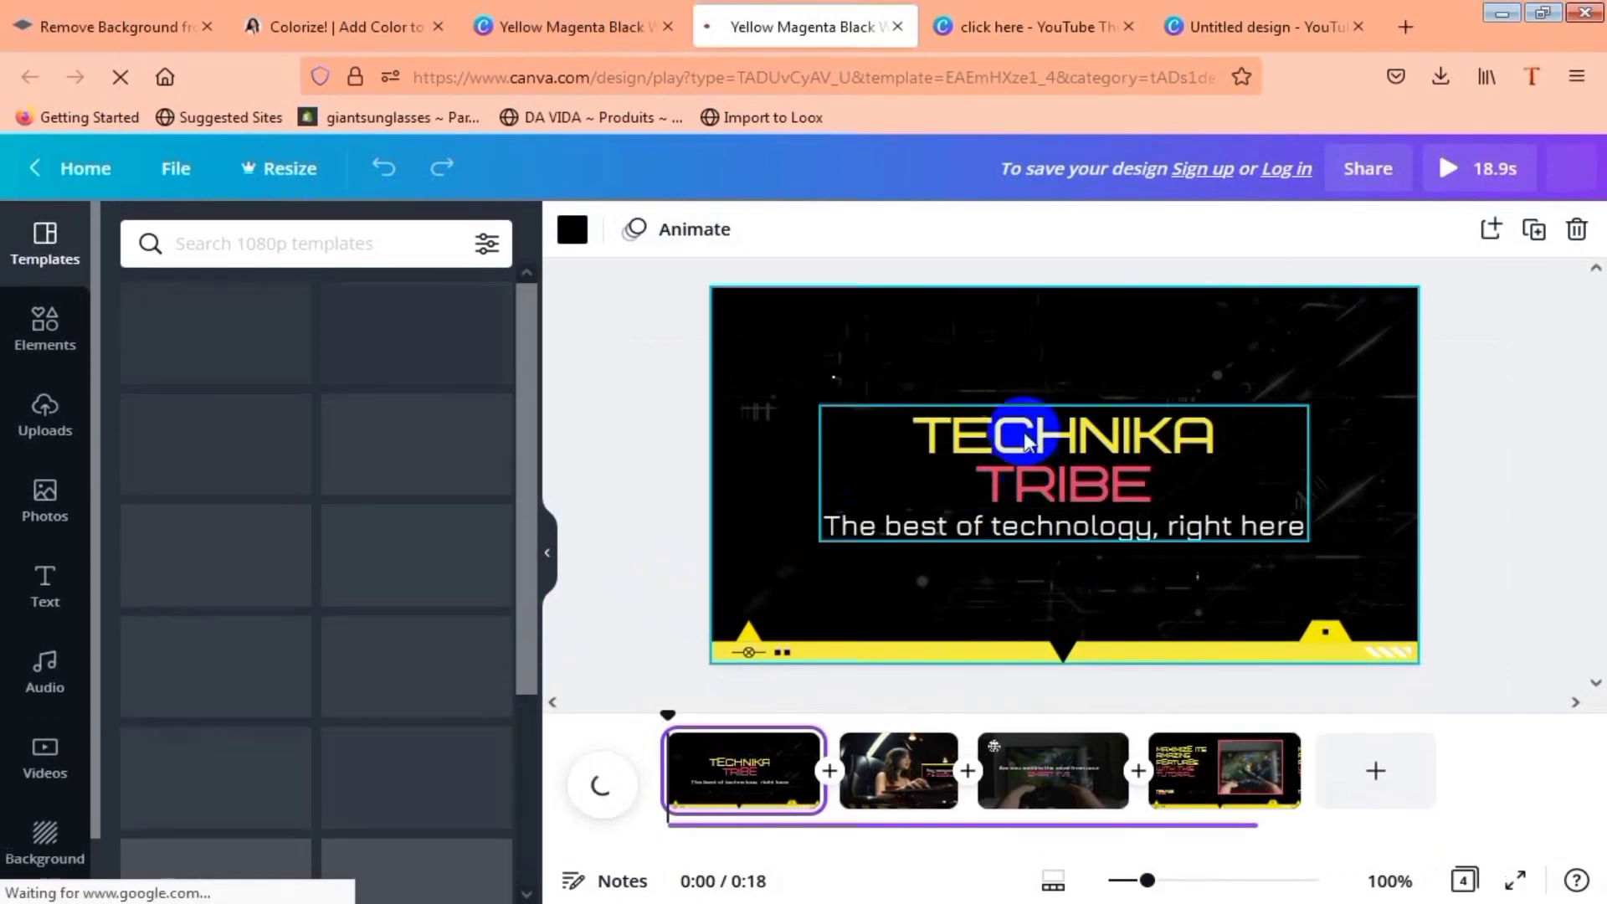
# Step: Replace the "TECHNIKA TRIBE" title on the first page with "TECHNICAL BUSINESS SKILLS"
pyautogui.click(1028, 439)
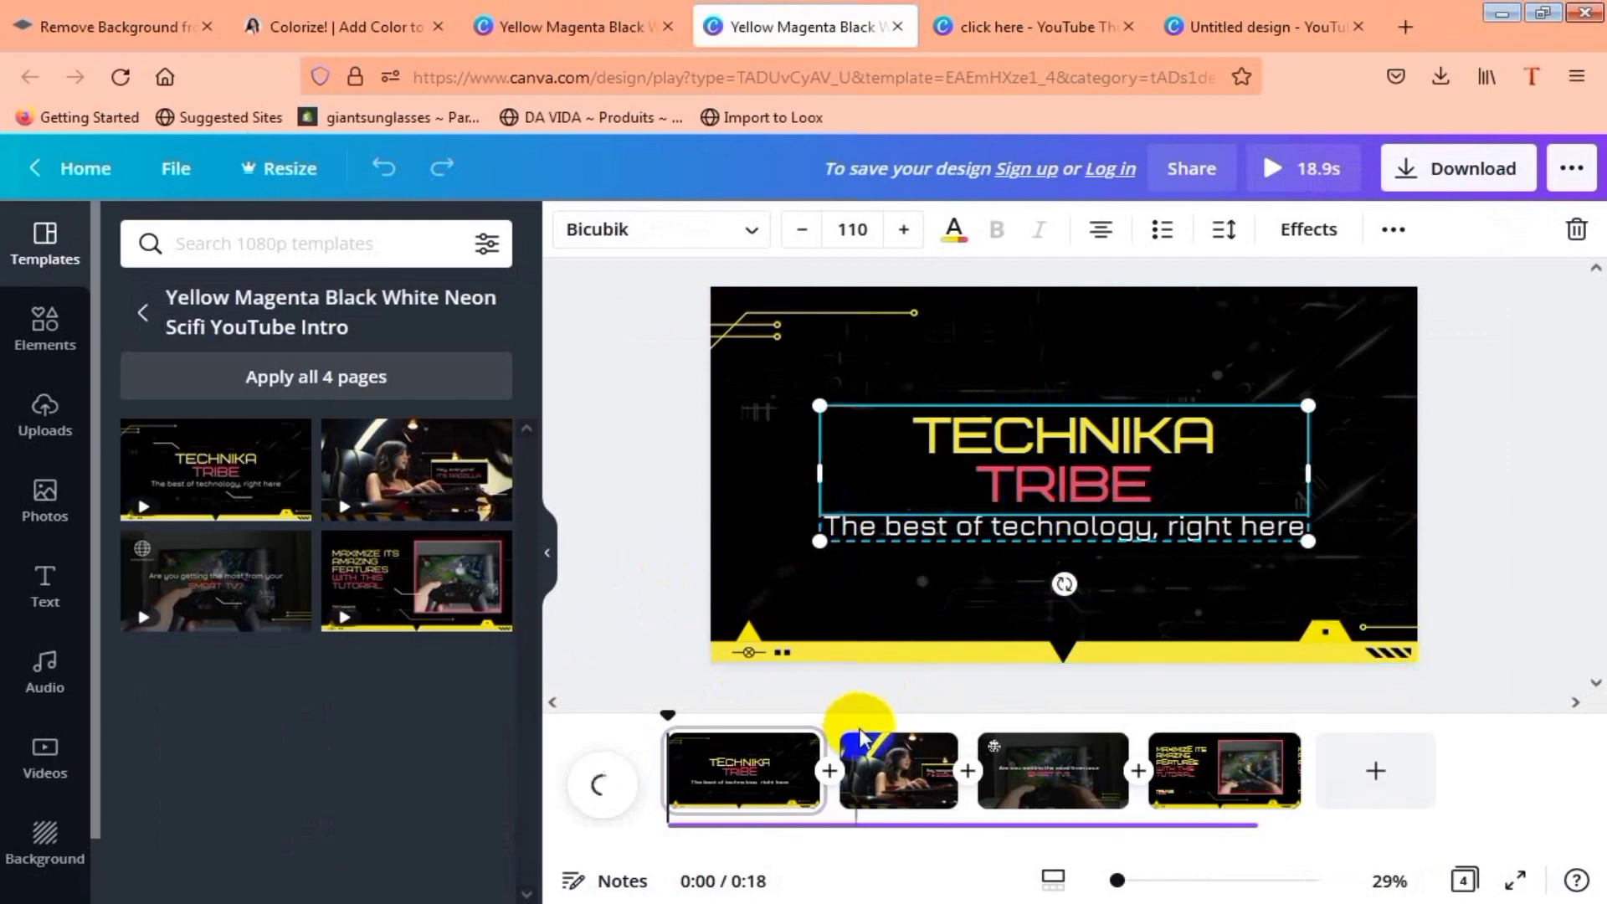
pyautogui.doubleClick(996, 484)
pyautogui.hotkey('ctrl', 'a')
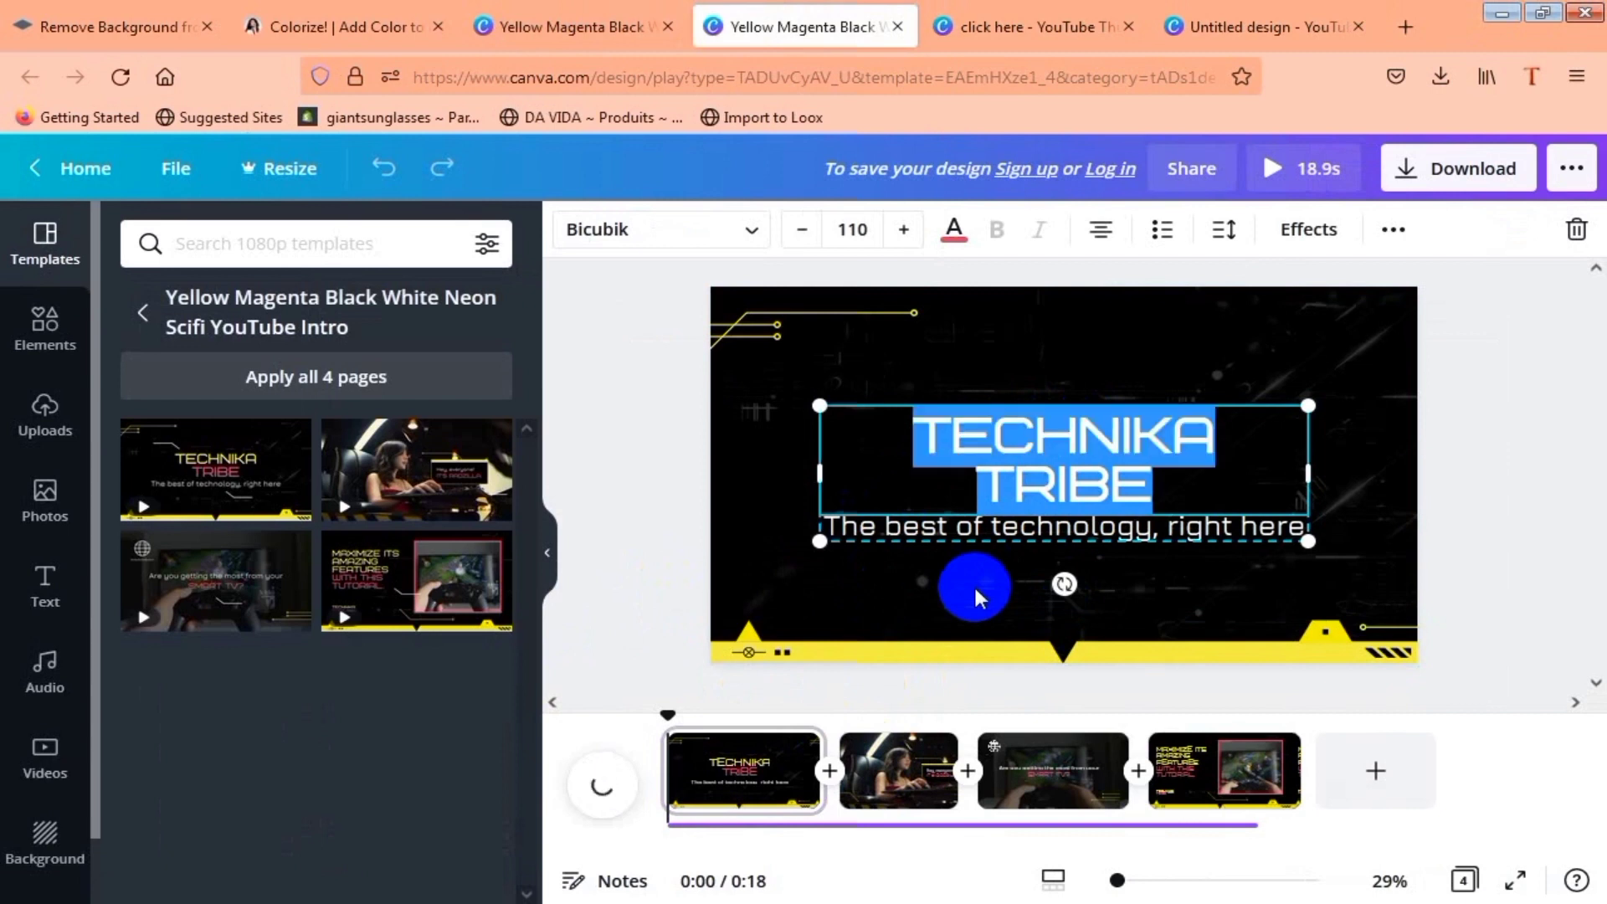
pyautogui.write('TEC')
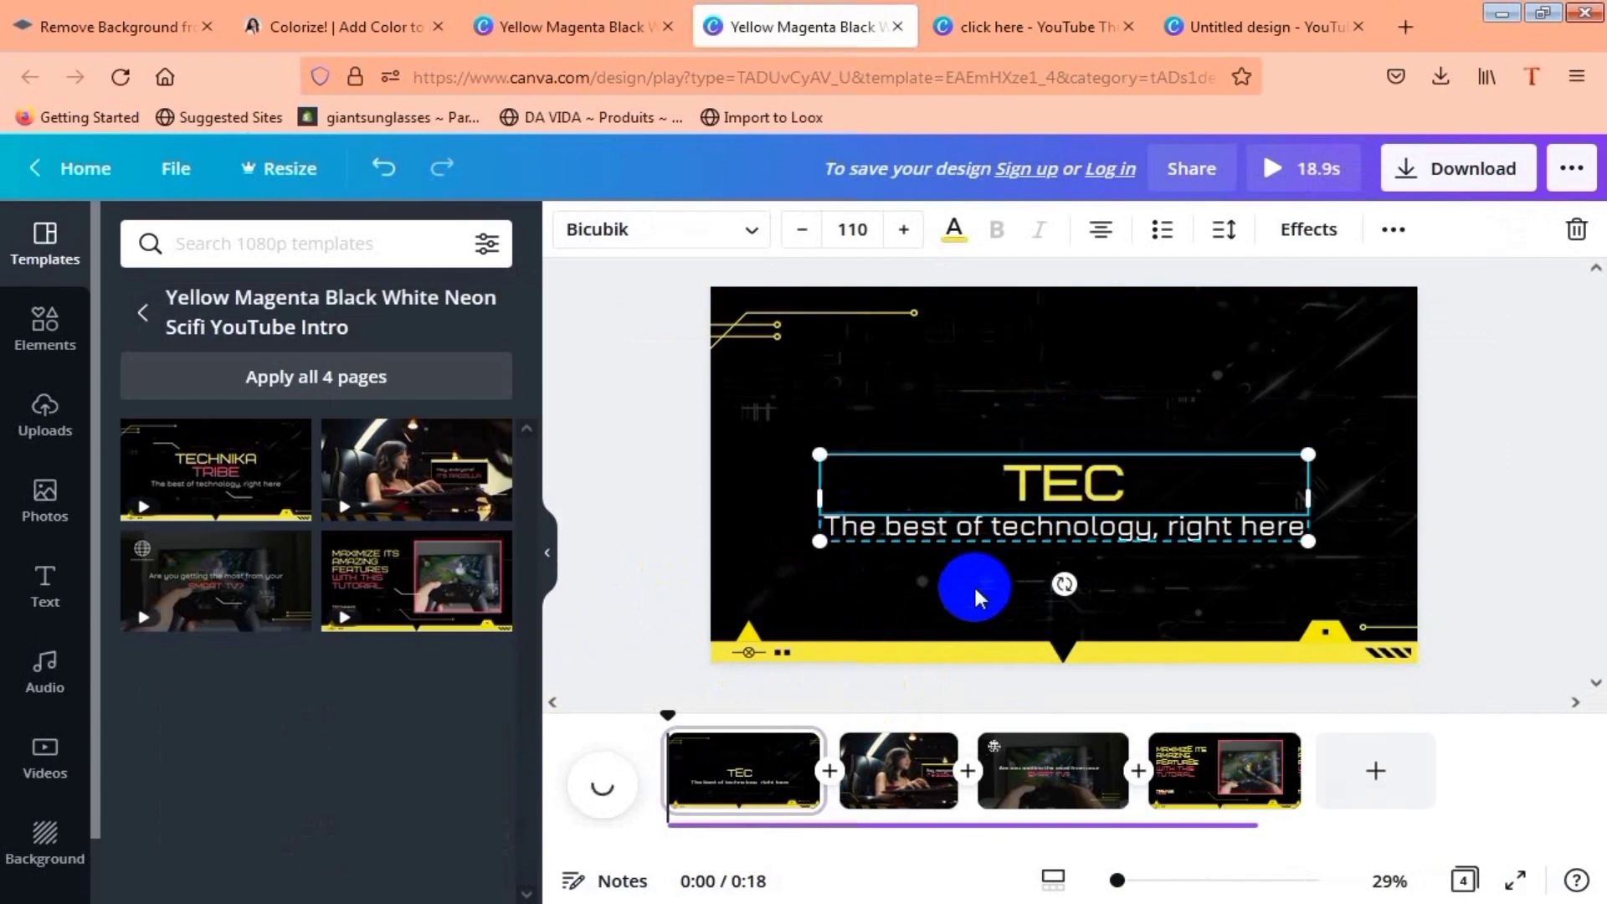
pyautogui.write('HNI')
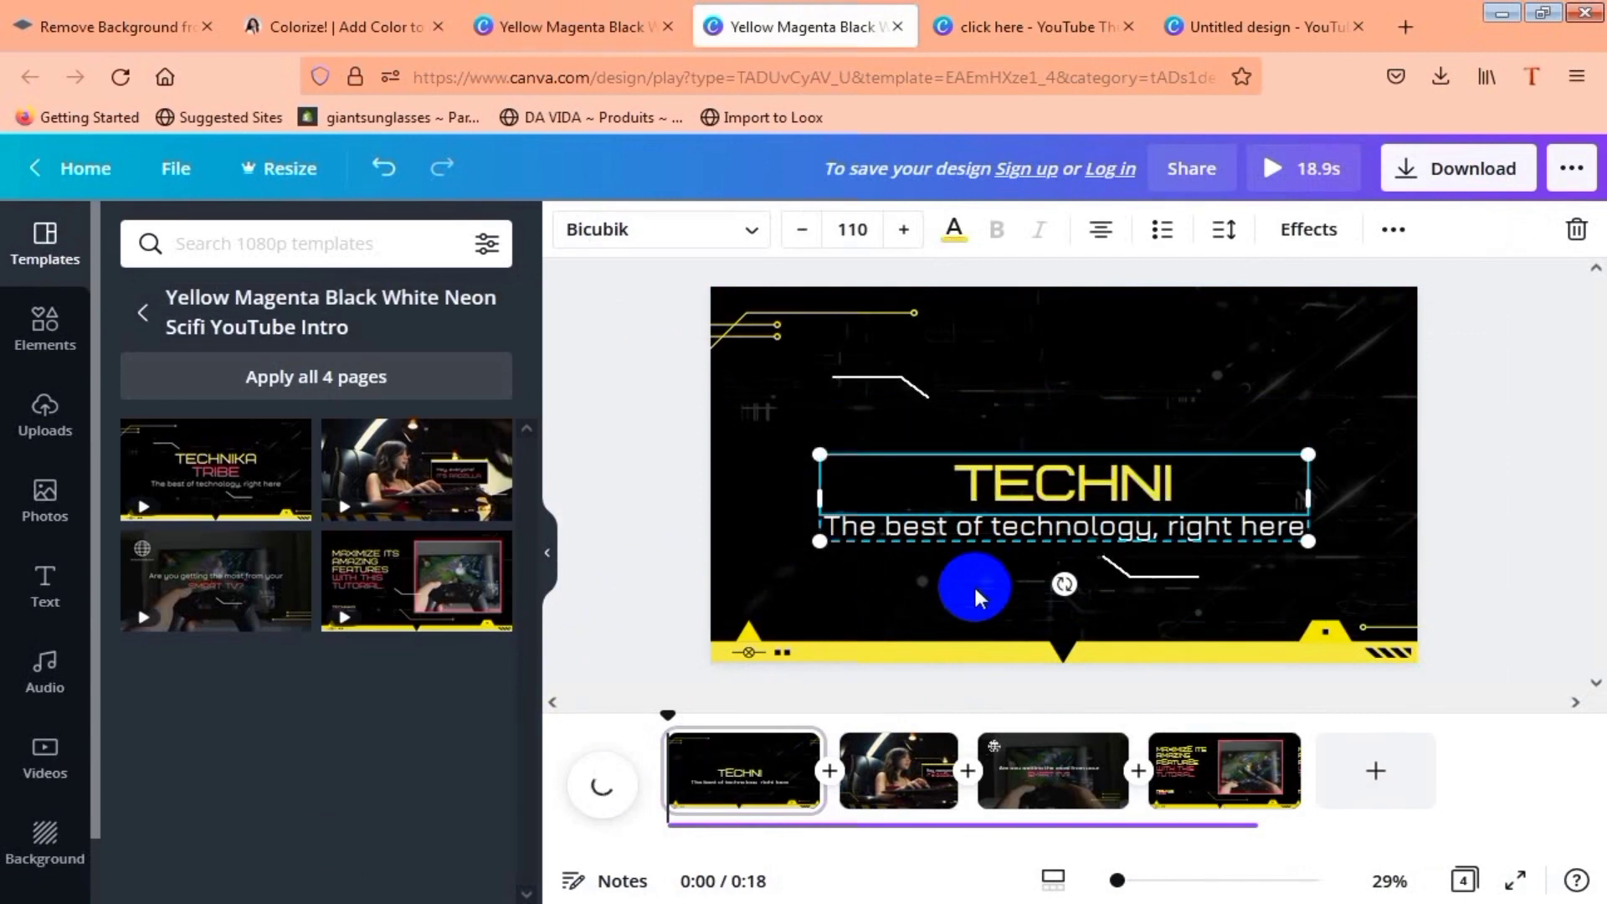
pyautogui.write('CAL')
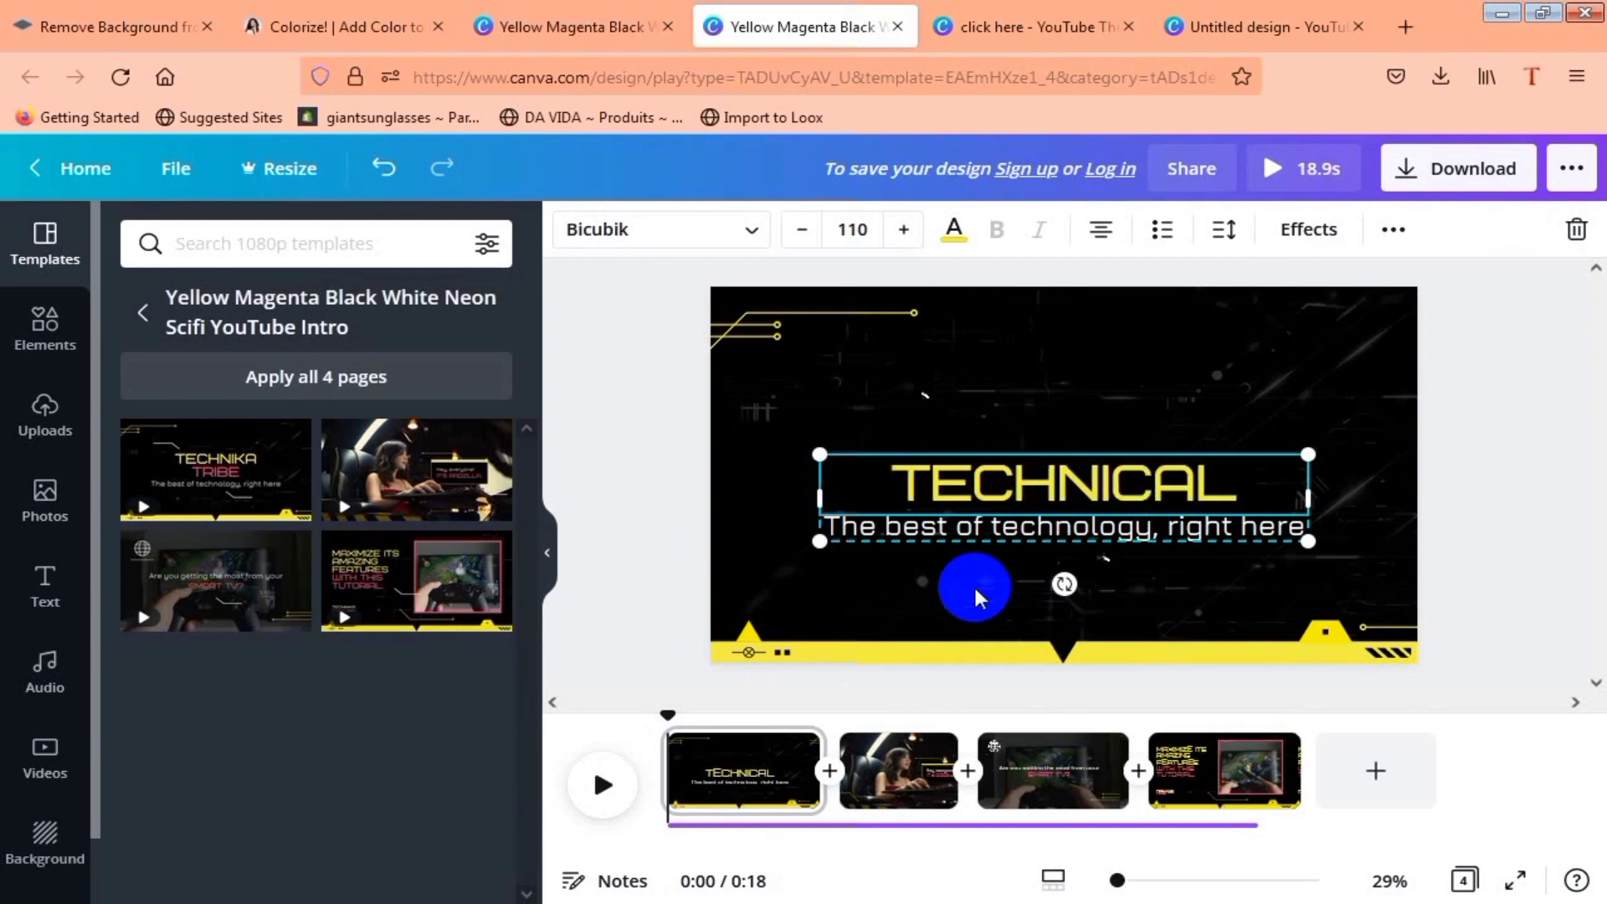
pyautogui.press('Return')
pyautogui.write('BUSINE')
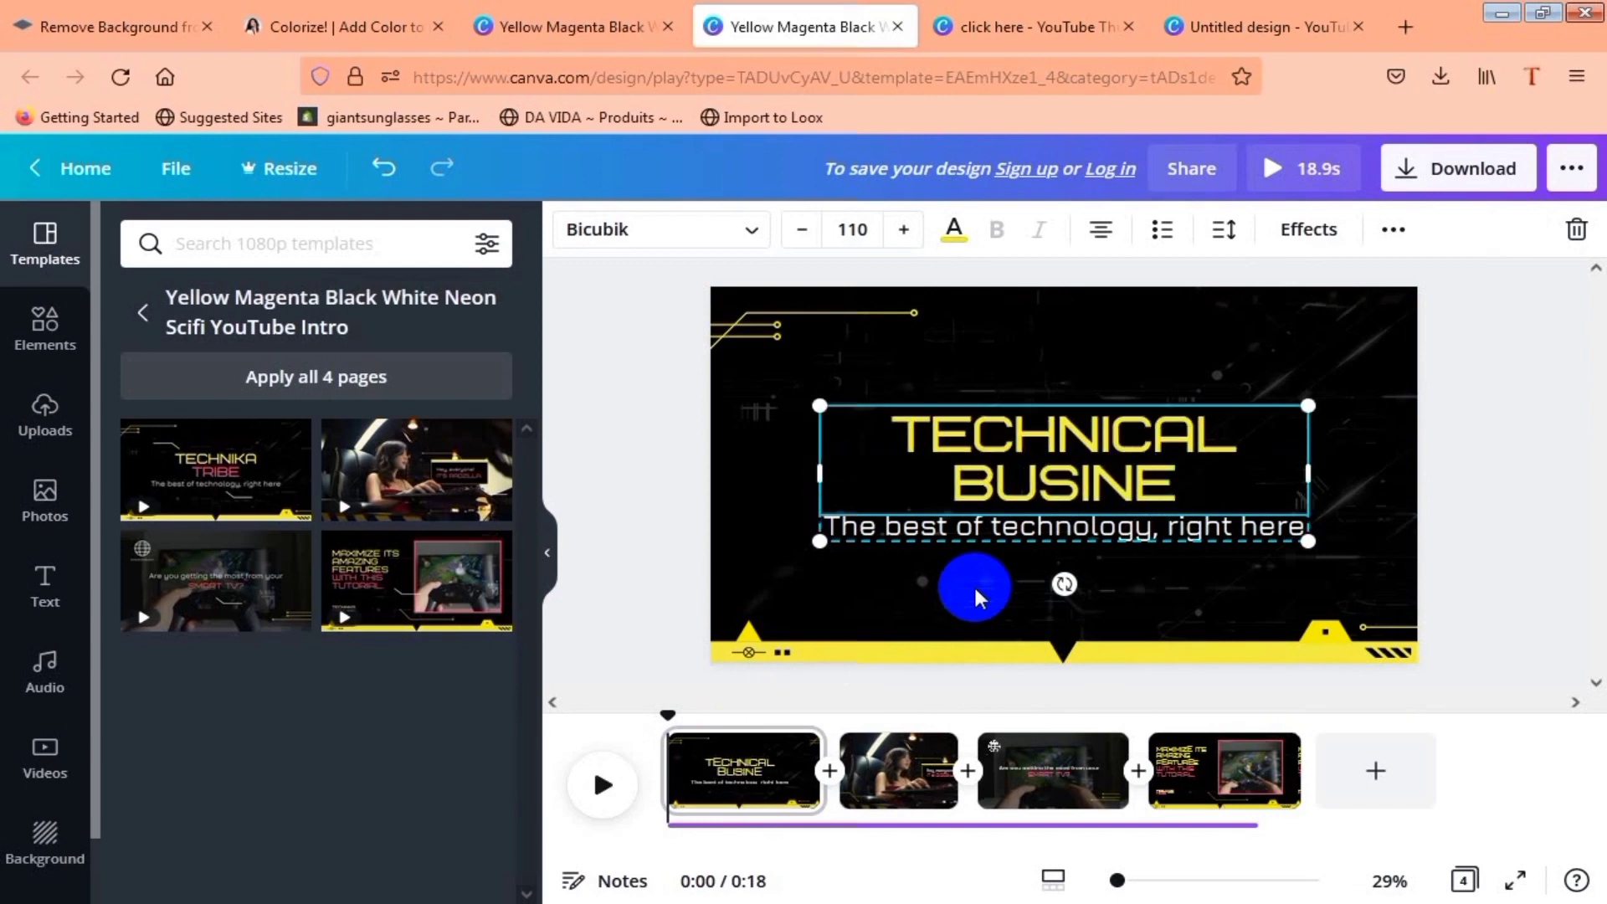
pyautogui.write('SS')
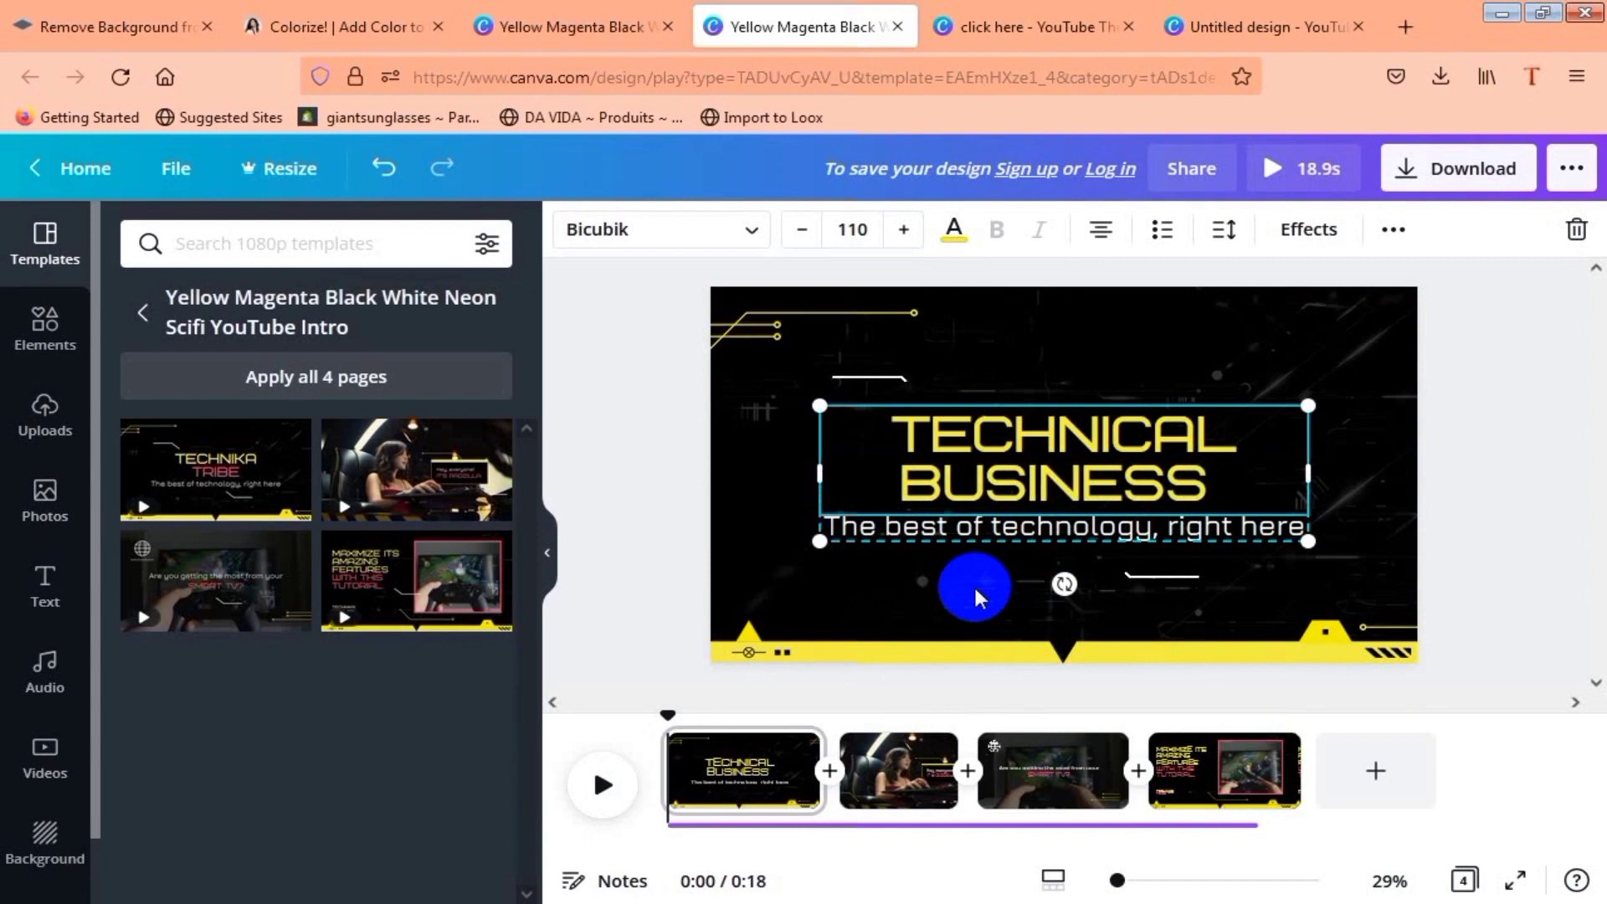
pyautogui.write(' SKILLS')
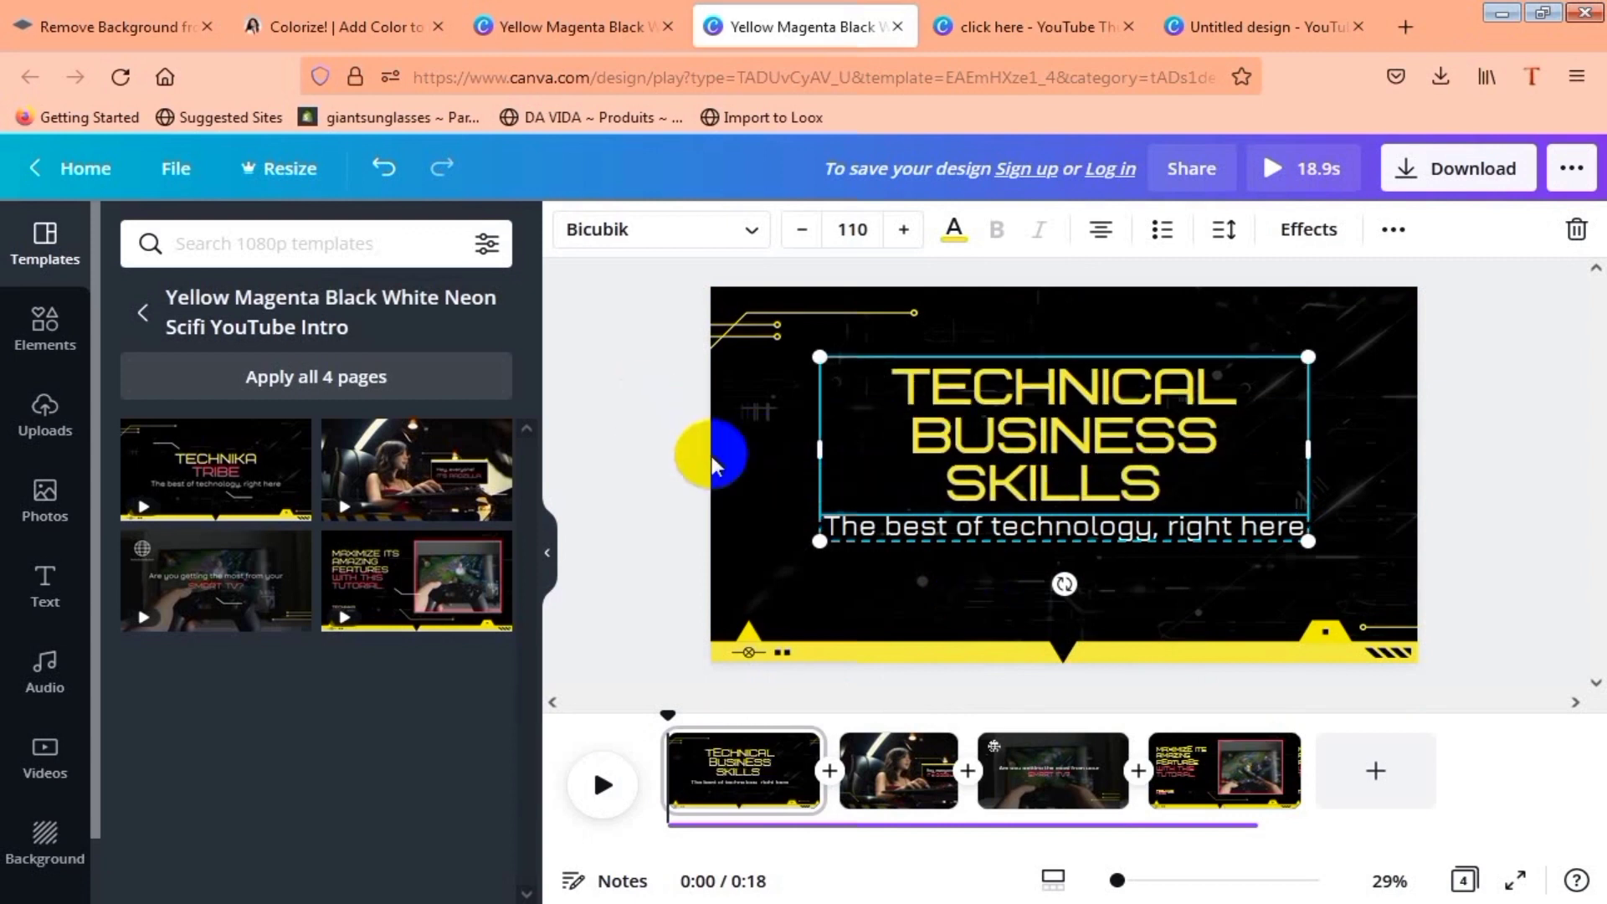
pyautogui.click(894, 457)
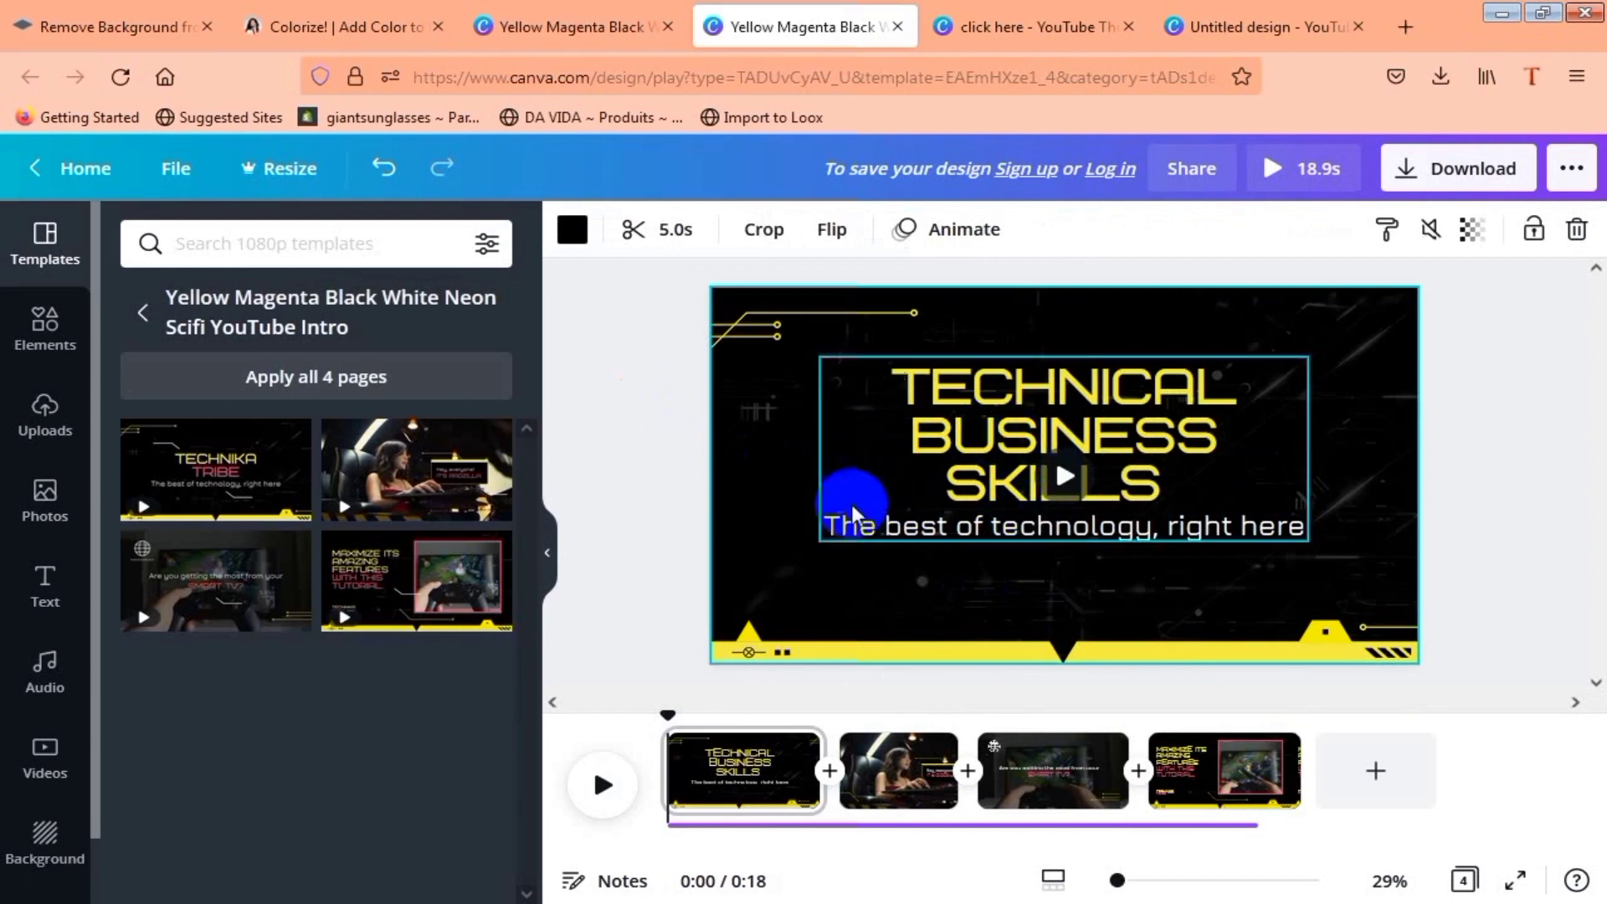
# Step: Preview the background video of the first page and view the other pages of the intro
pyautogui.click(1062, 481)
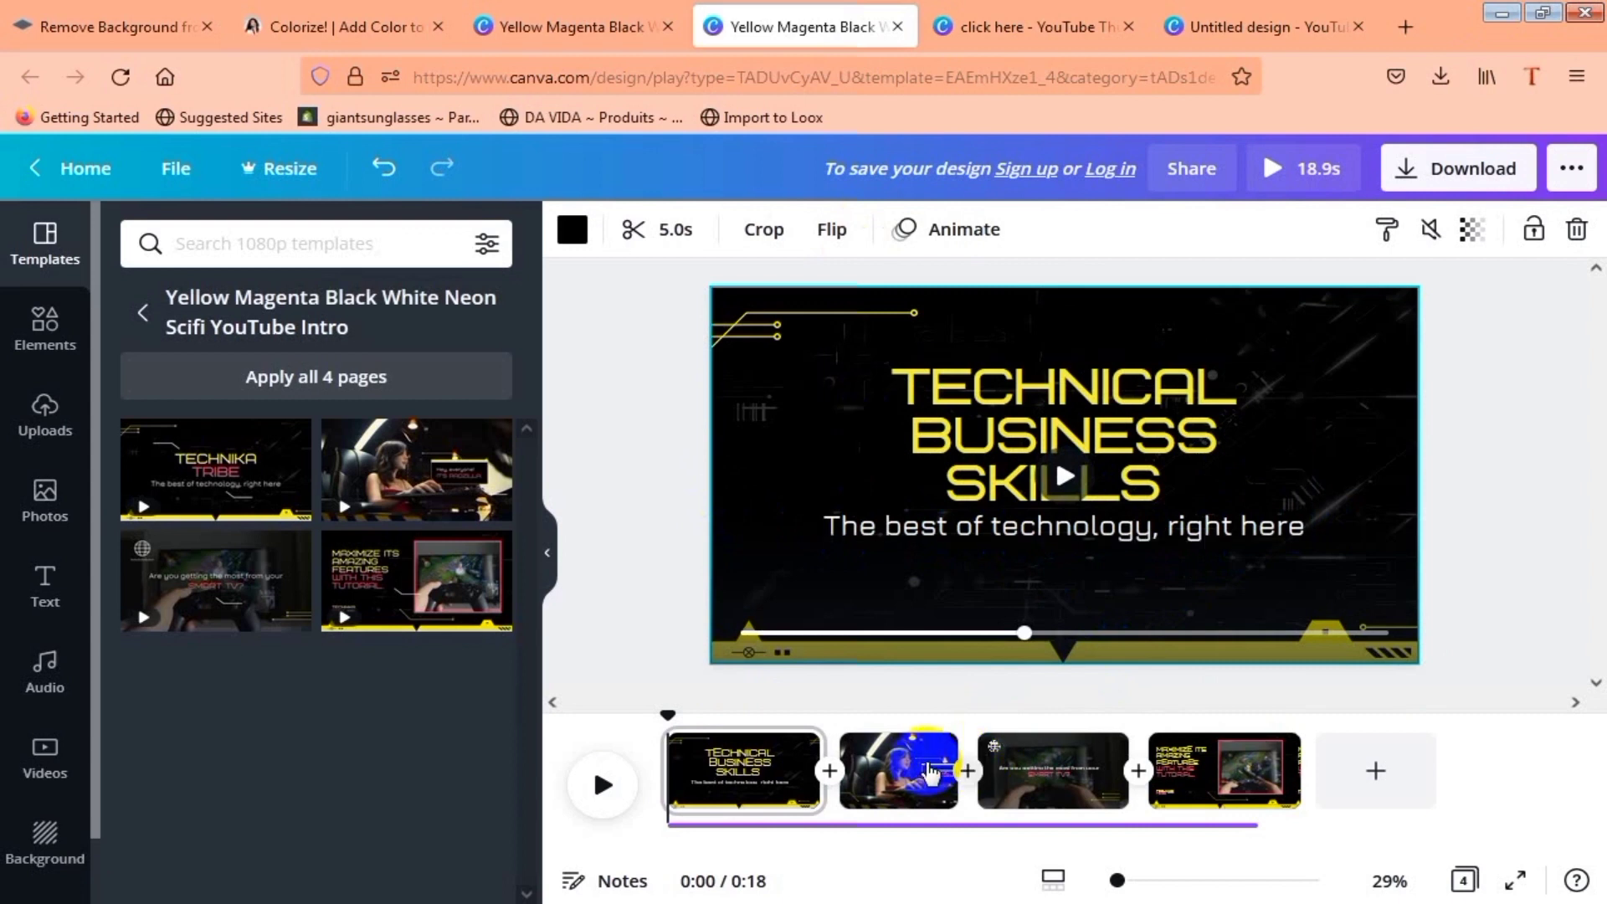
pyautogui.click(931, 771)
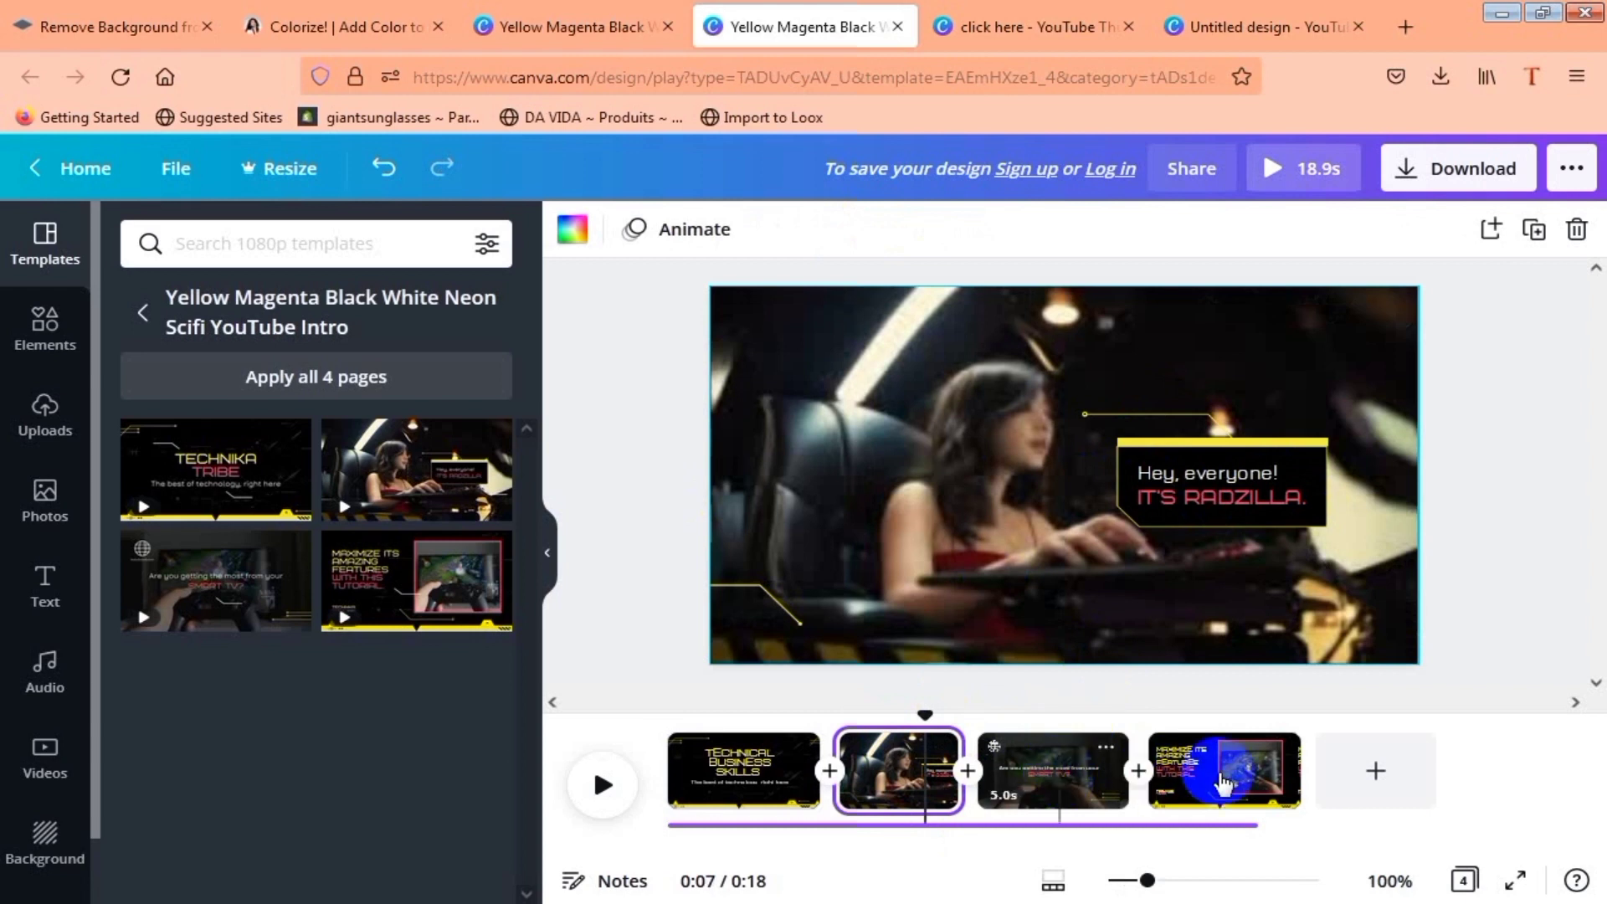
pyautogui.click(1021, 795)
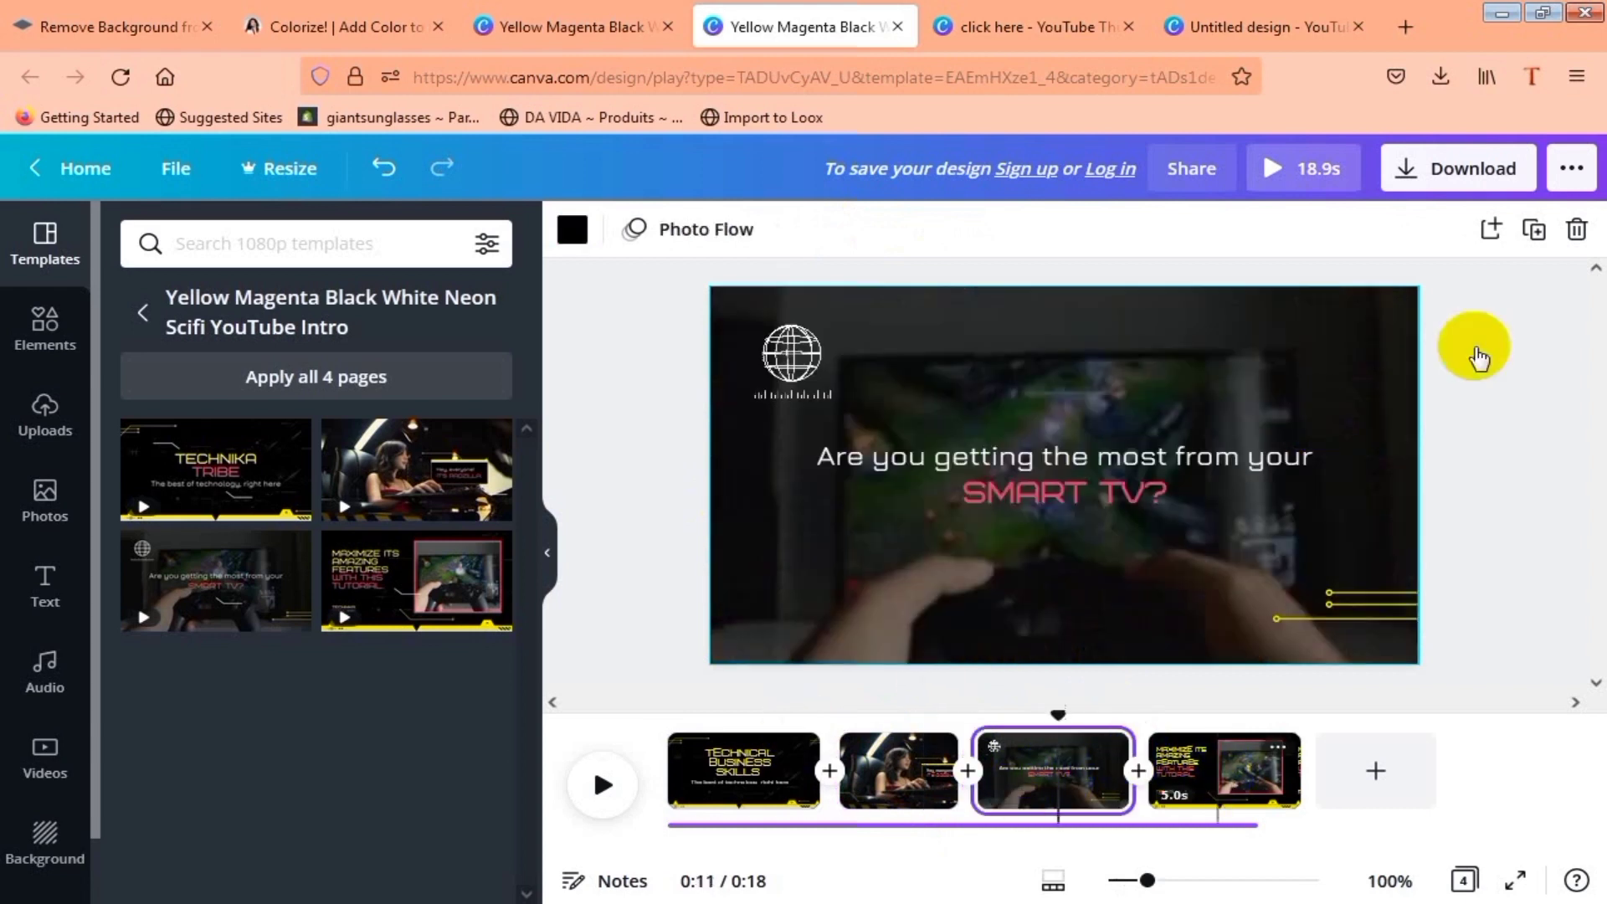
# Step: Check the available file types, download all 4 pages of the intro as MP4 Video, and dismiss the sign-up request
pyautogui.click(1433, 172)
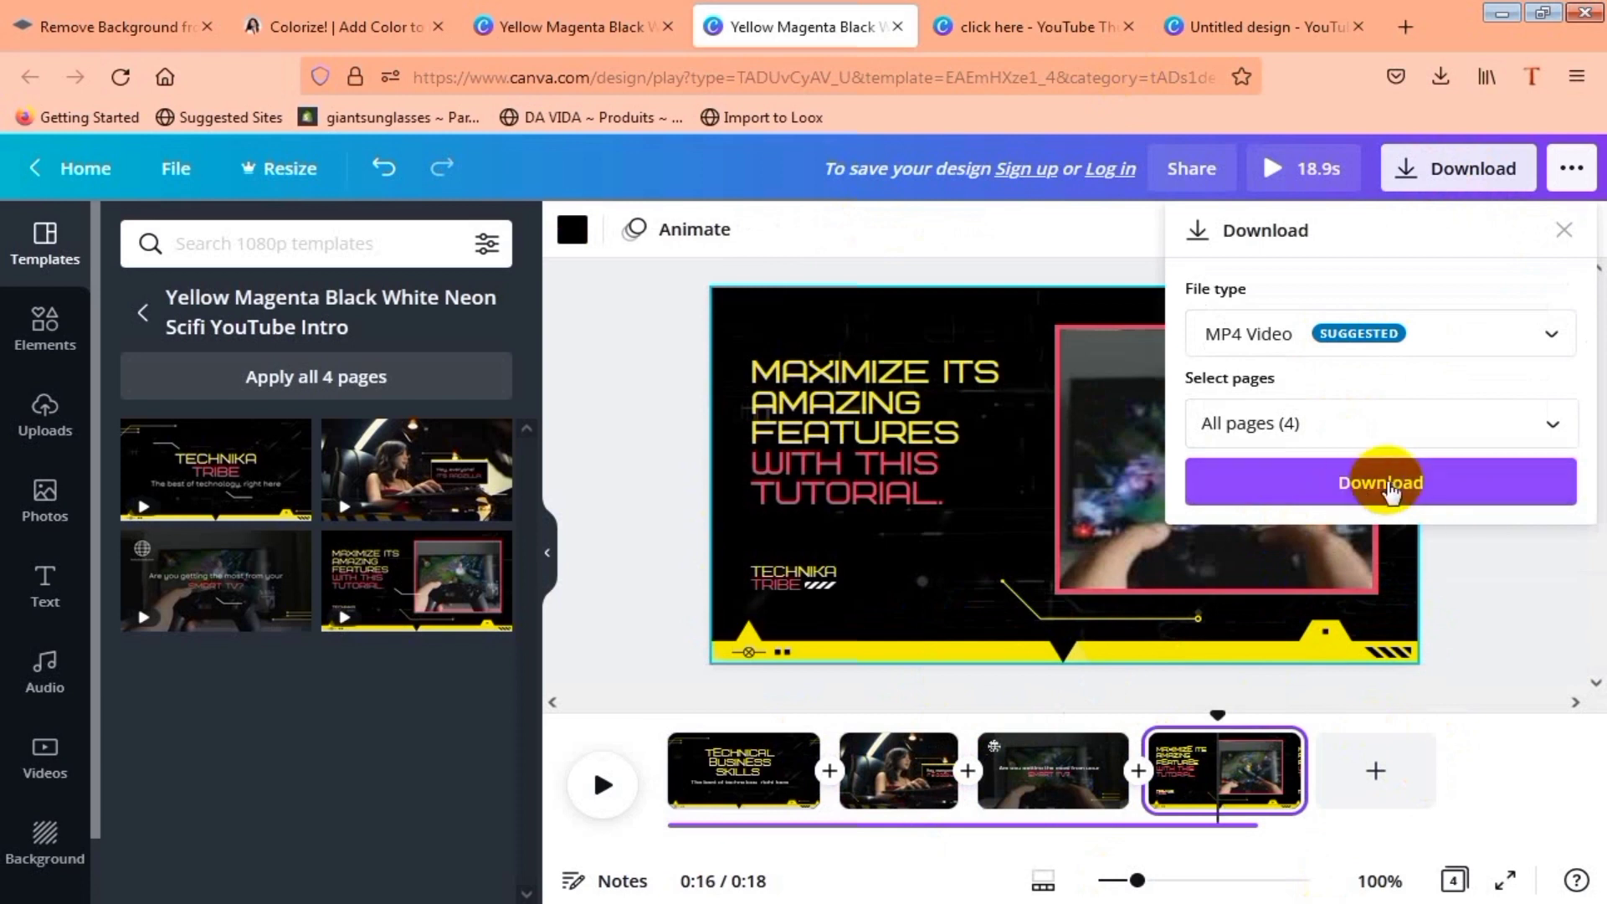
pyautogui.click(1486, 320)
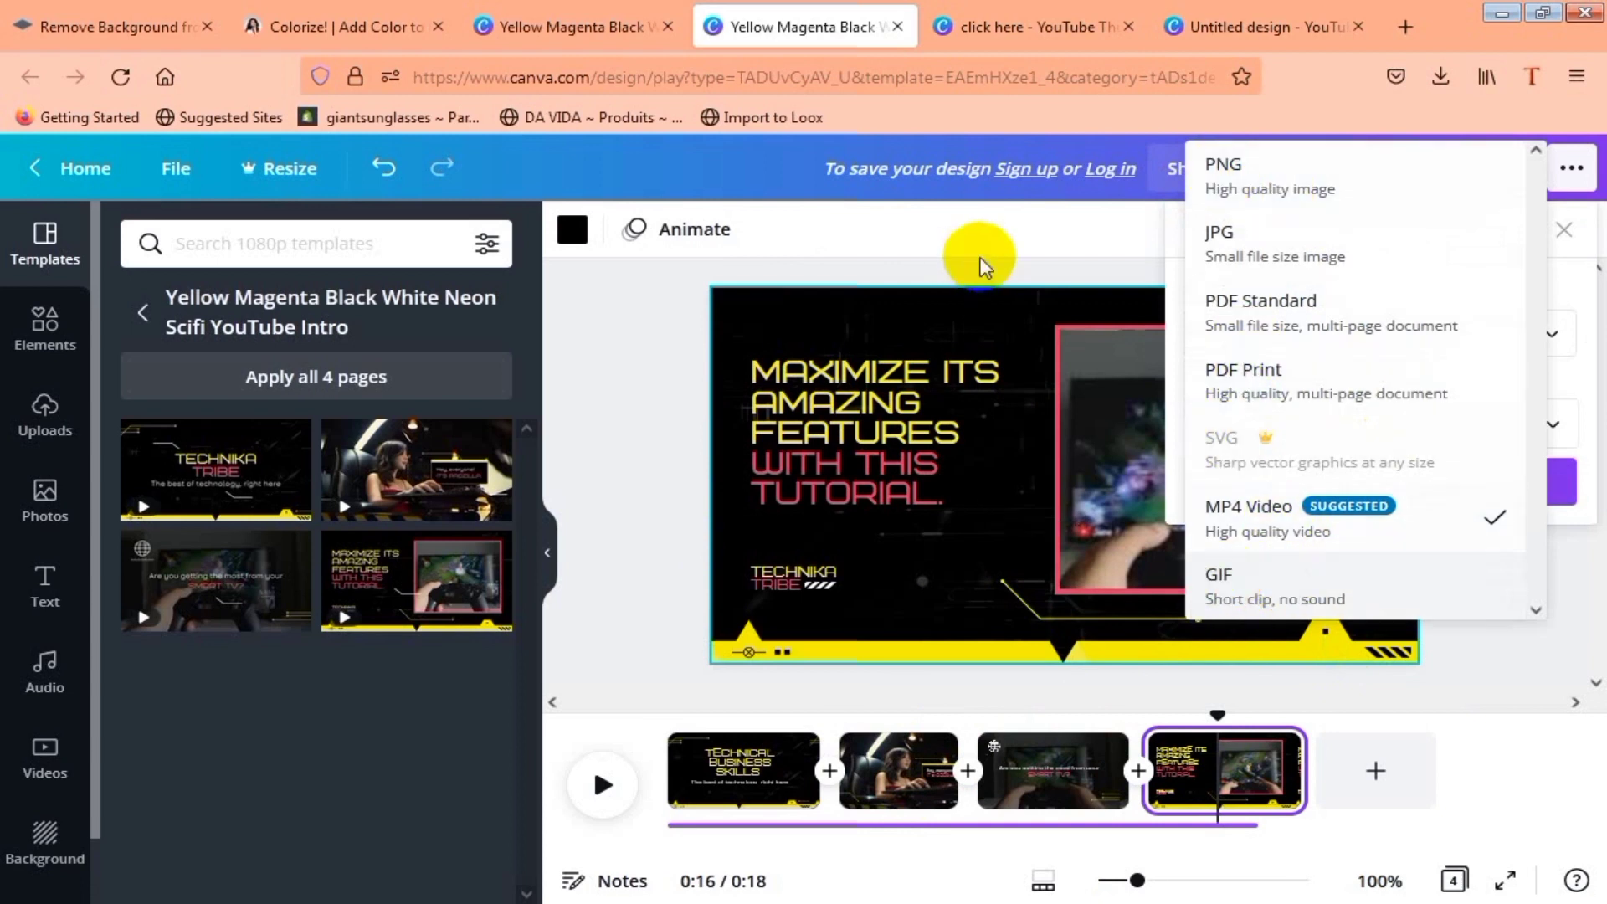
pyautogui.click(998, 233)
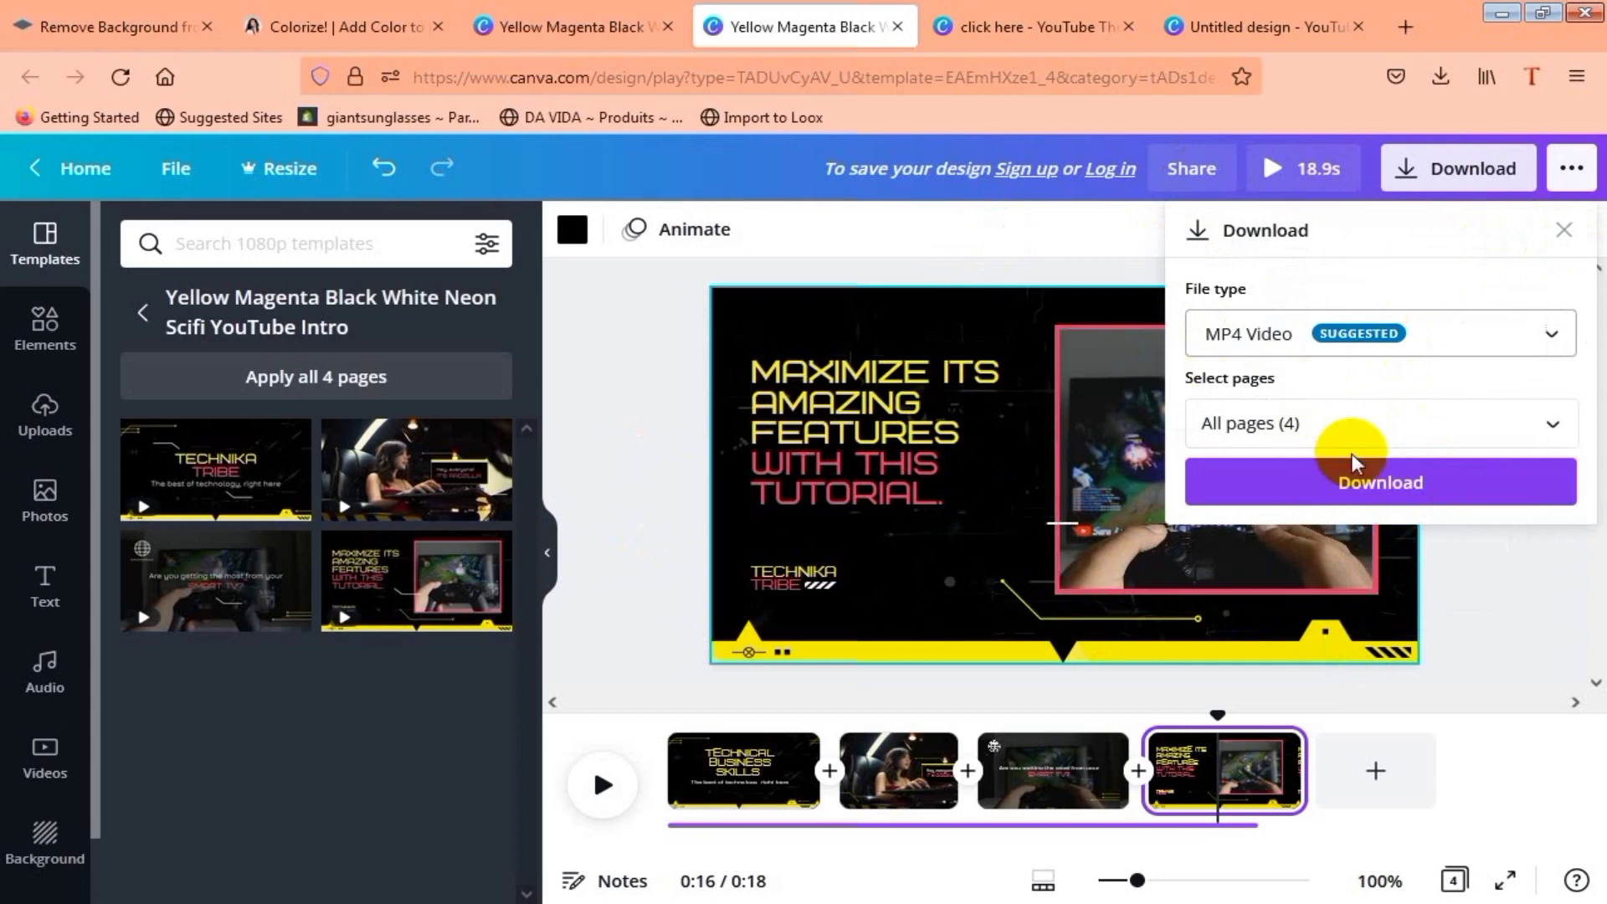
pyautogui.click(1375, 476)
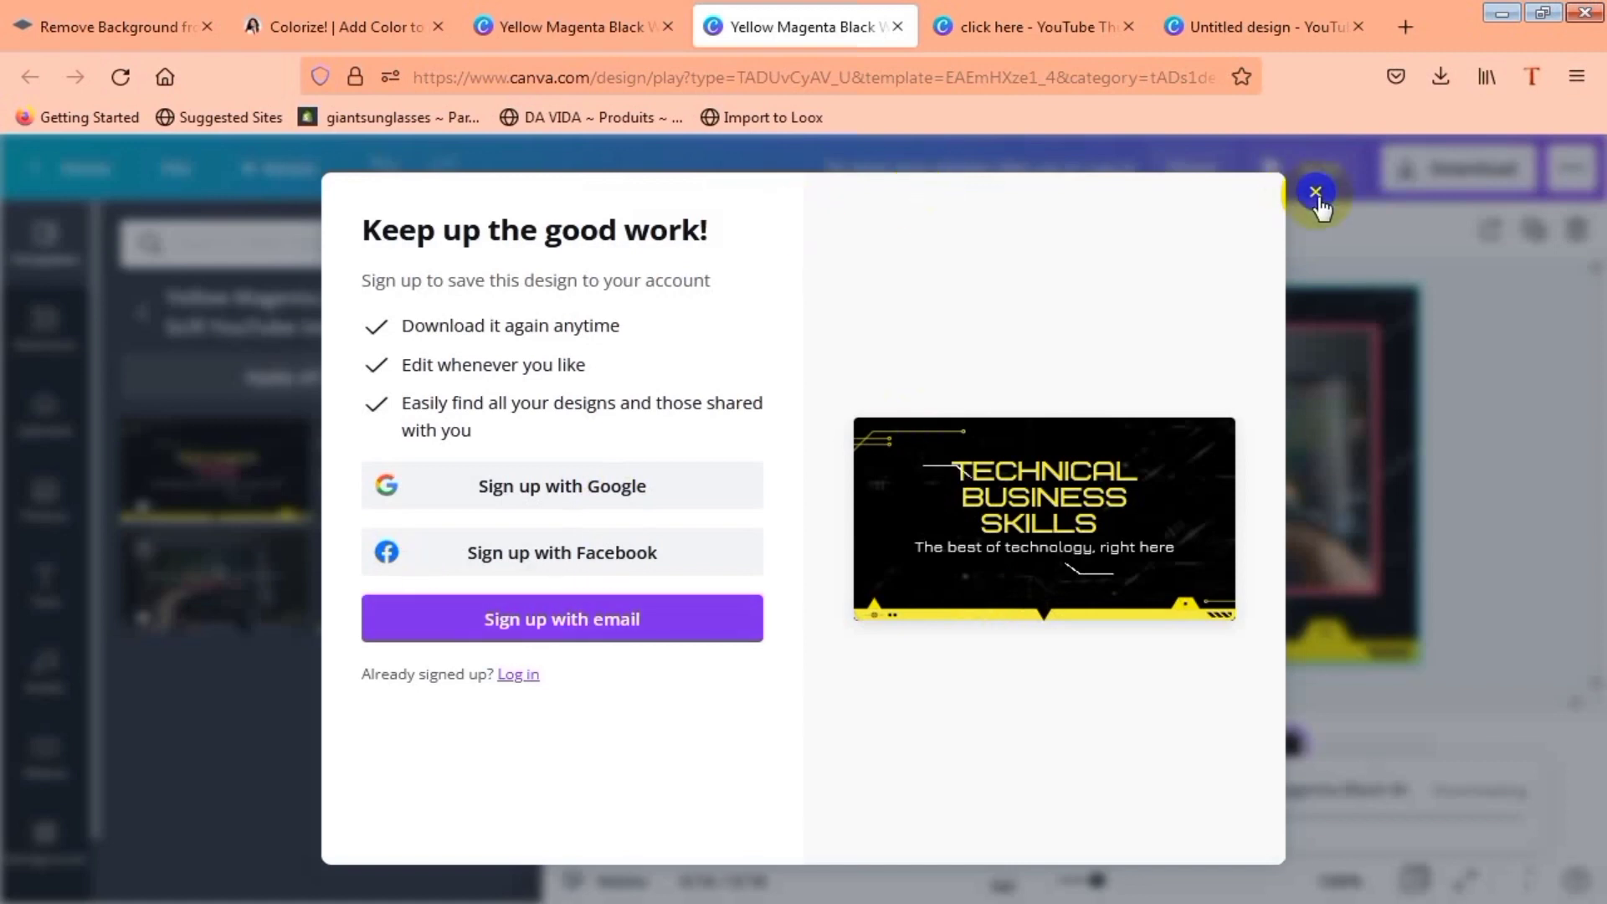
pyautogui.click(1316, 192)
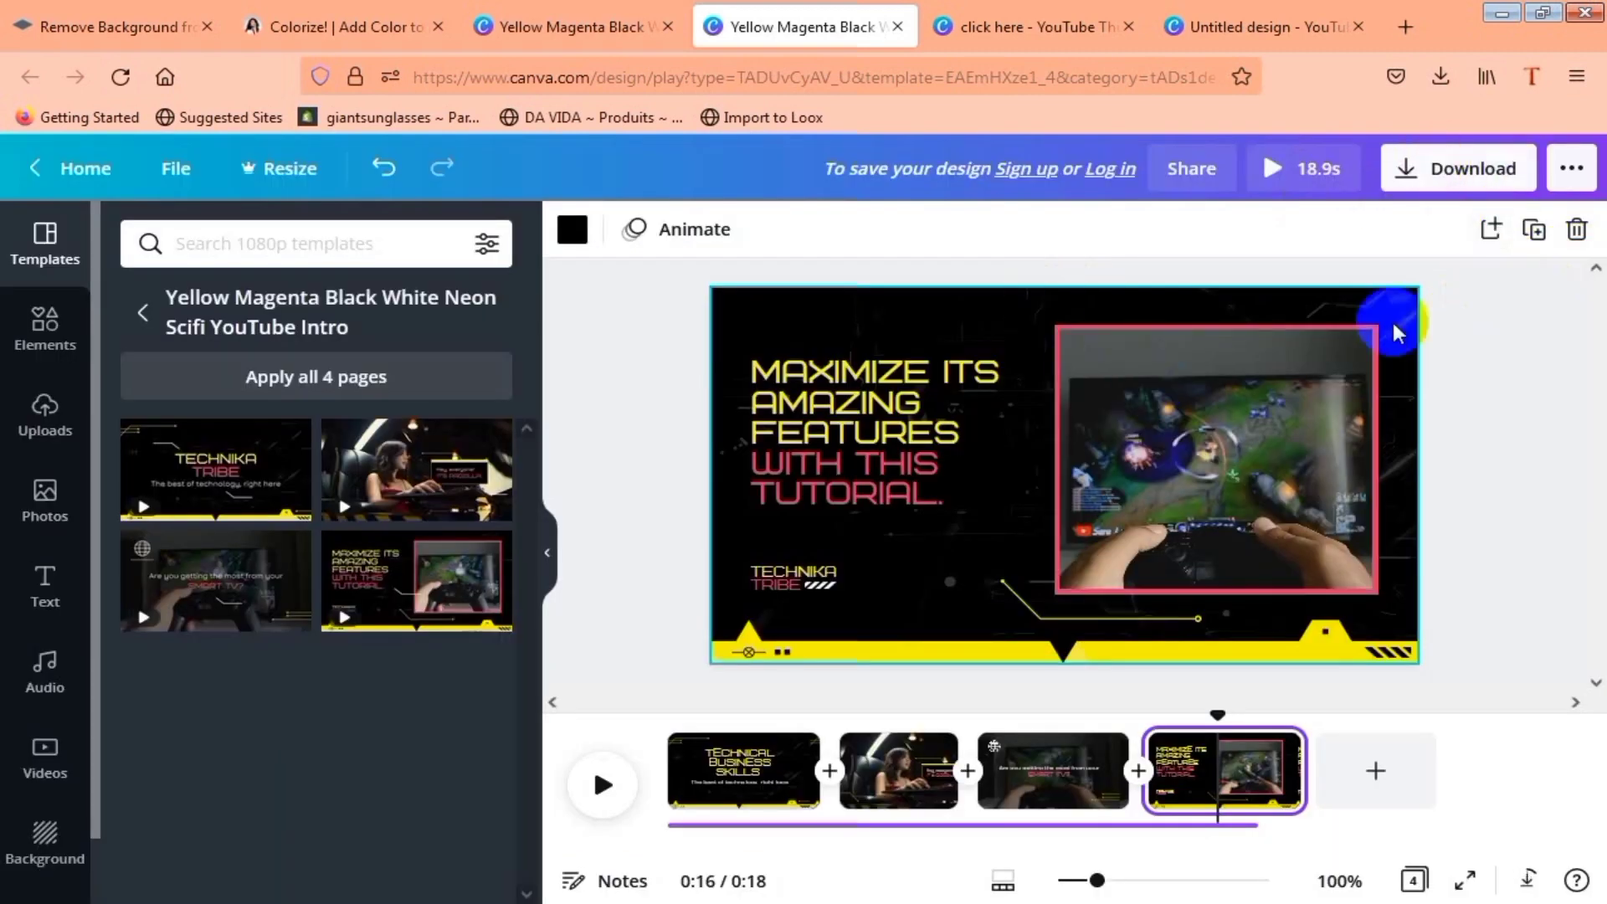